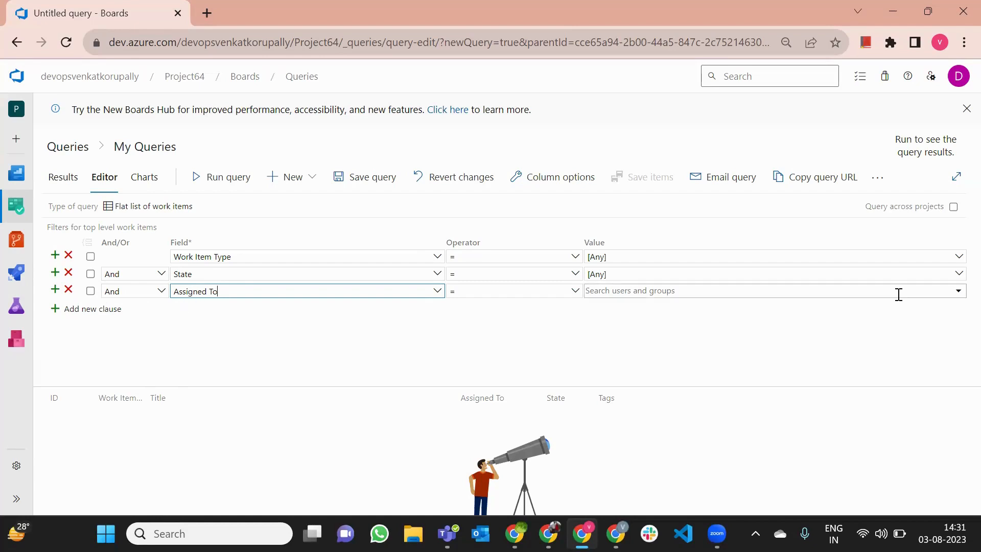
Set the query's Assigned To filter to the first listed DevOps user account and run the query
{"action": "left_click", "coordinate": [958, 291]}
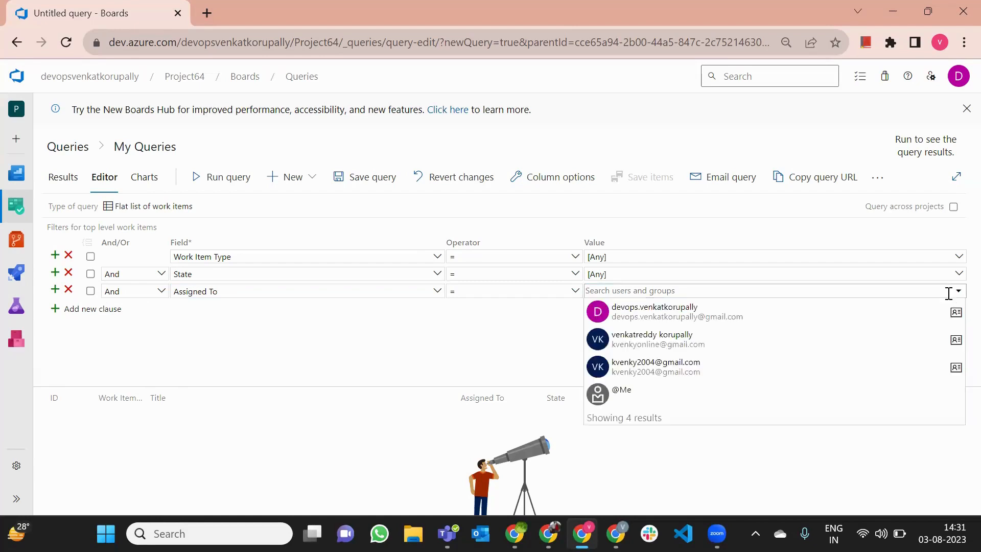
{"action": "left_click", "coordinate": [766, 315]}
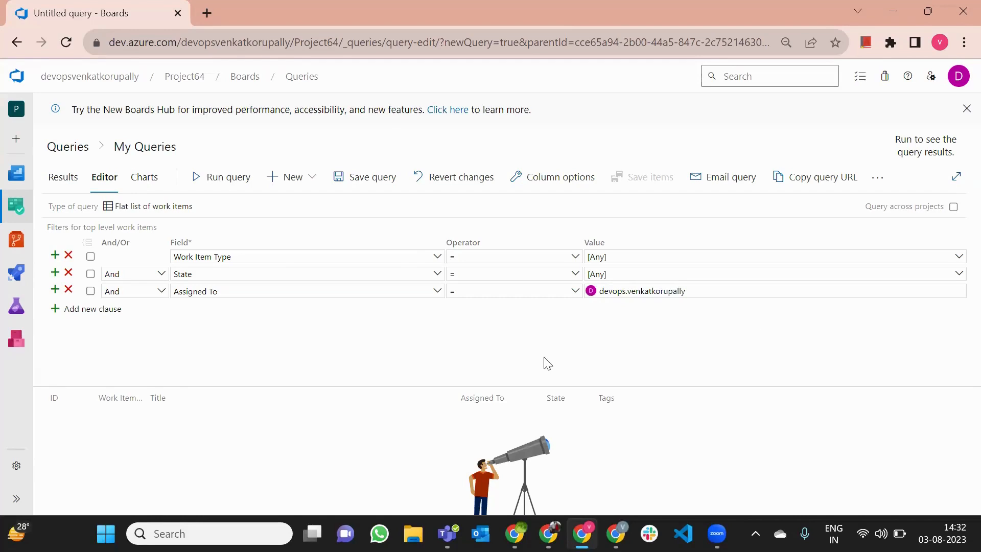
{"action": "left_click", "coordinate": [237, 182]}
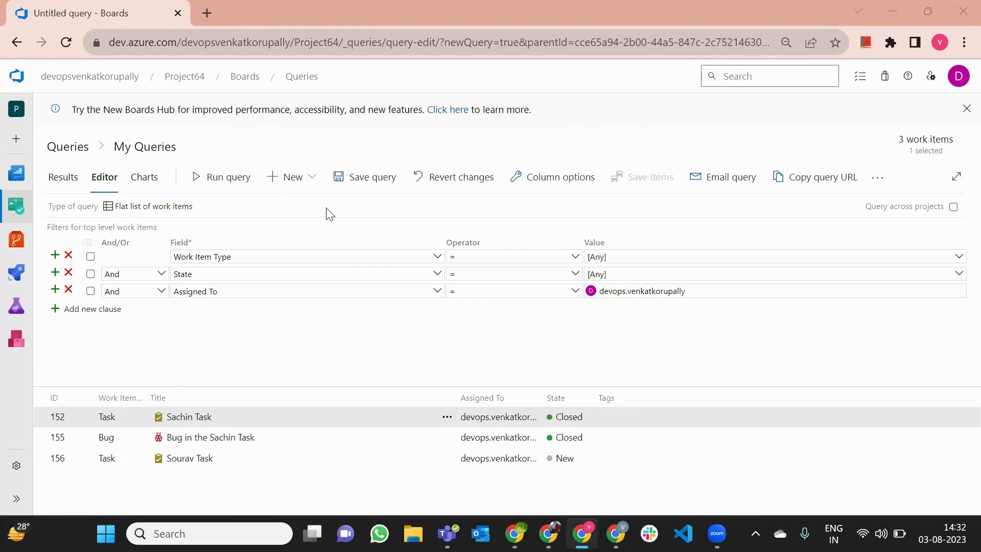
Save the query as DevOpsVenkat in the Shared Queries folder
{"action": "left_click", "coordinate": [360, 178]}
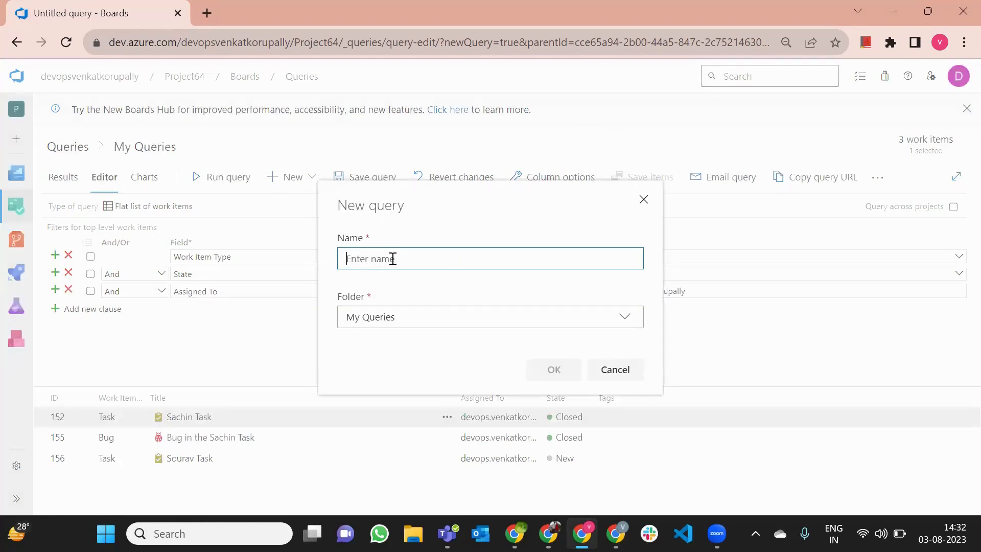
{"action": "type", "text": "Devo"}
{"action": "key", "text": "BackSpace"}
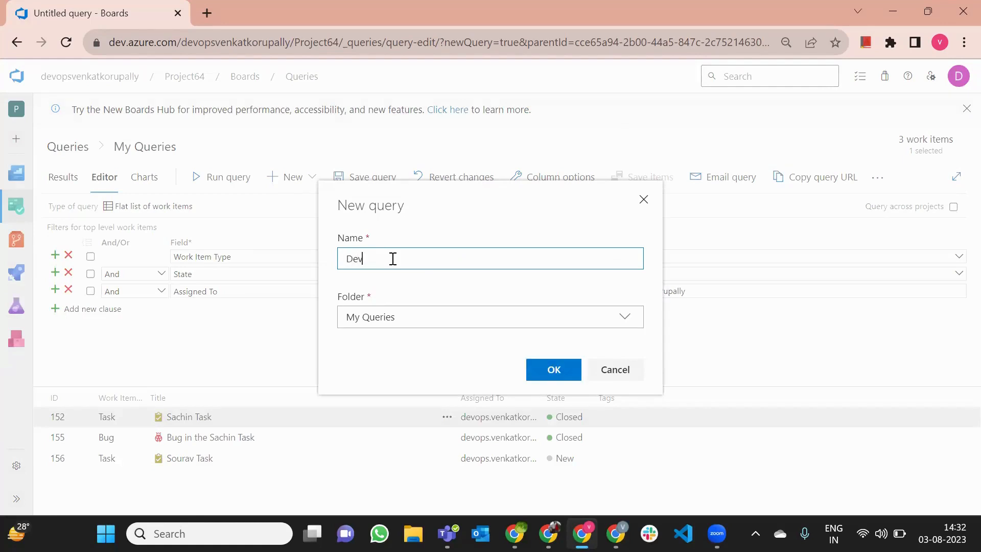
{"action": "type", "text": "OpsVenkat"}
{"action": "left_click", "coordinate": [397, 315]}
{"action": "left_click", "coordinate": [379, 392]}
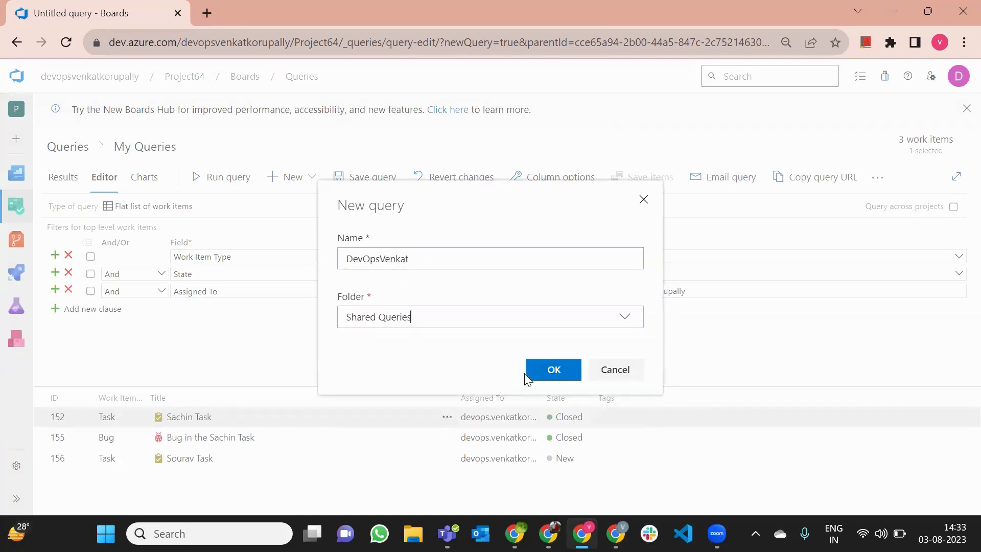
{"action": "left_click", "coordinate": [558, 367]}
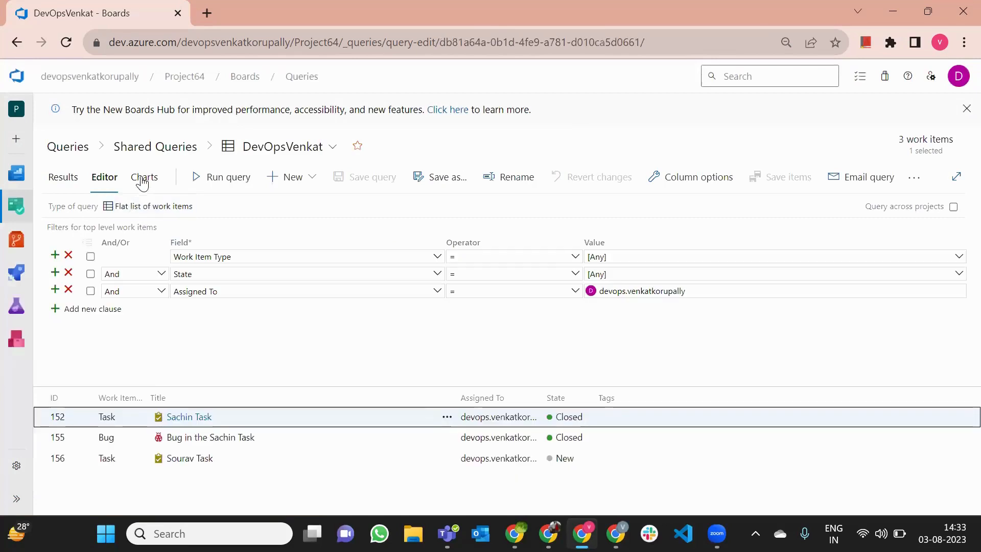
Create a pie chart for the saved query, grouped by Assigned To
{"action": "left_click", "coordinate": [144, 178]}
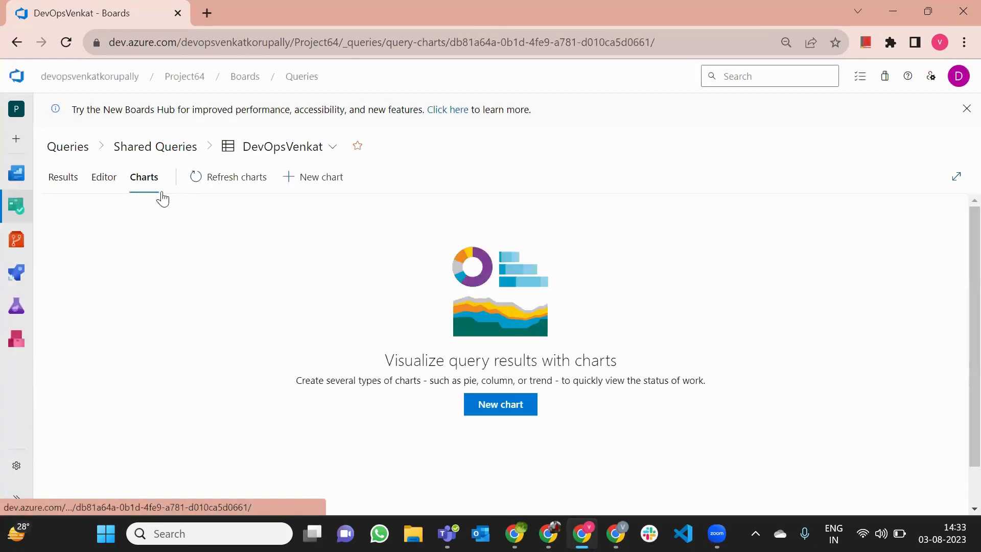
{"action": "left_click", "coordinate": [506, 404]}
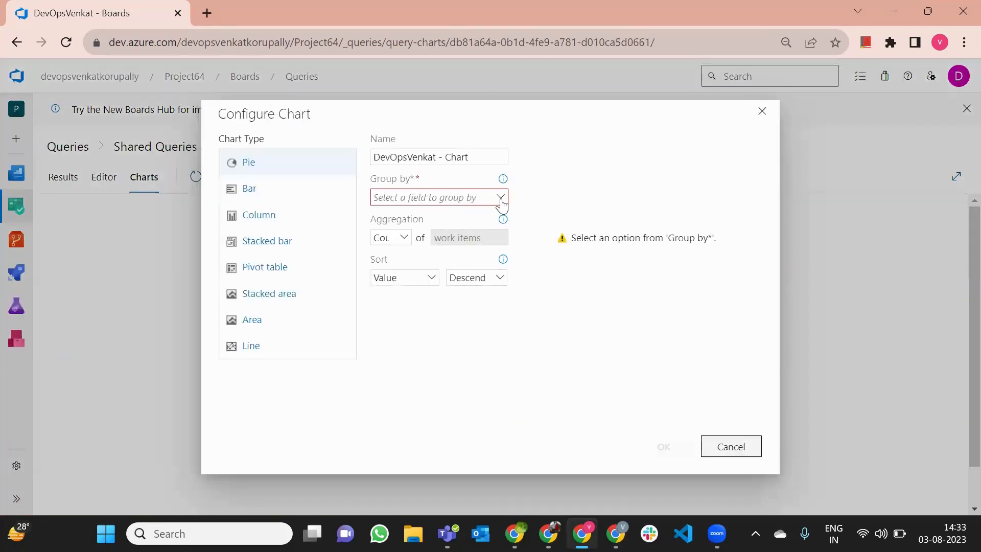
{"action": "left_click", "coordinate": [499, 198]}
{"action": "left_click", "coordinate": [443, 214]}
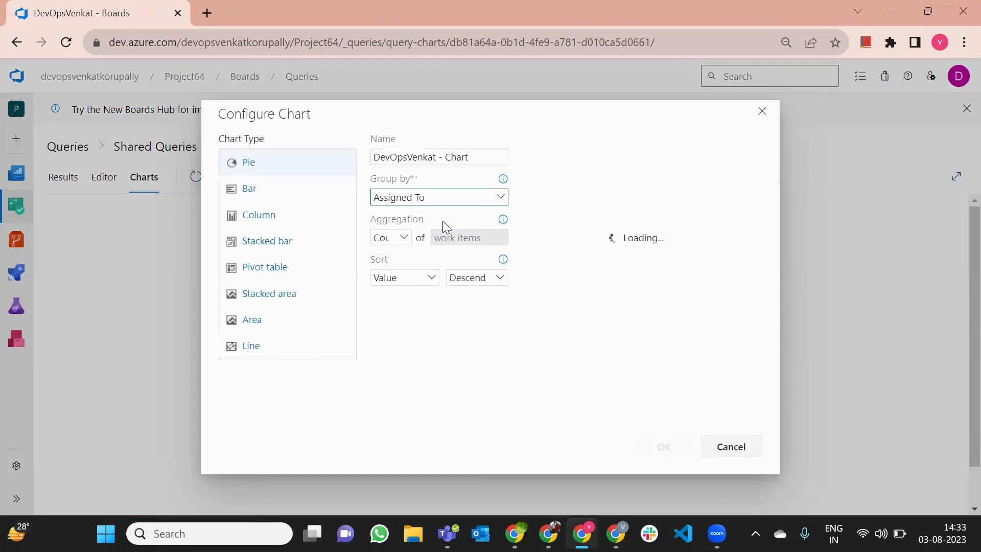
{"action": "left_click", "coordinate": [664, 450]}
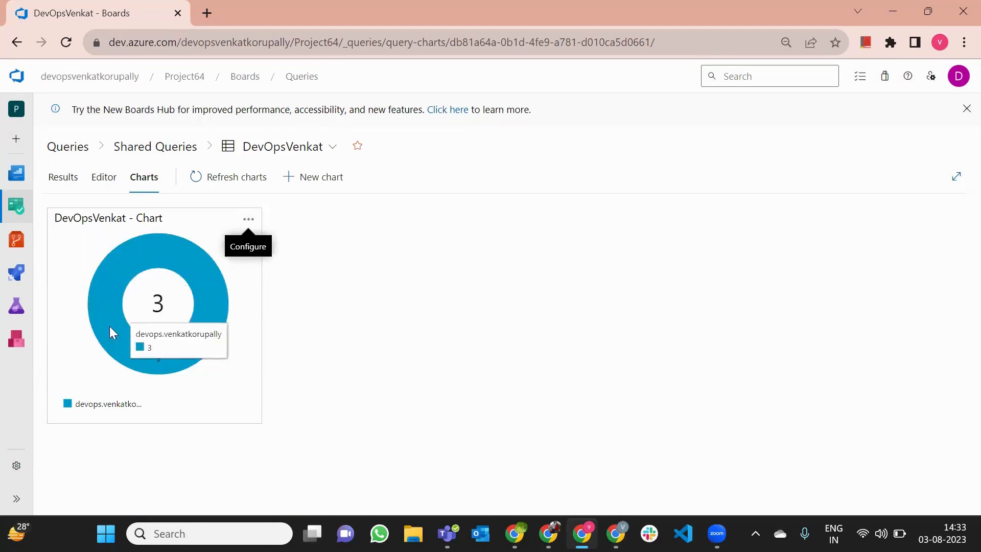
Add a second pie chart for the query, grouped by Work Item Type
{"action": "left_click", "coordinate": [313, 179]}
{"action": "left_click", "coordinate": [499, 201]}
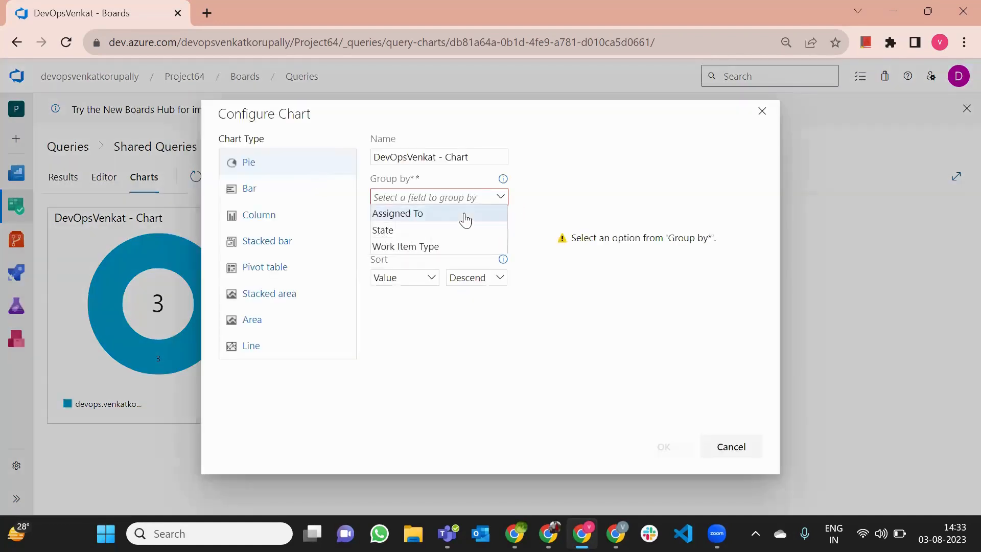
{"action": "left_click", "coordinate": [444, 247]}
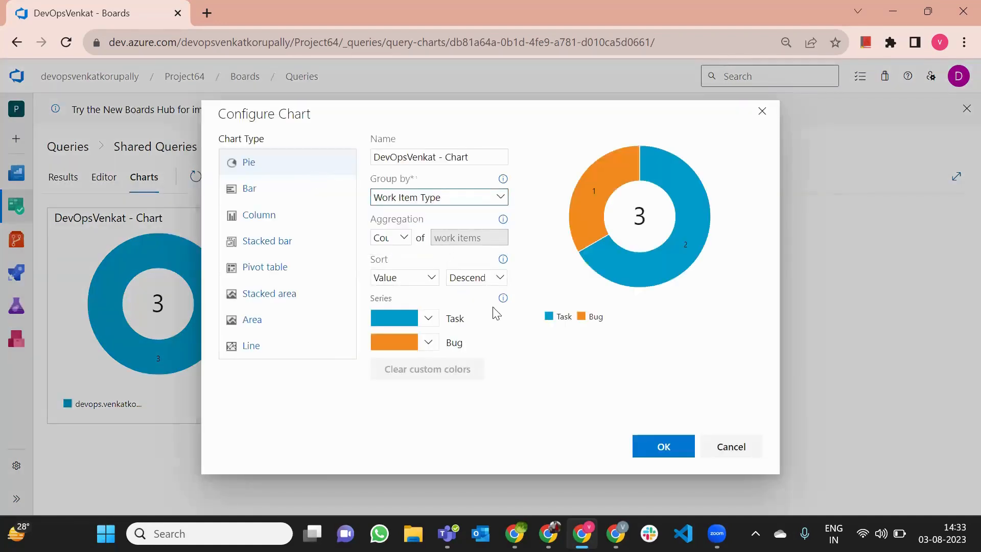
{"action": "left_click", "coordinate": [659, 443]}
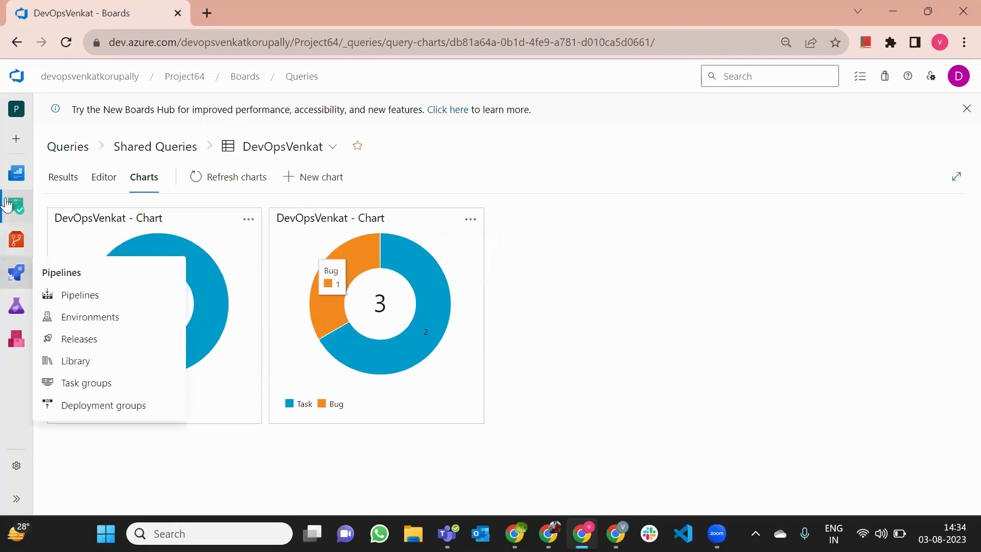
Start a new delivery plan in Boards named ProjectABCDevlieryPlan, using the Features backlog for Project64 Team
{"action": "mouse_move", "coordinate": [17, 205]}
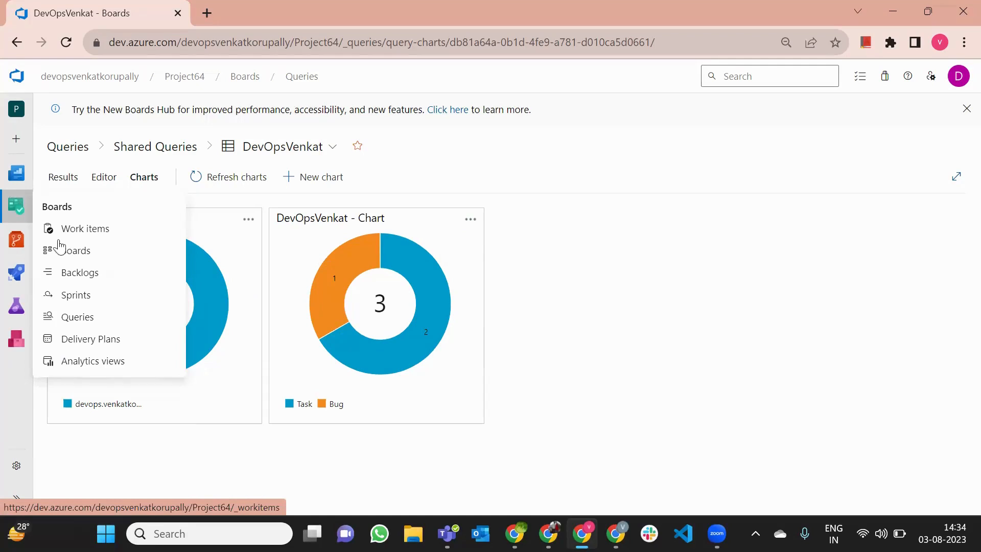
{"action": "left_click", "coordinate": [102, 343]}
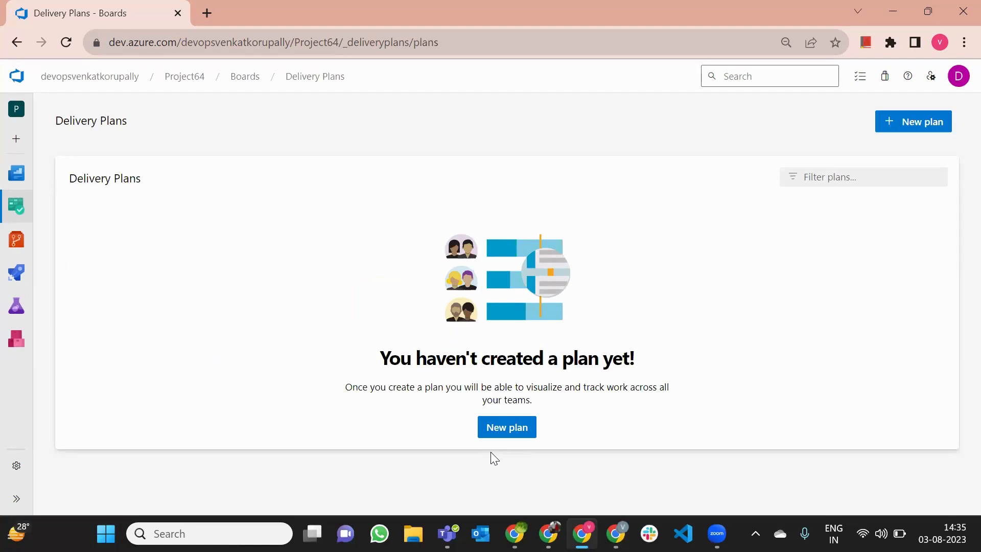
{"action": "left_click", "coordinate": [489, 434]}
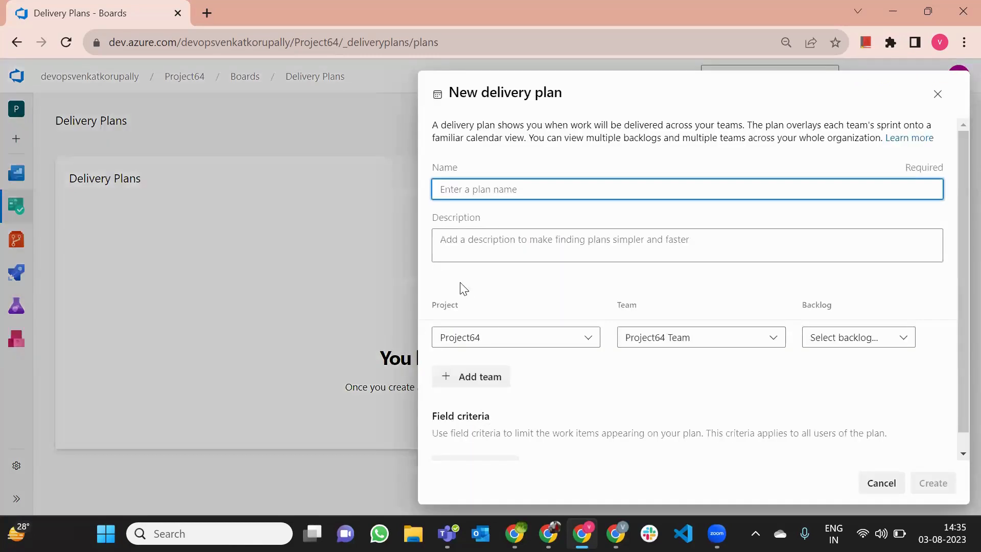
{"action": "type", "text": "ProjectABCDevlieryPlan"}
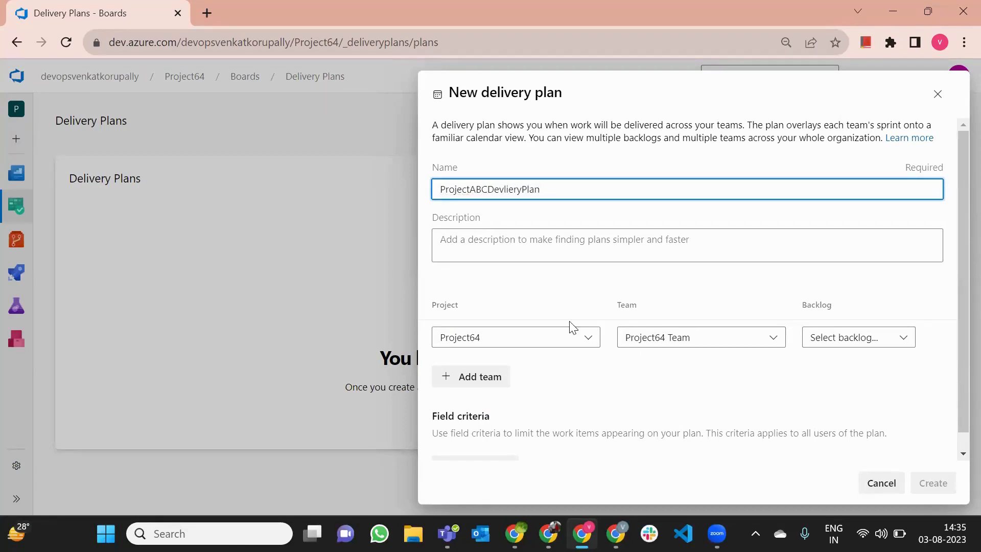
{"action": "left_click", "coordinate": [841, 346]}
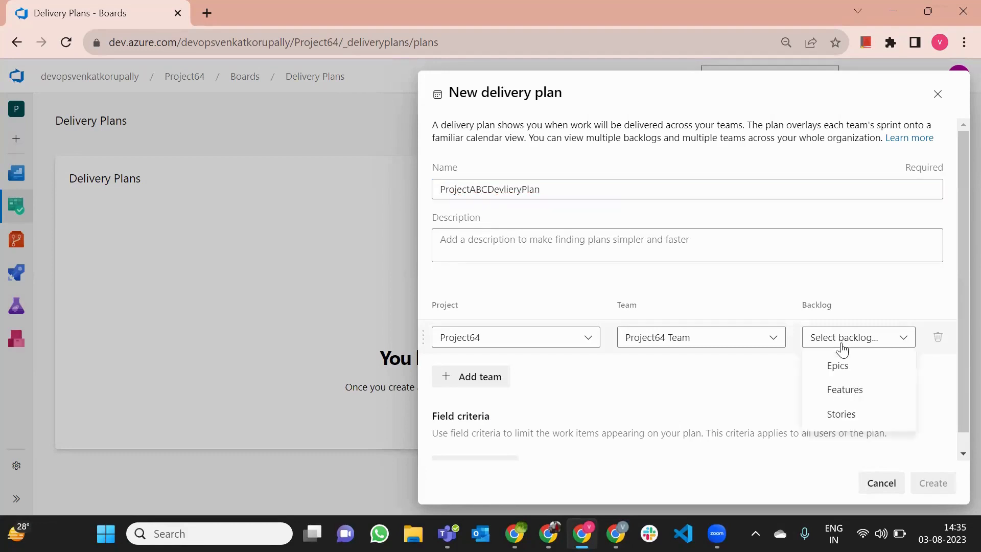
{"action": "left_click", "coordinate": [858, 395]}
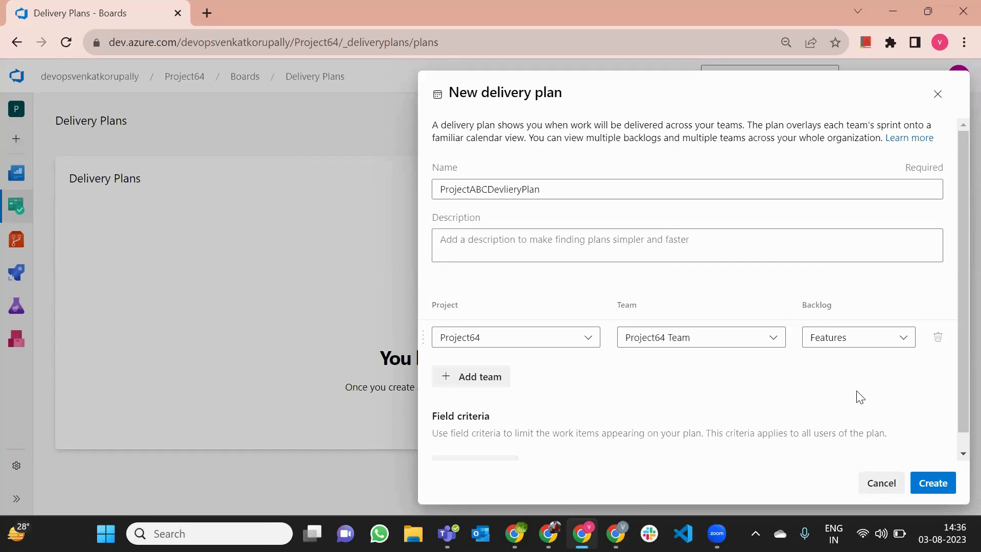
Change the plan's backlog to Stories and create the delivery plan
{"action": "left_click", "coordinate": [846, 341]}
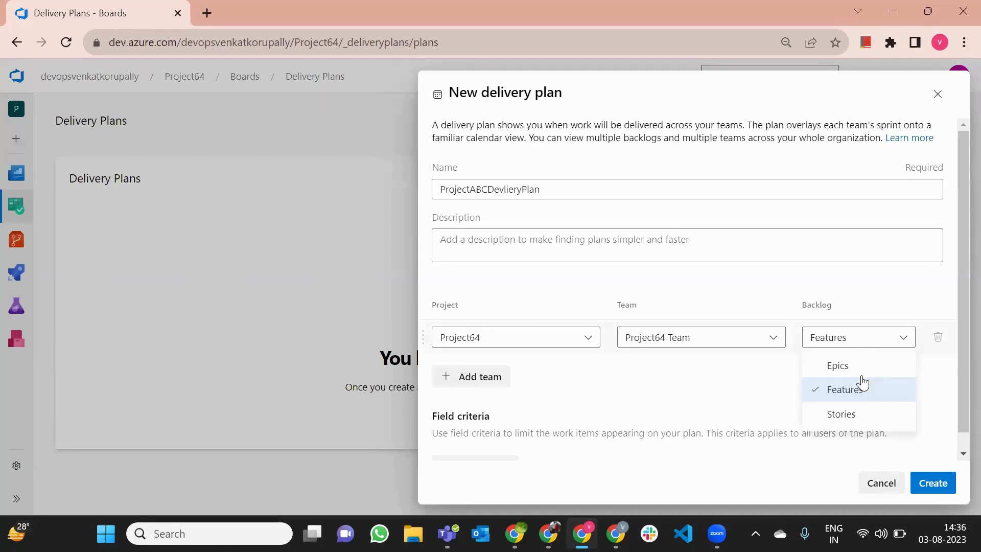
{"action": "left_click", "coordinate": [865, 418]}
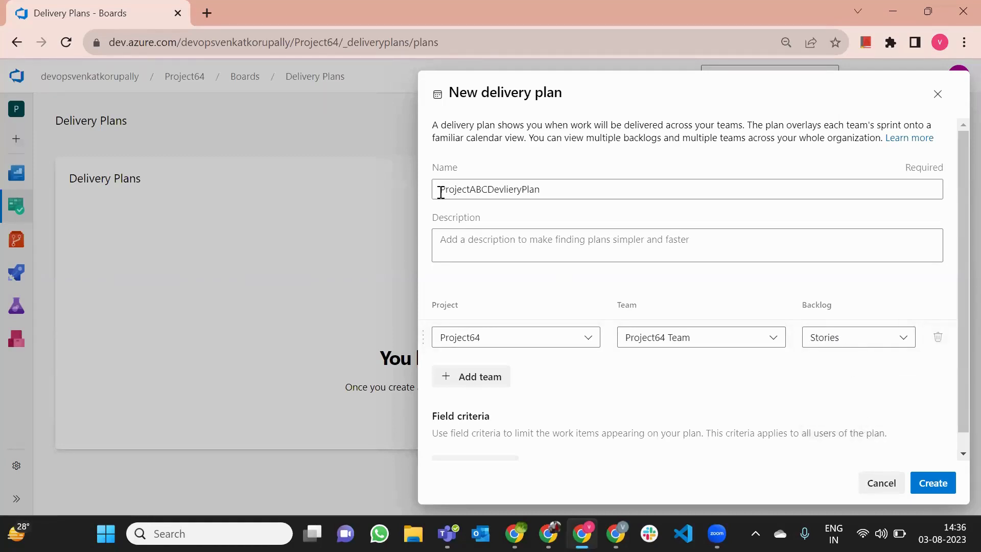
{"action": "left_click_drag", "start_coordinate": [439, 189], "coordinate": [581, 180]}
{"action": "left_click", "coordinate": [582, 179]}
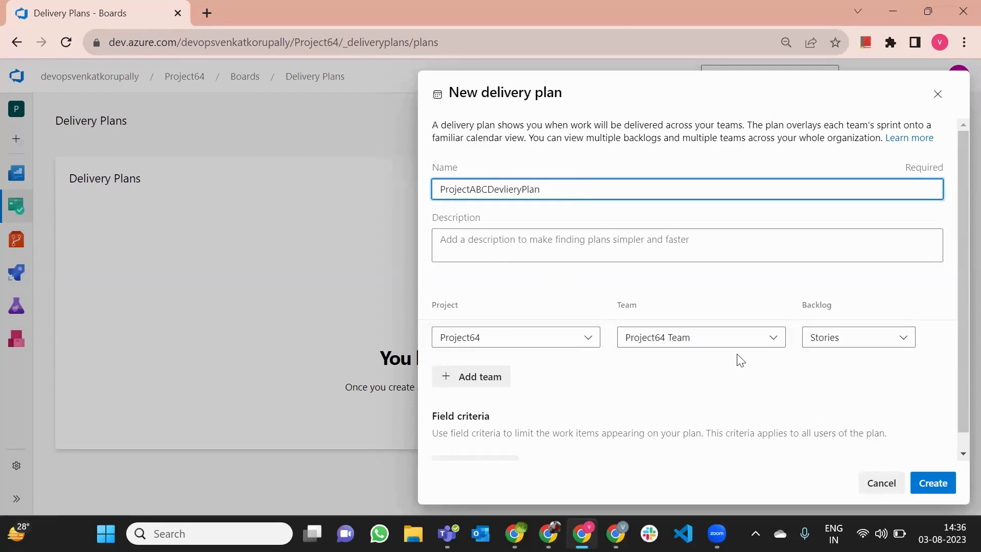
{"action": "left_click", "coordinate": [849, 341]}
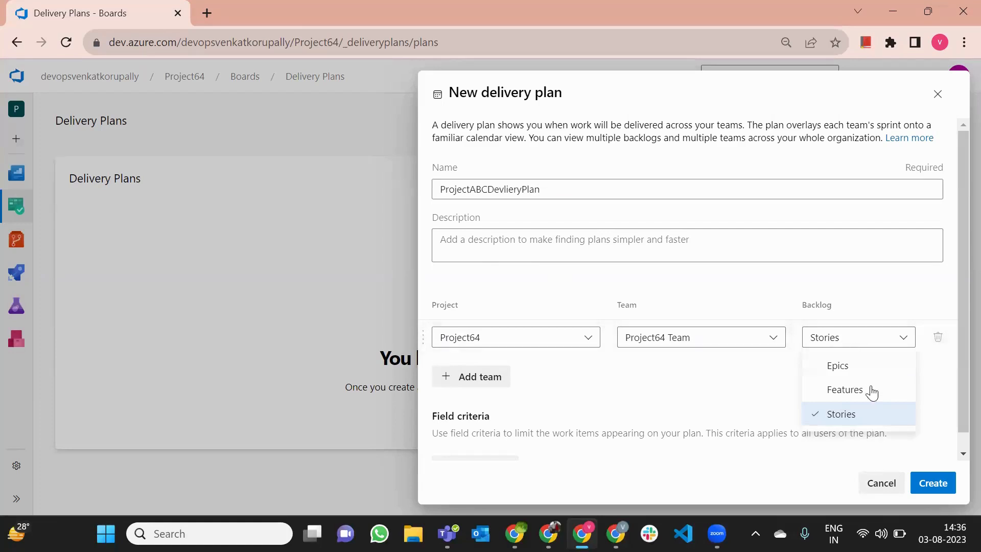
{"action": "left_click", "coordinate": [777, 387]}
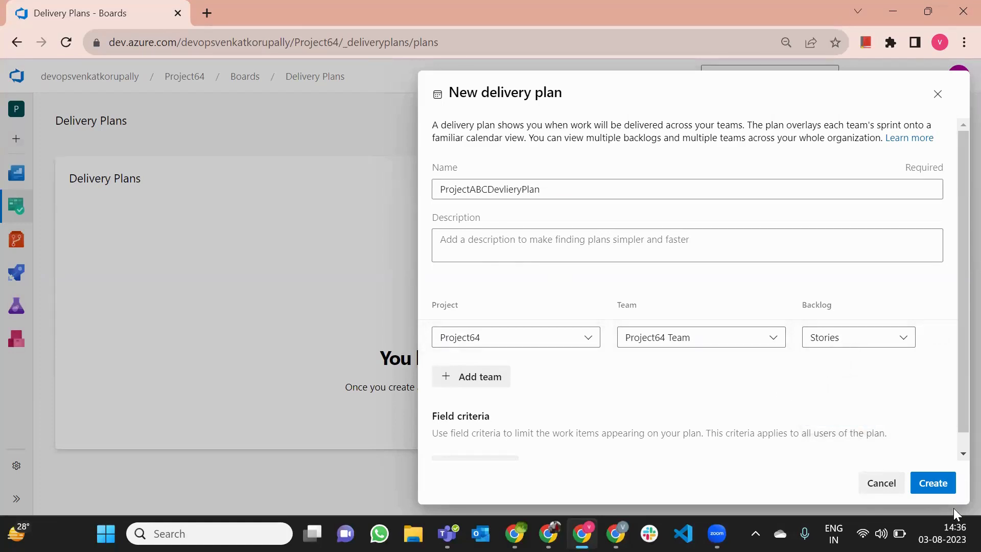
{"action": "left_click", "coordinate": [933, 492]}
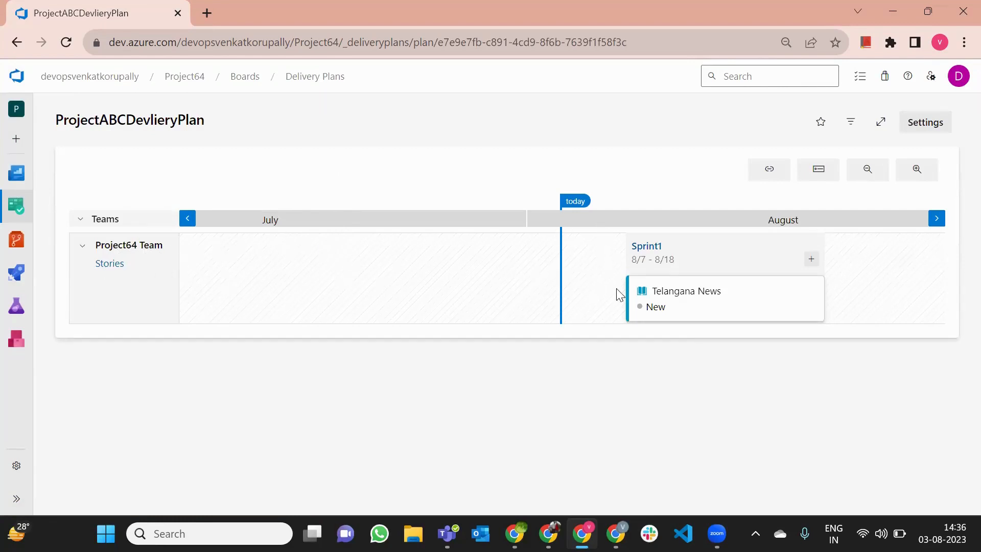
Examine the delivery plan's timeline to see the dates and stories of Sprint1, Sprint 2 and Sprint 3
{"action": "left_click_drag", "start_coordinate": [619, 293], "coordinate": [368, 296]}
{"action": "left_click_drag", "start_coordinate": [648, 271], "coordinate": [459, 301]}
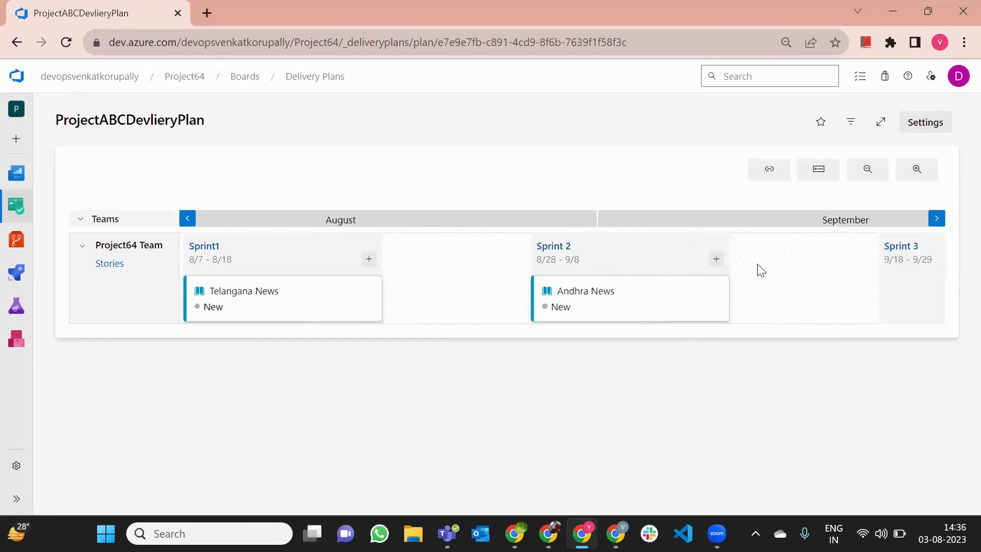
{"action": "left_click_drag", "start_coordinate": [758, 269], "coordinate": [558, 279]}
{"action": "left_click_drag", "start_coordinate": [615, 266], "coordinate": [802, 281]}
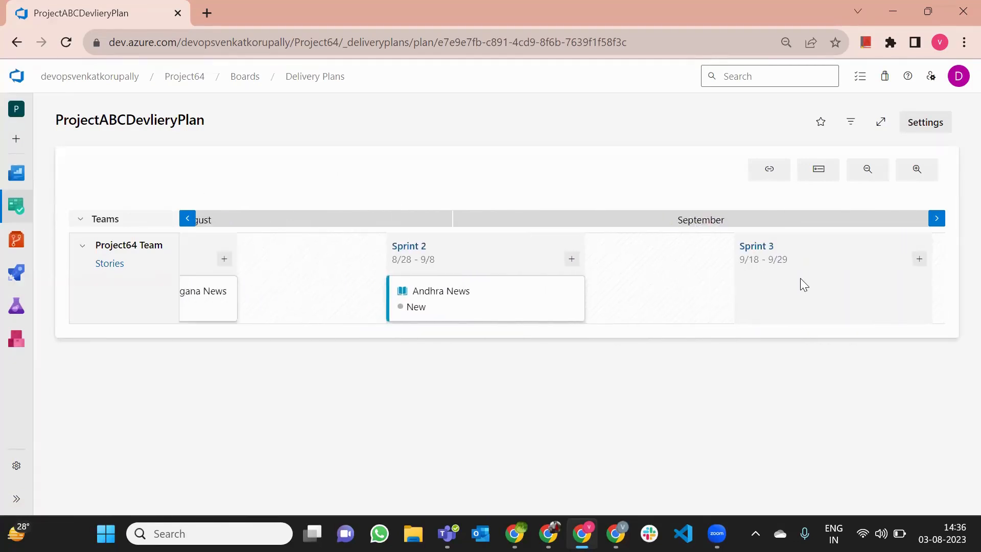
{"action": "left_click_drag", "start_coordinate": [474, 284], "coordinate": [670, 289]}
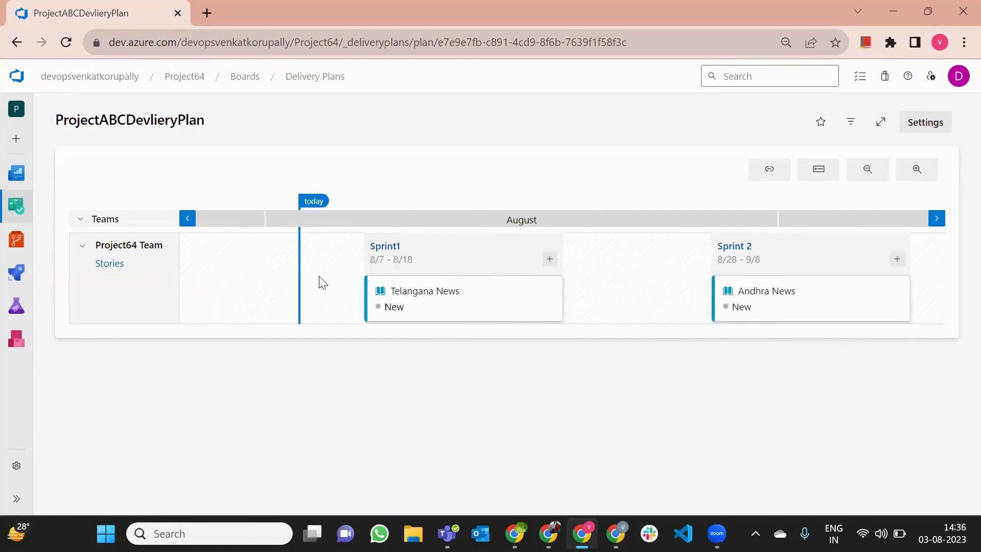
{"action": "left_click_drag", "start_coordinate": [315, 278], "coordinate": [410, 291]}
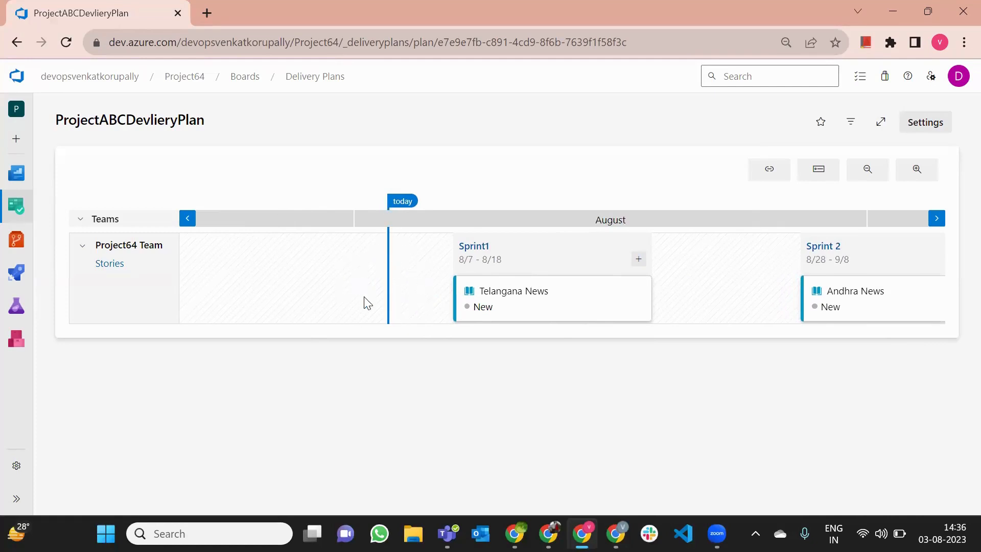
{"action": "left_click_drag", "start_coordinate": [411, 301], "coordinate": [360, 302]}
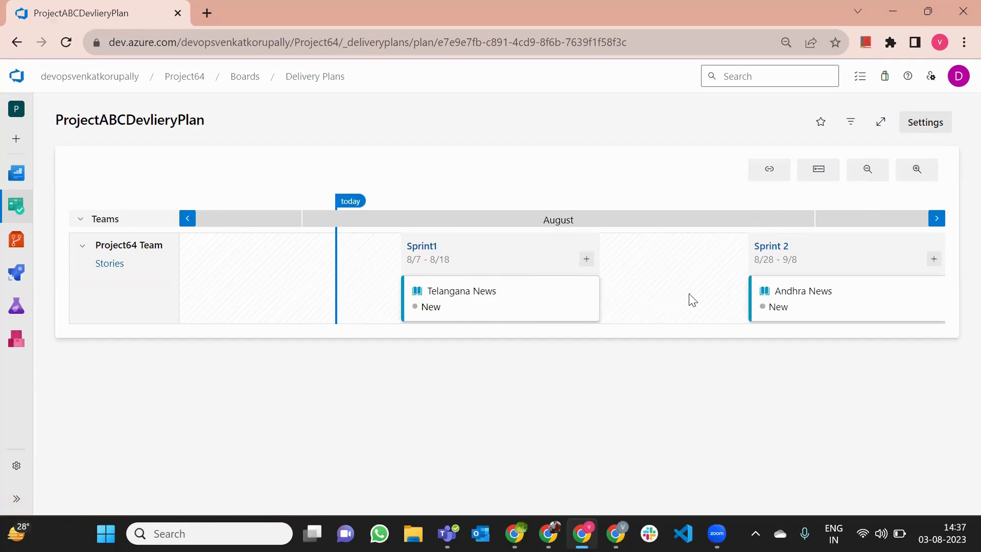
{"action": "scroll", "coordinate": [519, 301], "scroll_direction": "right", "scroll_amount": 5}
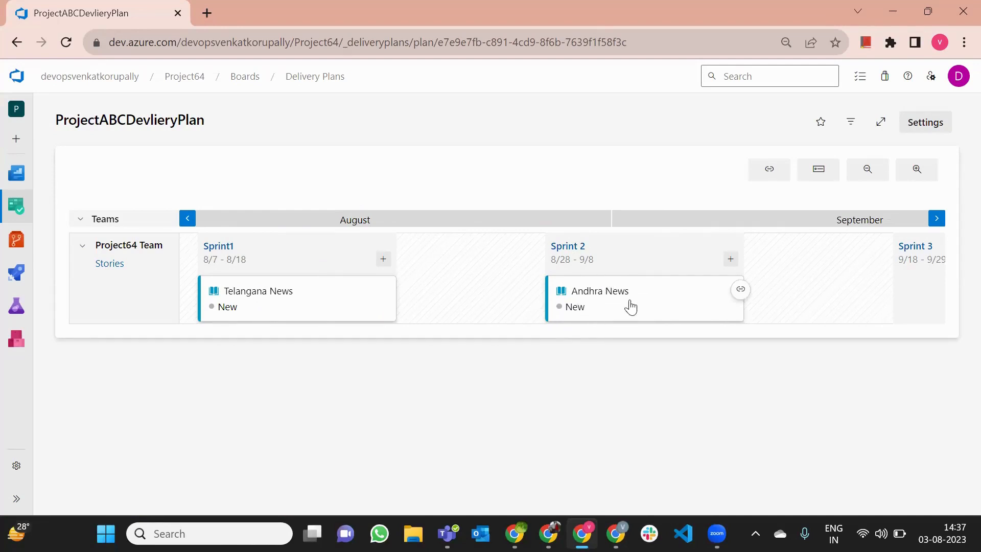
{"action": "left_click_drag", "start_coordinate": [793, 315], "coordinate": [543, 361]}
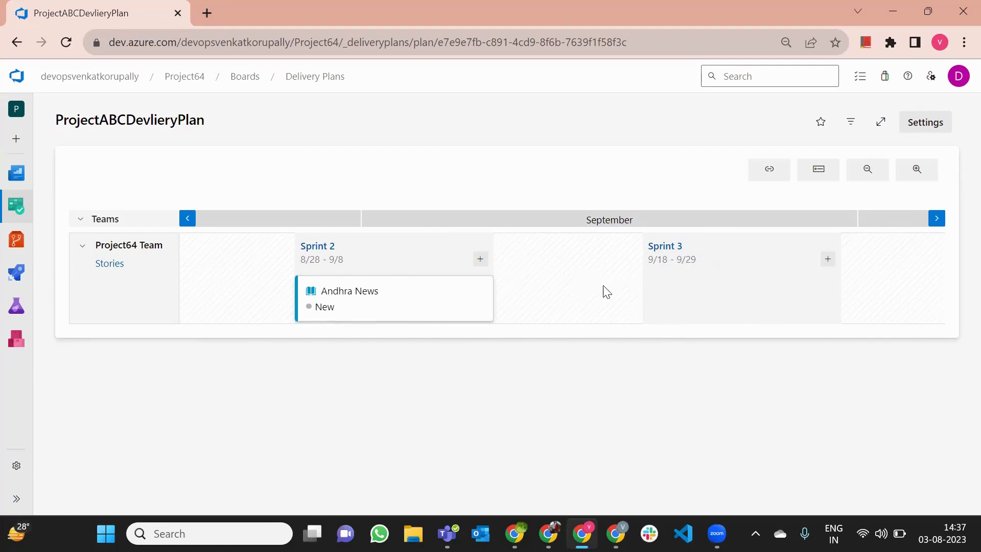
{"action": "left_click_drag", "start_coordinate": [603, 286], "coordinate": [770, 273]}
{"action": "left_click_drag", "start_coordinate": [475, 281], "coordinate": [698, 287]}
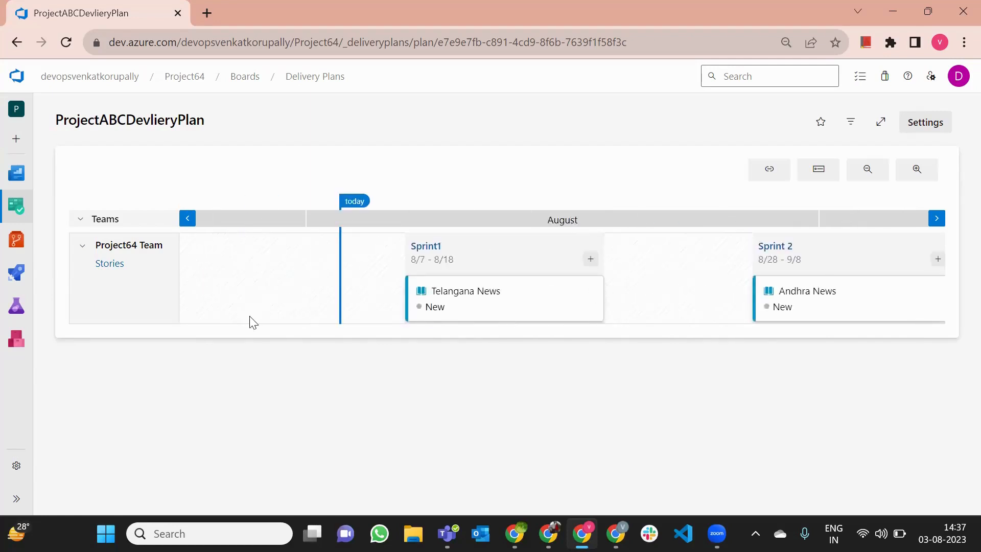
{"action": "mouse_move", "coordinate": [263, 307]}
{"action": "left_mouse_down"}
{"action": "mouse_move", "coordinate": [366, 315]}
{"action": "mouse_move", "coordinate": [252, 299]}
{"action": "left_mouse_up"}
{"action": "left_click_drag", "start_coordinate": [662, 289], "coordinate": [327, 315]}
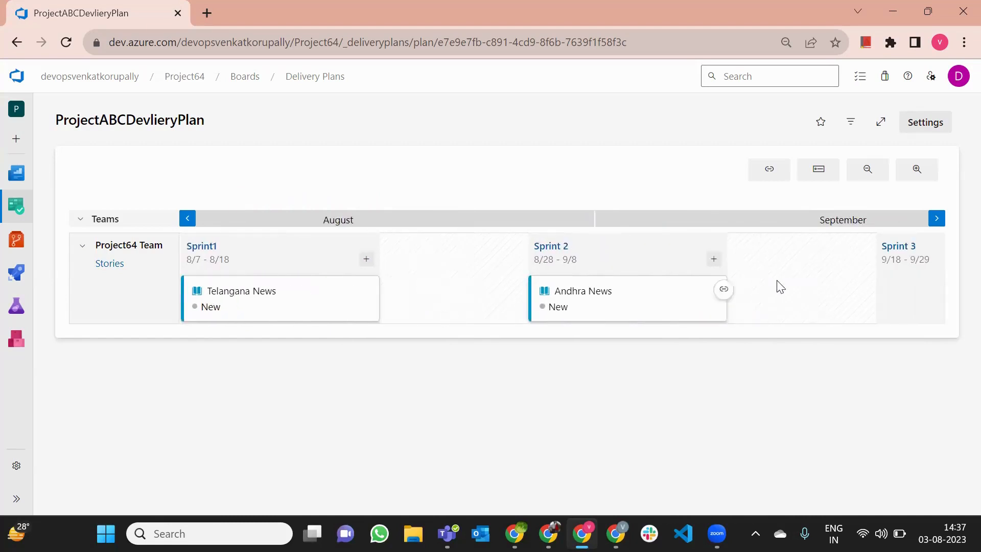
Compare the date ranges and story cards of all three sprints along the delivery plan timeline, from August to September
{"action": "left_click_drag", "start_coordinate": [740, 286], "coordinate": [563, 306]}
{"action": "left_click_drag", "start_coordinate": [904, 269], "coordinate": [883, 296]}
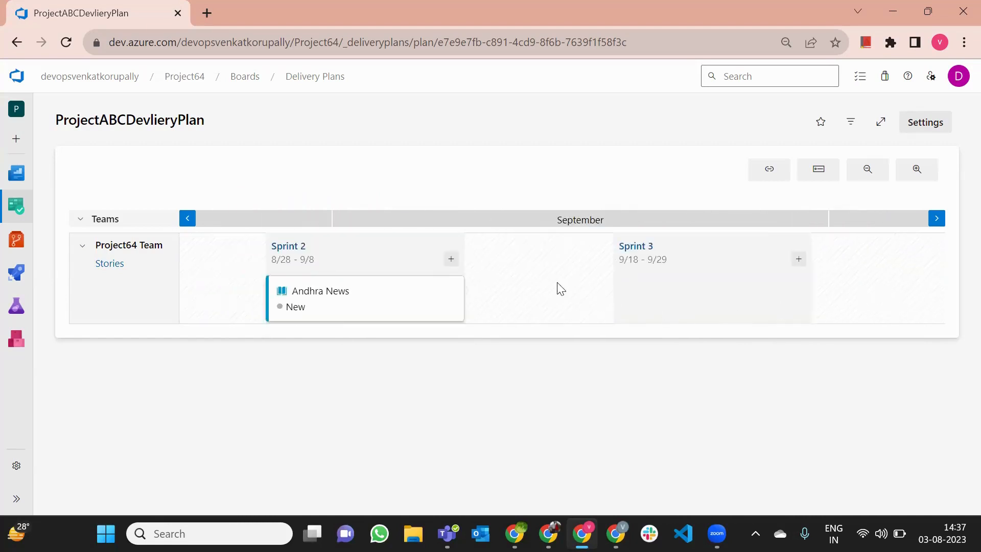
{"action": "left_click_drag", "start_coordinate": [550, 280], "coordinate": [780, 306]}
{"action": "left_click_drag", "start_coordinate": [443, 296], "coordinate": [572, 309]}
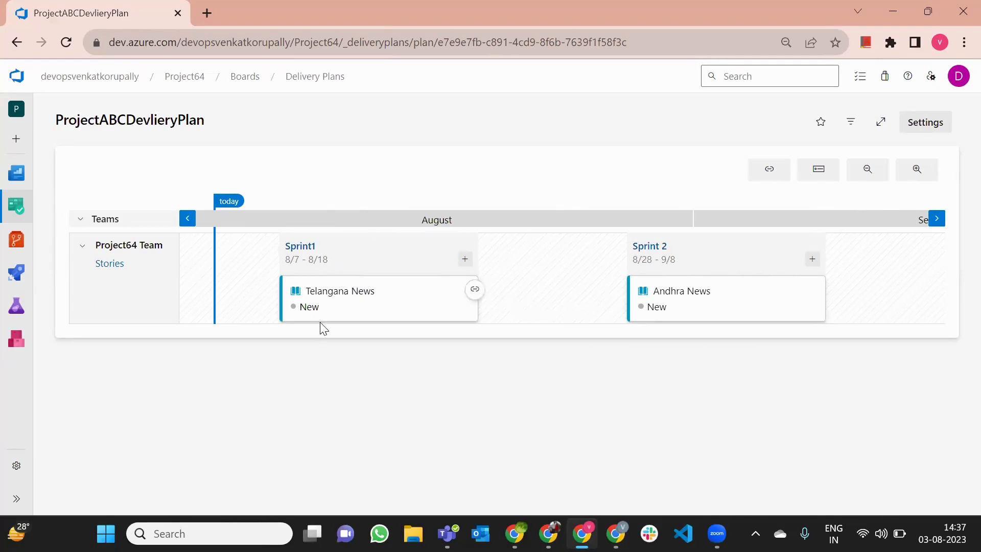
{"action": "left_click_drag", "start_coordinate": [534, 305], "coordinate": [336, 307]}
{"action": "left_click_drag", "start_coordinate": [667, 290], "coordinate": [503, 304]}
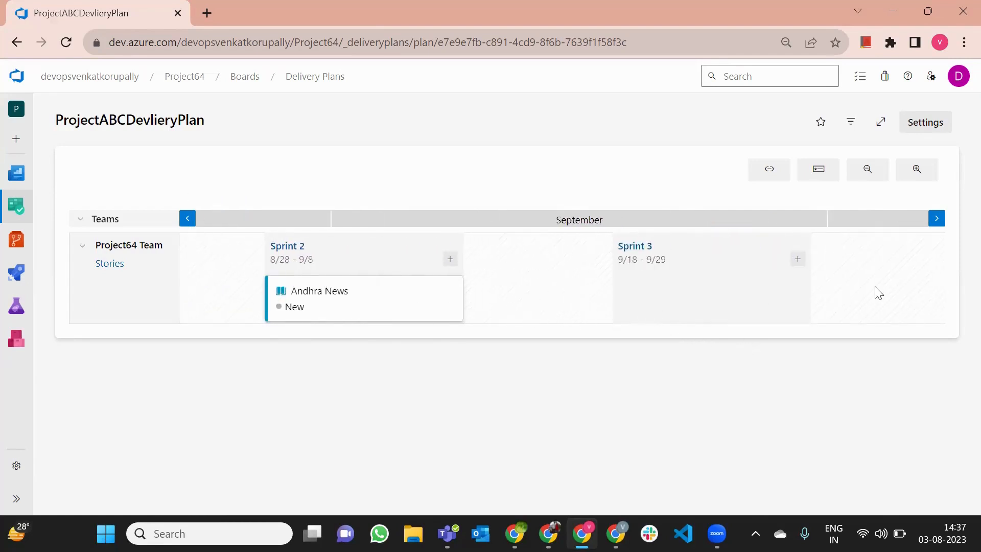
{"action": "left_click_drag", "start_coordinate": [550, 280], "coordinate": [727, 309]}
{"action": "left_click_drag", "start_coordinate": [427, 291], "coordinate": [657, 292]}
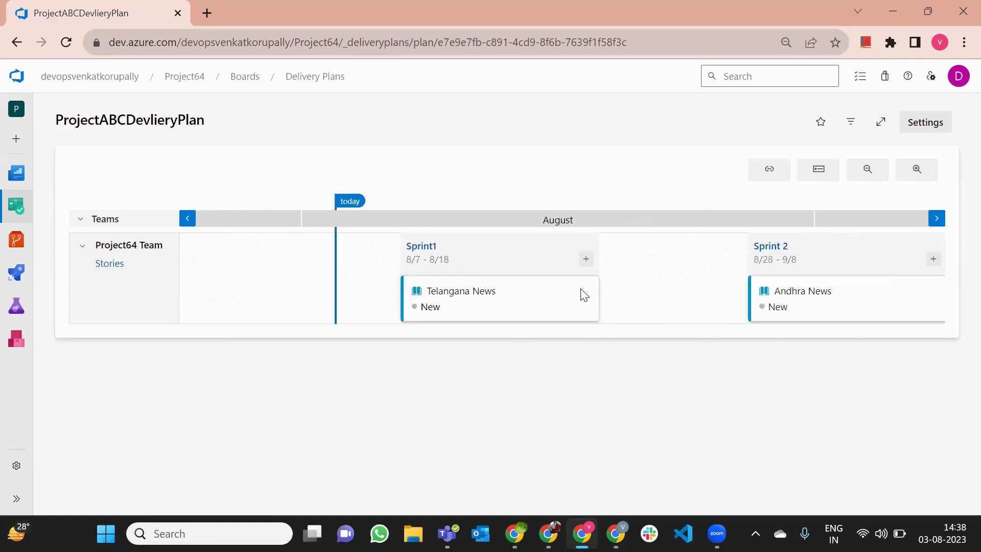
{"action": "left_click_drag", "start_coordinate": [584, 294], "coordinate": [411, 306]}
{"action": "left_click_drag", "start_coordinate": [757, 295], "coordinate": [580, 305]}
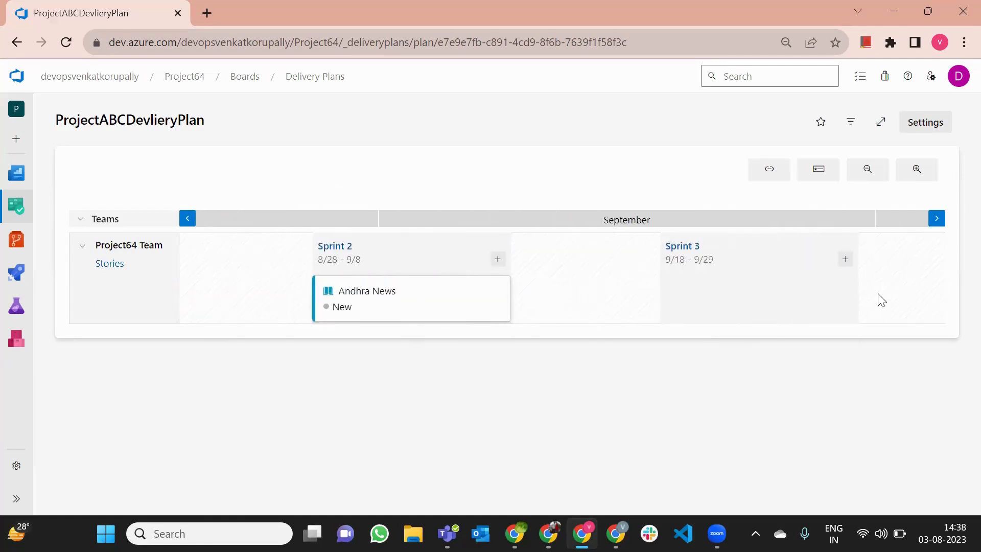
{"action": "left_click_drag", "start_coordinate": [894, 296], "coordinate": [815, 309]}
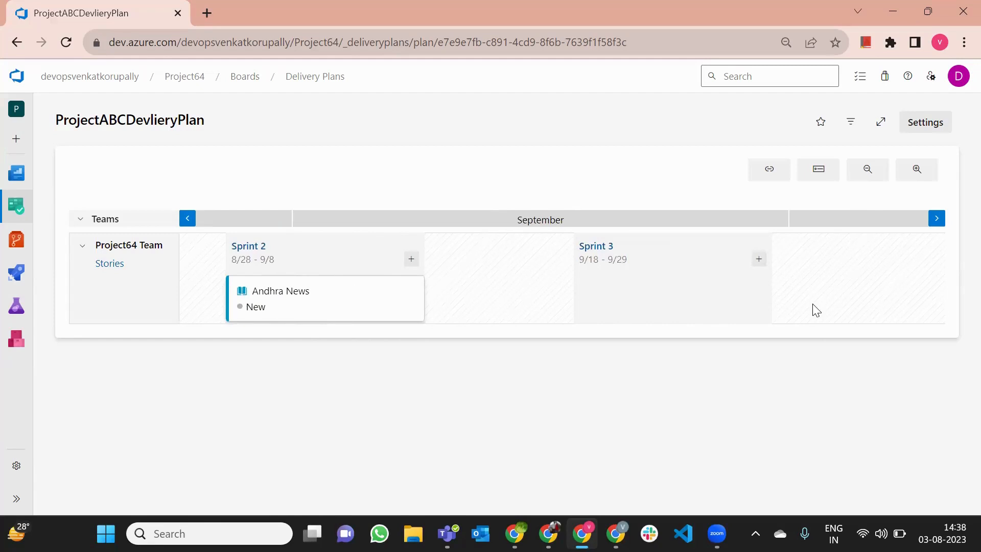
Open the Boards Analytics views and look through the shared views for bugs, stories, tasks and work items
{"action": "mouse_move", "coordinate": [13, 220]}
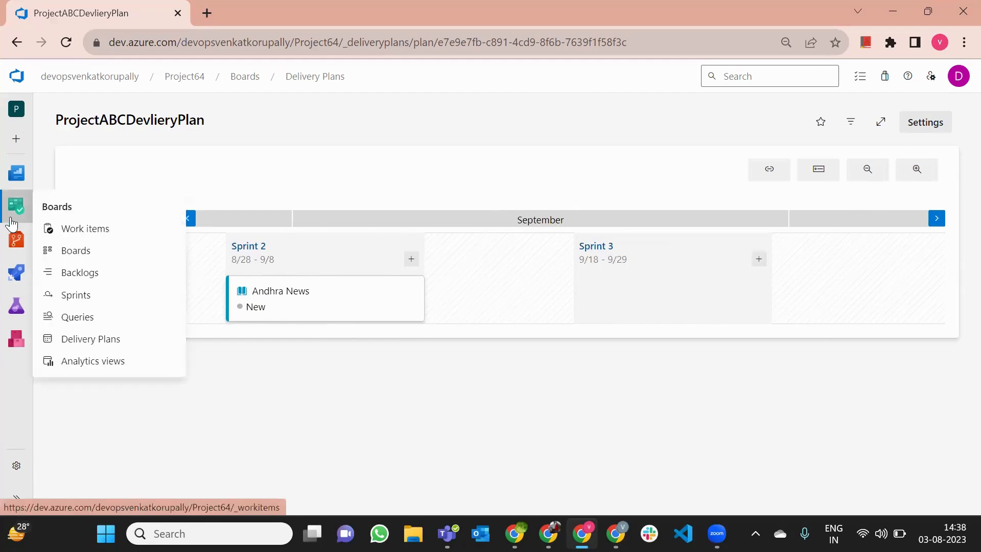
{"action": "left_click", "coordinate": [106, 369]}
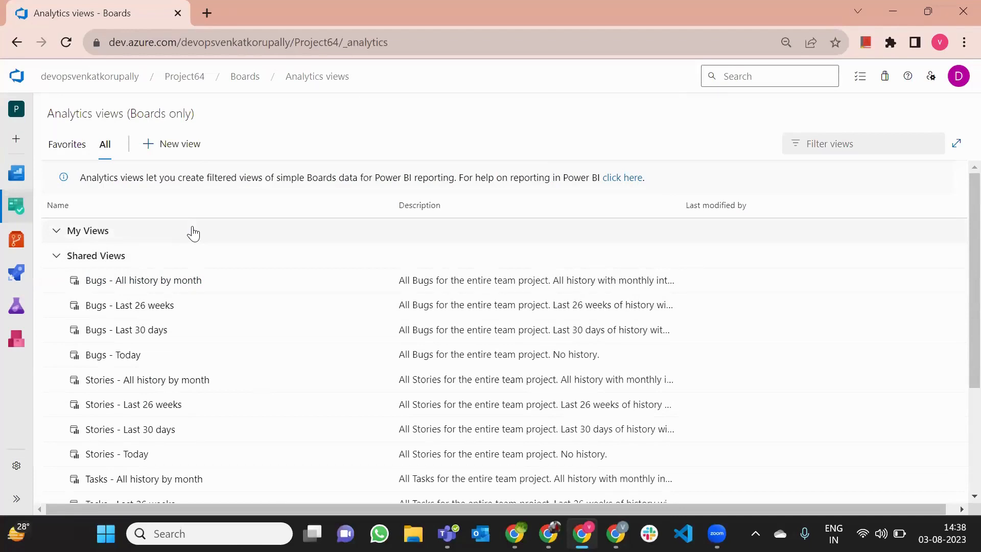
{"action": "scroll", "coordinate": [201, 403], "scroll_direction": "down", "scroll_amount": 3}
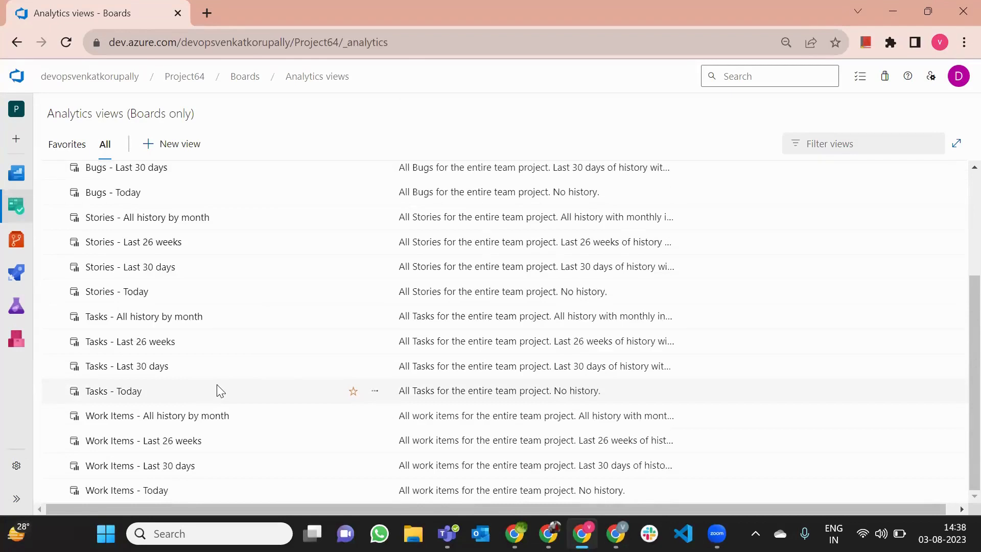
{"action": "scroll", "coordinate": [218, 391], "scroll_direction": "up", "scroll_amount": 3}
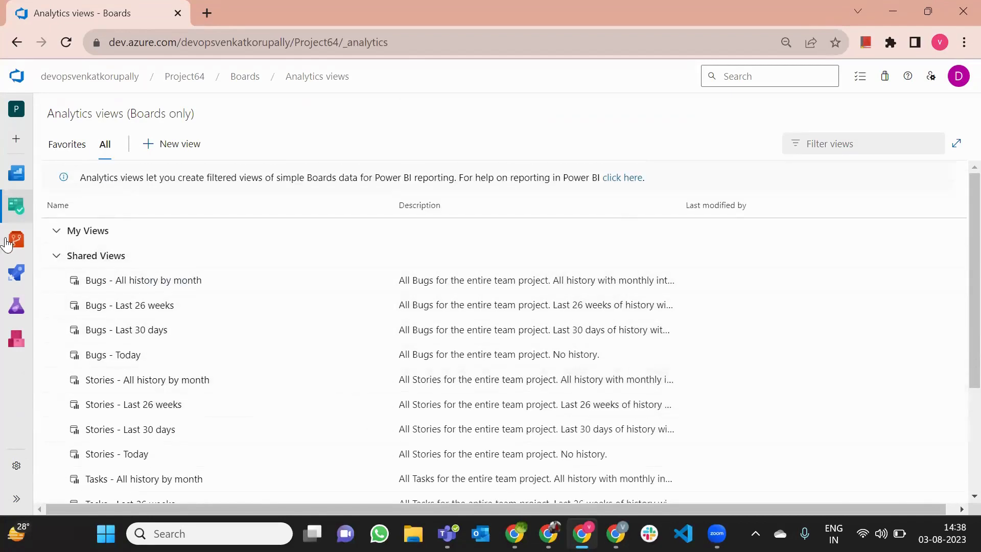
{"action": "mouse_move", "coordinate": [6, 207]}
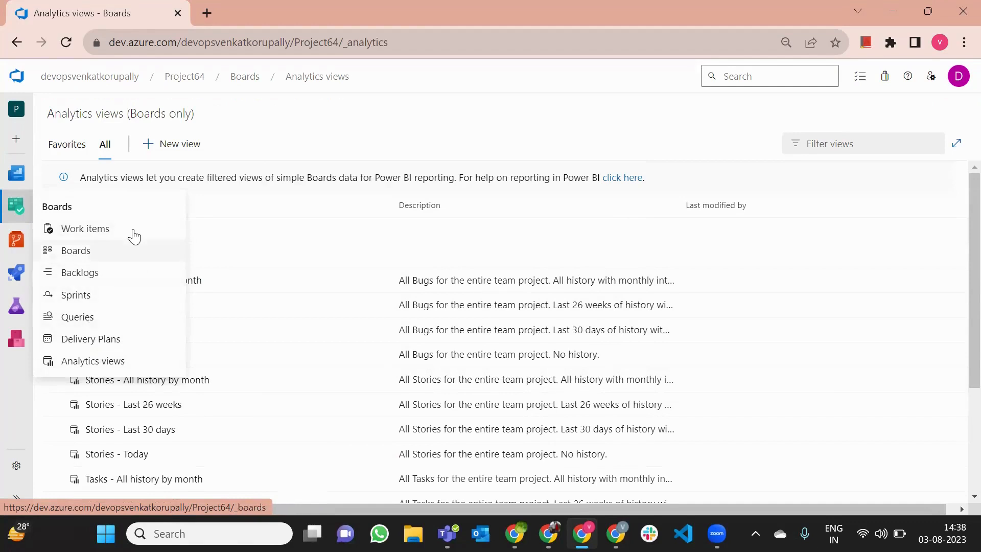
{"action": "left_click", "coordinate": [153, 356]}
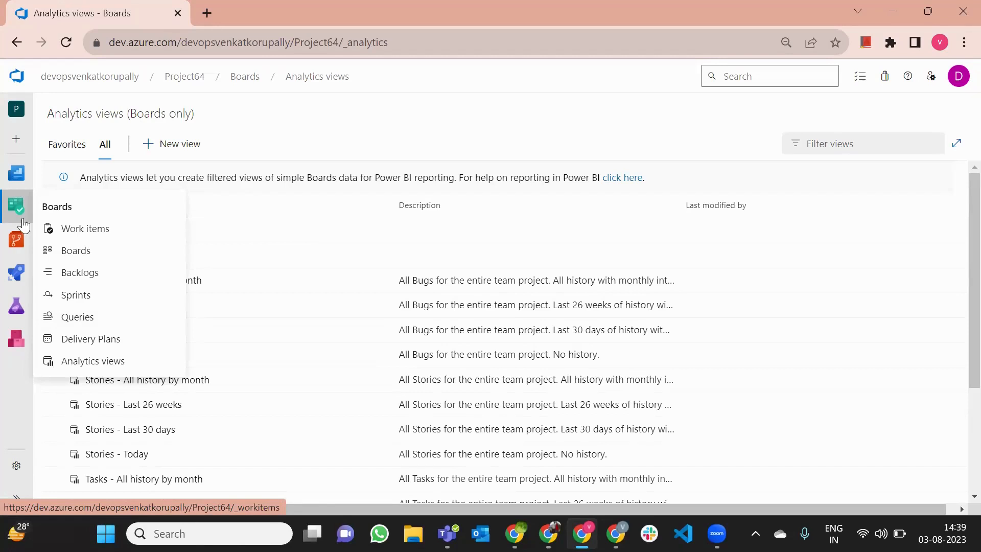
Go to the project's Repos files and switch from the Front End Code repository to Back End Code
{"action": "mouse_move", "coordinate": [25, 246]}
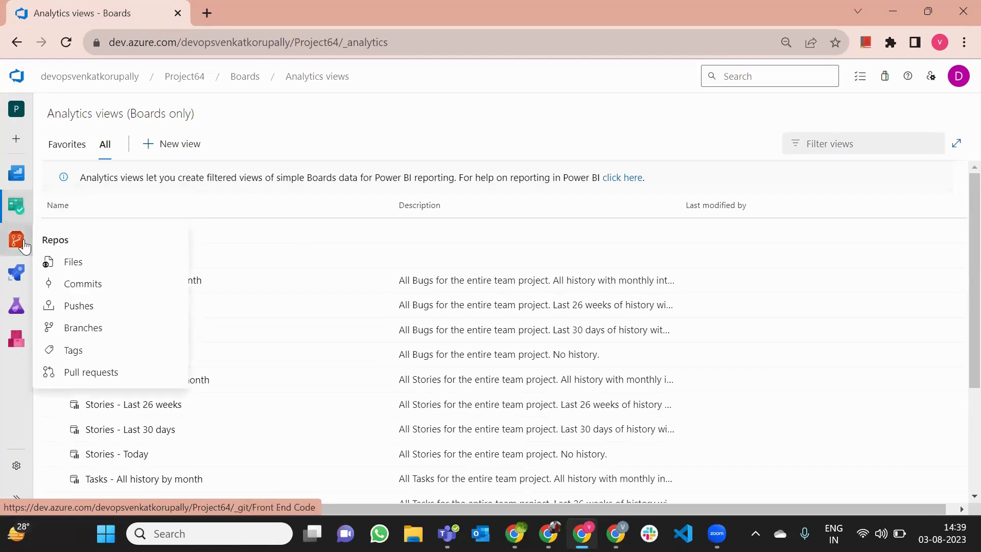
{"action": "left_click", "coordinate": [73, 262]}
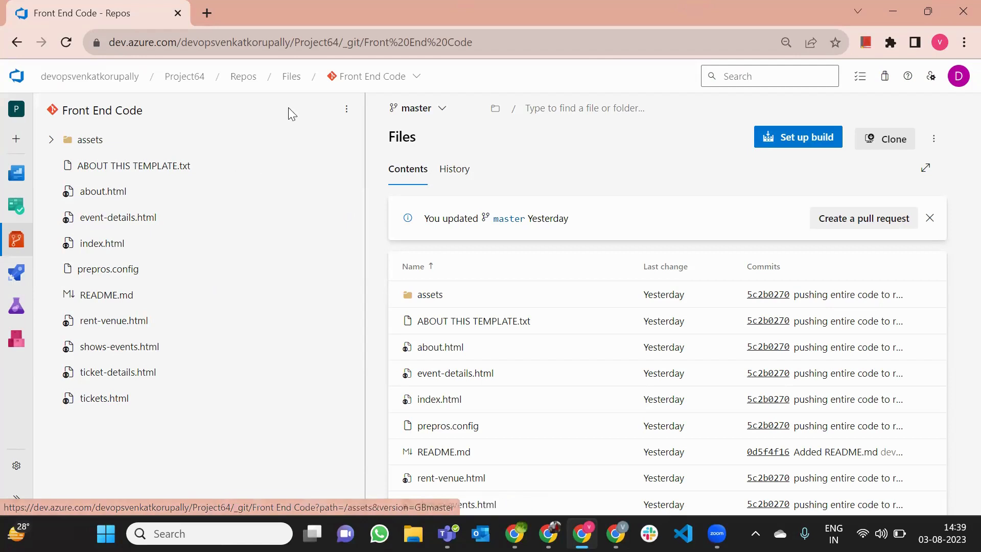
{"action": "left_click", "coordinate": [377, 83]}
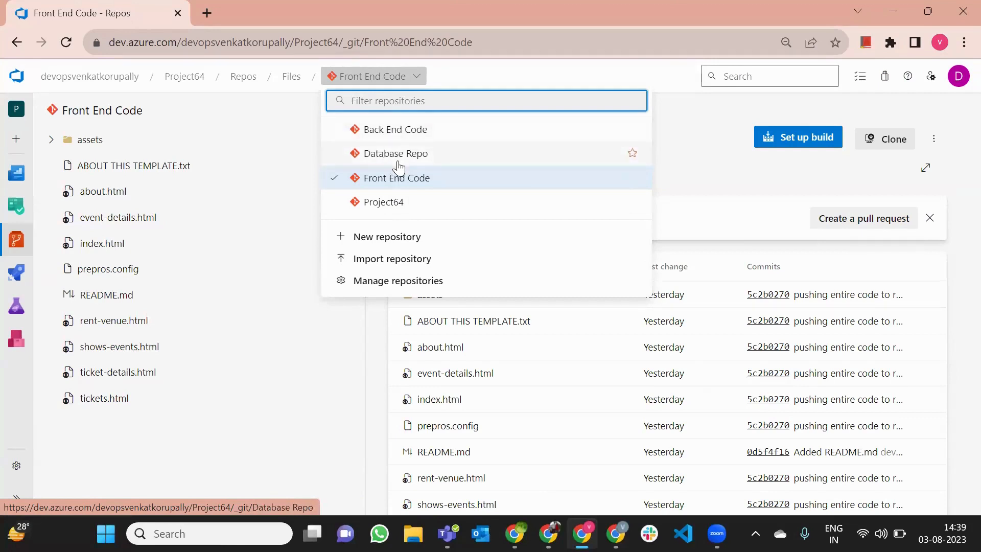
{"action": "left_click", "coordinate": [396, 133]}
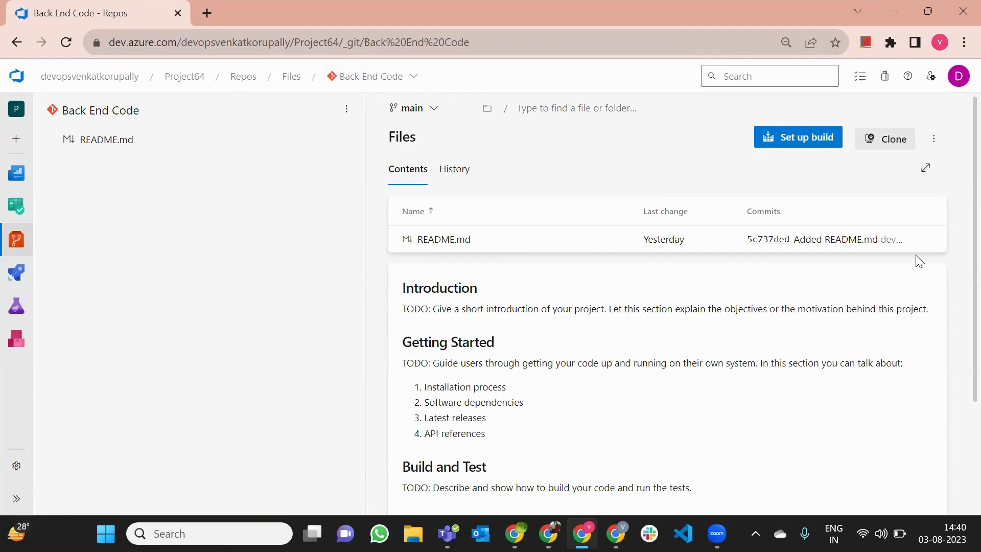
Copy the HTTPS clone URL of the Back End Code repository and close the clone details
{"action": "left_click", "coordinate": [894, 147]}
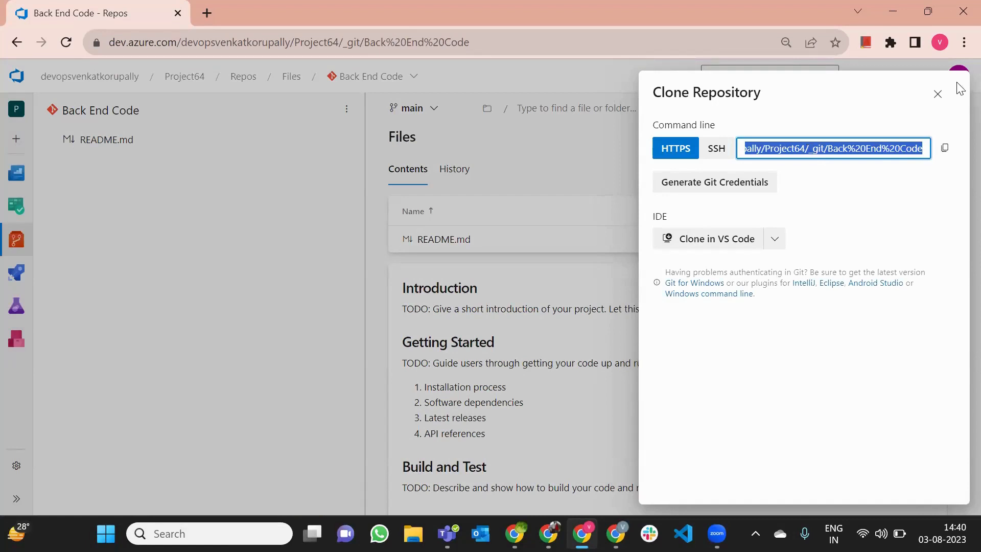
{"action": "left_click", "coordinate": [938, 94]}
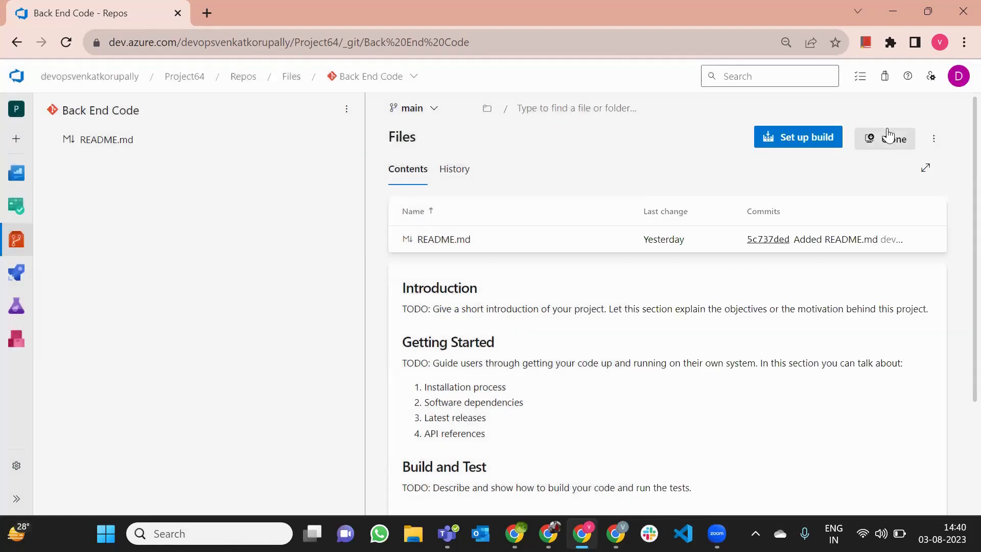
{"action": "left_click", "coordinate": [889, 144]}
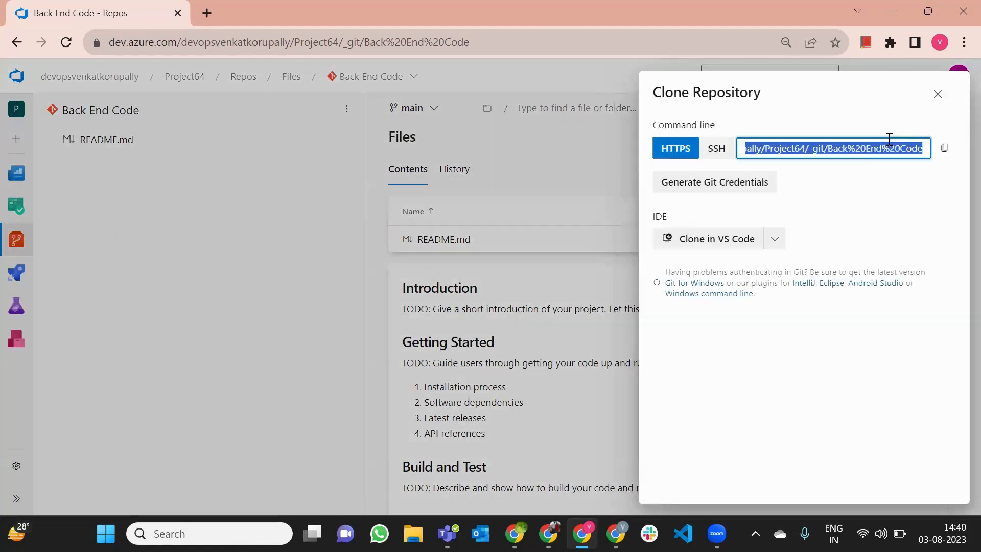
{"action": "left_click", "coordinate": [773, 153]}
{"action": "left_click", "coordinate": [945, 151]}
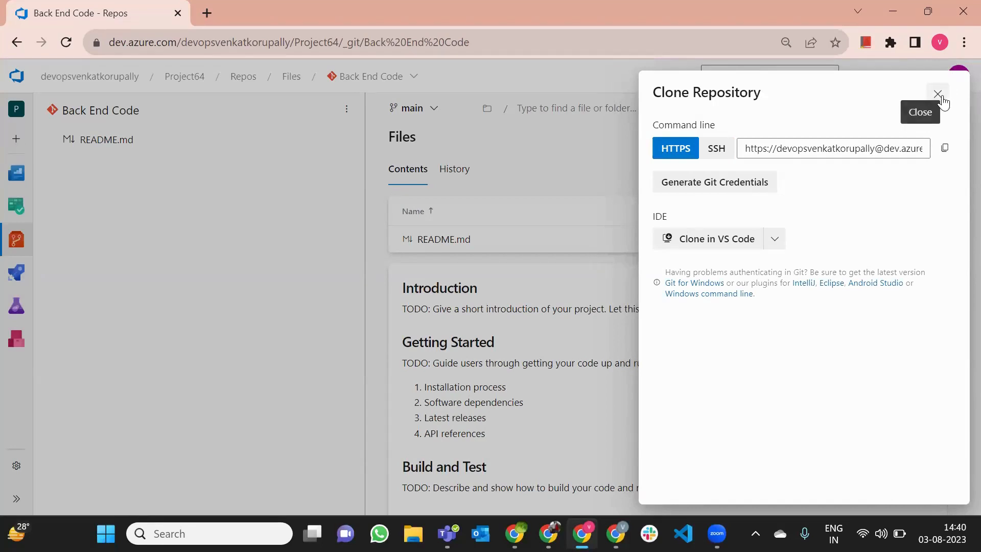
{"action": "left_click", "coordinate": [941, 98]}
{"action": "left_click", "coordinate": [941, 99]}
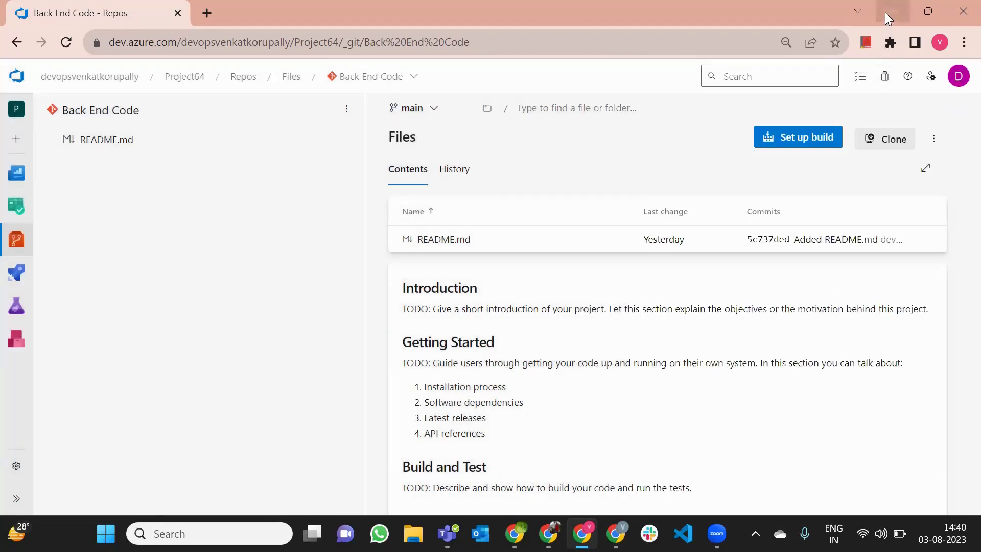
Minimize the Azure DevOps window, close the agile model image search window, and launch Git GUI from the desktop
{"action": "left_click", "coordinate": [885, 14]}
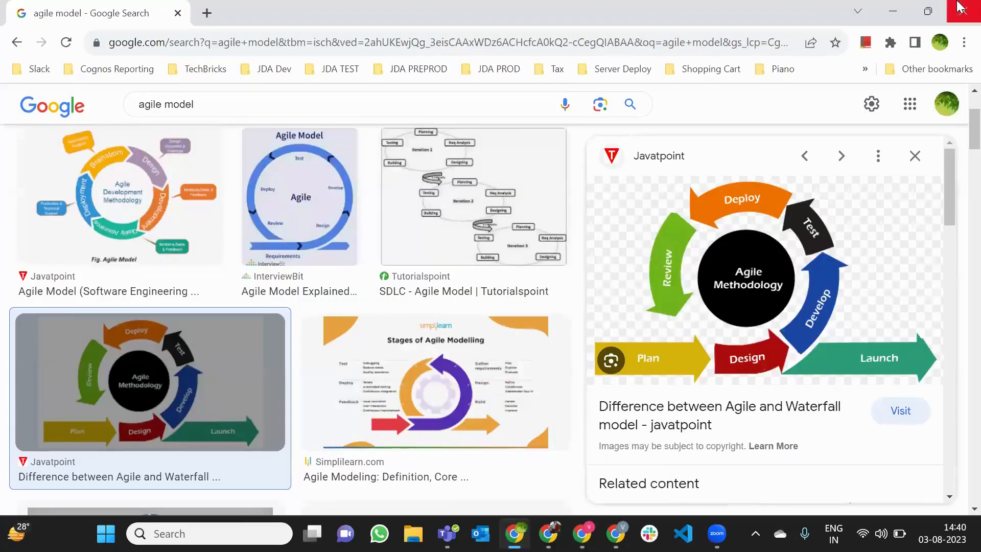
{"action": "left_click", "coordinate": [960, 8]}
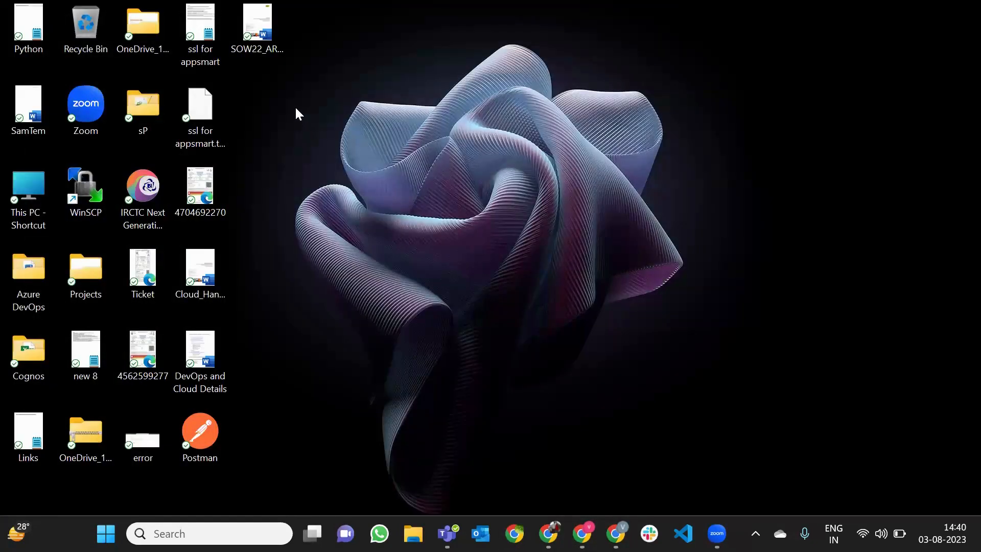
{"action": "right_click", "coordinate": [296, 109]}
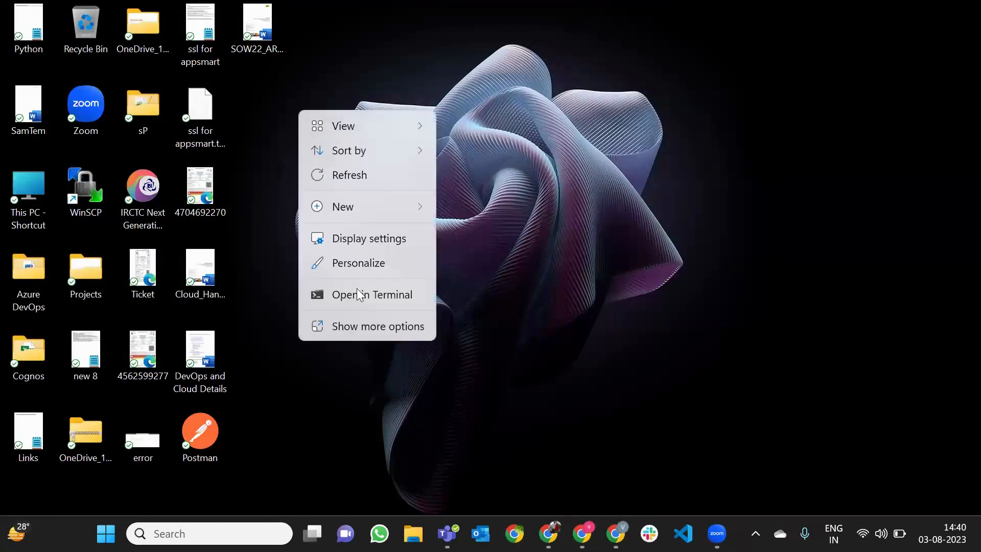
{"action": "left_click", "coordinate": [356, 331]}
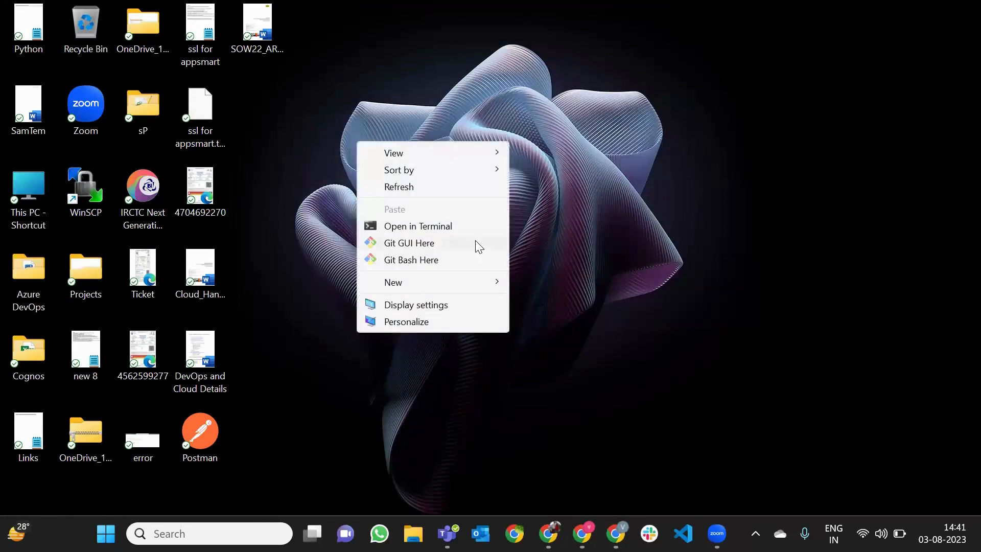
{"action": "left_click", "coordinate": [475, 241]}
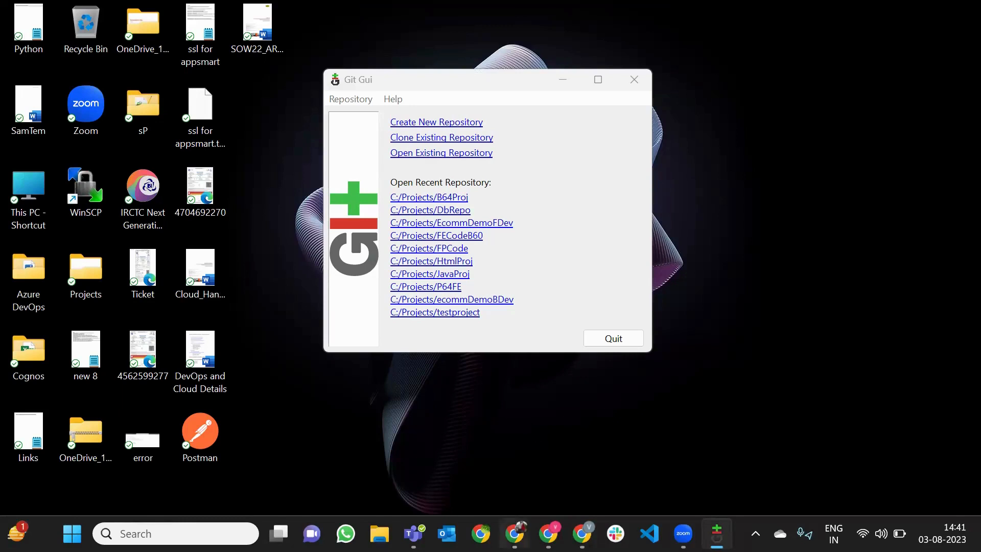
Switch to Slack to check the b64 Azure crash course channel, and return to Git GUI
{"action": "left_click", "coordinate": [617, 532]}
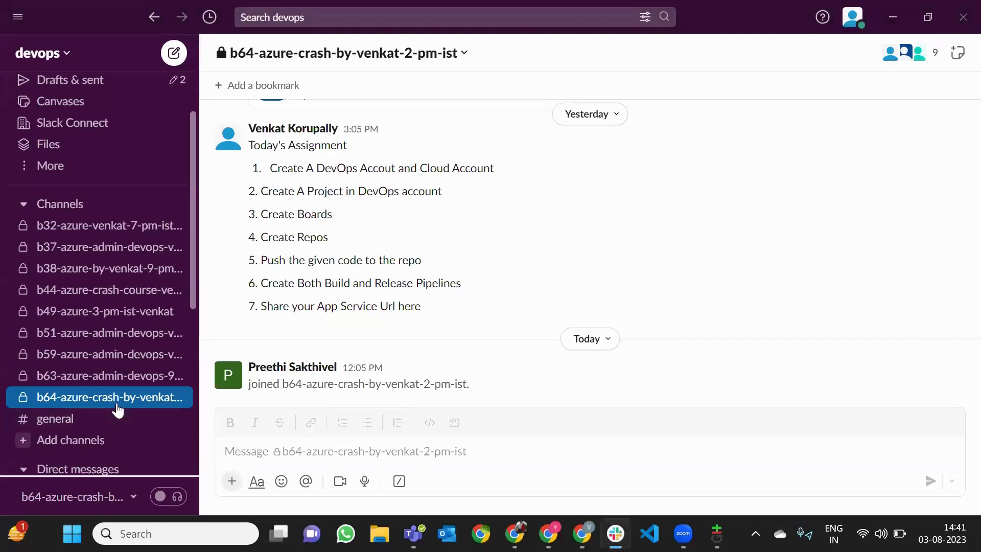
{"action": "left_click", "coordinate": [99, 399]}
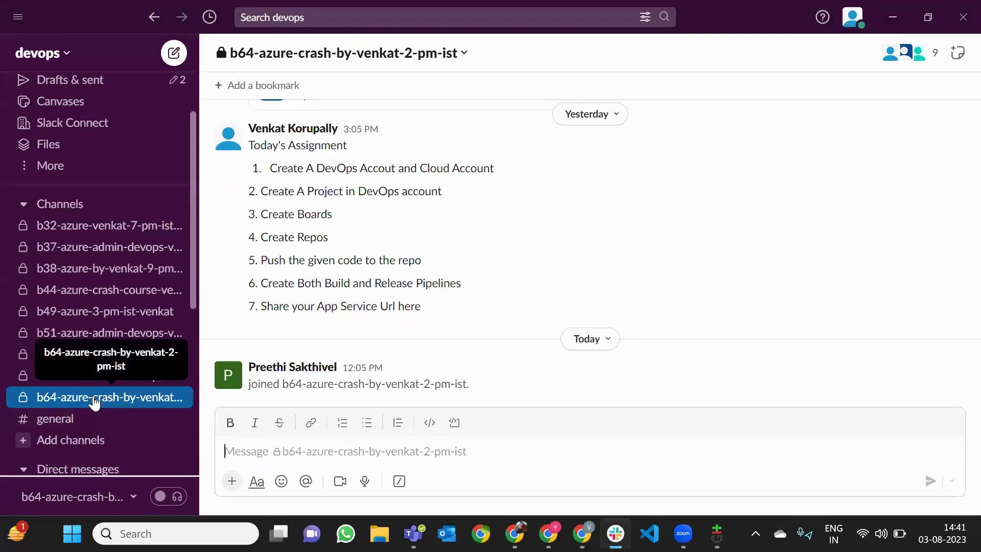
{"action": "left_click", "coordinate": [892, 17]}
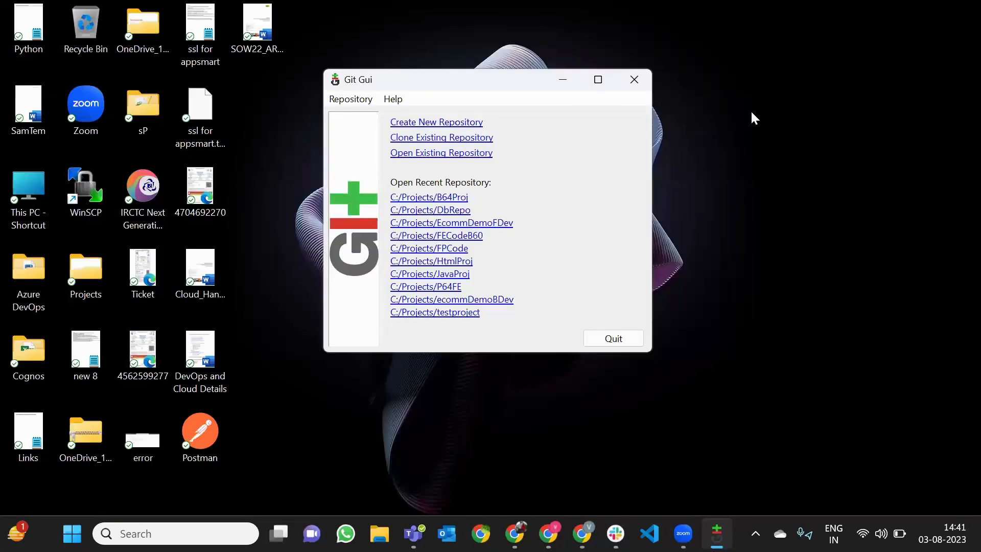
Start cloning an existing repository in Git GUI, with the copied Back End Code URL as the source location
{"action": "left_click", "coordinate": [434, 139]}
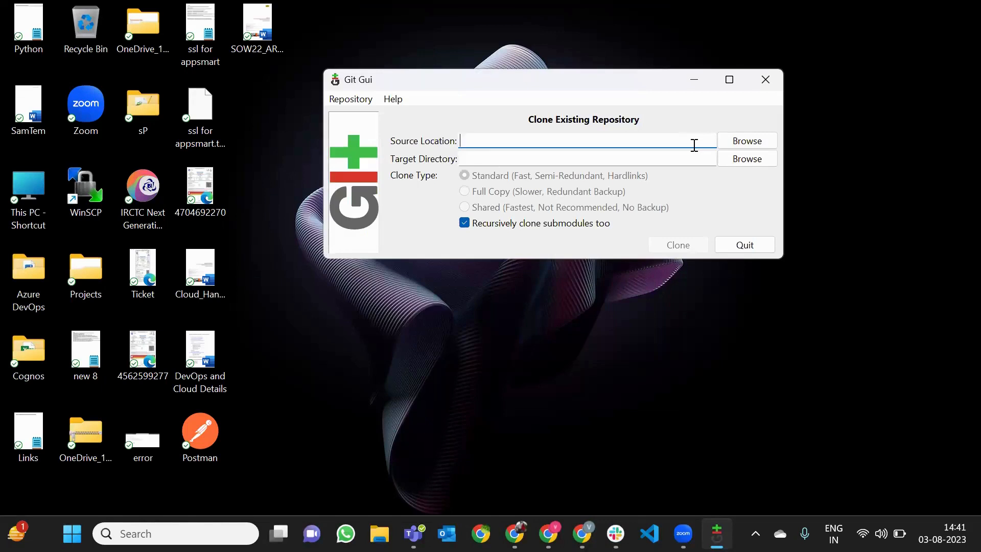
{"action": "type", "text": "/devopsvenkatkorupally/Project64/_git/Back%20End%20Code"}
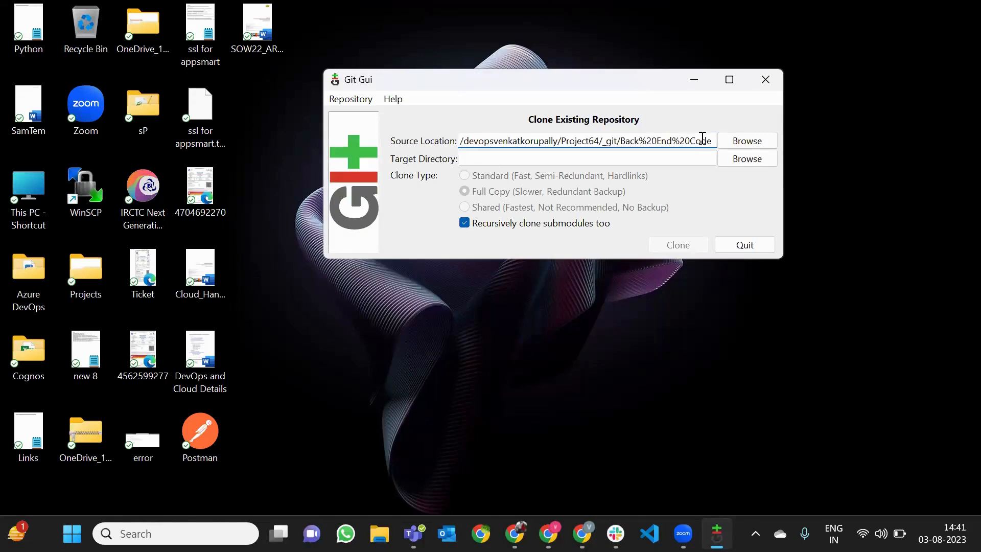
{"action": "double_click", "coordinate": [702, 139]}
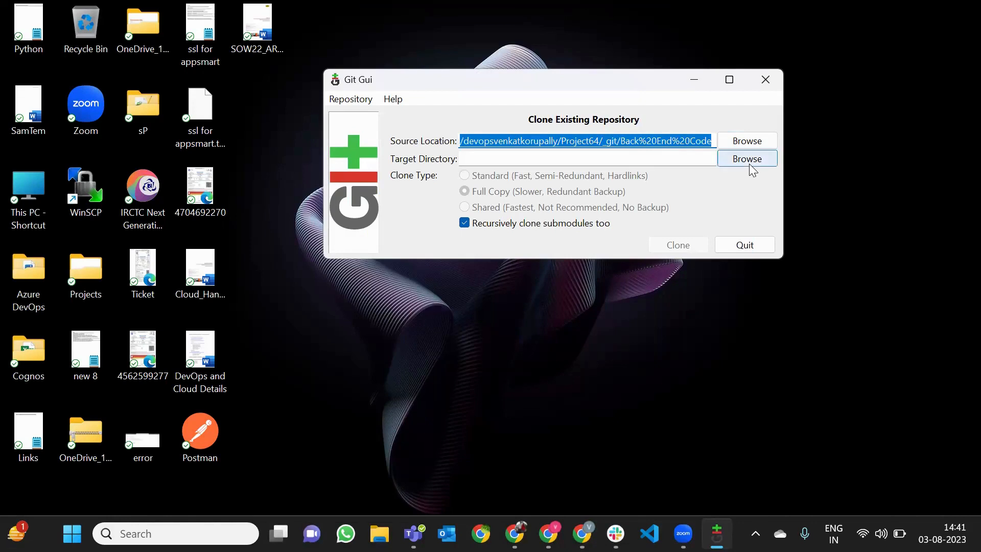
Set the clone's target directory to C:/Projects/BECodeB64, browsing to the Projects folder on the C: drive and appending the new folder name
{"action": "left_click", "coordinate": [750, 164]}
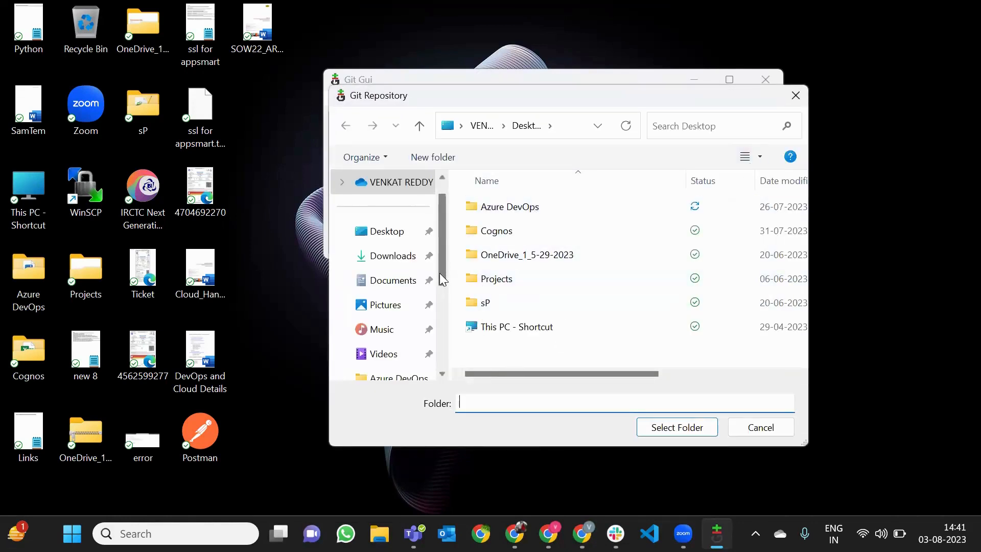
{"action": "left_click_drag", "start_coordinate": [438, 274], "coordinate": [438, 389]}
{"action": "left_click", "coordinate": [378, 305]}
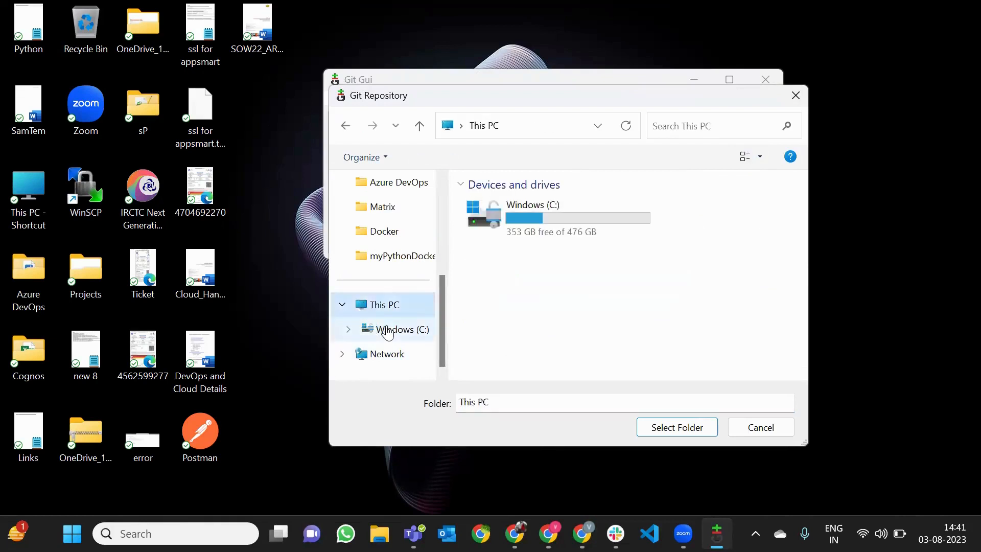
{"action": "left_click", "coordinate": [388, 329]}
{"action": "scroll", "coordinate": [545, 291], "scroll_direction": "down", "scroll_amount": 2}
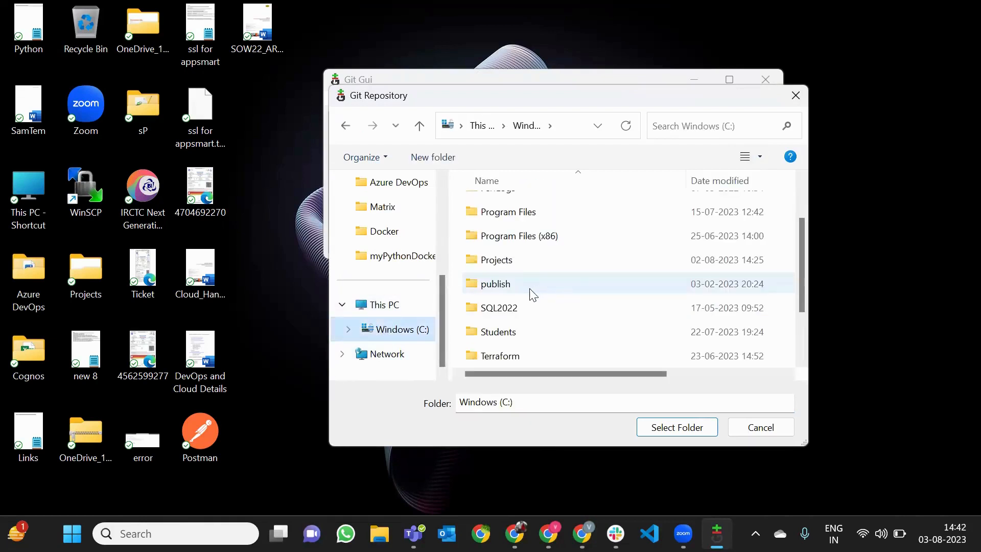
{"action": "left_click", "coordinate": [516, 261]}
{"action": "left_click", "coordinate": [676, 427]}
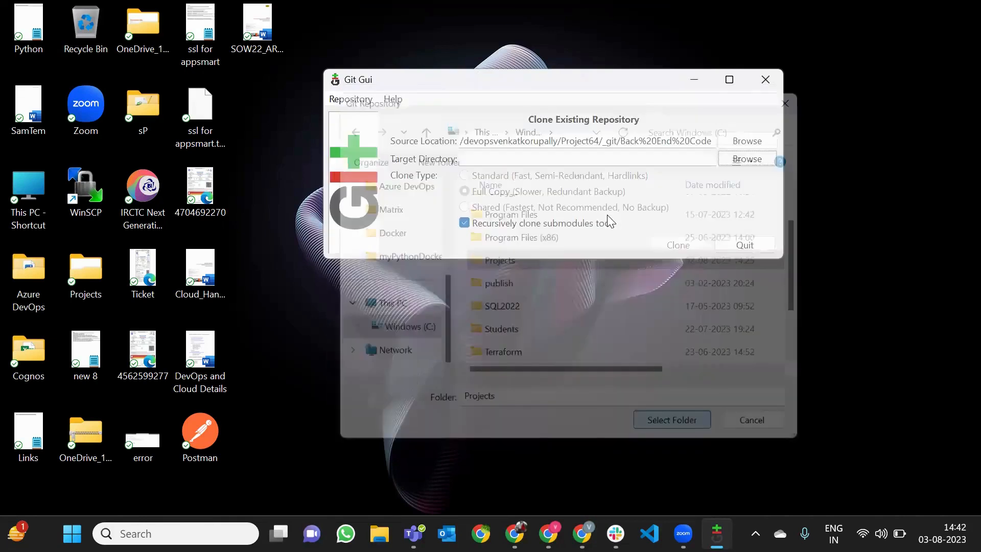
{"action": "left_click", "coordinate": [513, 162]}
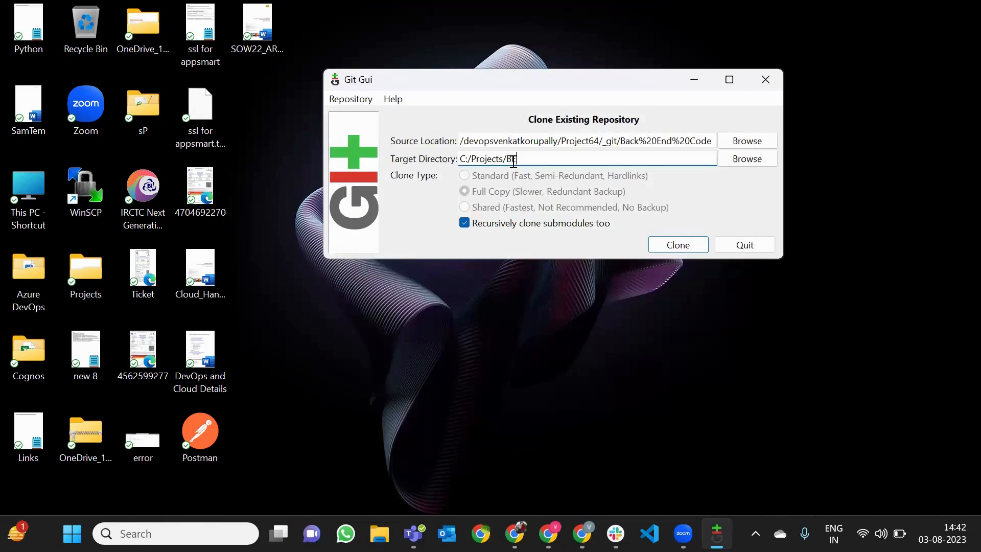
{"action": "type", "text": "/BECodeB64"}
Check the source location and target directory paths, and clone the repository
{"action": "left_click_drag", "start_coordinate": [556, 159], "coordinate": [462, 163]}
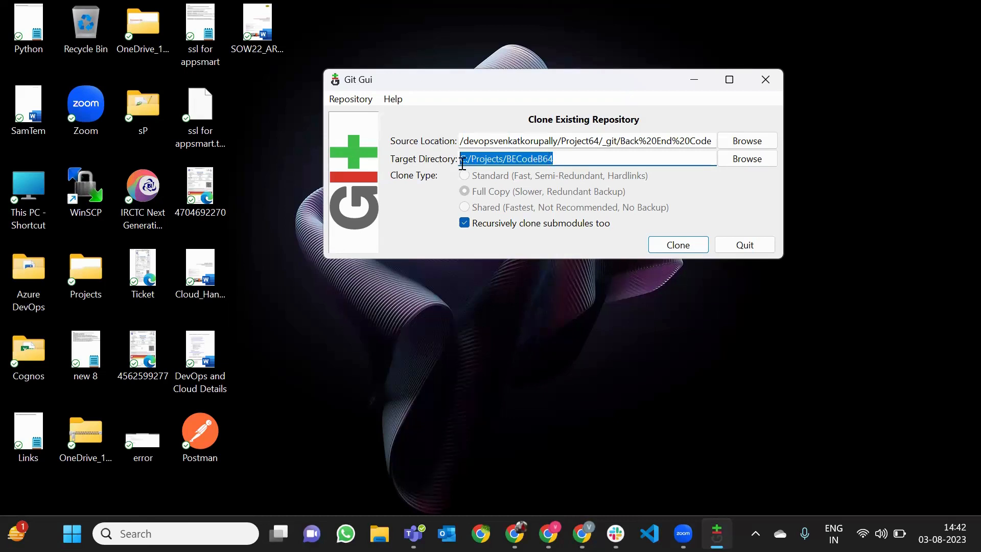
{"action": "left_click", "coordinate": [485, 139]}
{"action": "double_click", "coordinate": [485, 139]}
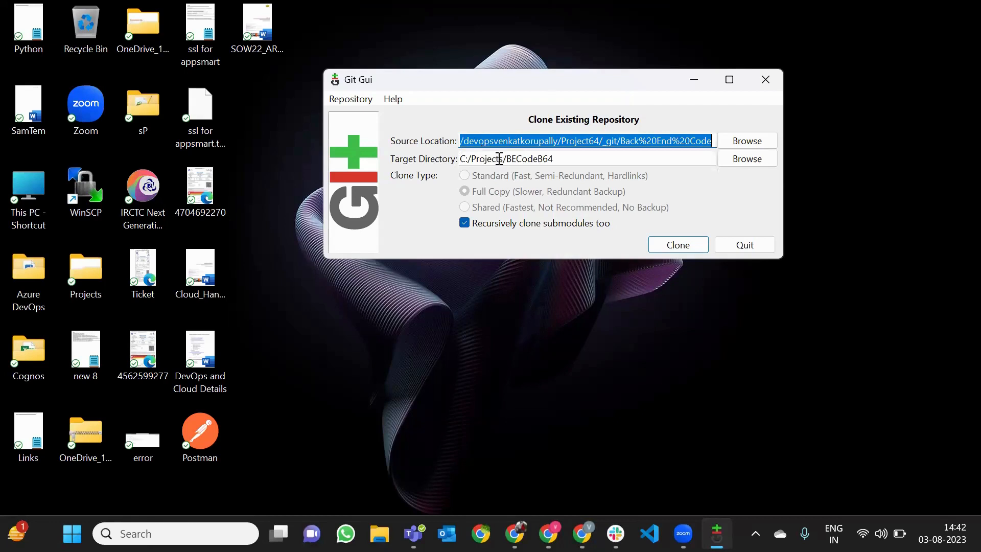
{"action": "left_click", "coordinate": [499, 159]}
{"action": "left_click", "coordinate": [560, 159]}
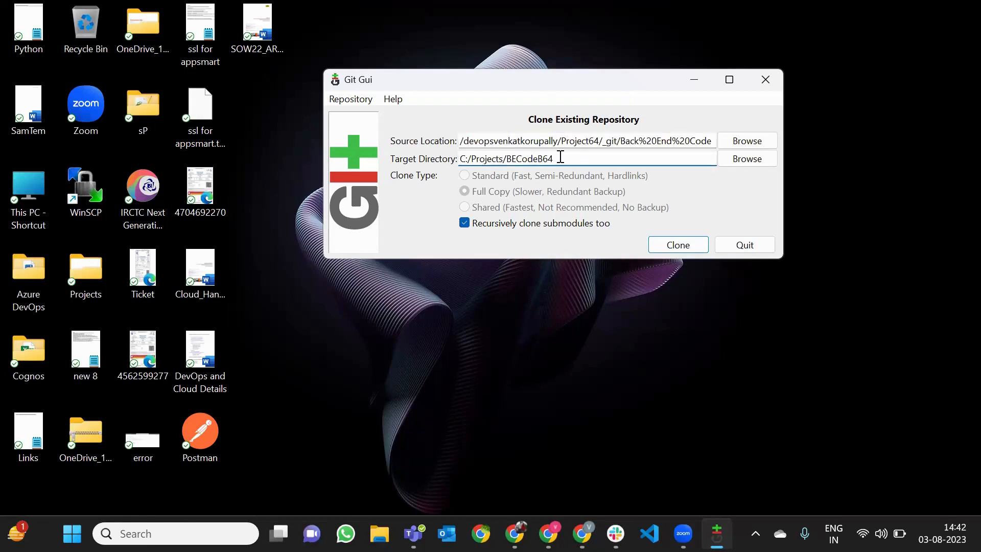
{"action": "left_click", "coordinate": [693, 249]}
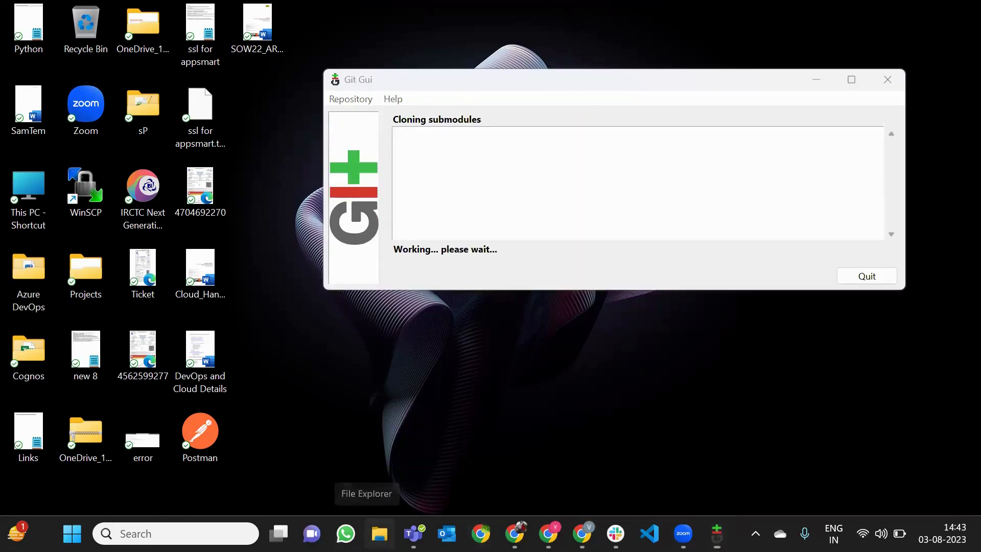
Switch to File Explorer and open the BECodeB64 folder inside Projects on the C: drive
{"action": "left_click", "coordinate": [379, 534]}
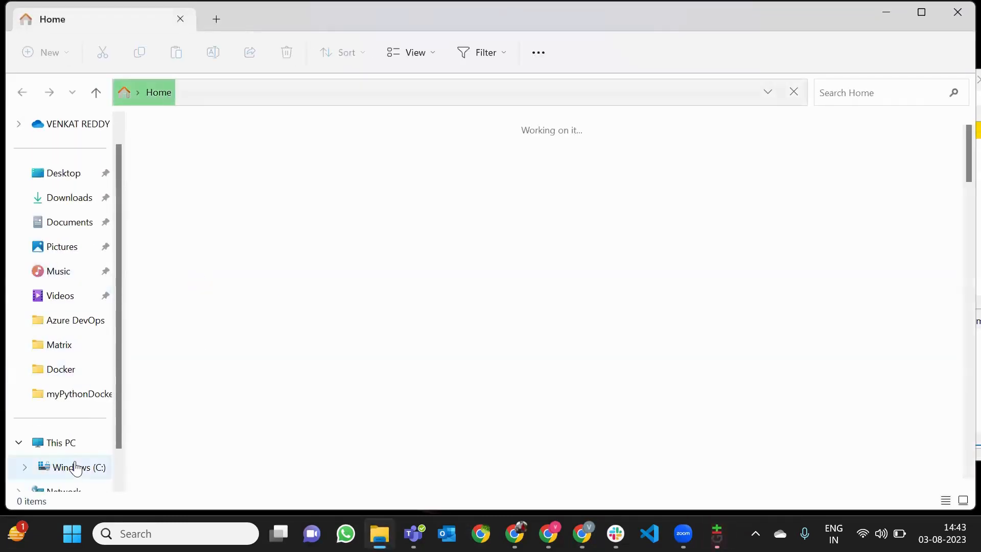
{"action": "left_click", "coordinate": [76, 467]}
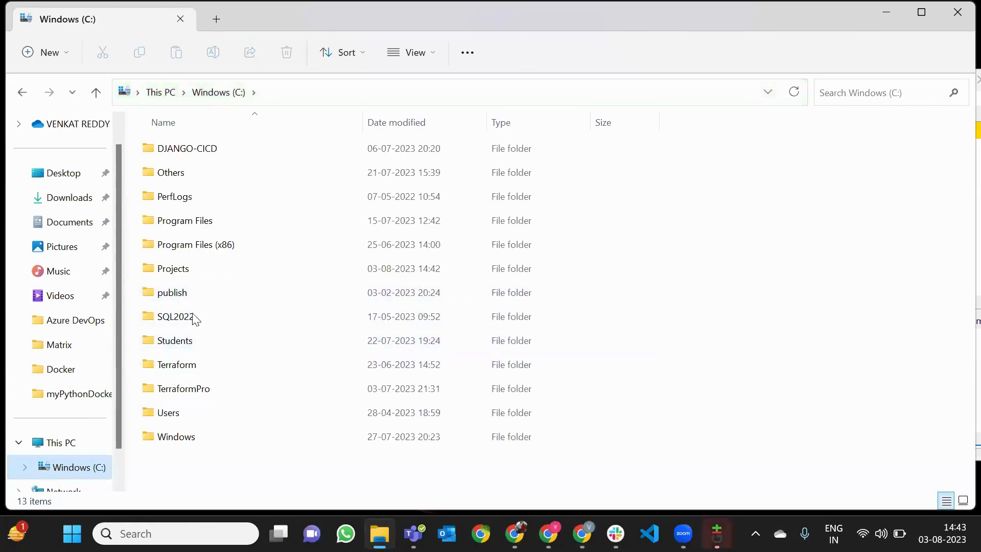
{"action": "left_click", "coordinate": [184, 274]}
{"action": "double_click", "coordinate": [184, 273]}
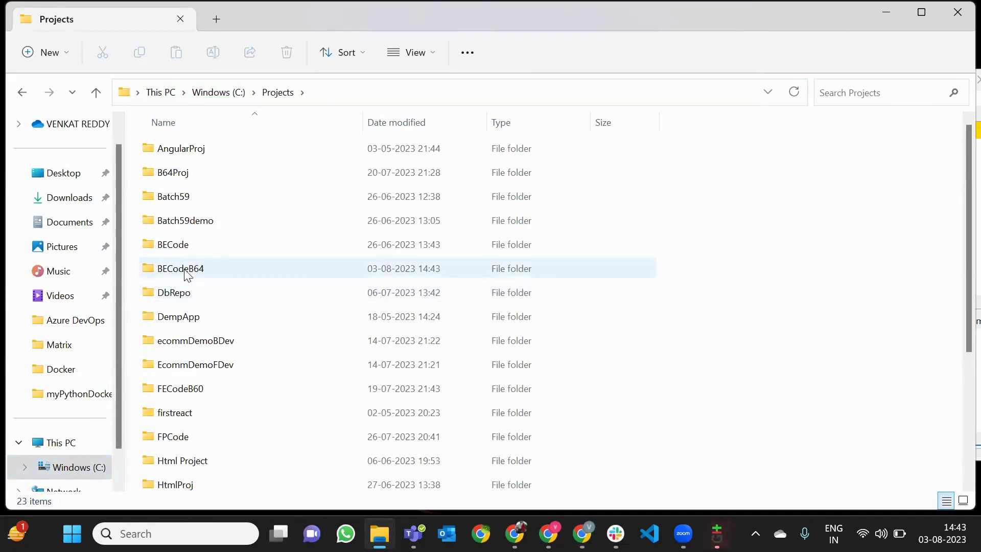
{"action": "double_click", "coordinate": [184, 274]}
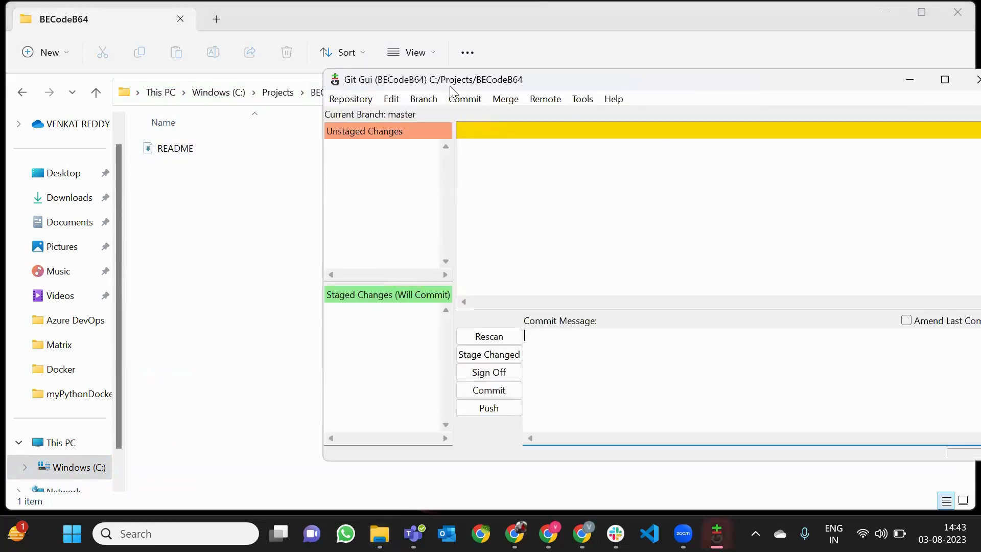
Compare the cloned folder with the Back End Code repository in Azure DevOps, check the repository list, and return to File Explorer
{"action": "left_click_drag", "start_coordinate": [445, 80], "coordinate": [351, 77]}
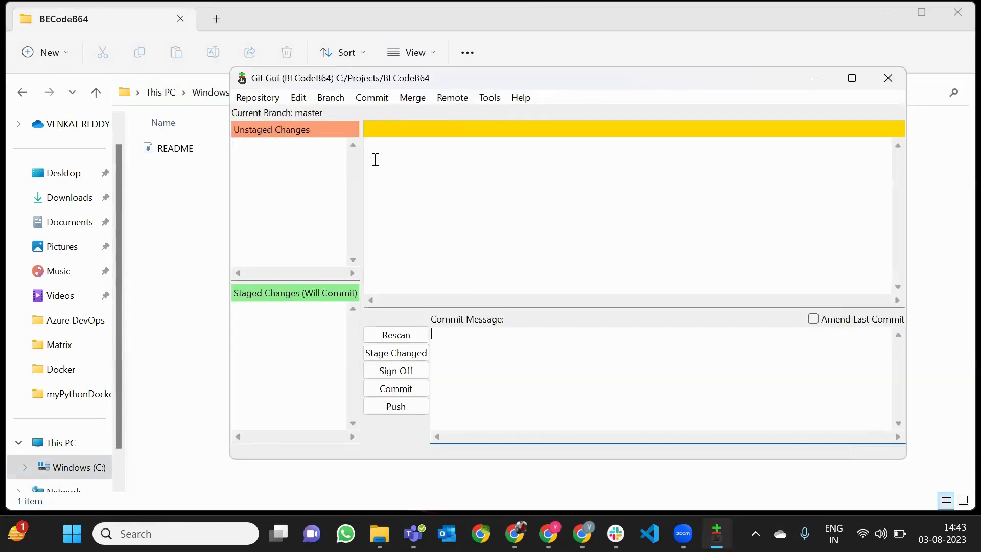
{"action": "key", "text": "alt+Tab"}
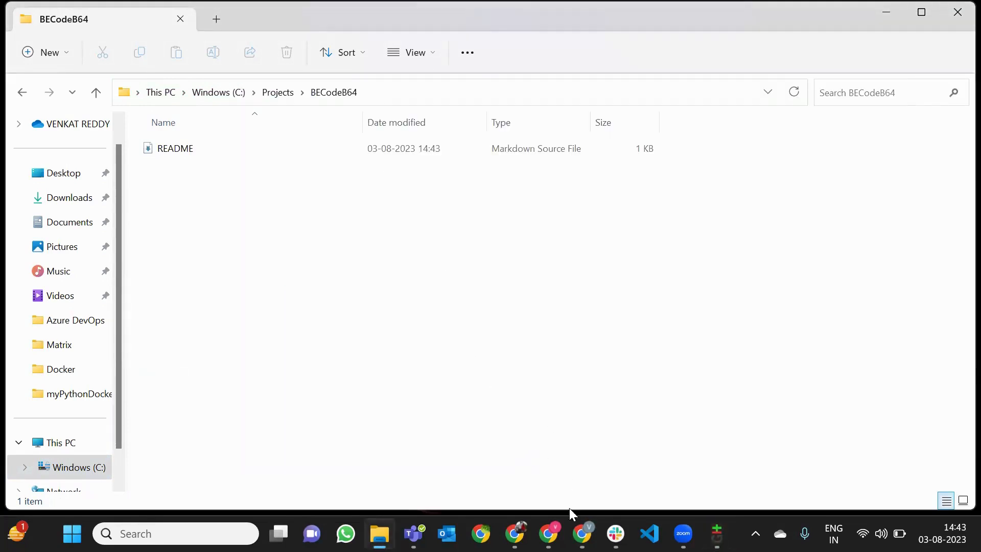
{"action": "left_click", "coordinate": [549, 533]}
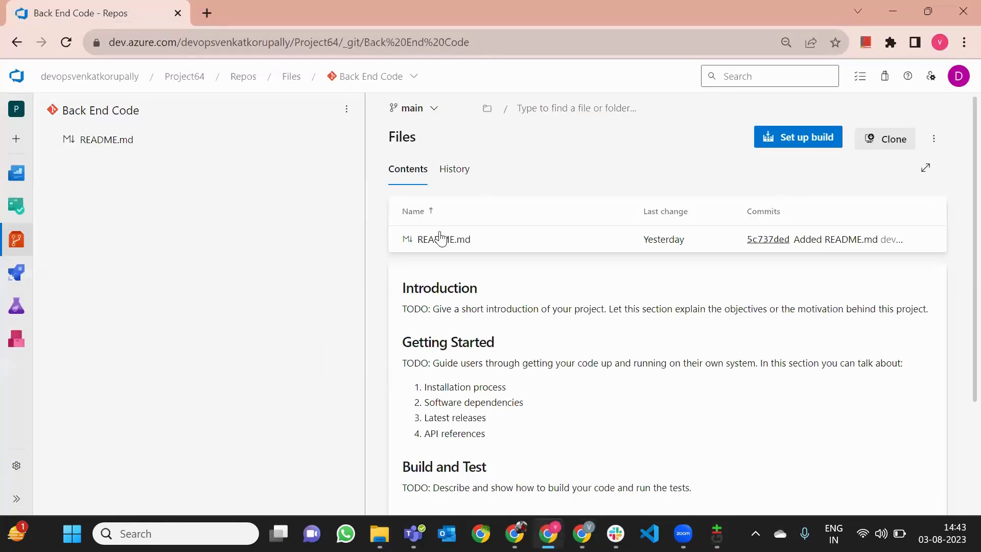
{"action": "left_click", "coordinate": [372, 77]}
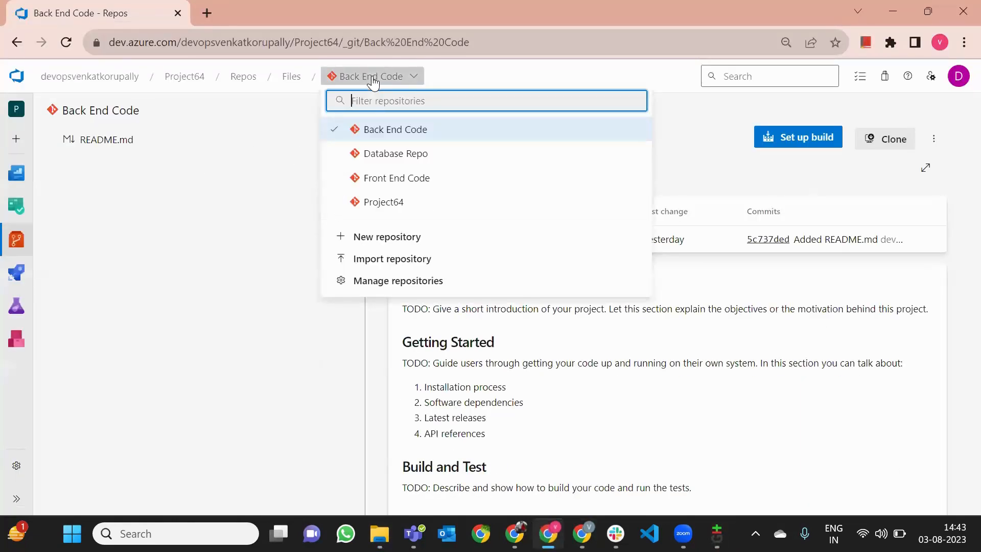
{"action": "left_click", "coordinate": [373, 80]}
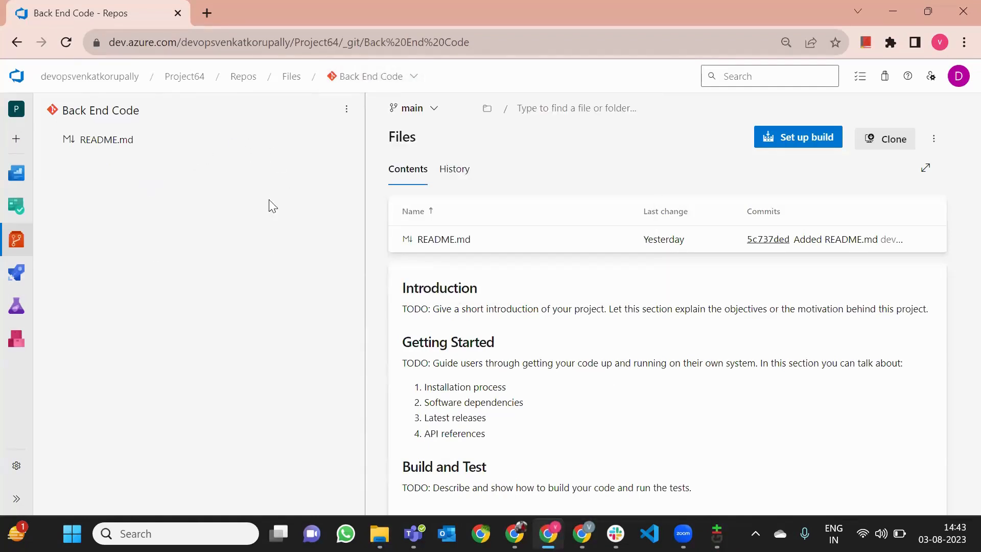
{"action": "key", "text": "alt+Tab"}
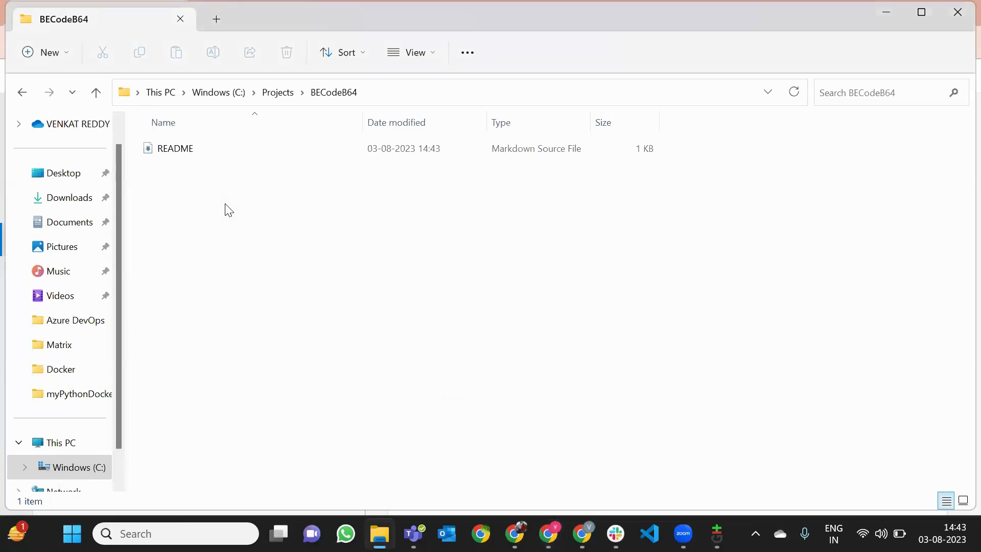
Create a new text document named hi.txt in the BECodeB64 folder
{"action": "right_click", "coordinate": [228, 206]}
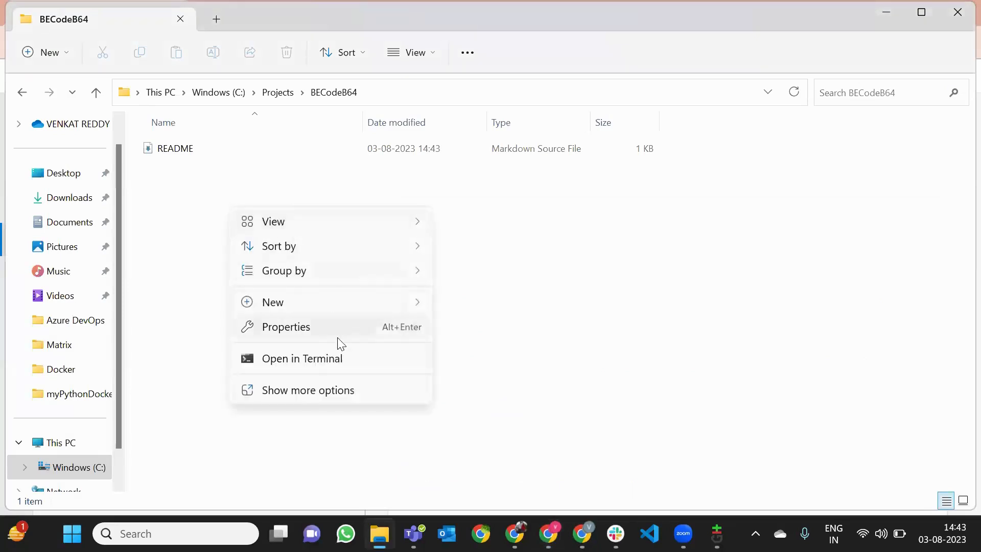
{"action": "mouse_move", "coordinate": [360, 305]}
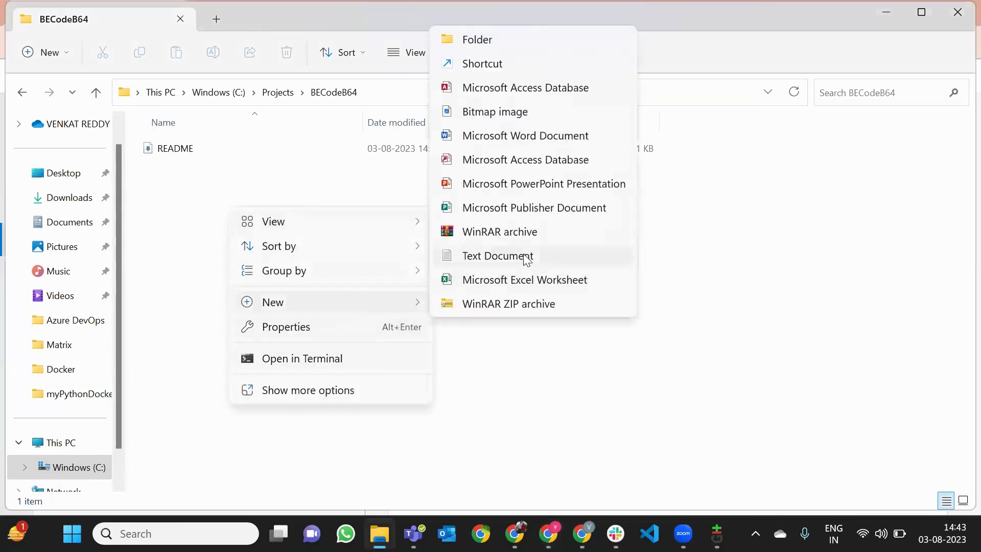
{"action": "left_click", "coordinate": [464, 256]}
{"action": "type", "text": "hi."}
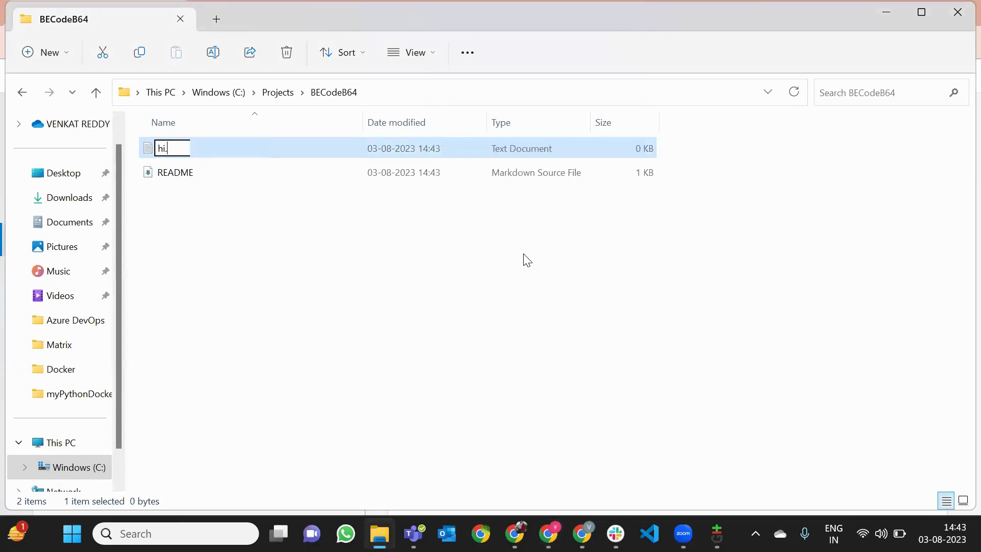
{"action": "type", "text": "txt"}
{"action": "key", "text": "Return"}
Fill hi.txt with the lines fdsfdslfds, five times fds, f and ds, then save and close it
{"action": "key", "text": "Return"}
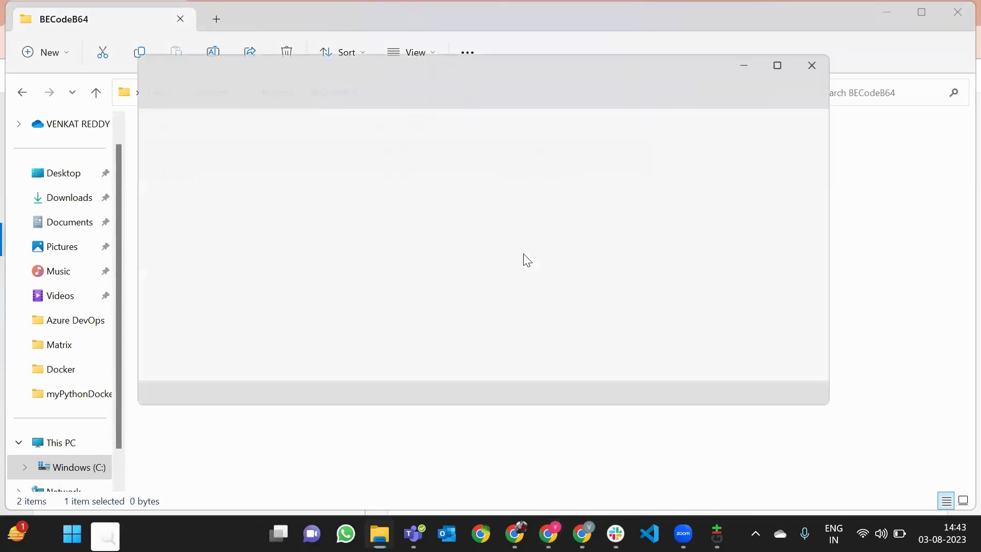
{"action": "type", "text": "fdsfdslfds fds fds fds fds fds f "}
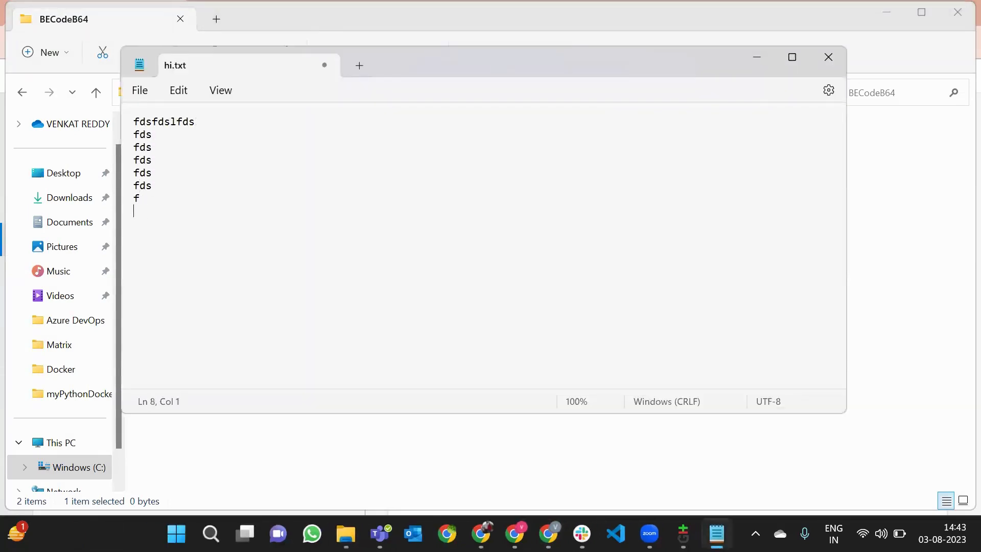
{"action": "type", "text": "ds"}
{"action": "left_click", "coordinate": [142, 90]}
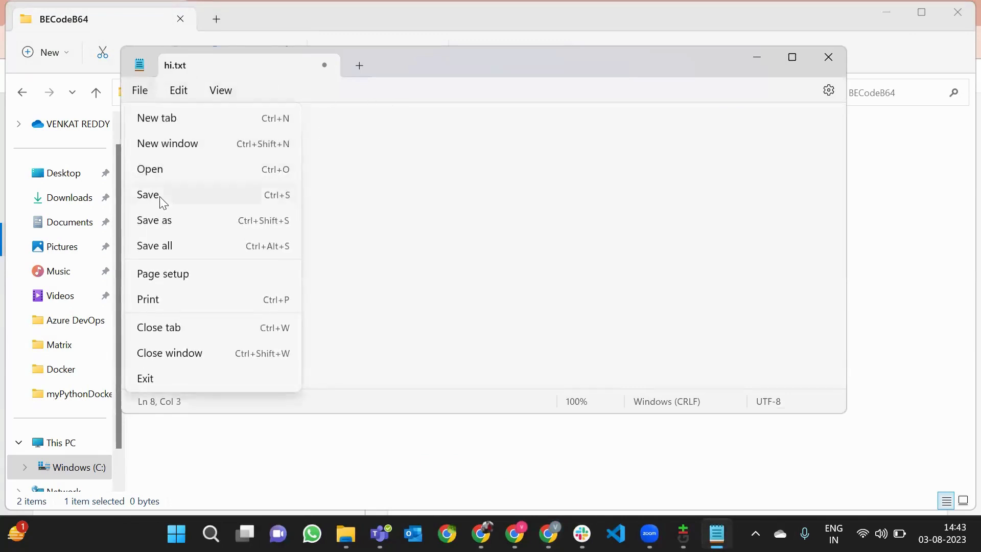
{"action": "left_click", "coordinate": [160, 198]}
{"action": "left_click", "coordinate": [832, 65]}
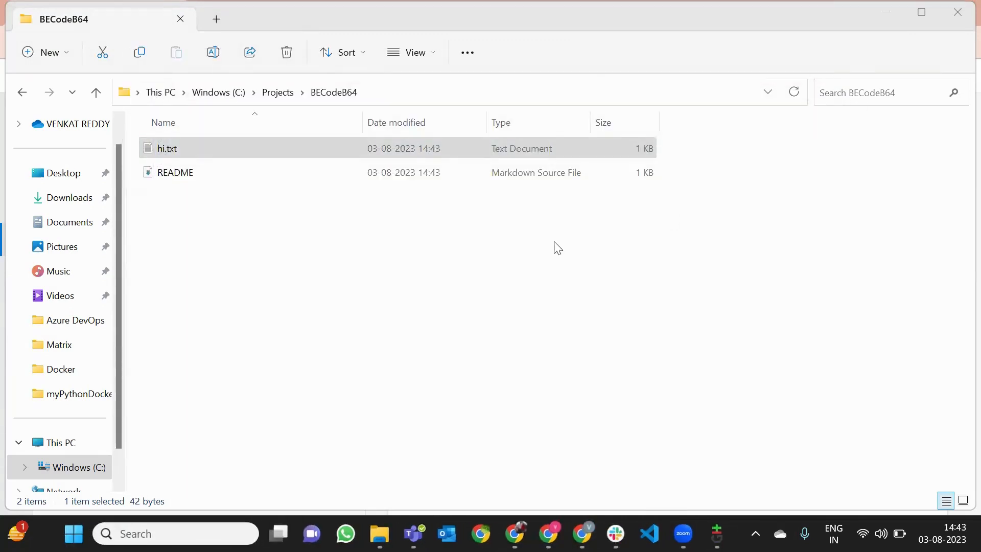
Switch to Git GUI, rescan the repository for changes, and stage the untracked hi.txt.txt file
{"action": "key", "text": "alt+Tab"}
{"action": "key", "text": "alt+Tab"}
{"action": "left_click", "coordinate": [492, 249]}
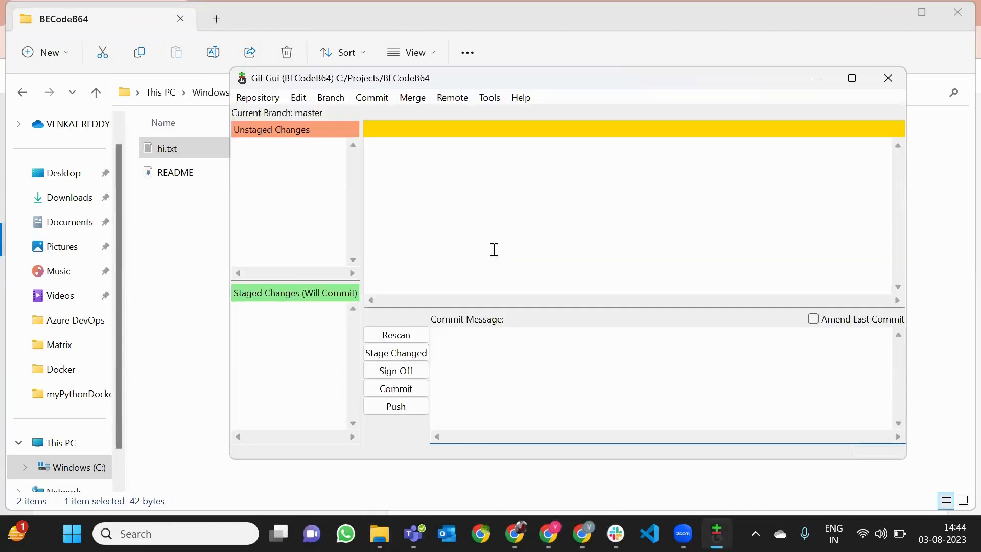
{"action": "left_click", "coordinate": [414, 337]}
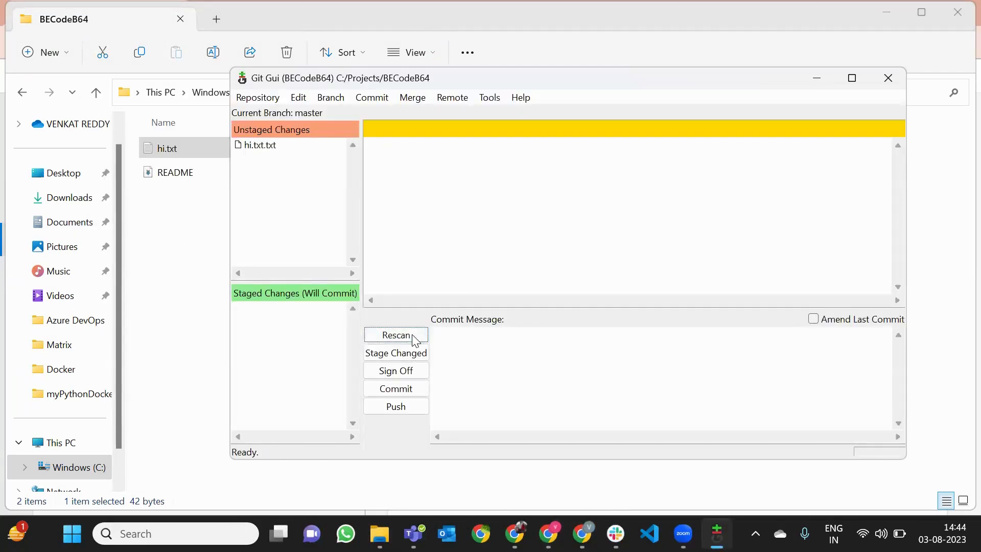
{"action": "left_click", "coordinate": [262, 147]}
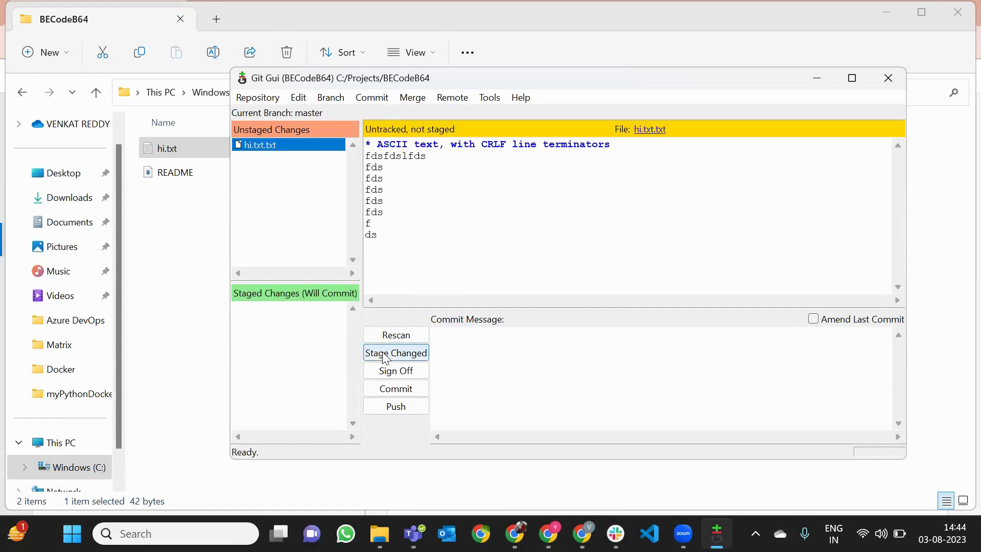
{"action": "left_click", "coordinate": [386, 354]}
{"action": "left_click", "coordinate": [457, 324]}
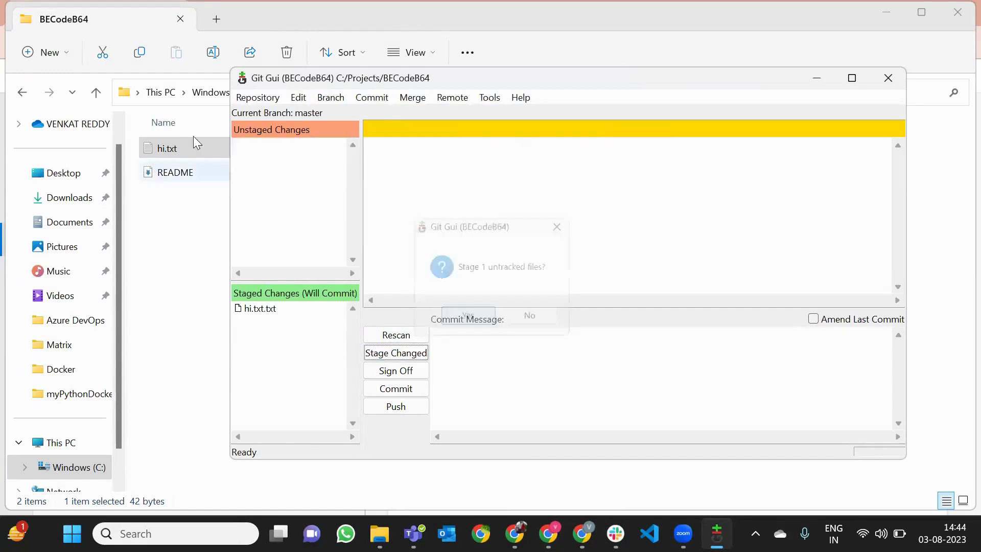
Commit the staged file with the message "Firt Commit"
{"action": "left_click", "coordinate": [471, 359]}
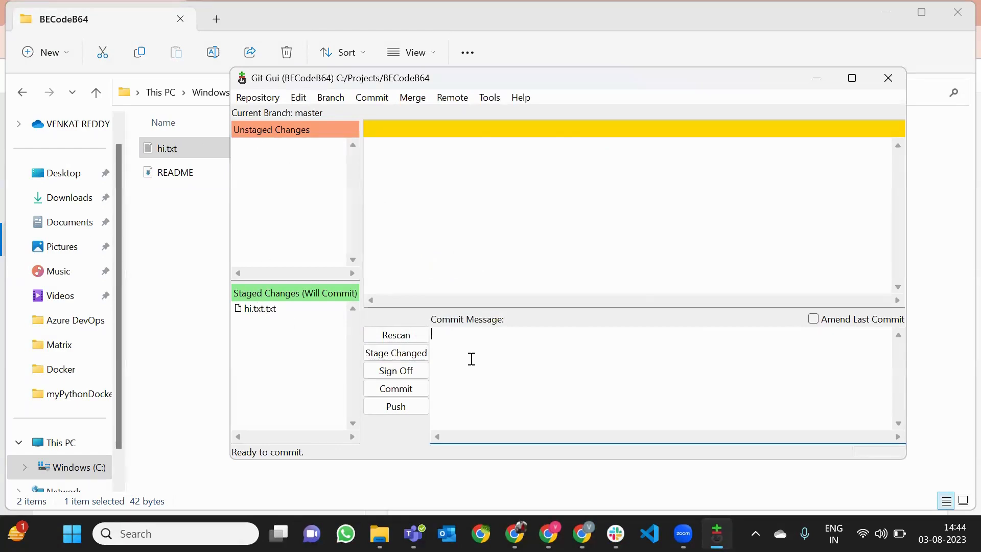
{"action": "type", "text": "Firt Commit"}
{"action": "left_click", "coordinate": [419, 389]}
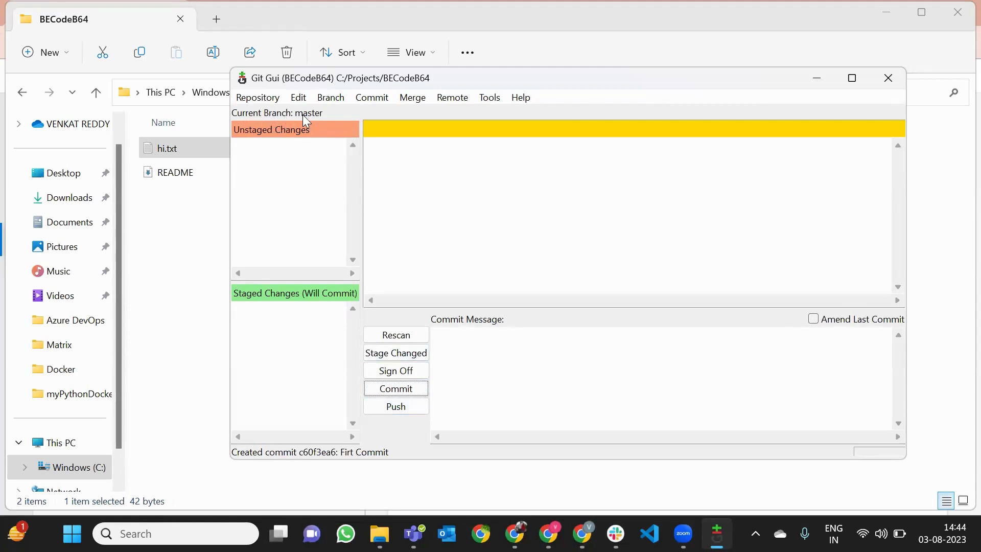
Push the master branch to origin, close the push report, and return to the BECodeB64 folder in File Explorer
{"action": "left_click", "coordinate": [398, 407]}
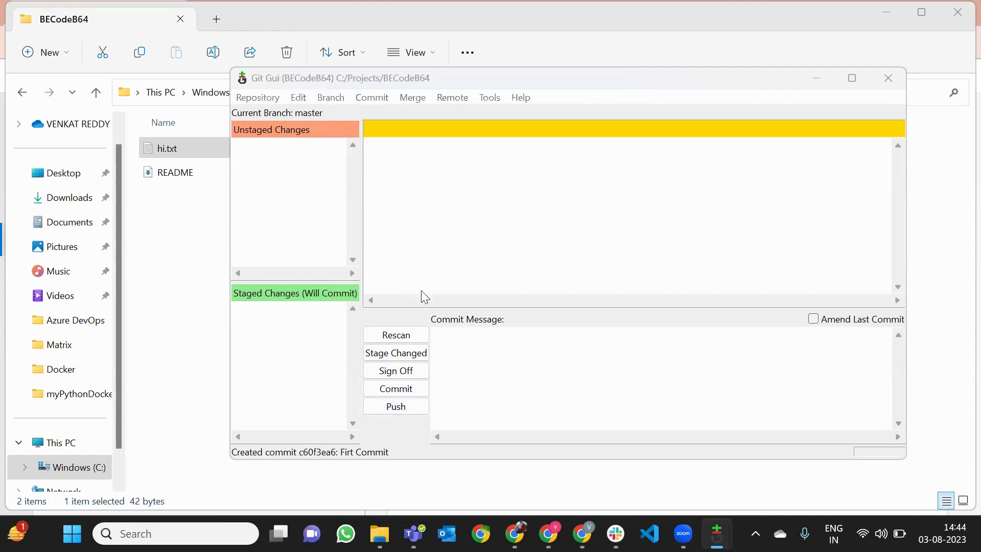
{"action": "left_click", "coordinate": [576, 431]}
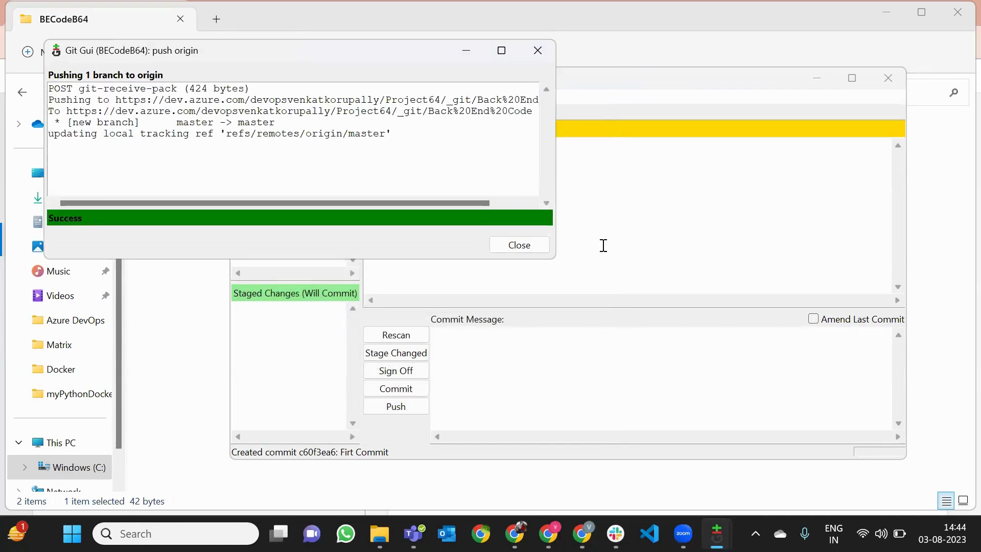
{"action": "left_click", "coordinate": [513, 251]}
{"action": "left_click", "coordinate": [184, 265]}
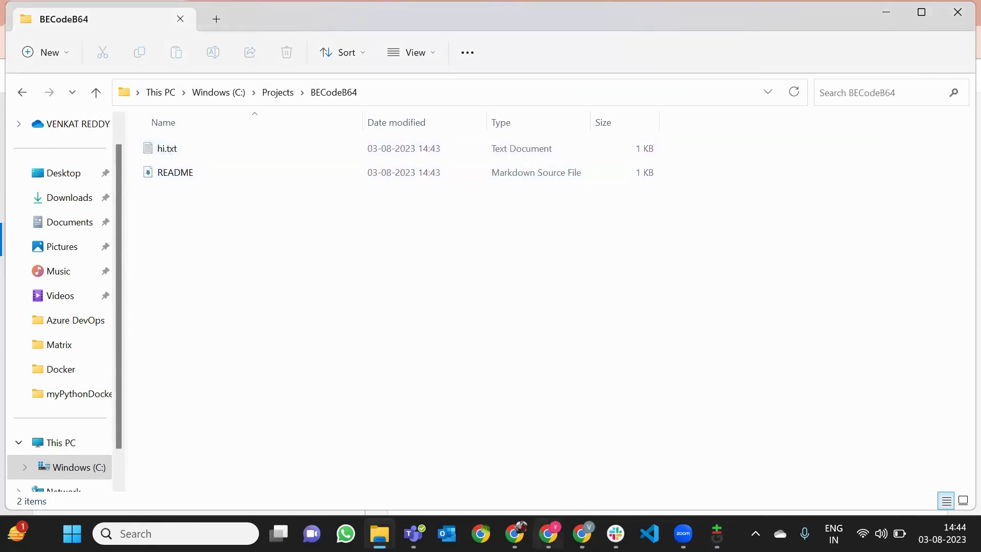
Switch to Azure DevOps in the browser, display the master branch of Back End Code, and open hi.txt.txt
{"action": "left_click", "coordinate": [548, 533]}
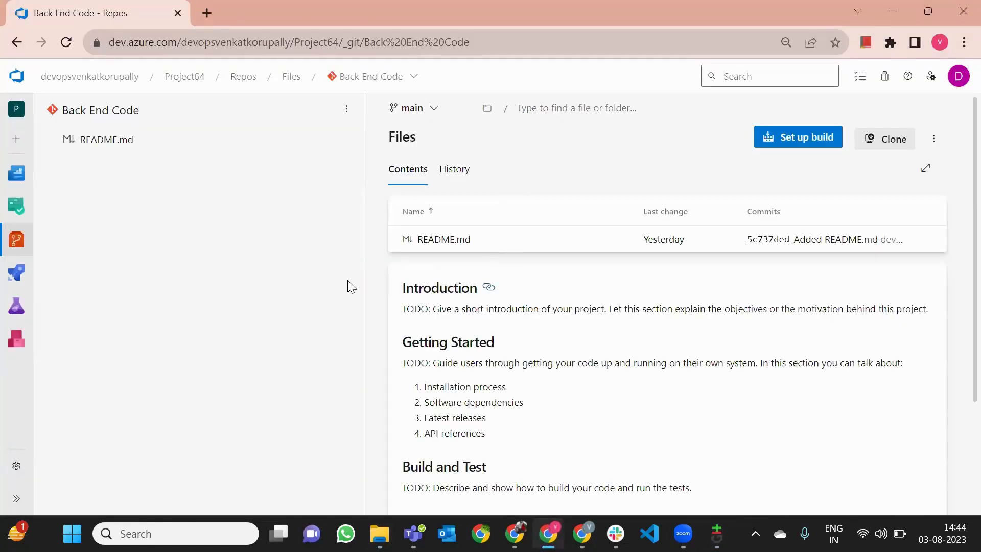
{"action": "left_click", "coordinate": [428, 118]}
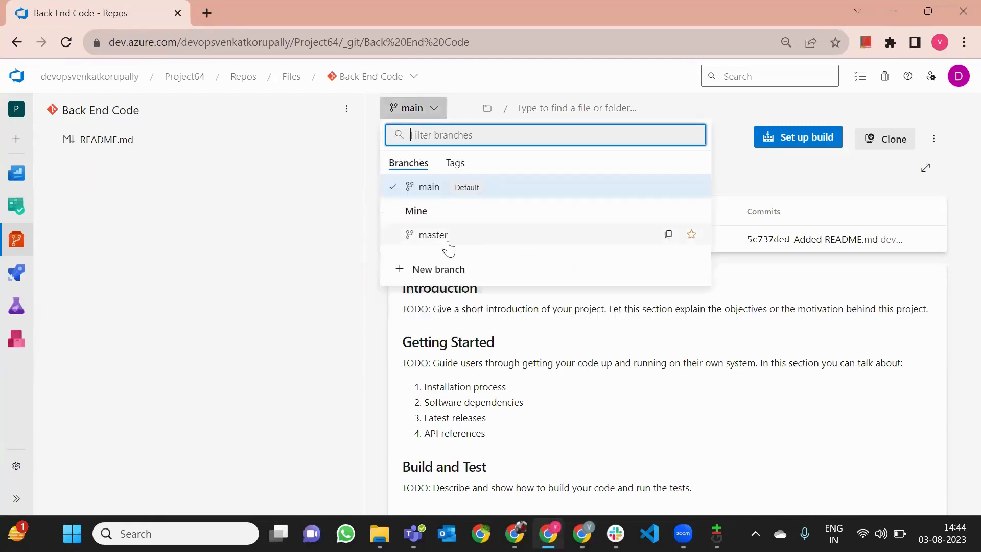
{"action": "left_click", "coordinate": [447, 236]}
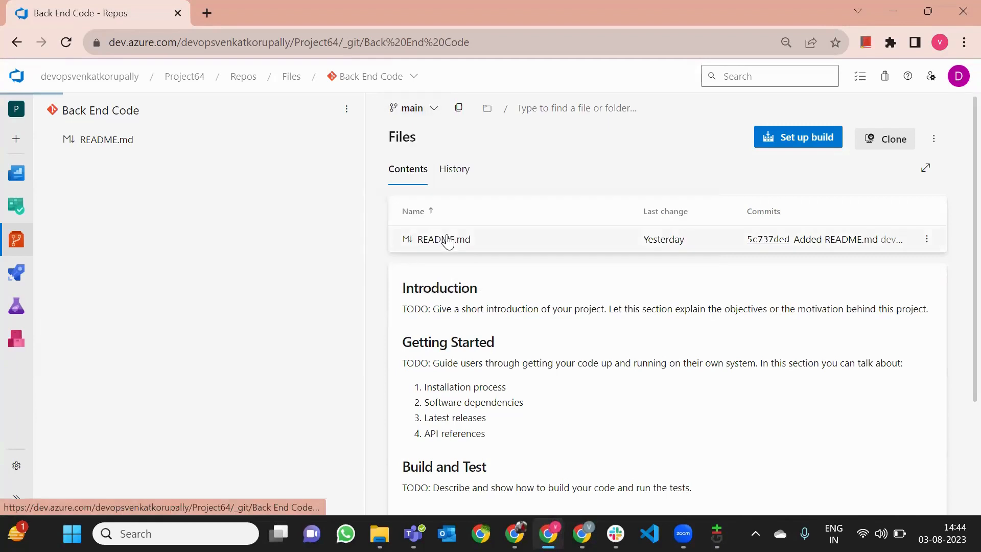
{"action": "left_click", "coordinate": [74, 141]}
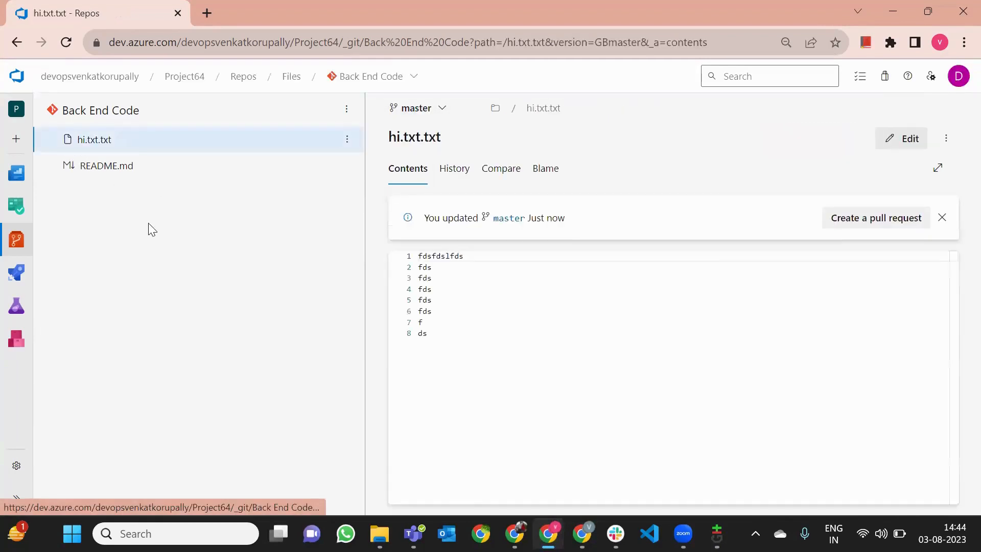
Review the text lines in hi.txt.txt and look over the repository's branch list
{"action": "left_click_drag", "start_coordinate": [438, 337], "coordinate": [416, 254]}
{"action": "left_click", "coordinate": [459, 327]}
{"action": "left_click_drag", "start_coordinate": [438, 334], "coordinate": [409, 254]}
{"action": "left_click", "coordinate": [449, 280]}
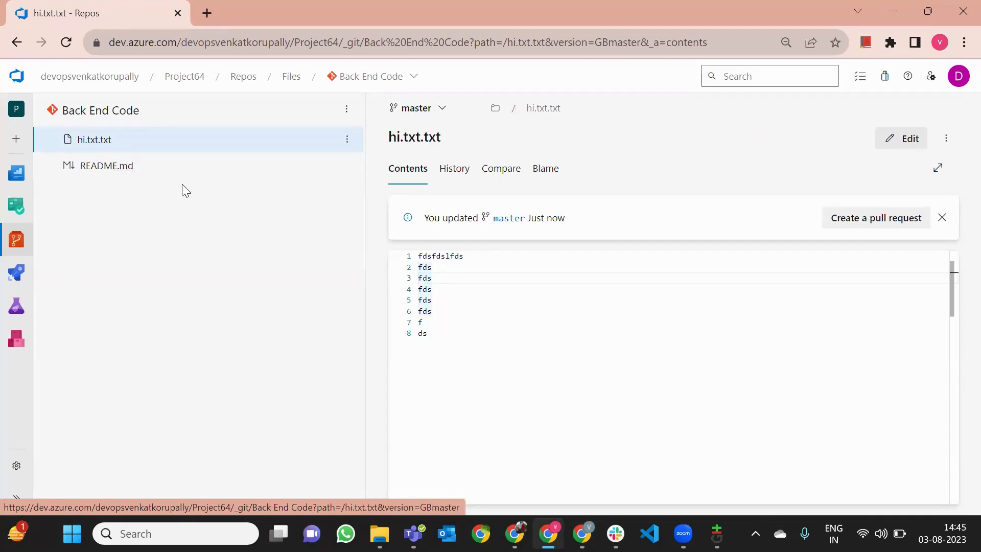
{"action": "left_click", "coordinate": [434, 113]}
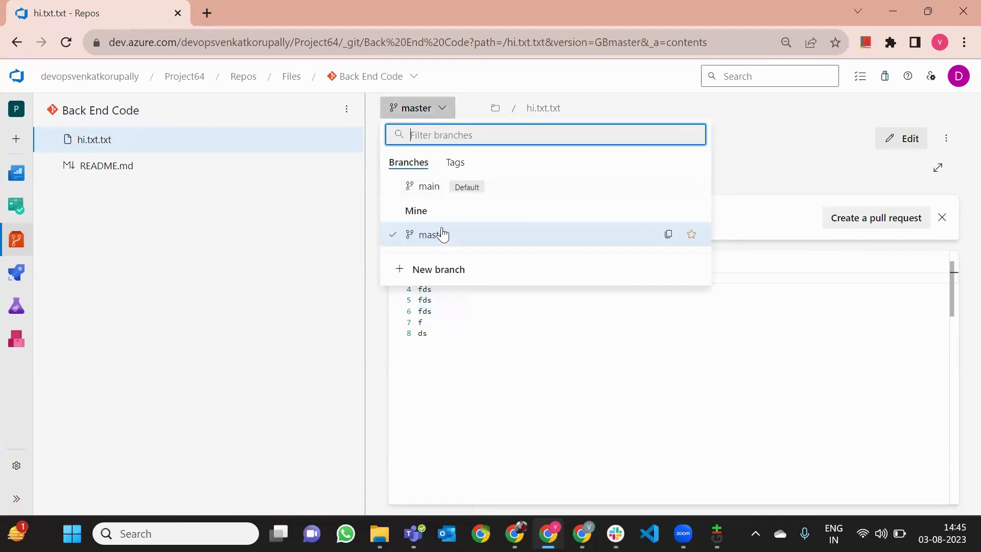
{"action": "left_click", "coordinate": [424, 108]}
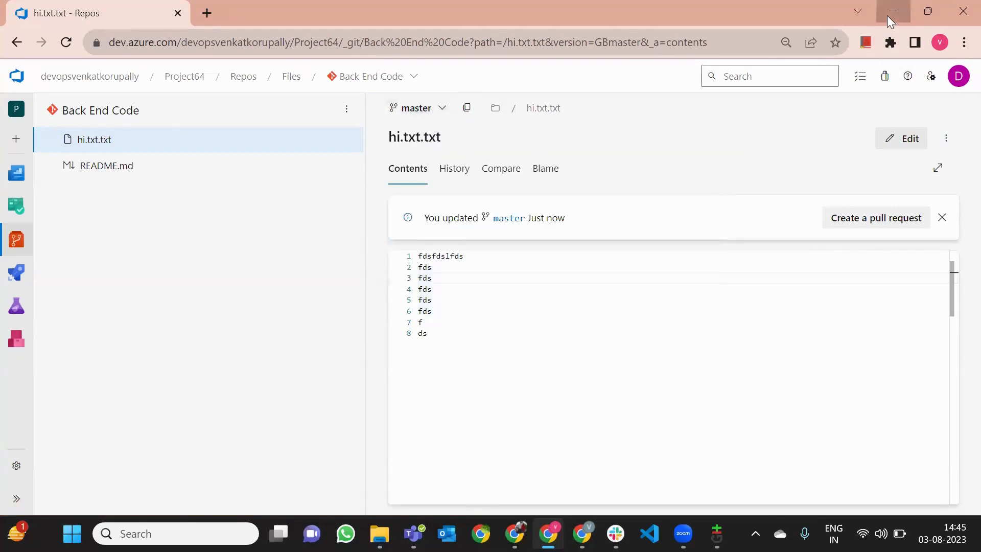
Go back to Git GUI and compare its current branch and branch commands with the files in the BECodeB64 folder
{"action": "left_click", "coordinate": [887, 15]}
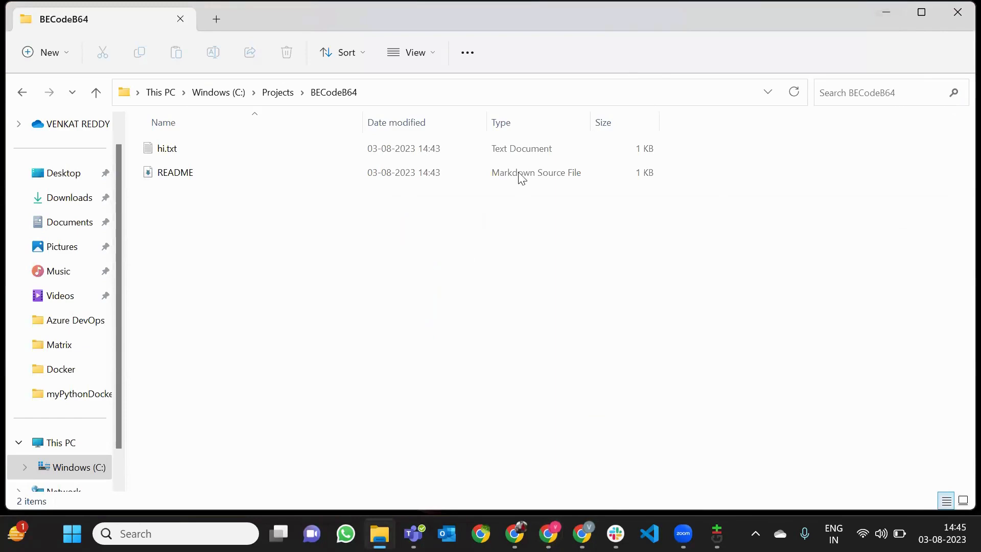
{"action": "left_click", "coordinate": [716, 533]}
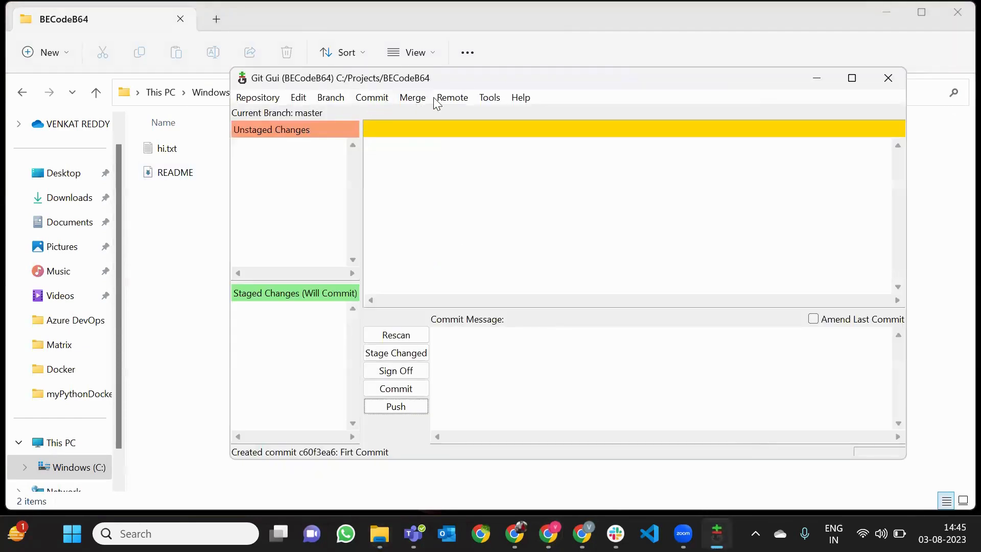
{"action": "left_click_drag", "start_coordinate": [449, 87], "coordinate": [461, 101]}
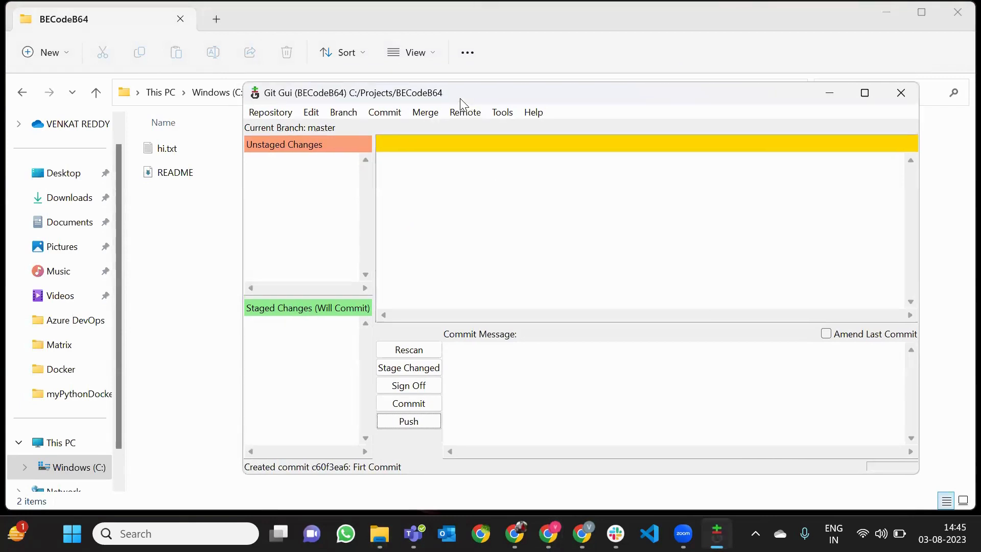
{"action": "left_click", "coordinate": [342, 115]}
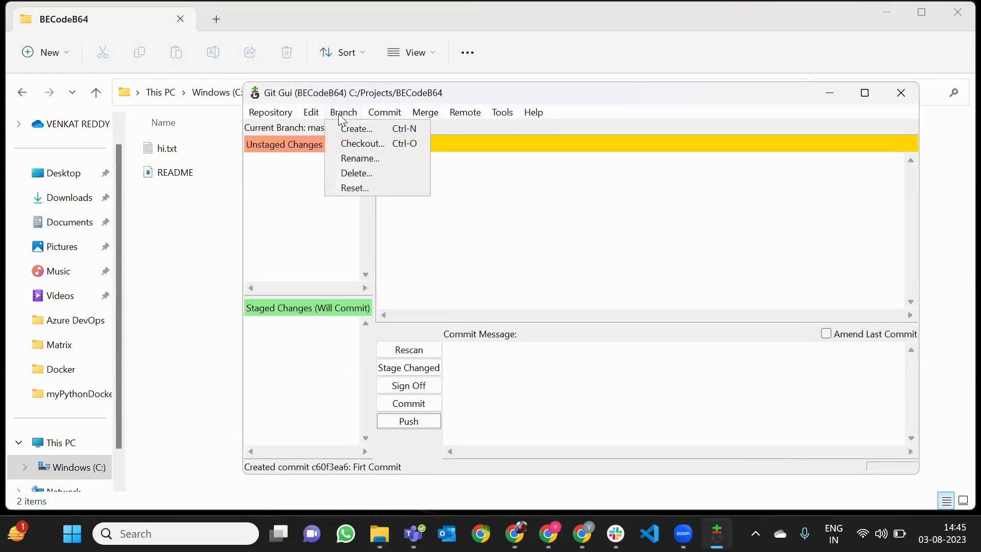
{"action": "left_click", "coordinate": [315, 132]}
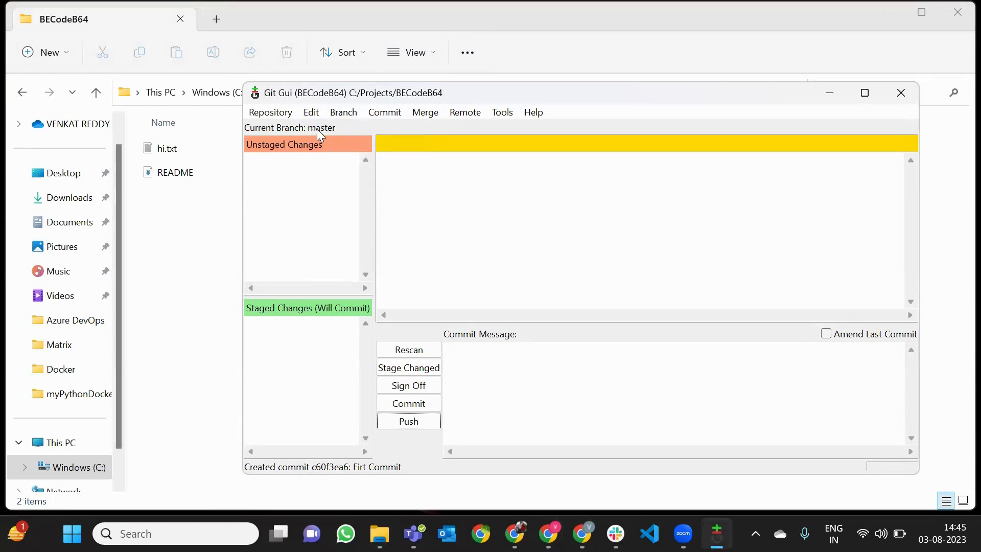
{"action": "left_click", "coordinate": [207, 218]}
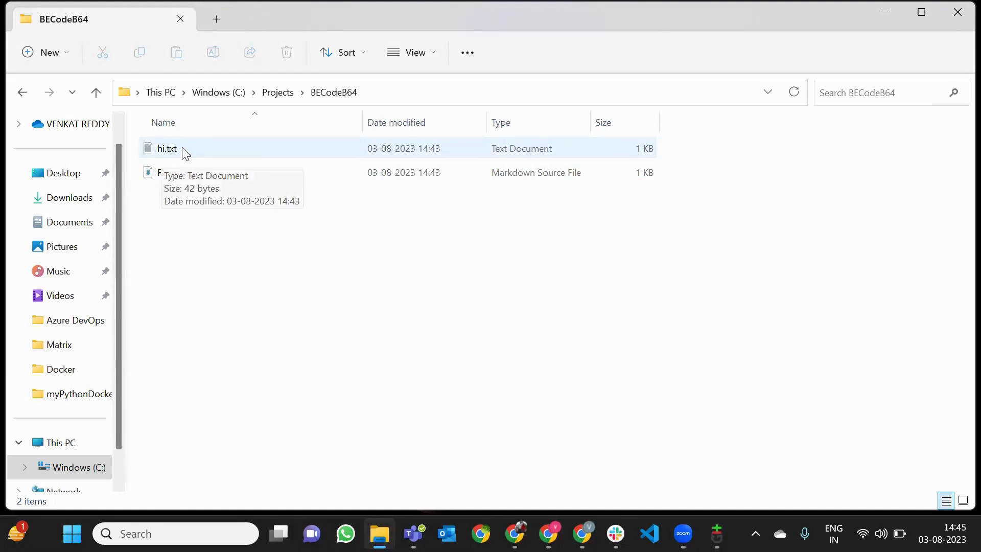
Check out the tracking branch origin/main in Git GUI and acknowledge the detached checkout notice
{"action": "key", "text": "alt+Tab"}
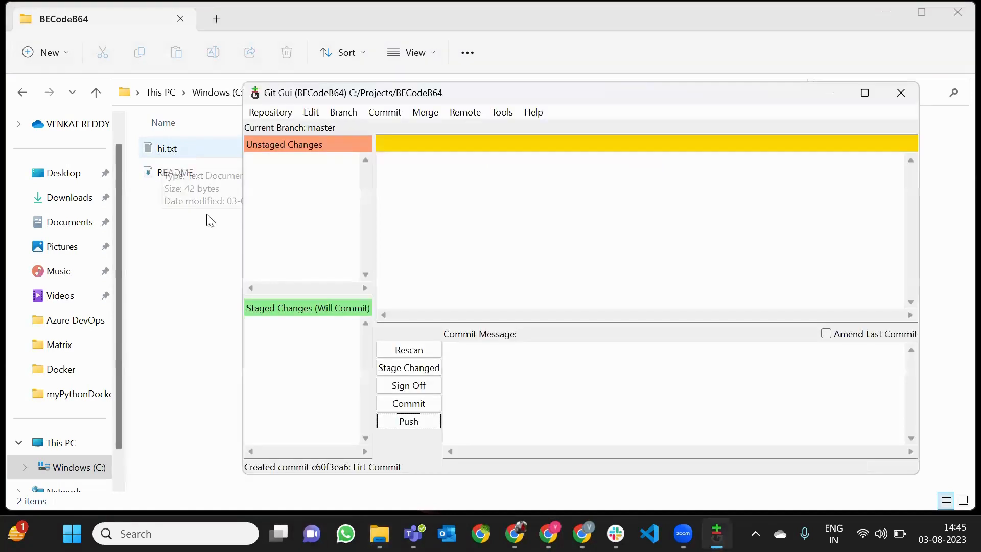
{"action": "left_click", "coordinate": [357, 111]}
{"action": "left_click", "coordinate": [368, 144]}
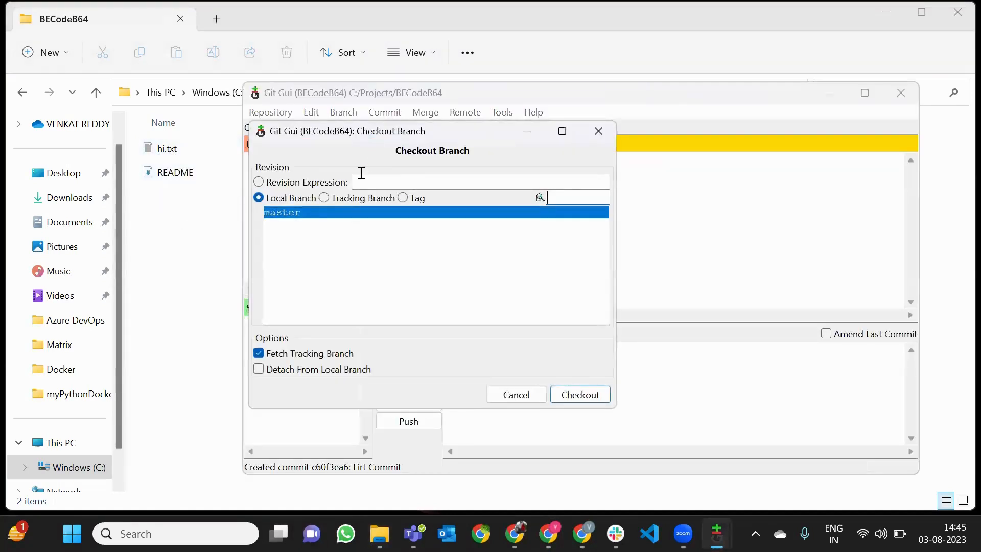
{"action": "left_click", "coordinate": [355, 198]}
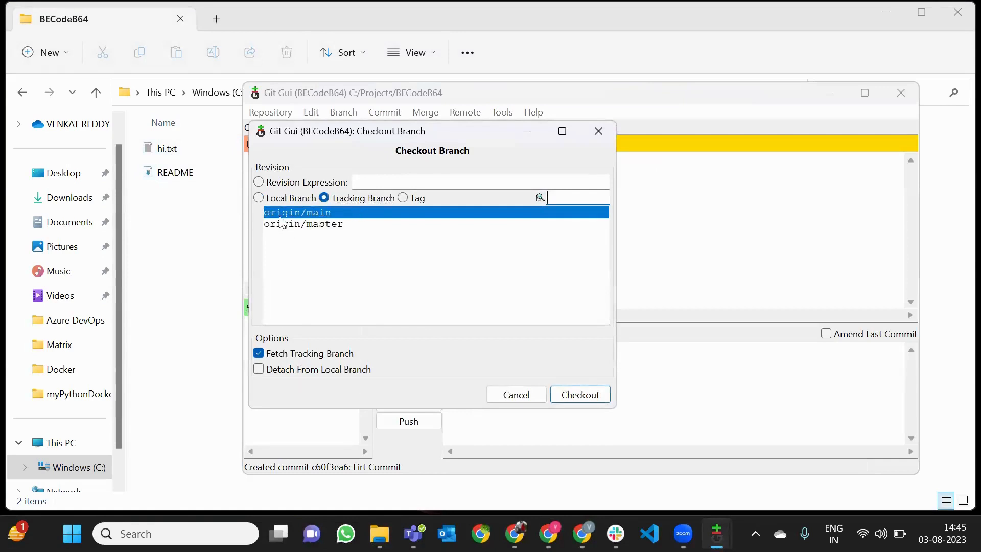
{"action": "left_click", "coordinate": [567, 401]}
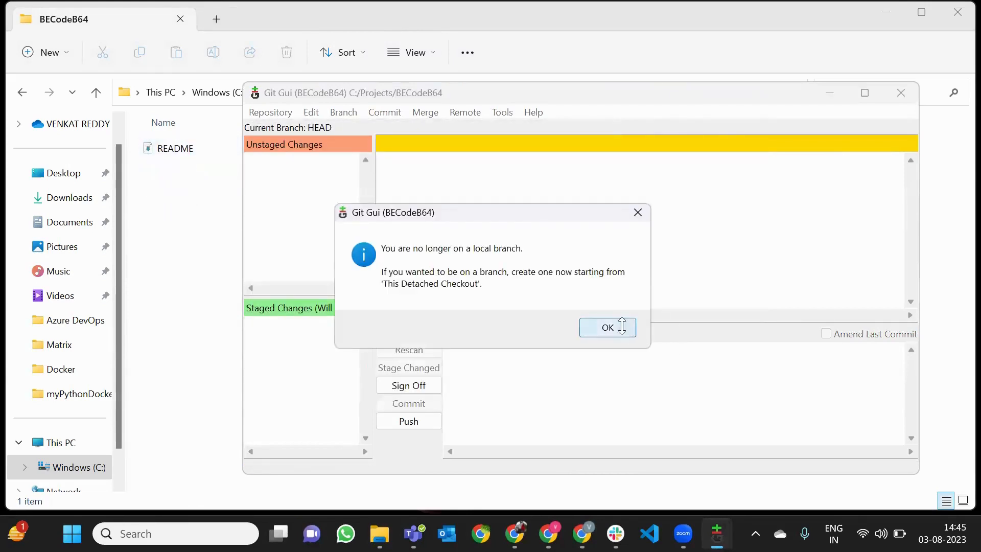
{"action": "left_click", "coordinate": [621, 324]}
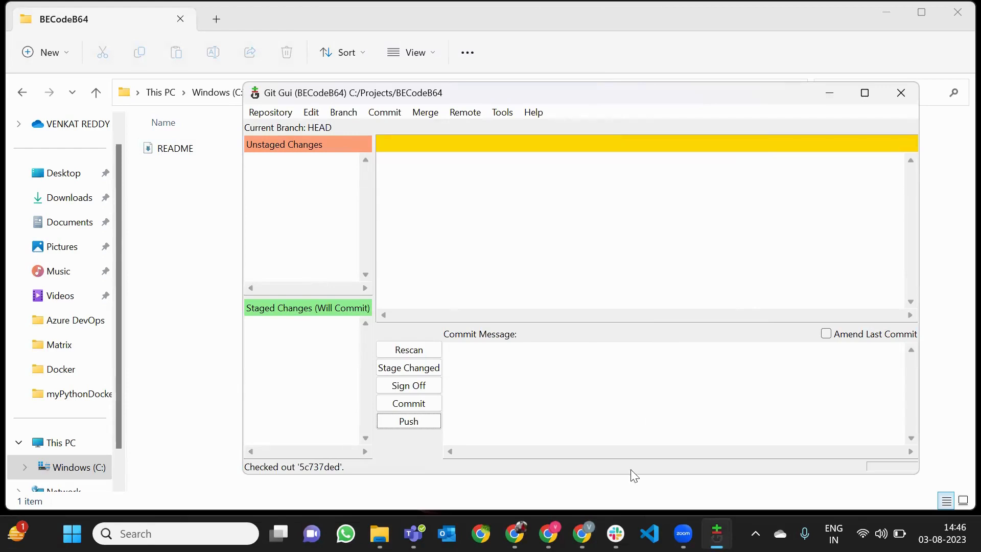
Switch to Azure DevOps and display the main branch of Back End Code to compare its files
{"action": "left_click", "coordinate": [547, 533]}
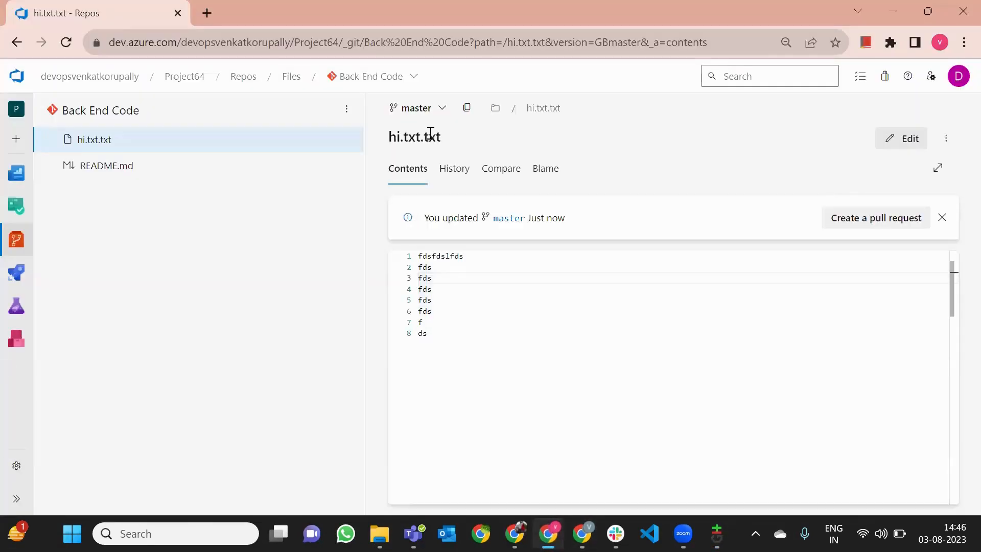
{"action": "left_click", "coordinate": [412, 110]}
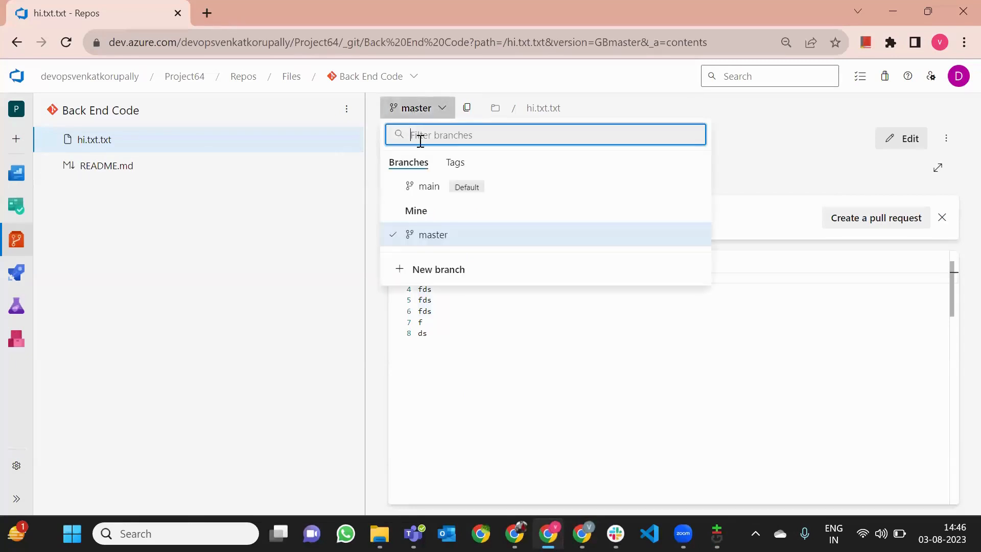
{"action": "left_click", "coordinate": [430, 190]}
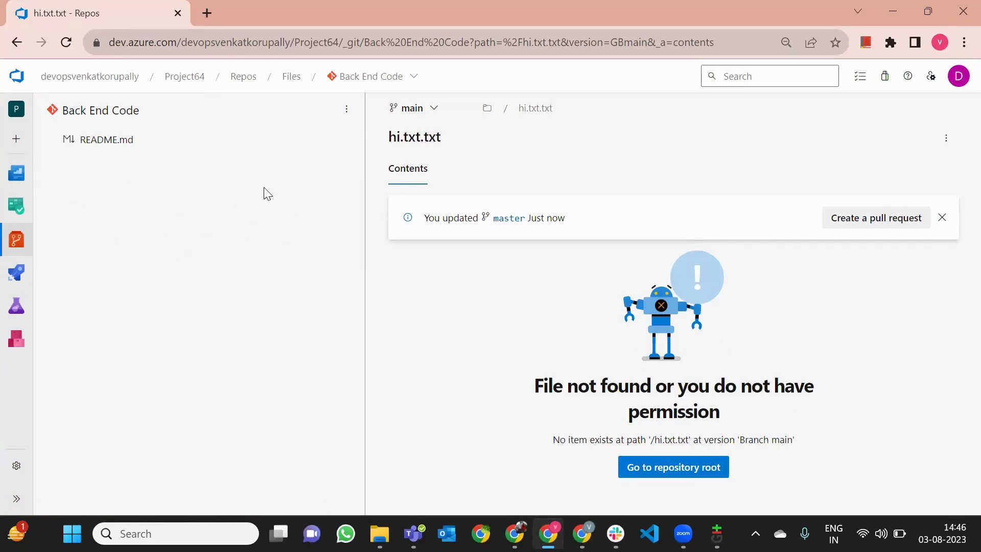
Switch to Git GUI and create and check out a new branch named FEBranch from tracking branch origin/main
{"action": "key", "text": "alt+Tab"}
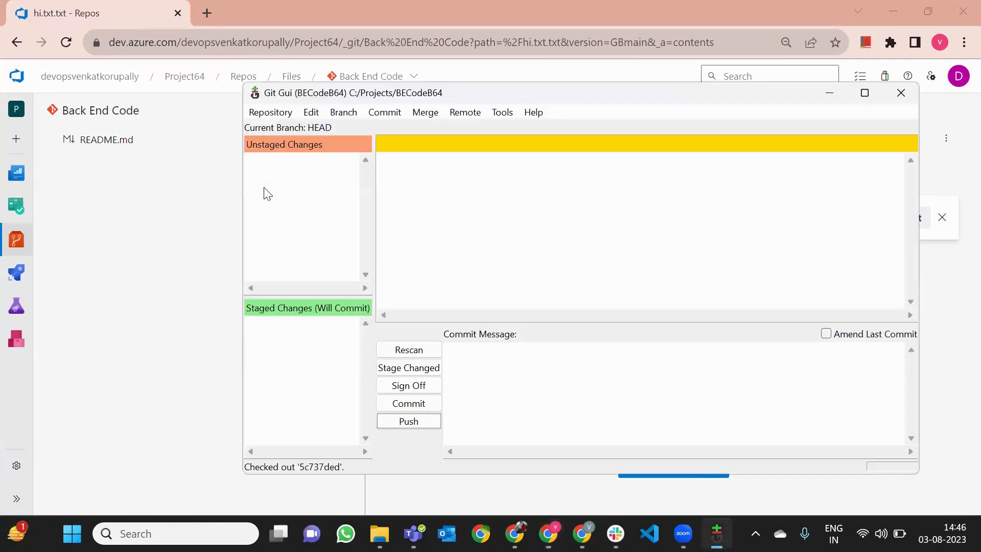
{"action": "left_click", "coordinate": [343, 114]}
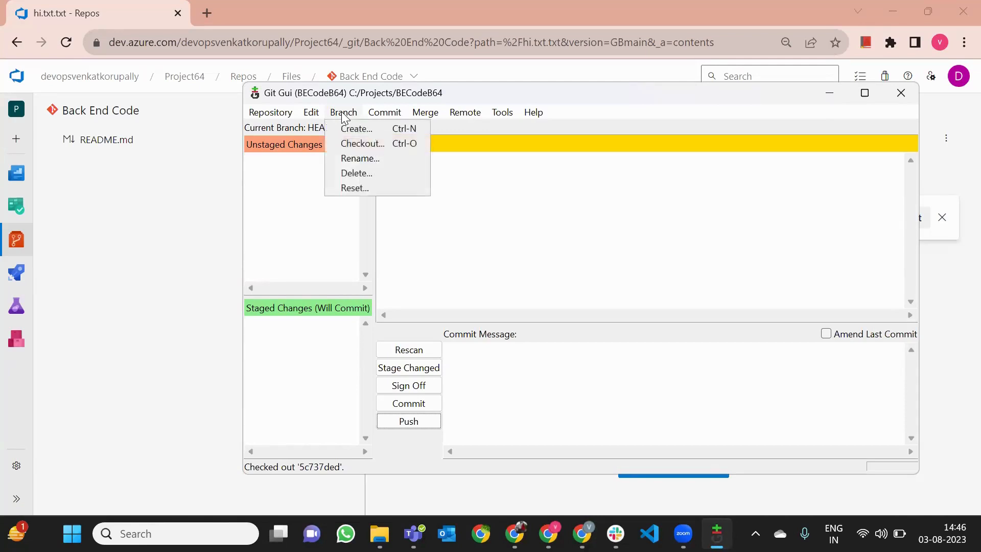
{"action": "left_click", "coordinate": [351, 130]}
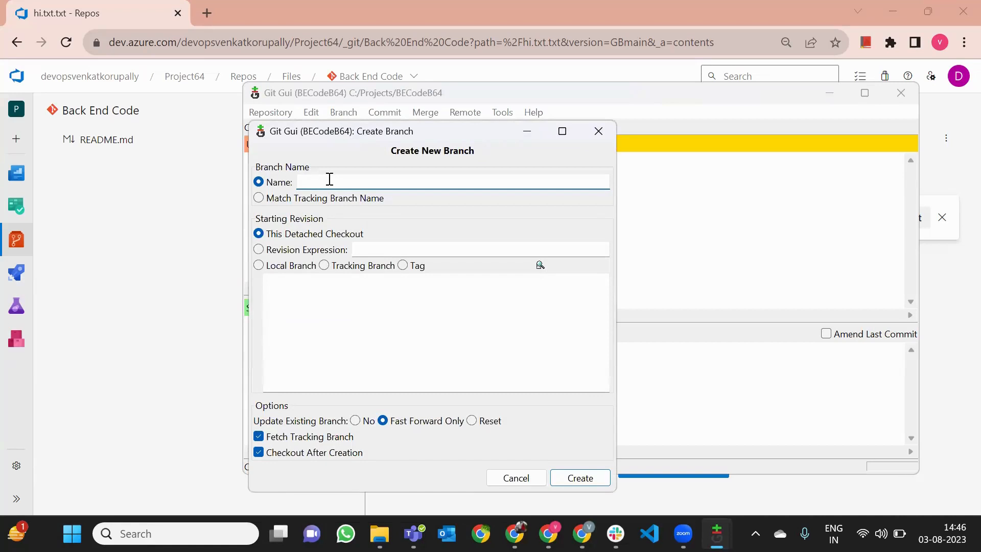
{"action": "type", "text": "FEBranch"}
{"action": "left_click", "coordinate": [323, 265]}
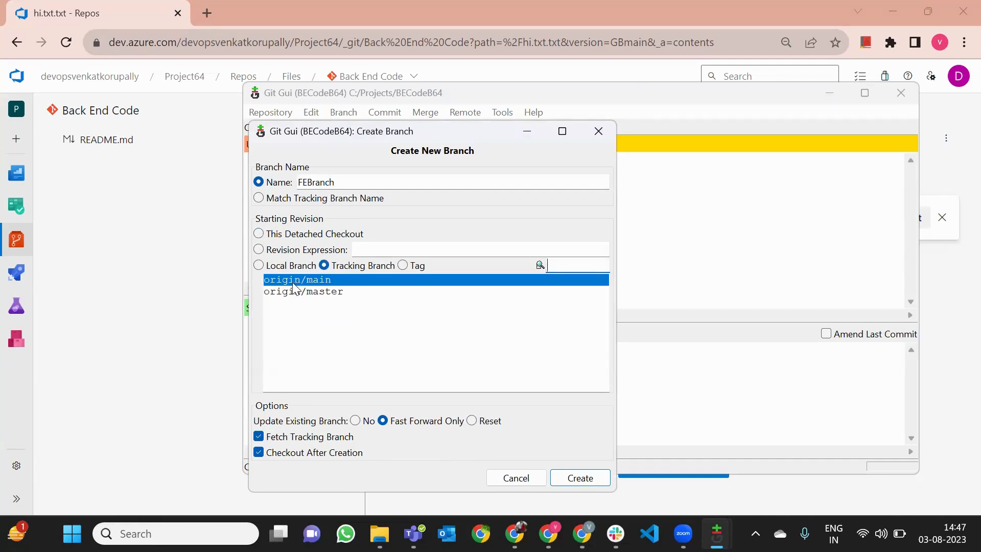
{"action": "mouse_move", "coordinate": [297, 283]}
{"action": "left_click", "coordinate": [586, 480]}
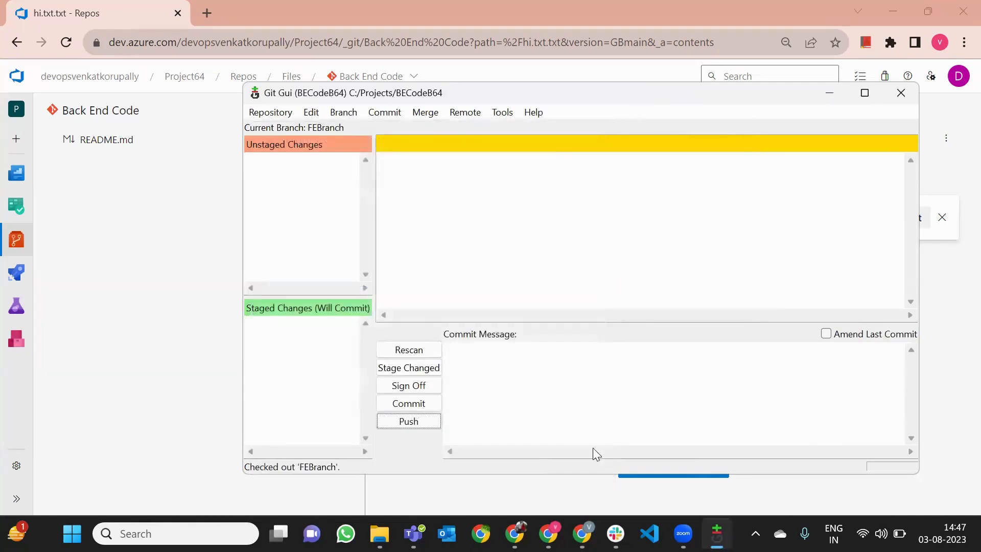
Switch to File Explorer and create a new text document named fecode1 in the BECodeB64 folder
{"action": "left_click", "coordinate": [379, 533]}
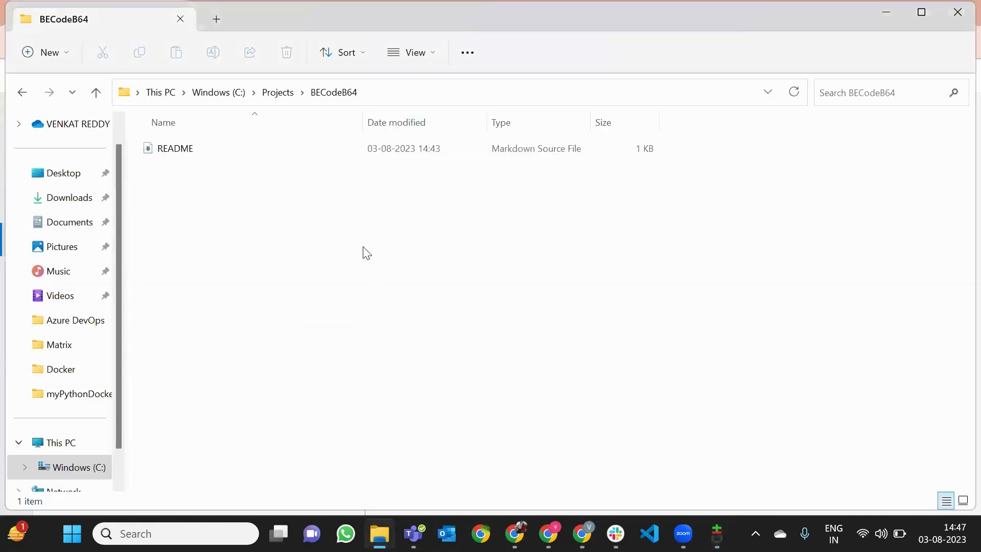
{"action": "key", "text": "alt+Tab"}
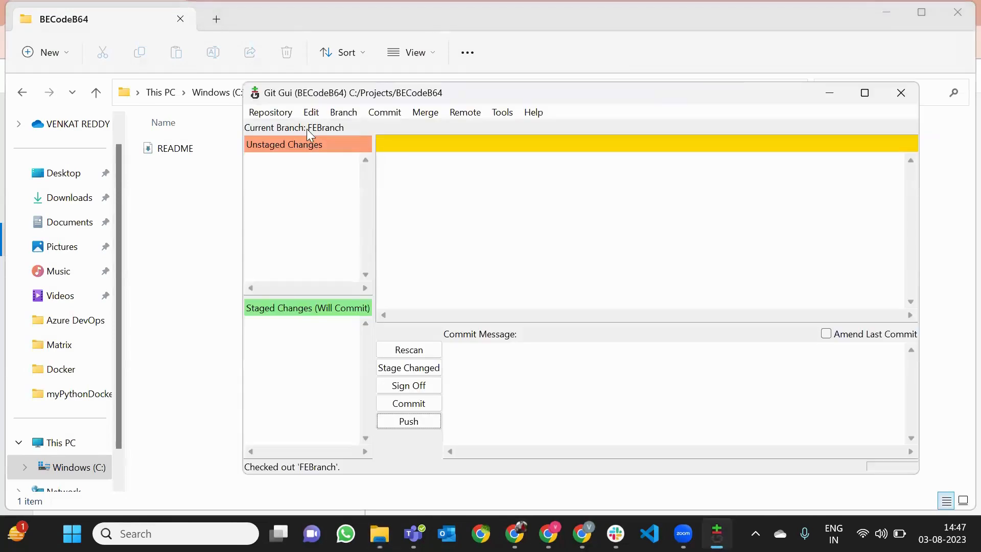
{"action": "left_click", "coordinate": [208, 193]}
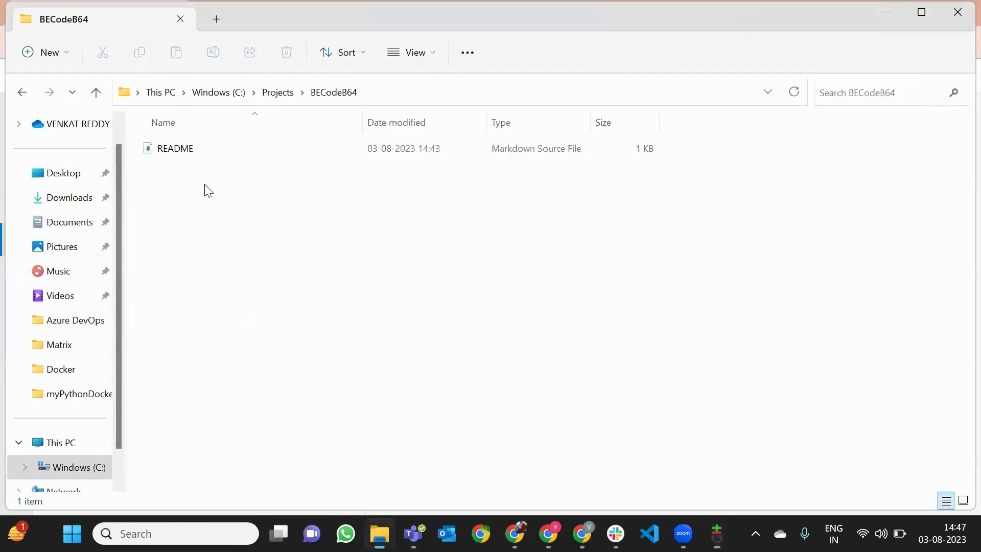
{"action": "right_click", "coordinate": [205, 183]}
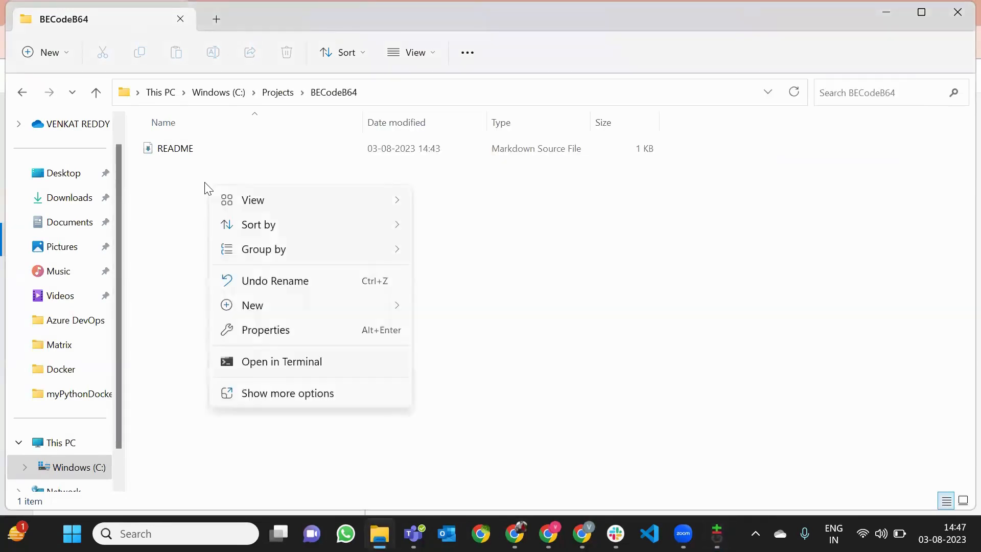
{"action": "mouse_move", "coordinate": [308, 305]}
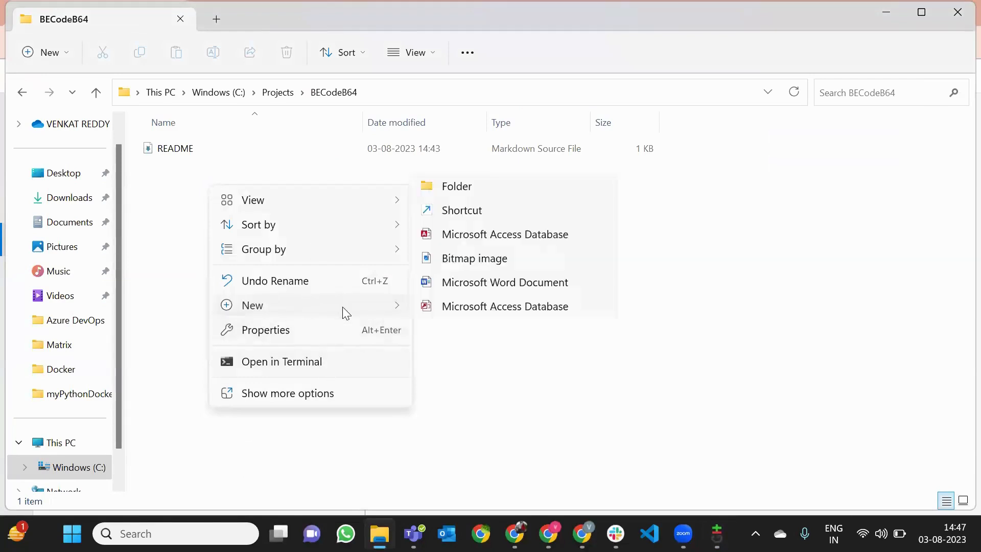
{"action": "left_click", "coordinate": [464, 258]}
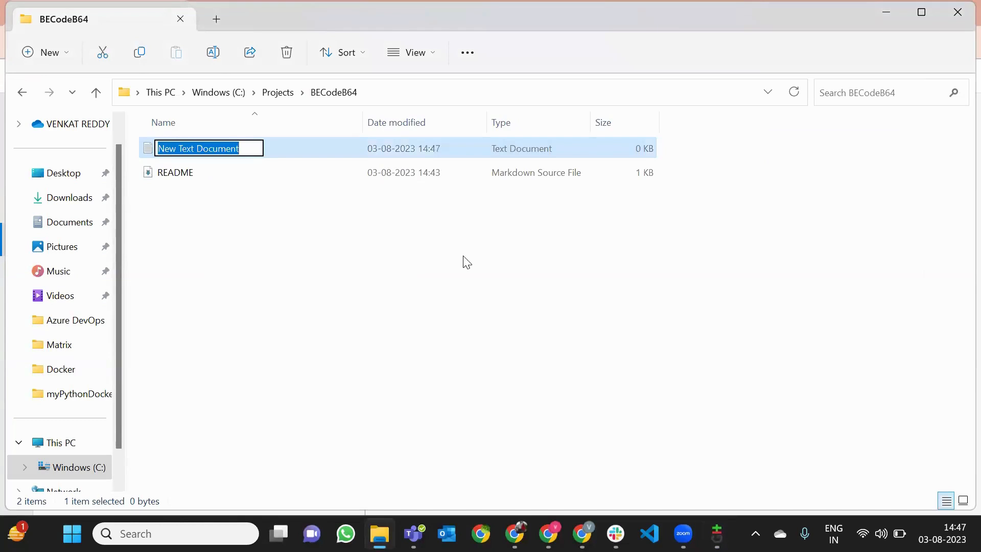
{"action": "type", "text": "fecode"}
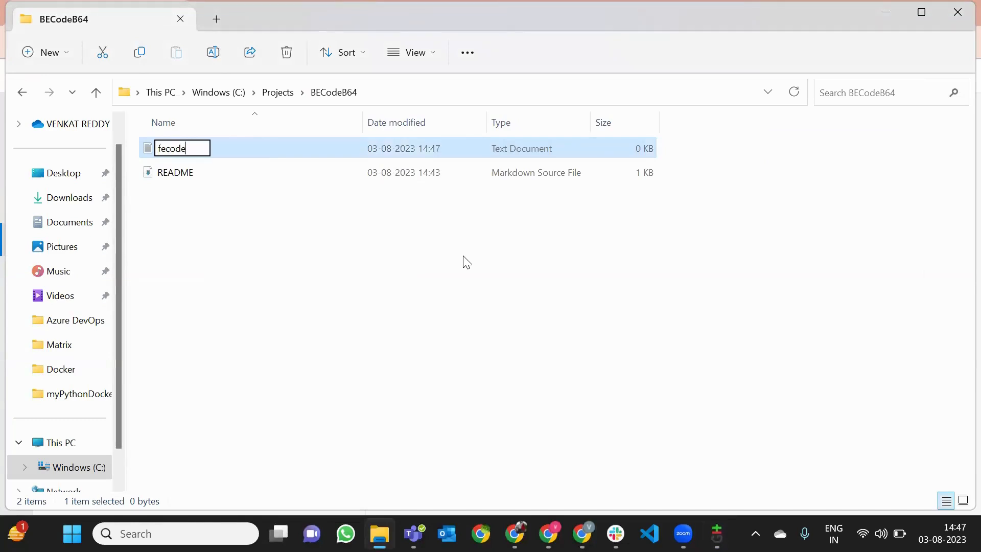
{"action": "type", "text": "1"}
{"action": "key", "text": "Return"}
Open the fecode1 text document, enter the text "fdsfdsfdsfds", save it and close it
{"action": "key", "text": "Return"}
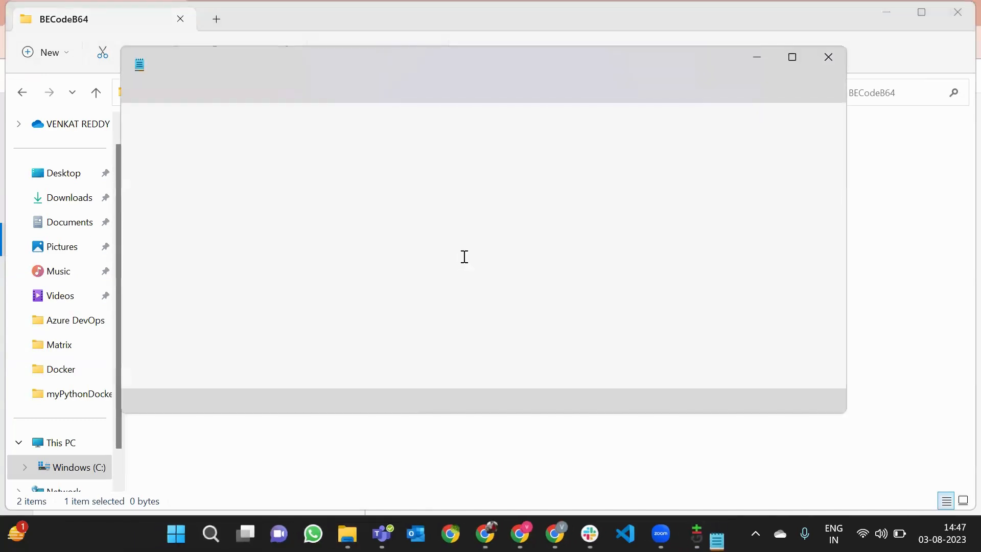
{"action": "type", "text": "fdsfdsfdsfds"}
{"action": "left_click", "coordinate": [140, 91]}
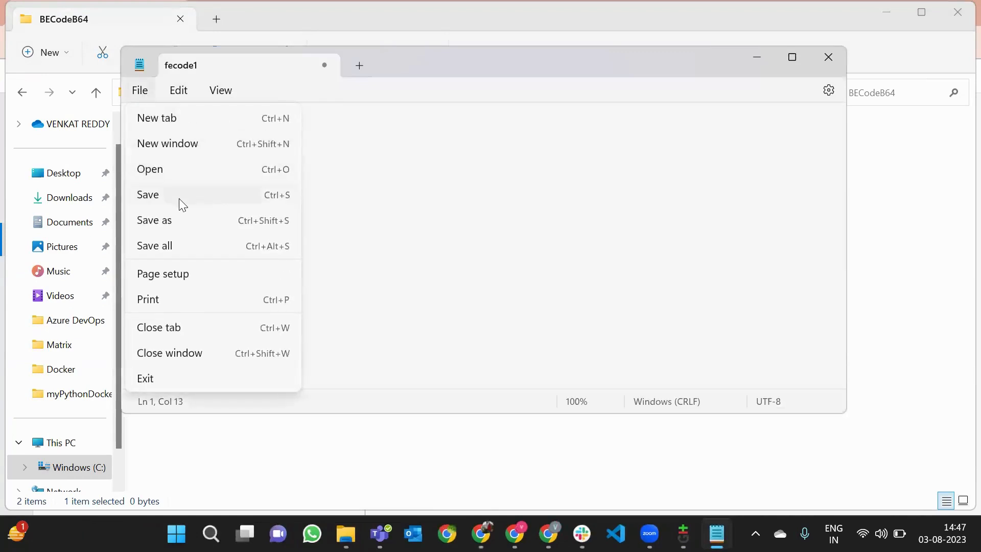
{"action": "left_click", "coordinate": [183, 204]}
{"action": "left_click", "coordinate": [828, 57]}
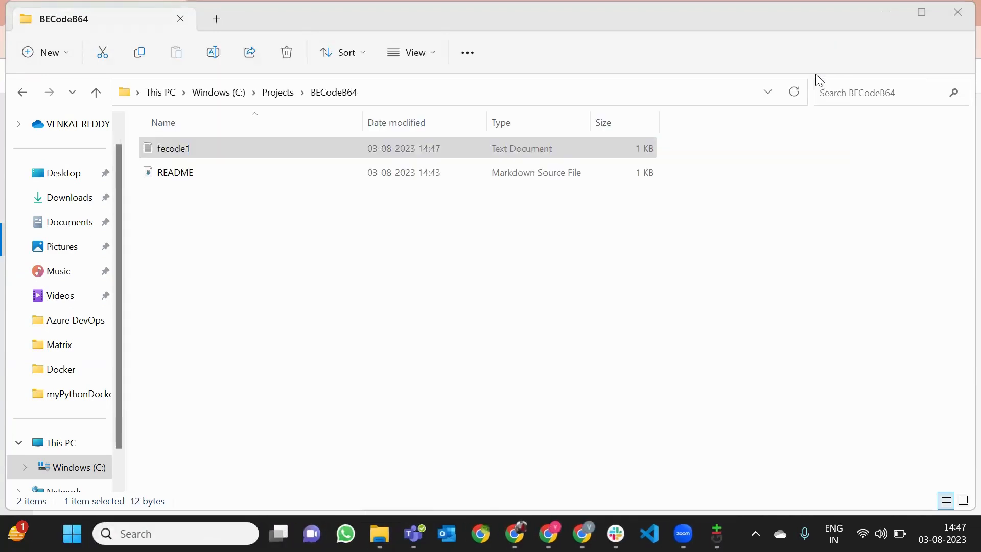
Switch to Git GUI, rescan the repository and stage the untracked file fecode1.txt
{"action": "key", "text": "alt+Tab"}
{"action": "key", "text": "alt+Tab"}
{"action": "key", "text": "alt+Tab"}
{"action": "key", "text": "alt+Tab"}
{"action": "key", "text": "alt+Tab"}
{"action": "key", "text": "alt+Tab"}
{"action": "key", "text": "alt+Tab"}
{"action": "key", "text": "alt+Tab"}
{"action": "key", "text": "alt+Tab"}
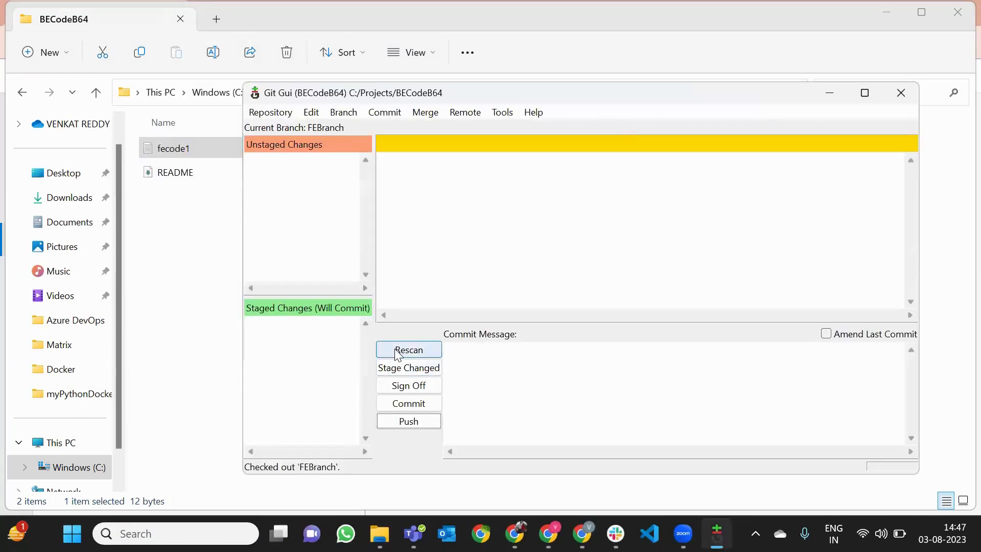
{"action": "left_click", "coordinate": [397, 351]}
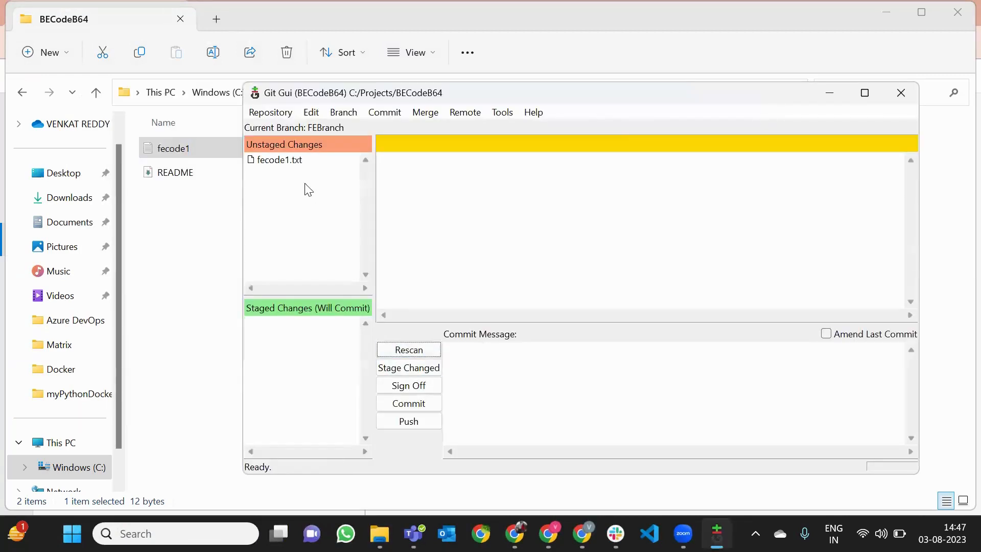
{"action": "left_click", "coordinate": [393, 371]}
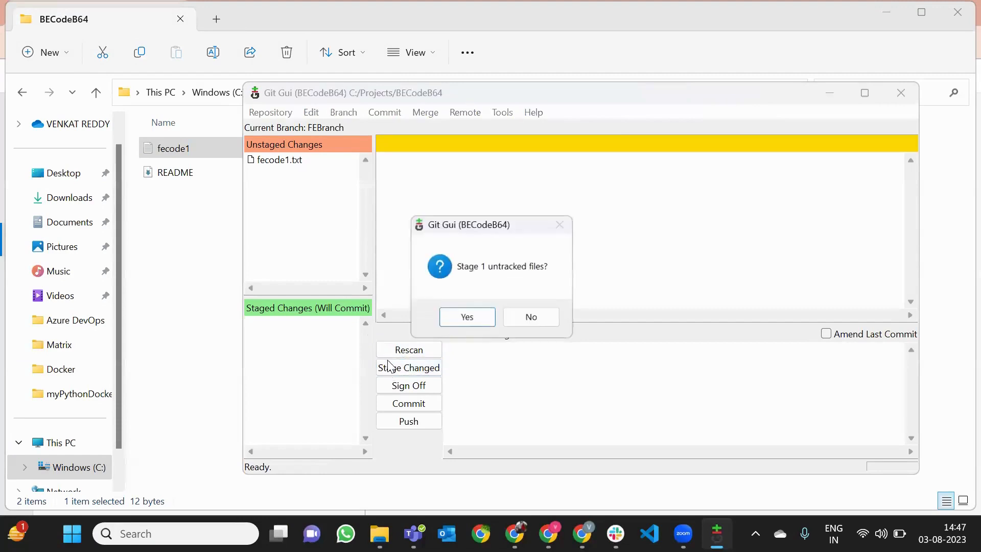
{"action": "left_click", "coordinate": [465, 316]}
Commit the staged file to FEBranch with the message "fecode commit"
{"action": "left_click", "coordinate": [479, 353]}
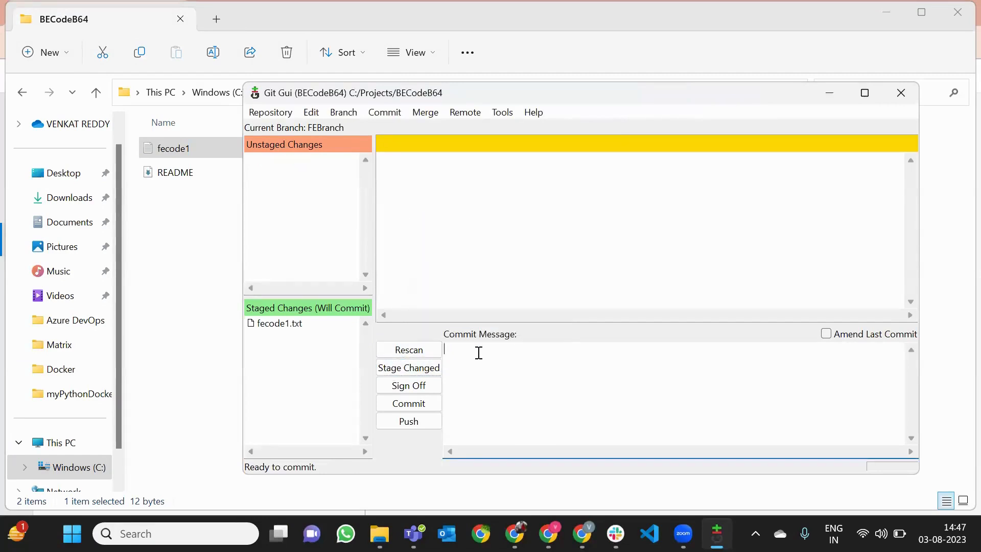
{"action": "type", "text": "fecode commit"}
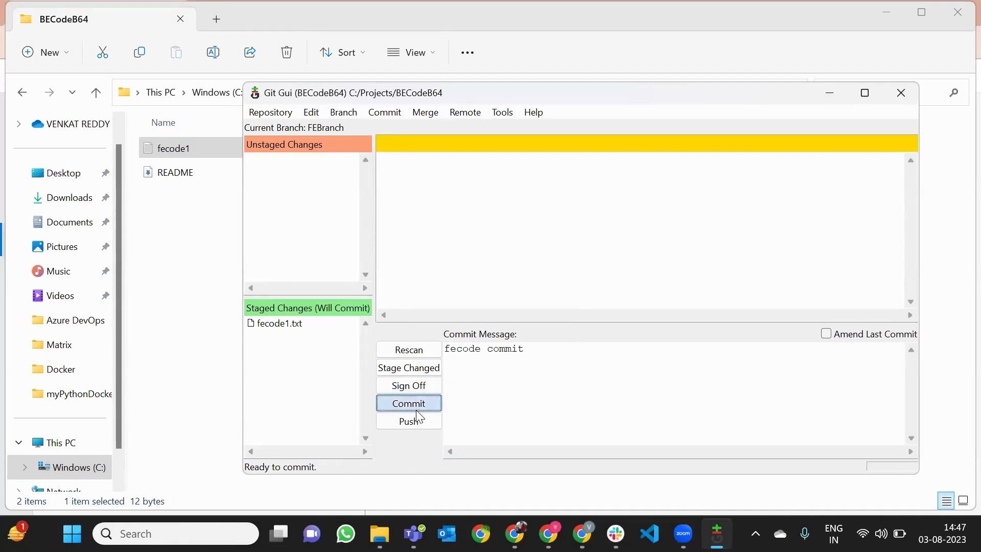
{"action": "left_click", "coordinate": [409, 404]}
Push FEBranch to the remote origin and close the push report
{"action": "left_click", "coordinate": [416, 422]}
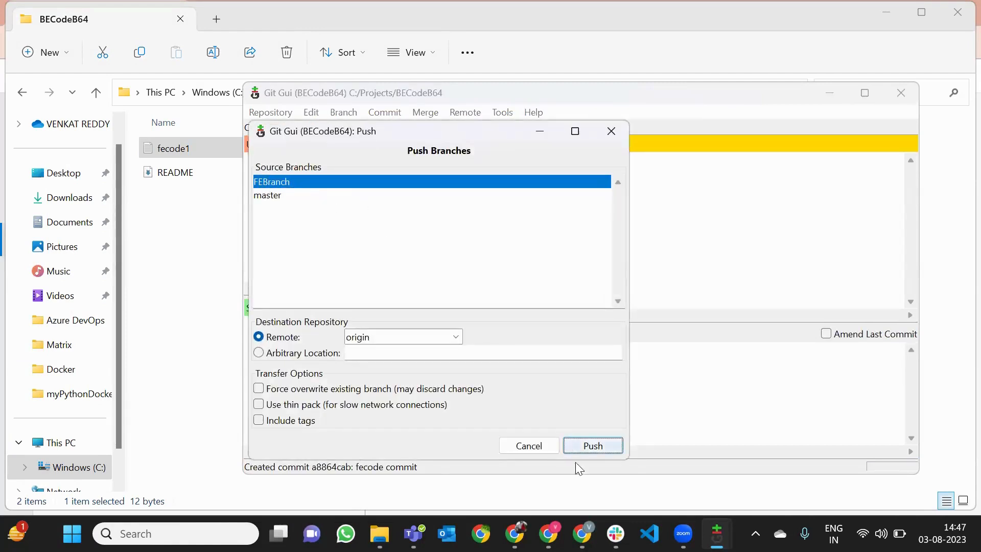
{"action": "left_click", "coordinate": [588, 457]}
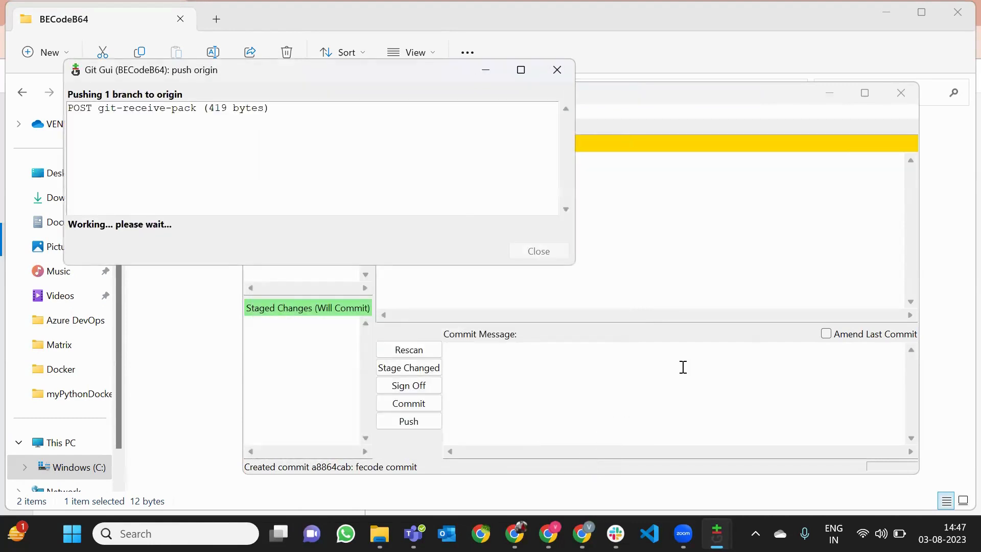
{"action": "left_click", "coordinate": [560, 262]}
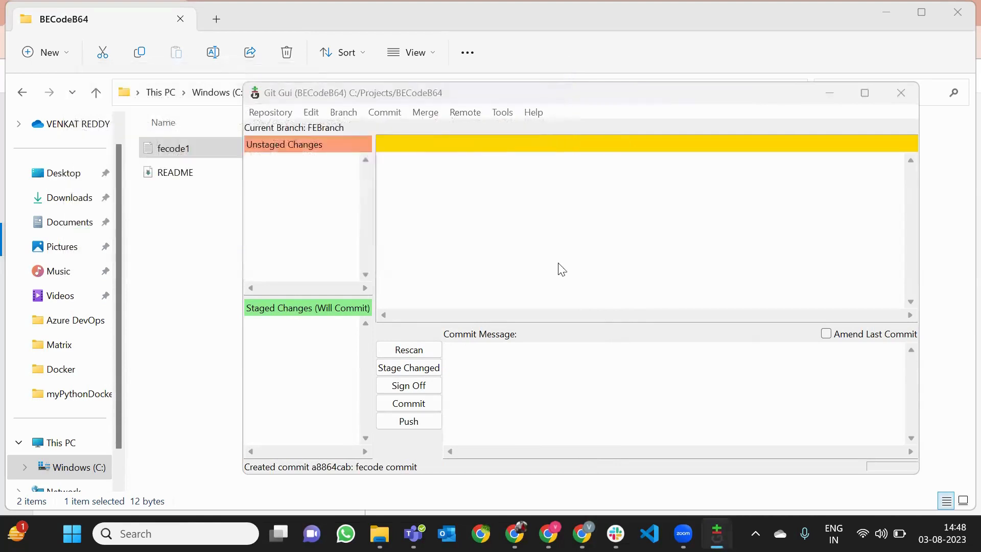
Switch to Azure DevOps and display the files of FEBranch in the Back End Code repository
{"action": "key", "text": "alt+Tab"}
{"action": "key", "text": "alt+Tab"}
{"action": "key", "text": "alt+Tab"}
{"action": "left_click", "coordinate": [498, 148]}
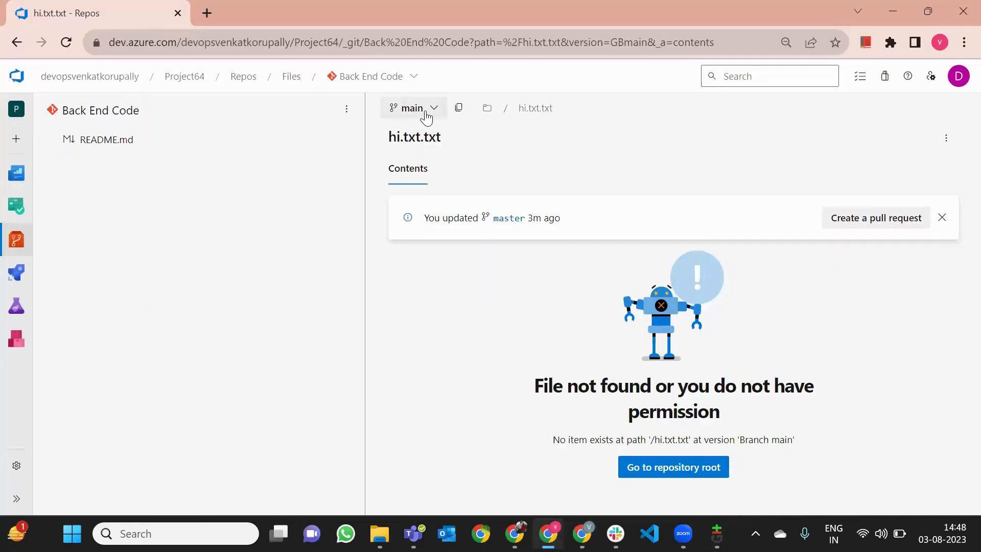
{"action": "left_click", "coordinate": [424, 114]}
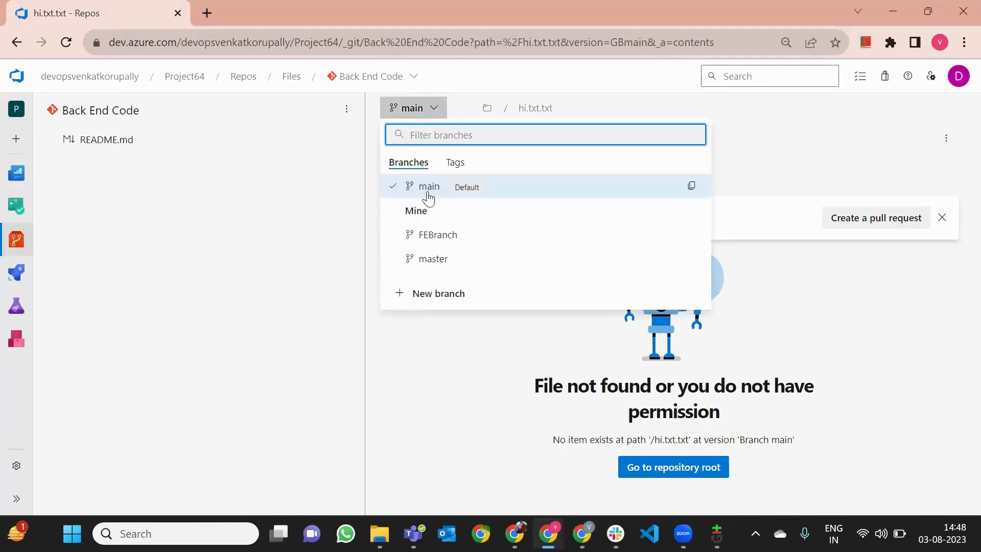
{"action": "left_click", "coordinate": [435, 235]}
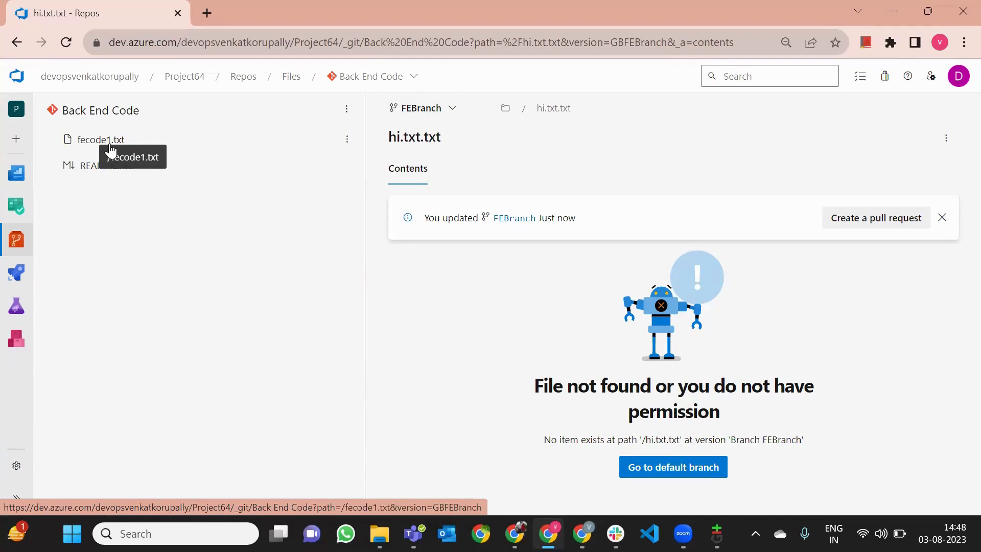
Open Paint, draw a vertical line about 524 px tall at the canvas centre, and label its upper end "Main"
{"action": "left_click", "coordinate": [203, 532]}
{"action": "type", "text": "pain"}
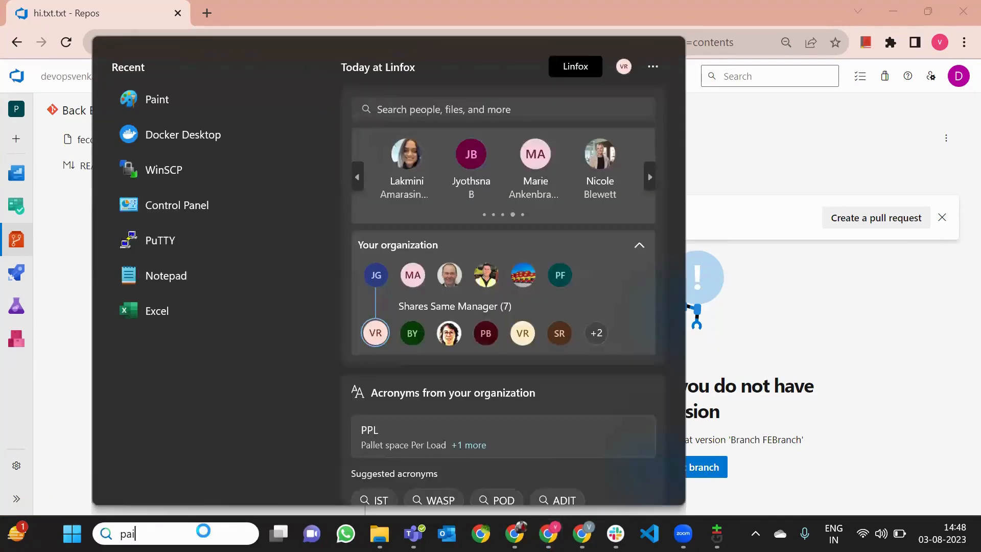
{"action": "key", "text": "Return"}
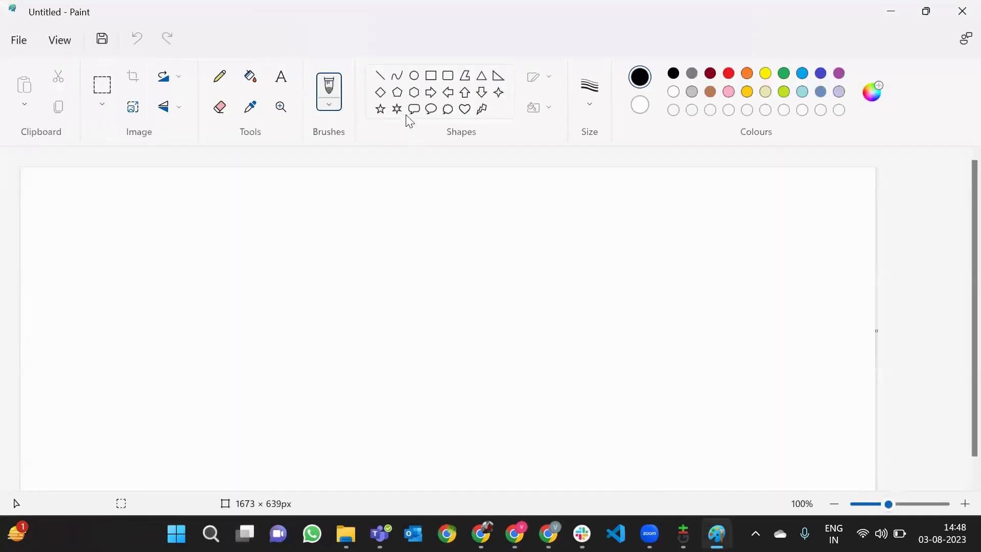
{"action": "left_click", "coordinate": [379, 76]}
{"action": "mouse_move", "coordinate": [439, 465]}
{"action": "left_mouse_down"}
{"action": "mouse_move", "coordinate": [453, 407]}
{"action": "mouse_move", "coordinate": [451, 326]}
{"action": "mouse_move", "coordinate": [431, 263]}
{"action": "mouse_move", "coordinate": [438, 199]}
{"action": "left_mouse_up"}
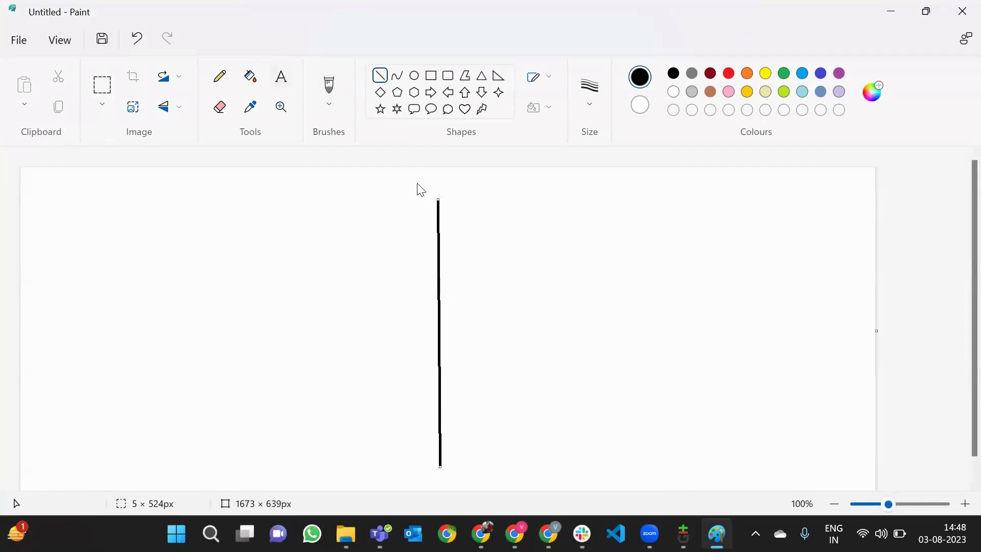
{"action": "left_click", "coordinate": [418, 184]}
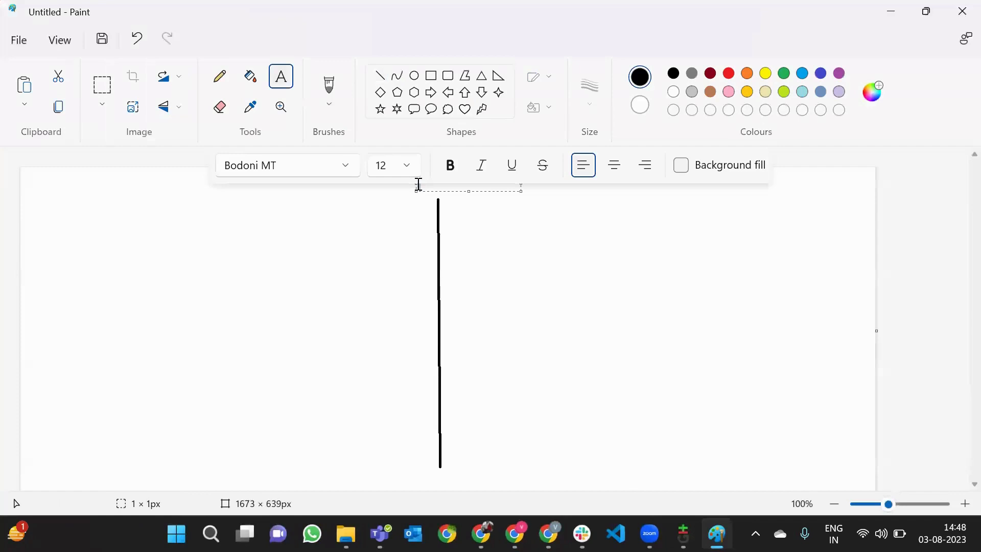
{"action": "type", "text": "Main"}
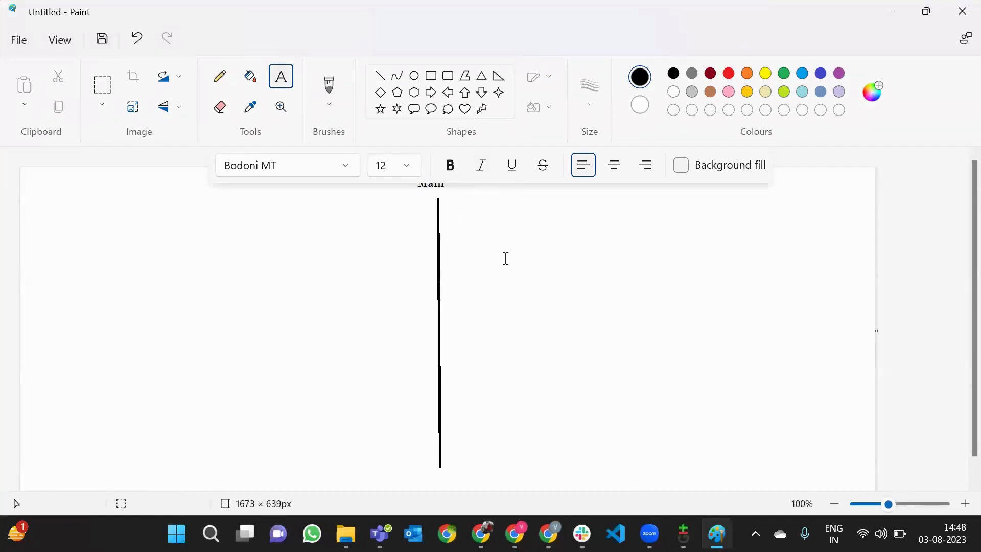
{"action": "left_click", "coordinate": [289, 85]}
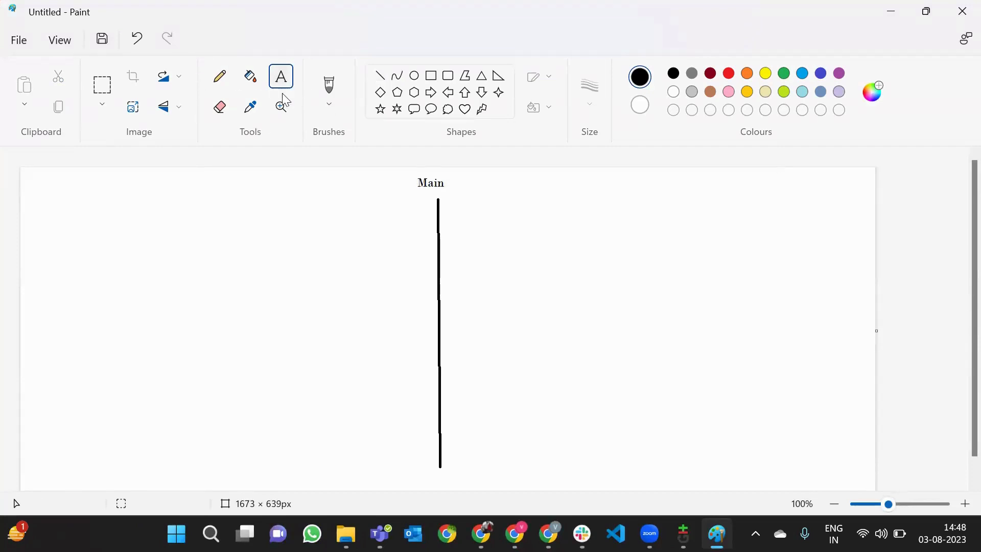
Draw two diagonal branch lines from the Main line's lower end, about 306 × 183 px up to the right and 259 × 185 px up to the left
{"action": "left_click", "coordinate": [378, 76]}
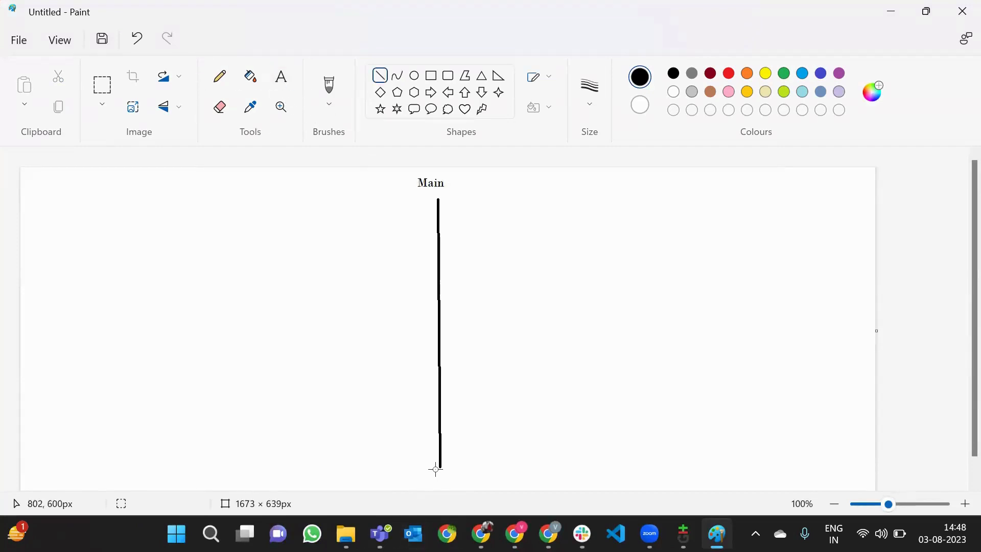
{"action": "left_click_drag", "start_coordinate": [440, 467], "coordinate": [596, 373]}
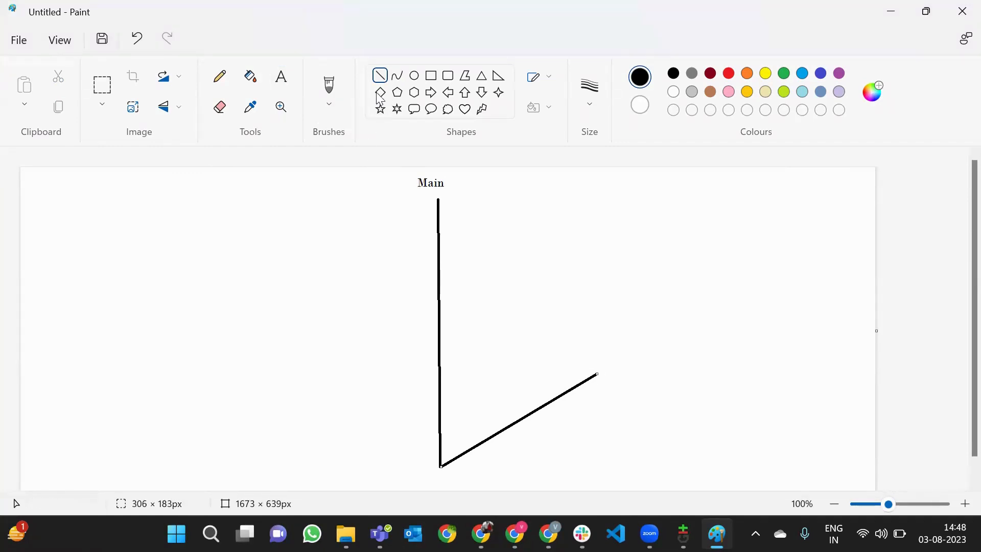
{"action": "left_click", "coordinate": [378, 76]}
{"action": "left_click_drag", "start_coordinate": [439, 466], "coordinate": [307, 372]}
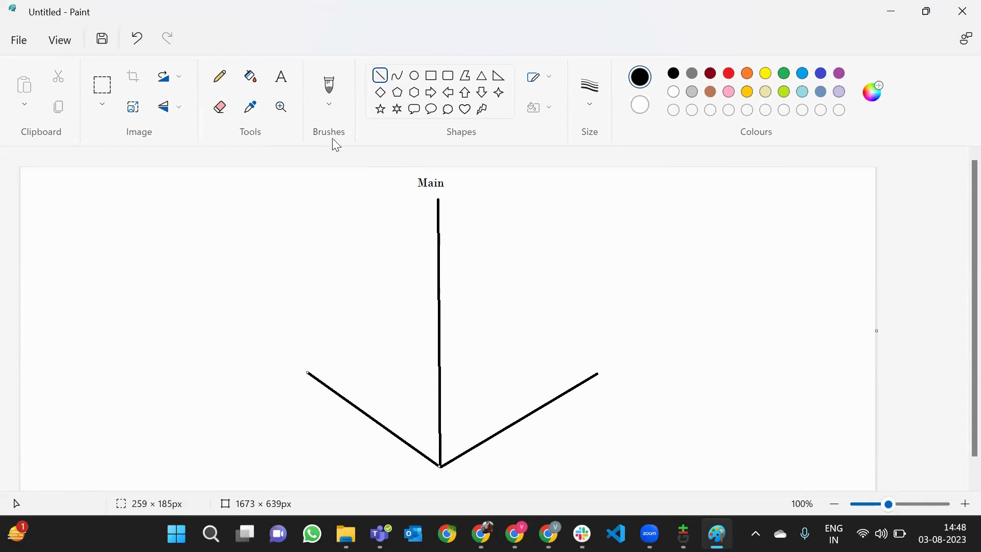
Label the right diagonal line "Fe Branch" and the left diagonal line "BeBranch"
{"action": "left_click", "coordinate": [287, 78]}
{"action": "left_click", "coordinate": [614, 393]}
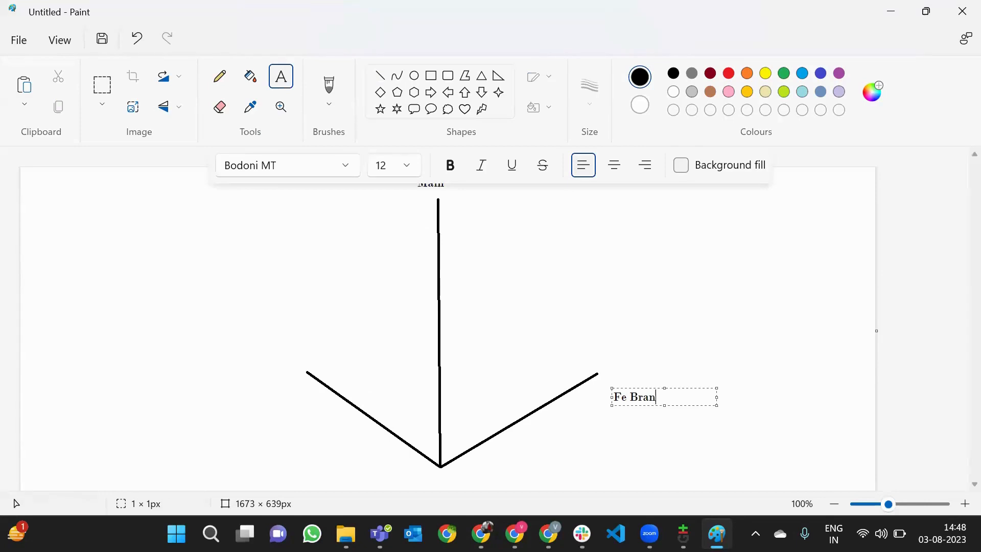
{"action": "left_click", "coordinate": [197, 403]}
{"action": "left_click", "coordinate": [196, 403]}
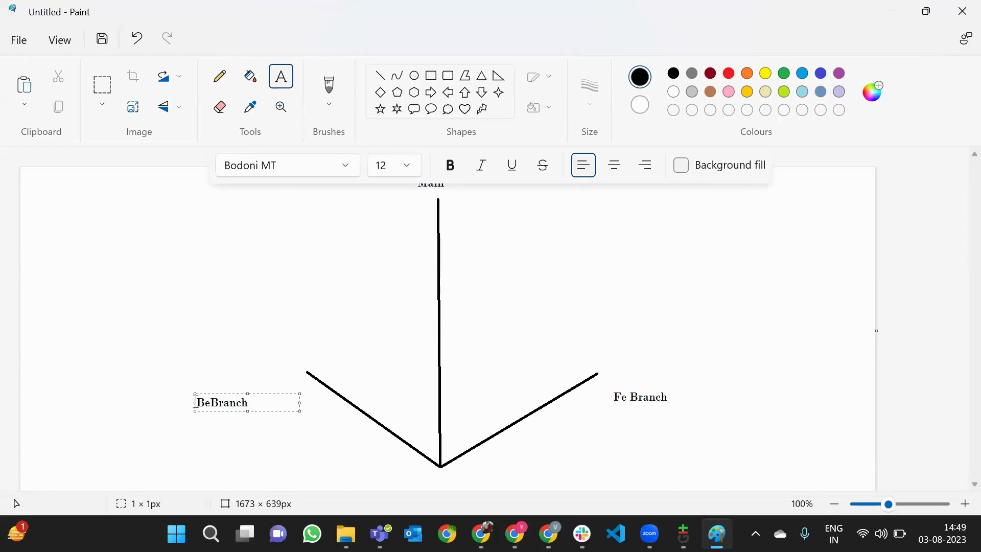
{"action": "left_click", "coordinate": [189, 347]}
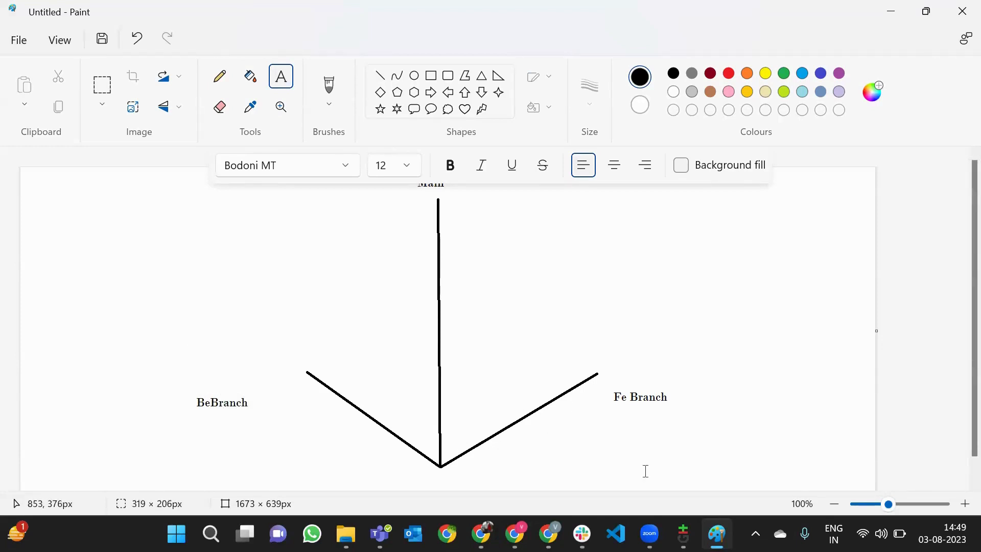
{"action": "left_click_drag", "start_coordinate": [456, 359], "coordinate": [611, 446]}
{"action": "left_click_drag", "start_coordinate": [608, 445], "coordinate": [611, 447]}
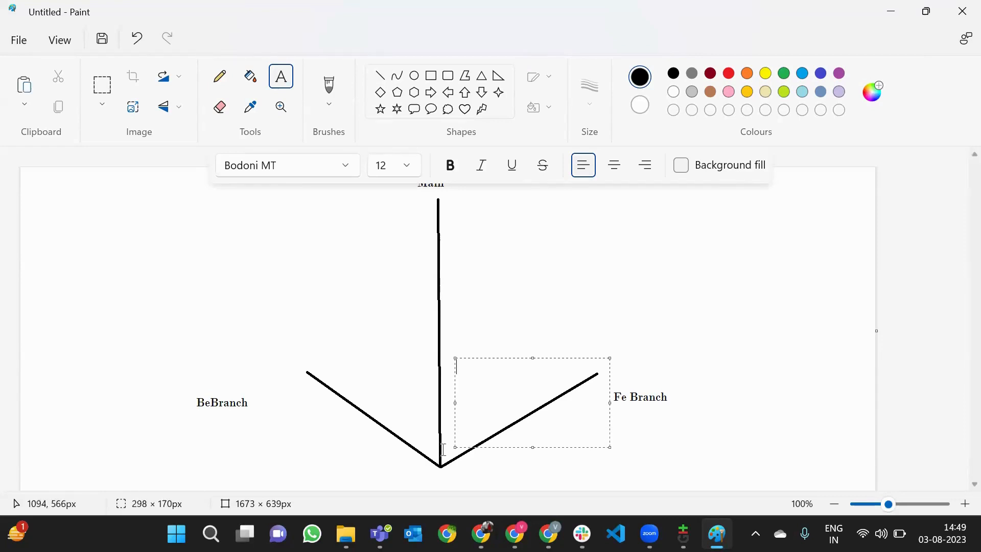
{"action": "left_click_drag", "start_coordinate": [268, 314], "coordinate": [371, 461]}
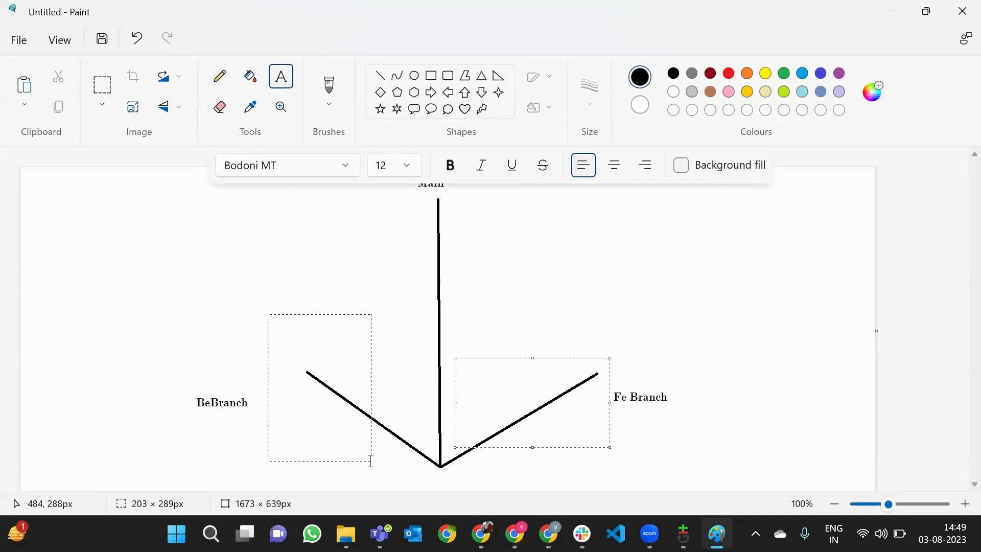
{"action": "left_click_drag", "start_coordinate": [372, 461], "coordinate": [372, 462]}
{"action": "left_click", "coordinate": [406, 475]}
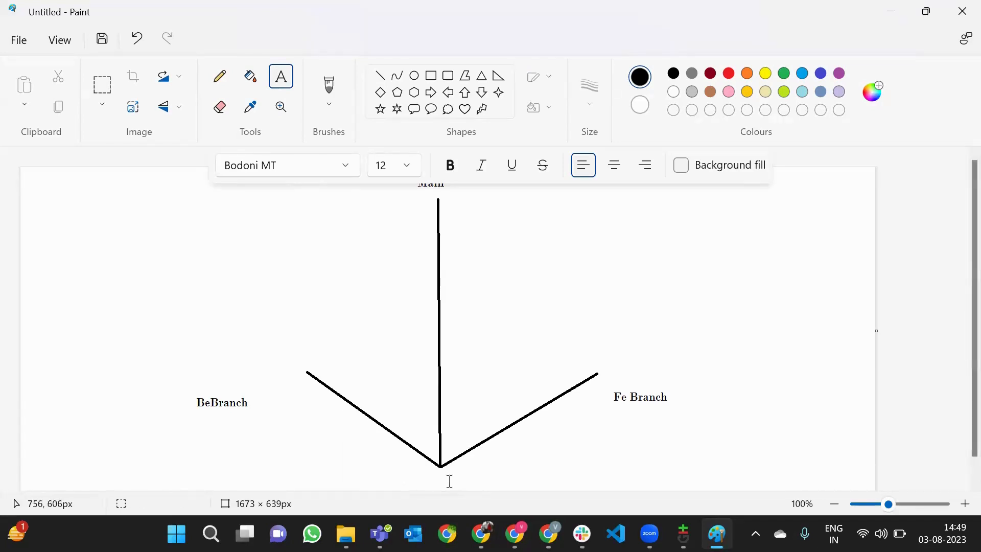
Add the text "code1 , code 2" below the Fe Branch label and "code 3, code 4" below the BeBranch label
{"action": "left_click_drag", "start_coordinate": [576, 429], "coordinate": [578, 430]}
{"action": "mouse_move", "coordinate": [683, 534]}
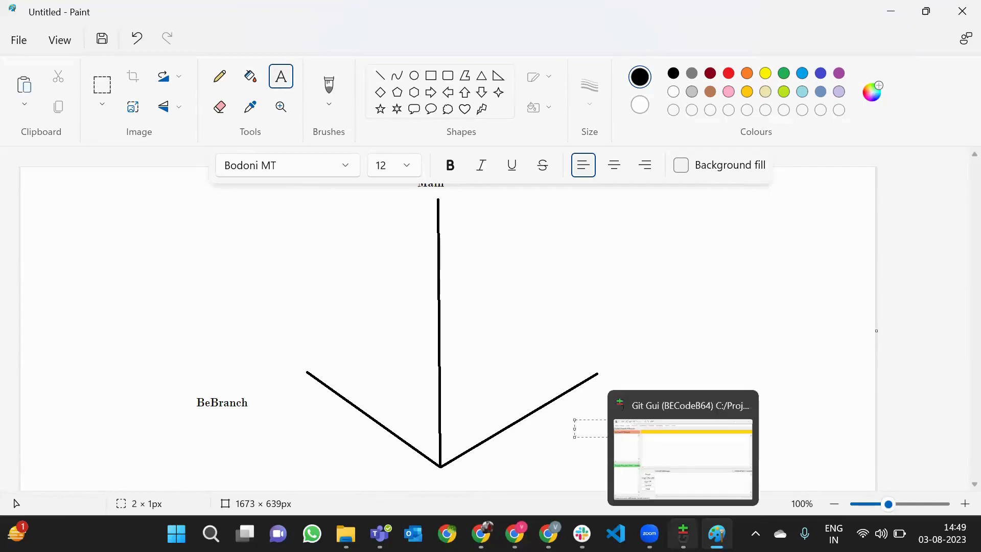
{"action": "type", "text": "codel"}
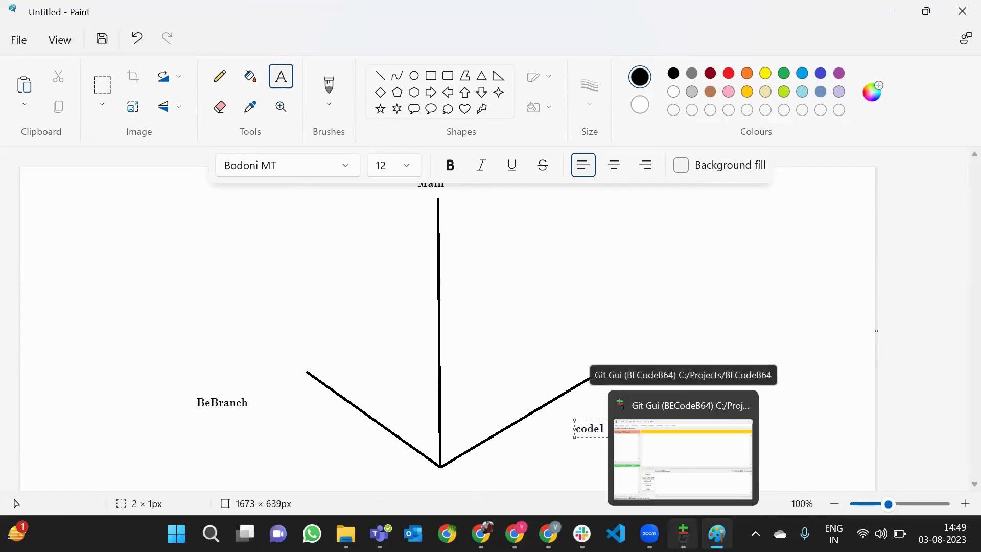
{"action": "left_click", "coordinate": [681, 308]}
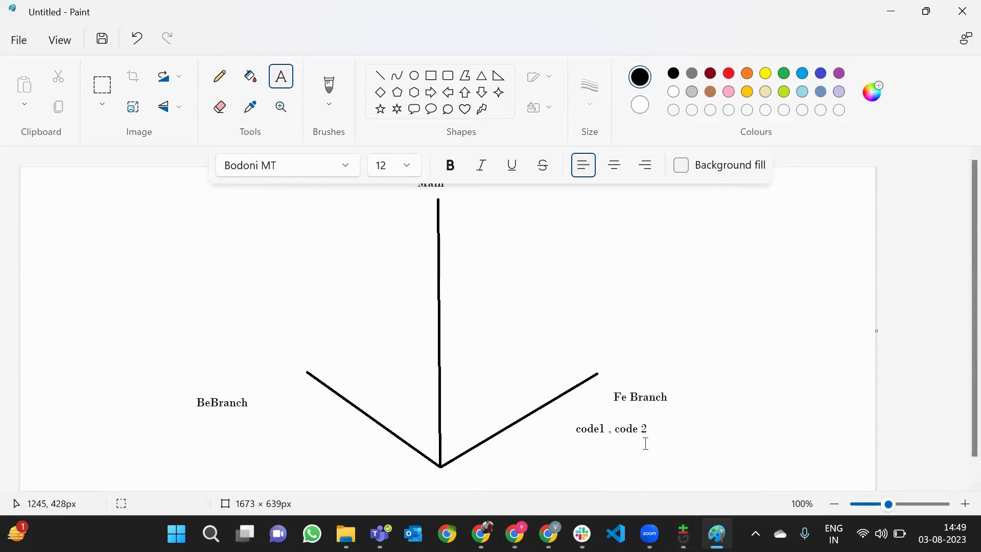
{"action": "left_click_drag", "start_coordinate": [220, 422], "coordinate": [221, 423]}
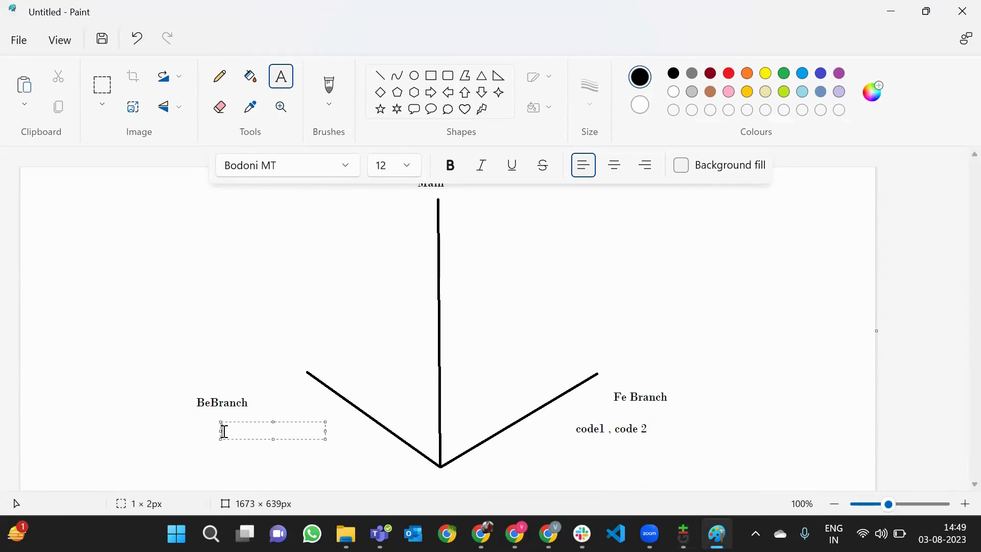
{"action": "type", "text": "code 3, code 4"}
{"action": "left_click", "coordinate": [368, 452]}
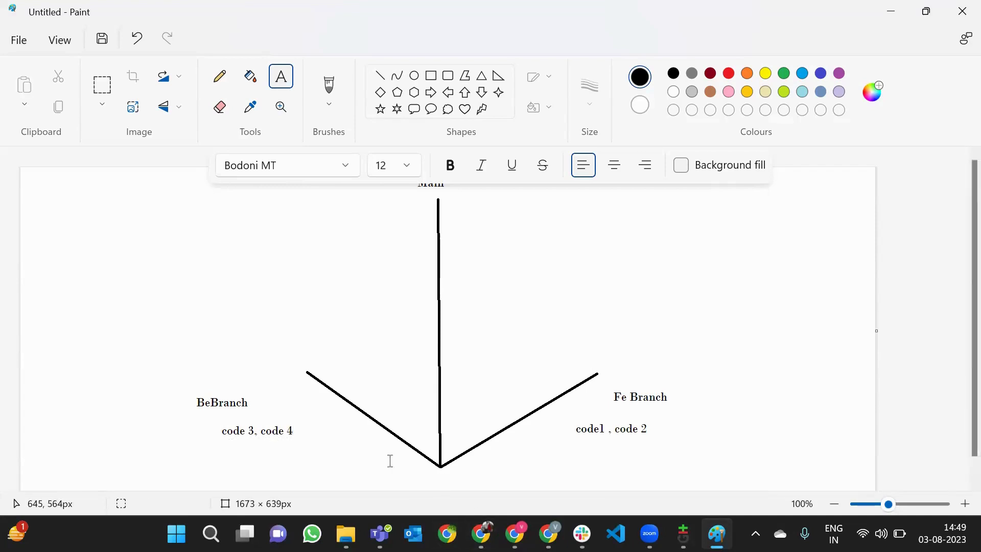
{"action": "left_click_drag", "start_coordinate": [494, 327], "coordinate": [699, 444]}
{"action": "left_click_drag", "start_coordinate": [149, 345], "coordinate": [342, 461]}
{"action": "left_click", "coordinate": [429, 473]}
Draw a line about 315 × 203 px from Fe Branch's outer end up to Main, and add "(0 files)" beside Main's upper part
{"action": "left_click", "coordinate": [380, 75]}
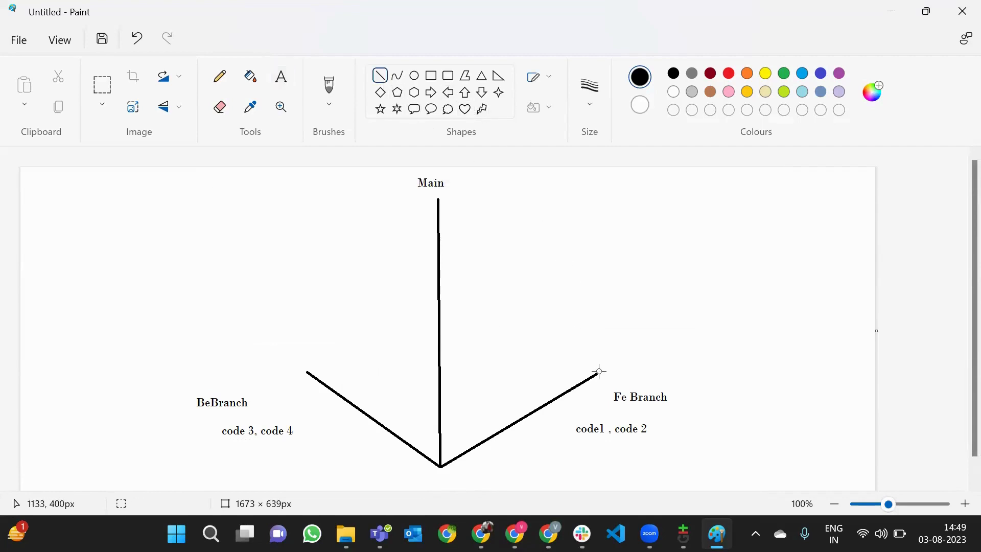
{"action": "left_click_drag", "start_coordinate": [600, 371], "coordinate": [438, 268]}
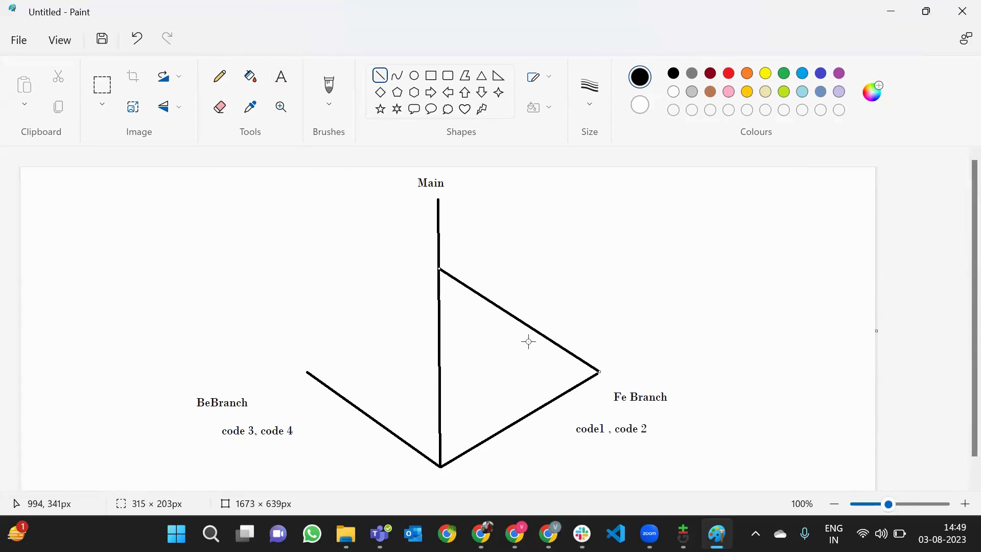
{"action": "left_click", "coordinate": [281, 77]}
{"action": "left_click", "coordinate": [475, 217]}
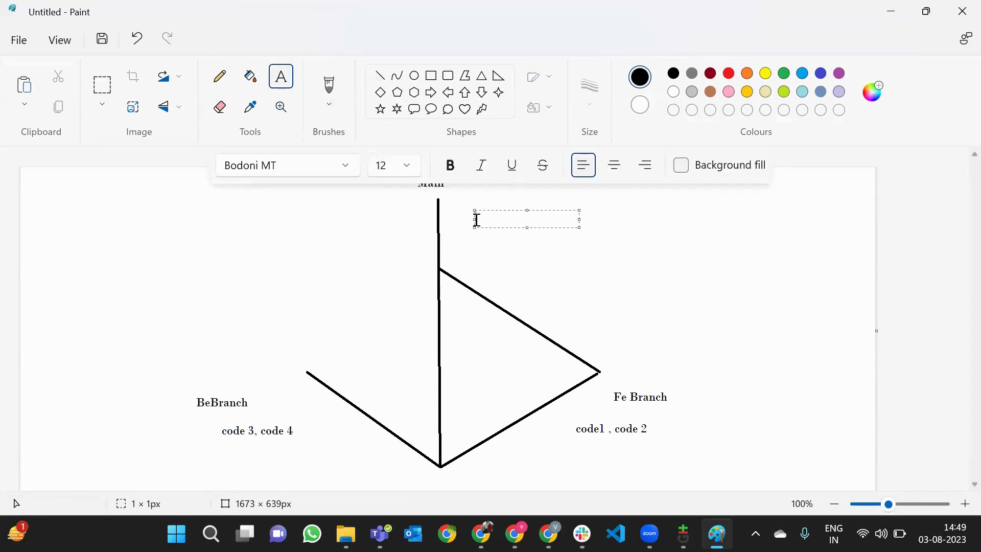
{"action": "type", "text": "()"}
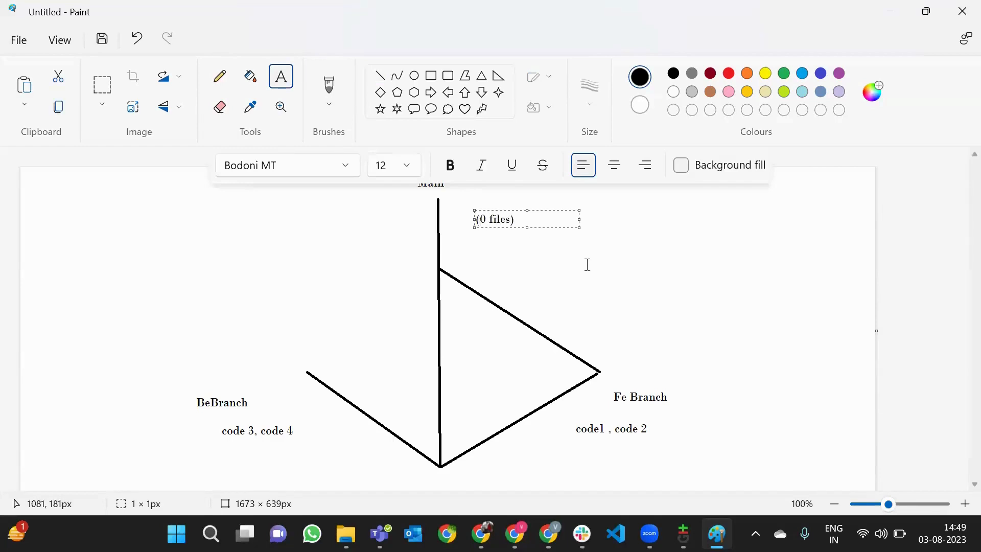
{"action": "left_click", "coordinate": [587, 265]}
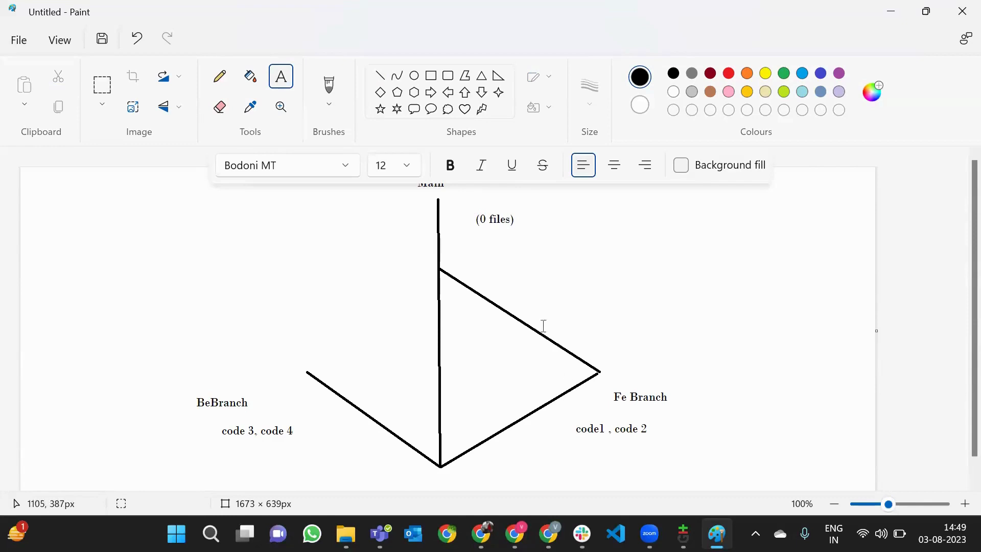
Add the text "code 1, code 2" beside the "(0 files)" label
{"action": "left_click", "coordinate": [537, 218]}
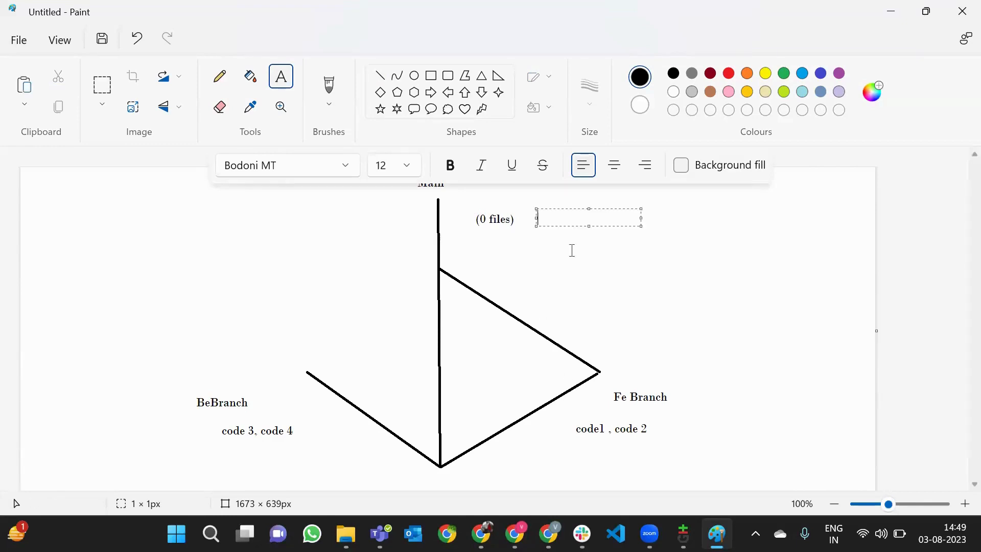
{"action": "type", "text": "cdoe"}
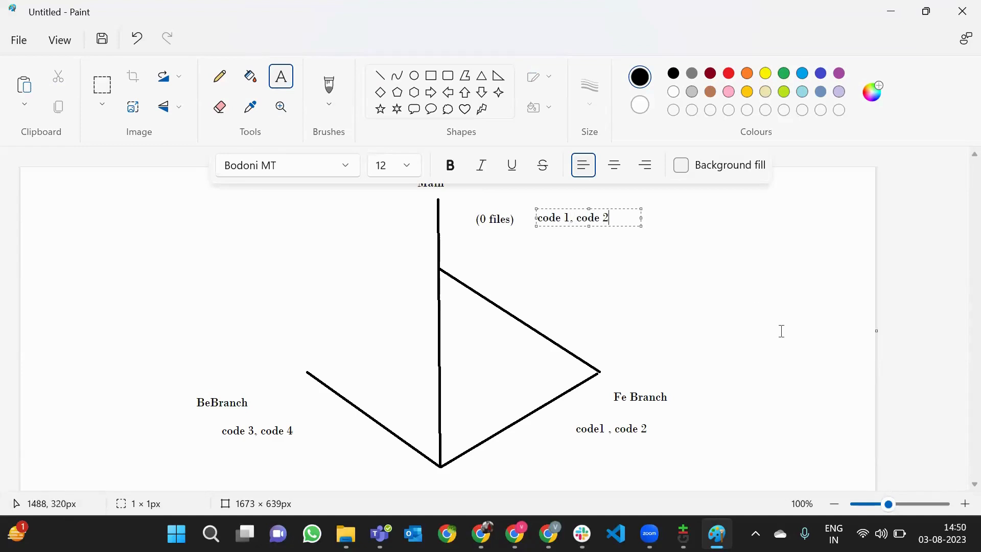
{"action": "left_click", "coordinate": [831, 281]}
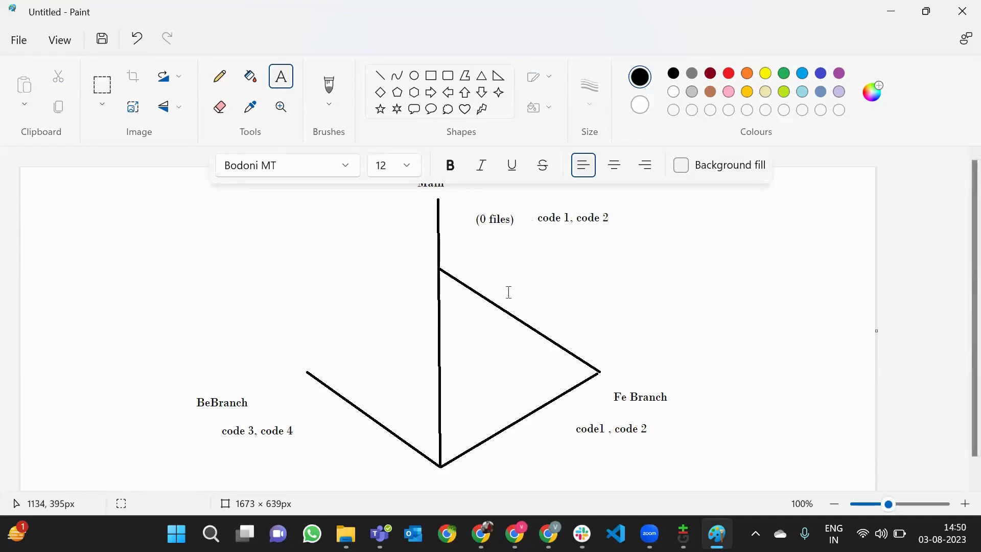
Draw a line about 257 × 266 px from BeBranch's outer end to Main, and append ", code 3, code 4" to Main's code list
{"action": "left_click", "coordinate": [380, 78]}
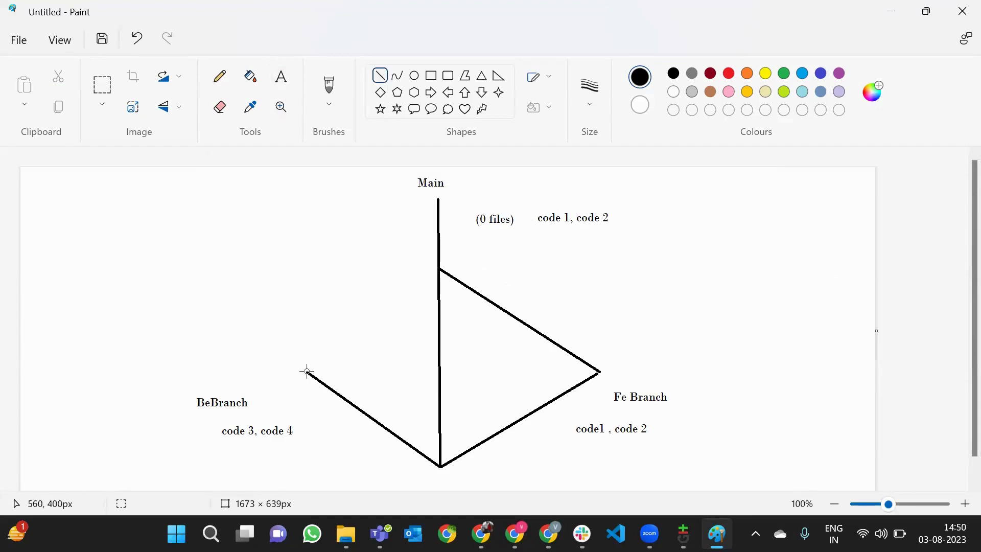
{"action": "left_click_drag", "start_coordinate": [307, 371], "coordinate": [439, 235]}
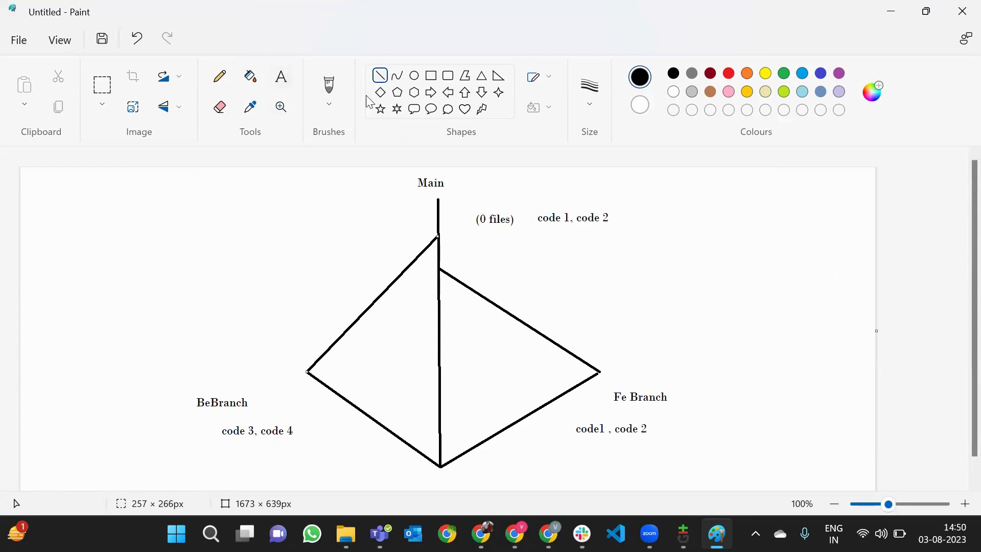
{"action": "left_click", "coordinate": [281, 76]}
{"action": "left_click", "coordinate": [613, 209]}
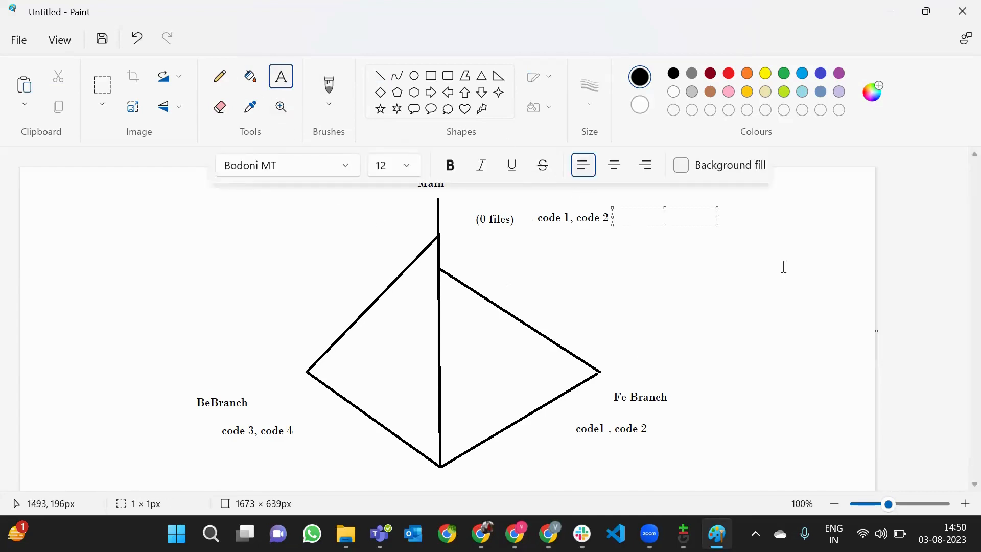
{"action": "type", "text": ", code 3, code 4"}
{"action": "left_click", "coordinate": [824, 272]}
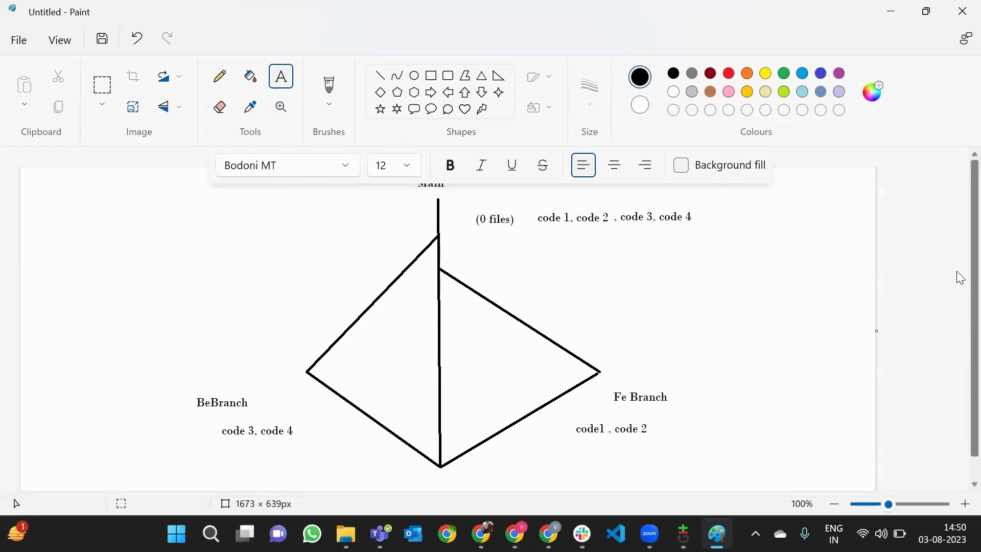
{"action": "scroll", "coordinate": [957, 352], "scroll_direction": "down", "scroll_amount": 1}
{"action": "scroll", "coordinate": [959, 348], "scroll_direction": "up", "scroll_amount": 1}
{"action": "scroll", "coordinate": [957, 357], "scroll_direction": "down", "scroll_amount": 1}
{"action": "scroll", "coordinate": [957, 313], "scroll_direction": "up", "scroll_amount": 1}
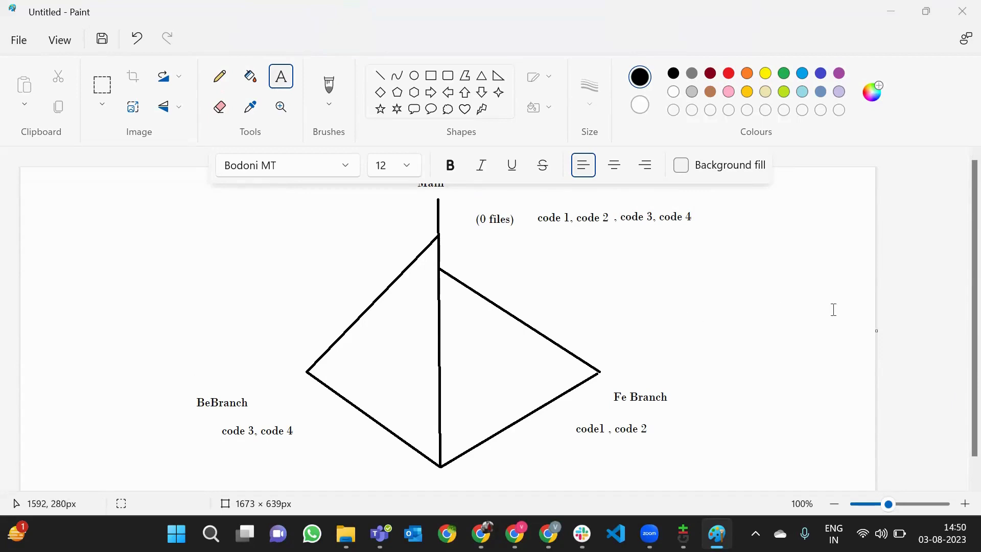
Minimize Paint and bring up Git Gui in front of the BECodeB64 folder in File Explorer
{"action": "left_click", "coordinate": [683, 534]}
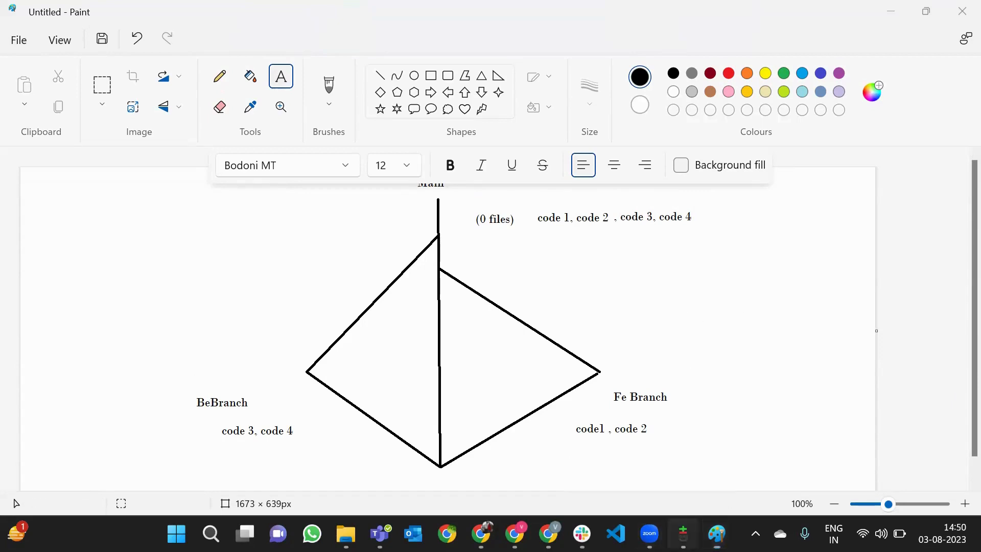
{"action": "left_click", "coordinate": [893, 8]}
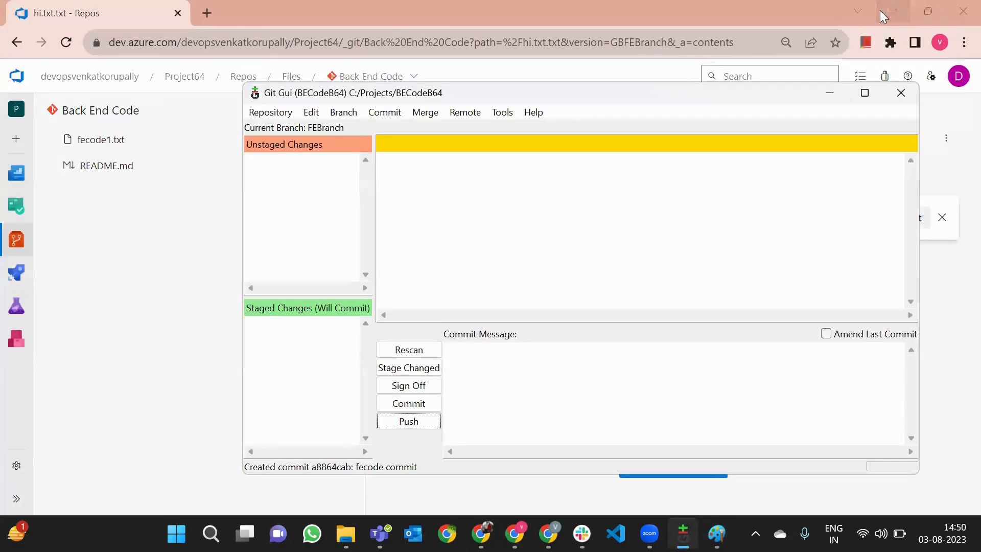
{"action": "left_click", "coordinate": [346, 533]}
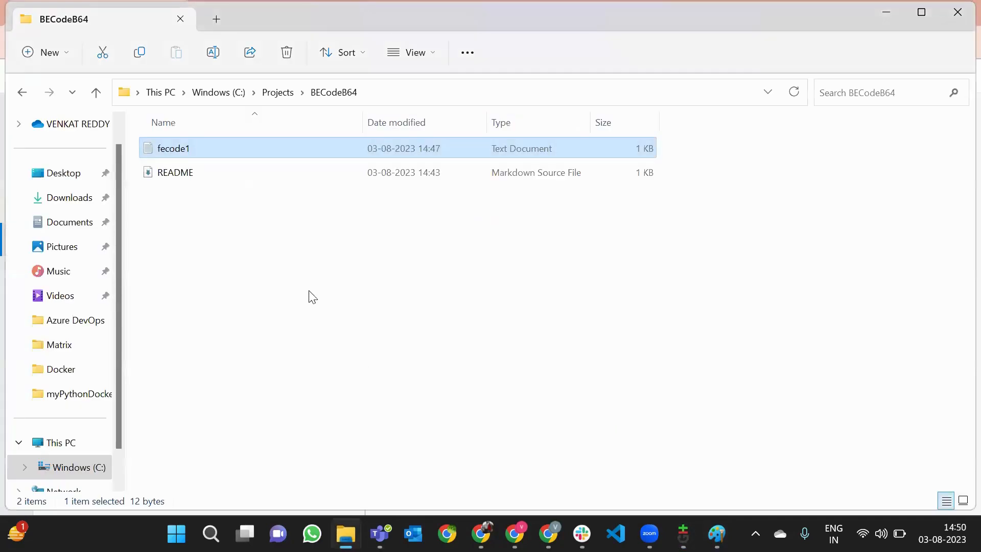
{"action": "key", "text": "alt+Tab"}
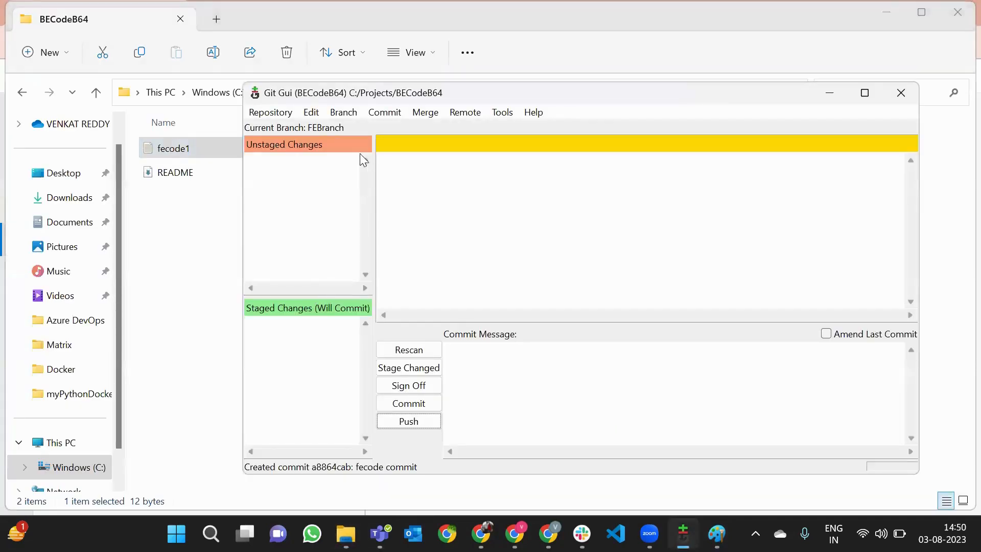
Check out the tracking branch origin/main in Git Gui and dismiss the detached checkout notice
{"action": "left_click", "coordinate": [345, 117]}
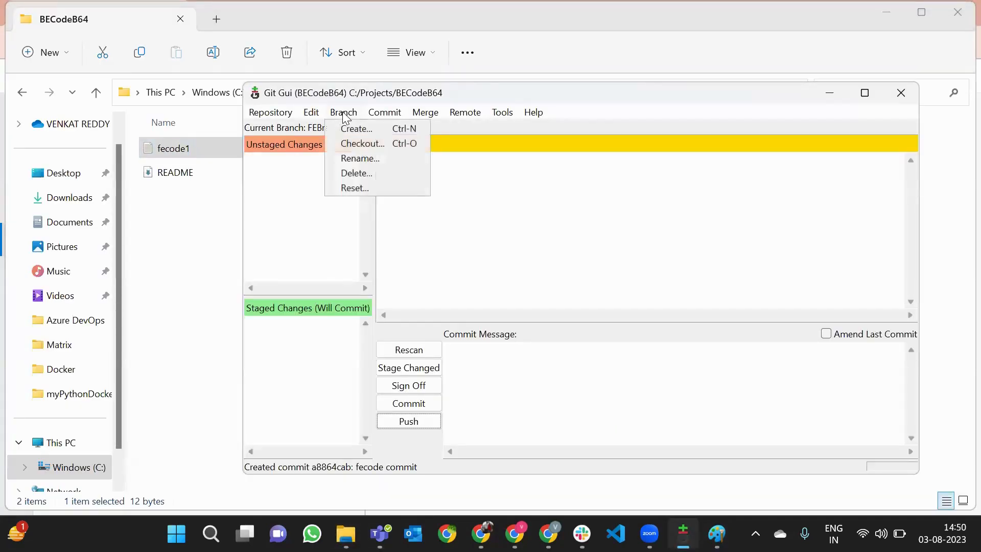
{"action": "left_click", "coordinate": [358, 143]}
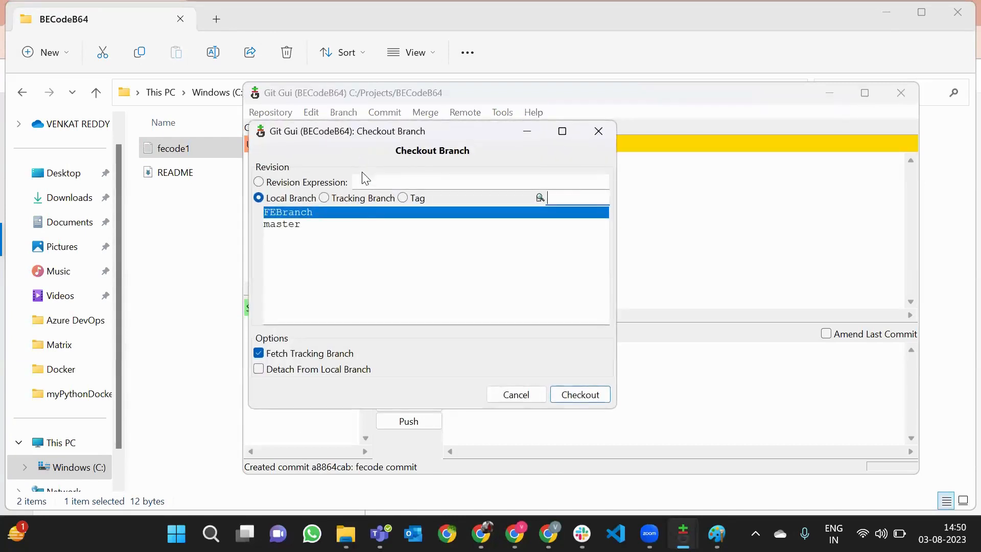
{"action": "left_click", "coordinate": [360, 198]}
{"action": "left_click", "coordinate": [324, 224]}
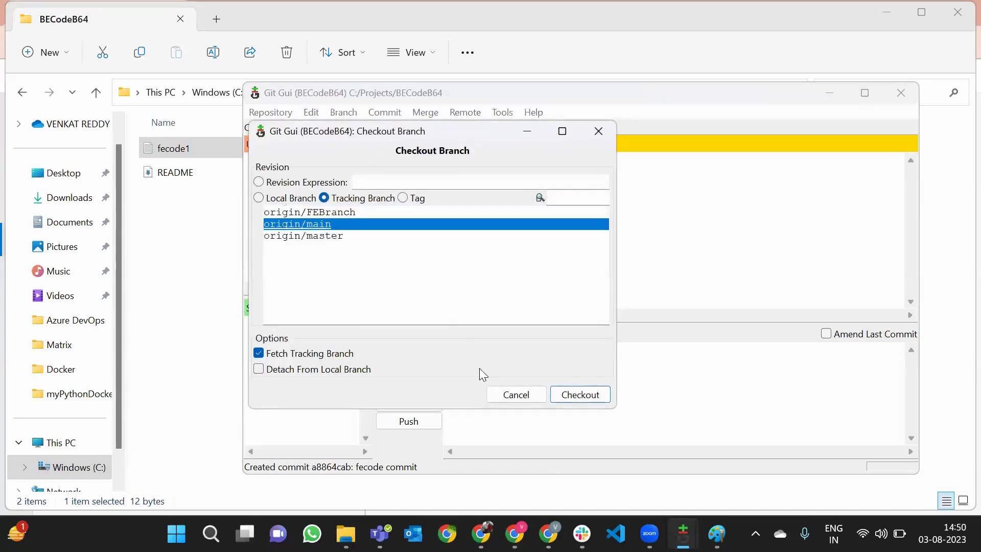
{"action": "left_click", "coordinate": [565, 396]}
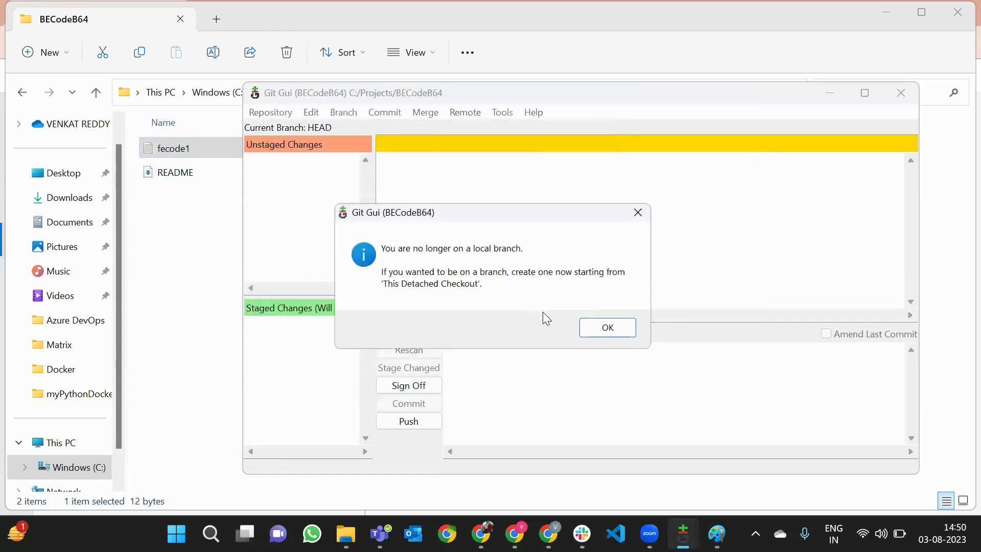
{"action": "left_click", "coordinate": [603, 335]}
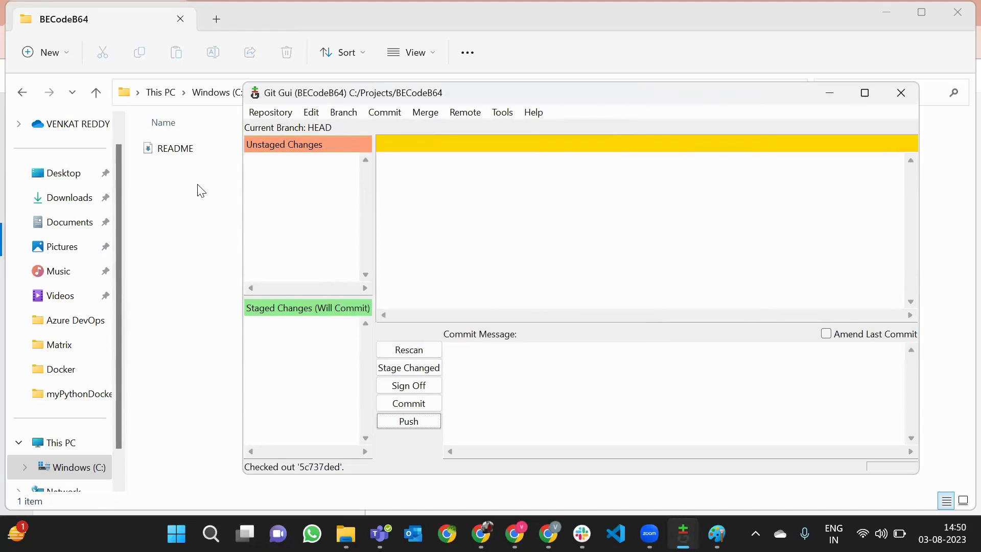
Create a new branch named BeBranch starting from the tracking branch origin/main
{"action": "left_click", "coordinate": [343, 112]}
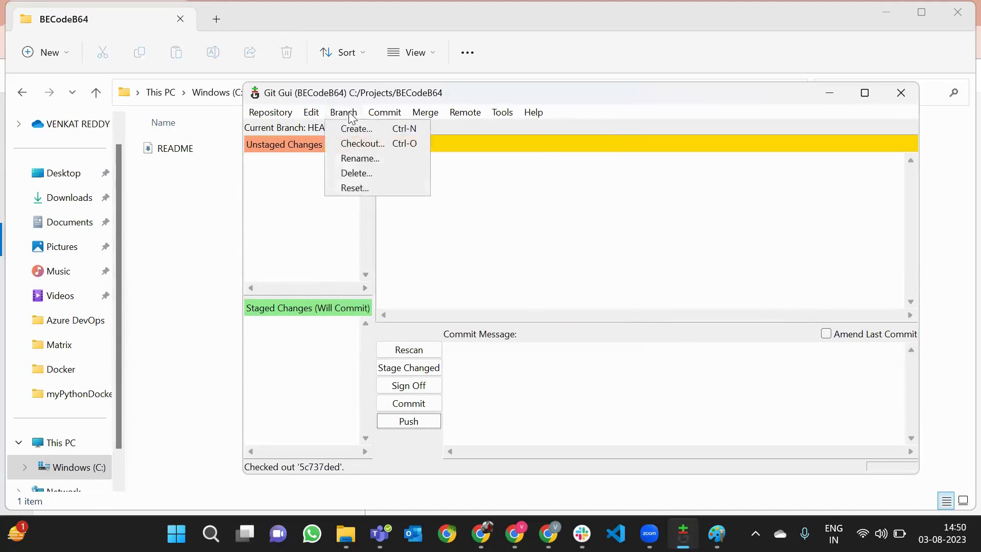
{"action": "left_click", "coordinate": [353, 127]}
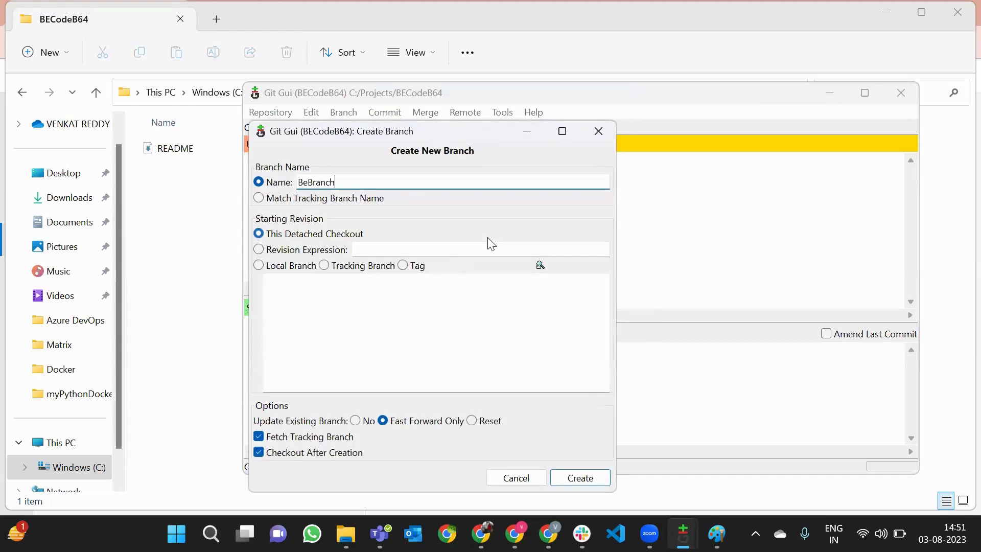
{"action": "left_click", "coordinate": [358, 266]}
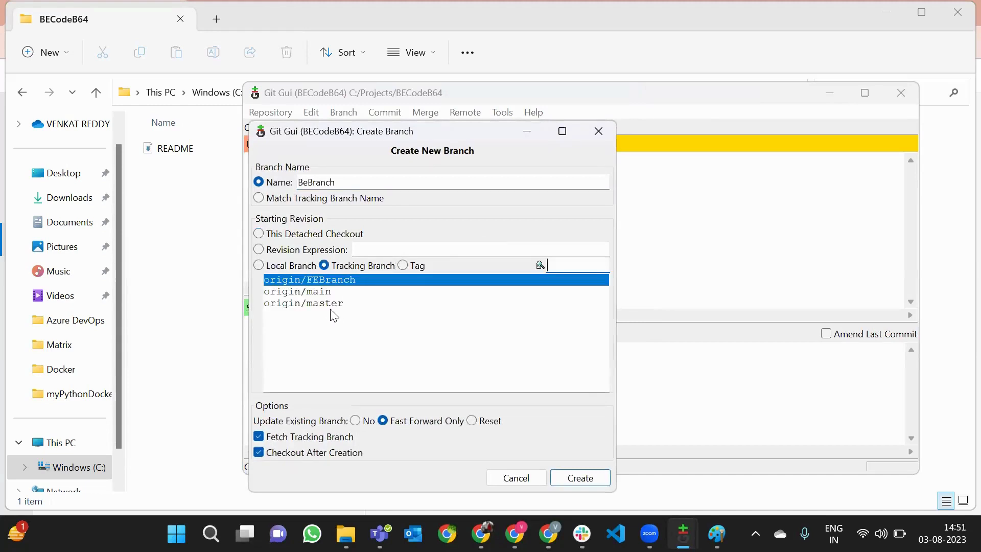
{"action": "left_click", "coordinate": [306, 291]}
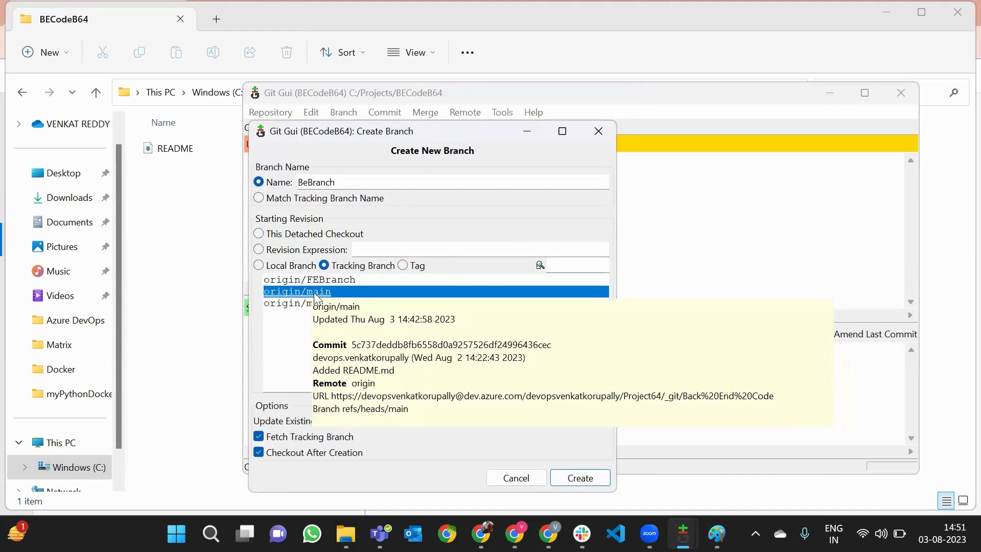
{"action": "left_click", "coordinate": [556, 479]}
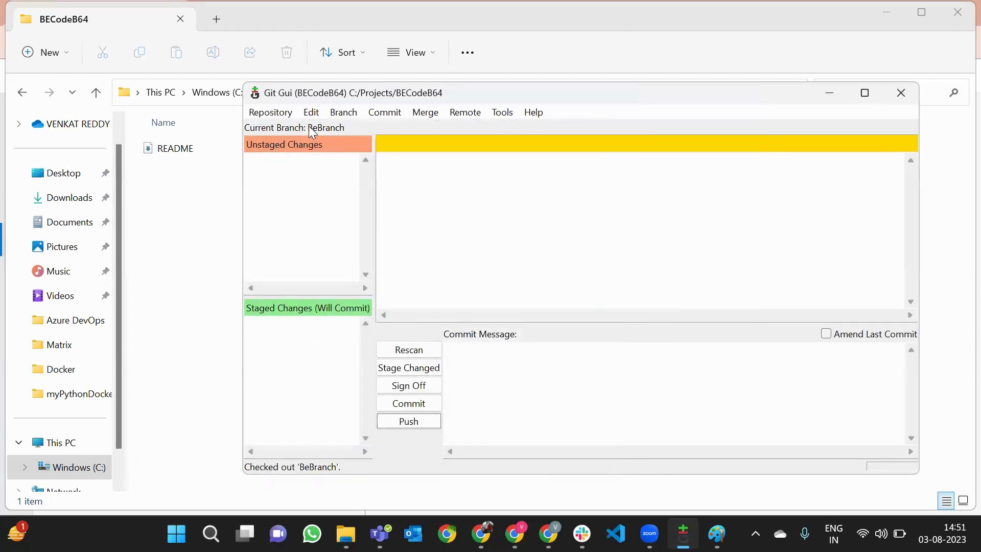
Create a text document named "becode" in the BECodeB64 folder and open it
{"action": "left_click", "coordinate": [199, 193]}
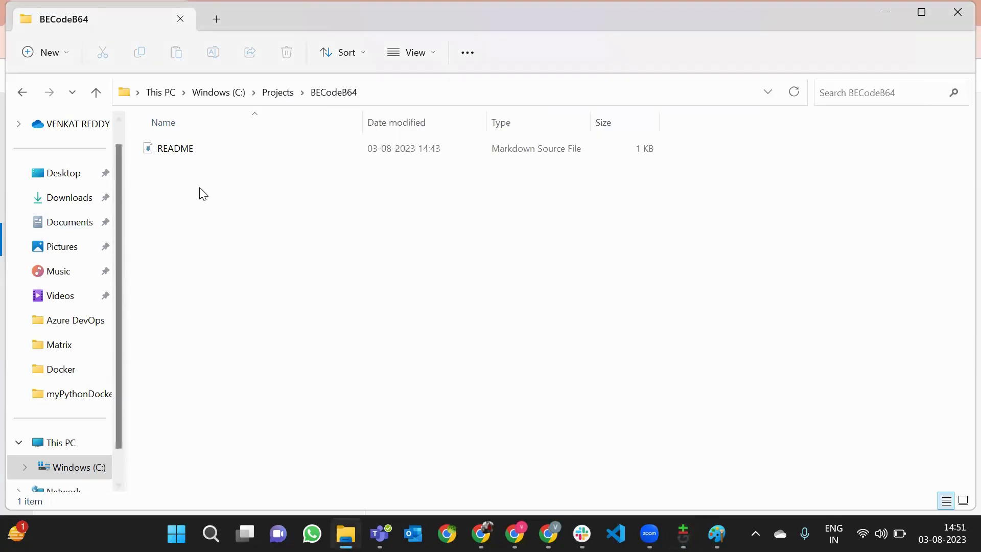
{"action": "right_click", "coordinate": [201, 191]}
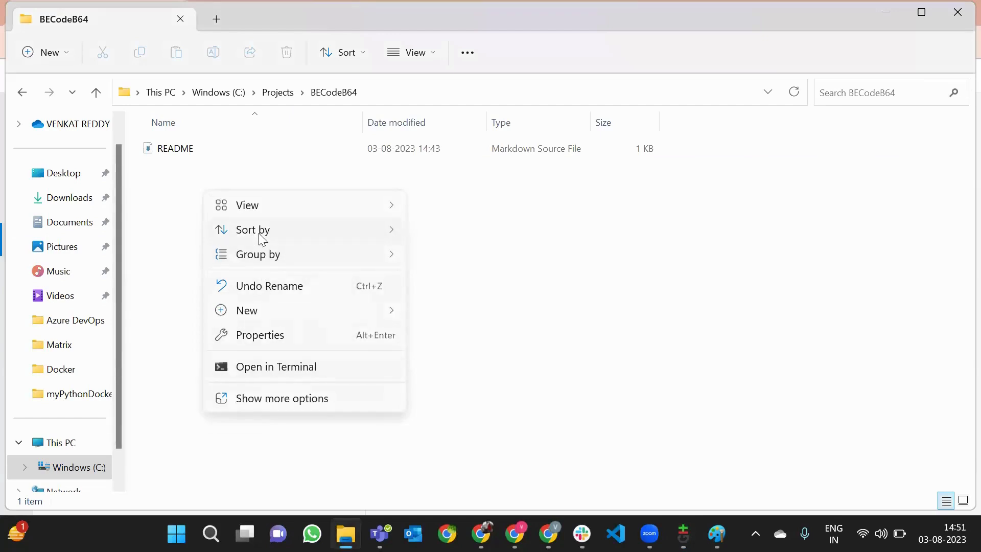
{"action": "mouse_move", "coordinate": [321, 321]}
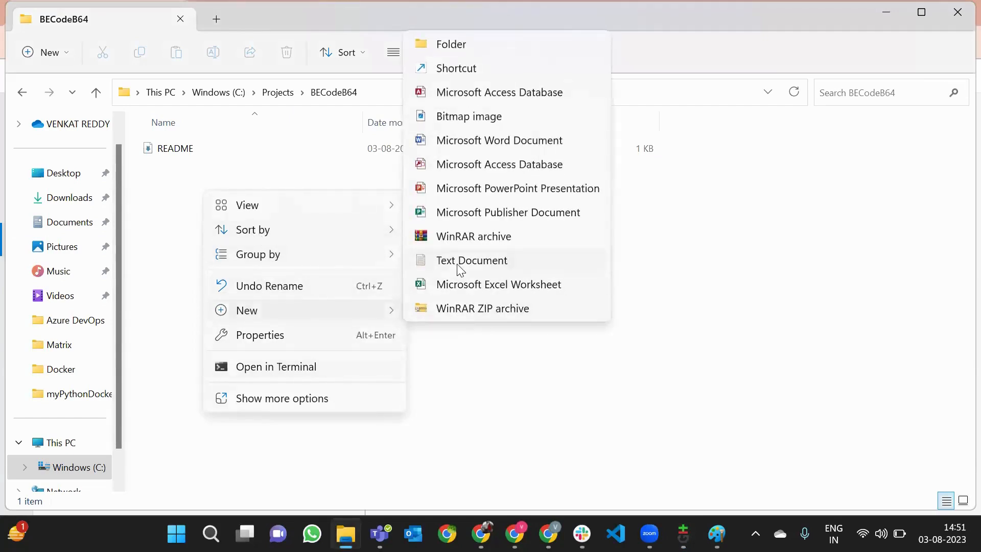
{"action": "left_click", "coordinate": [458, 265]}
{"action": "type", "text": "becode"}
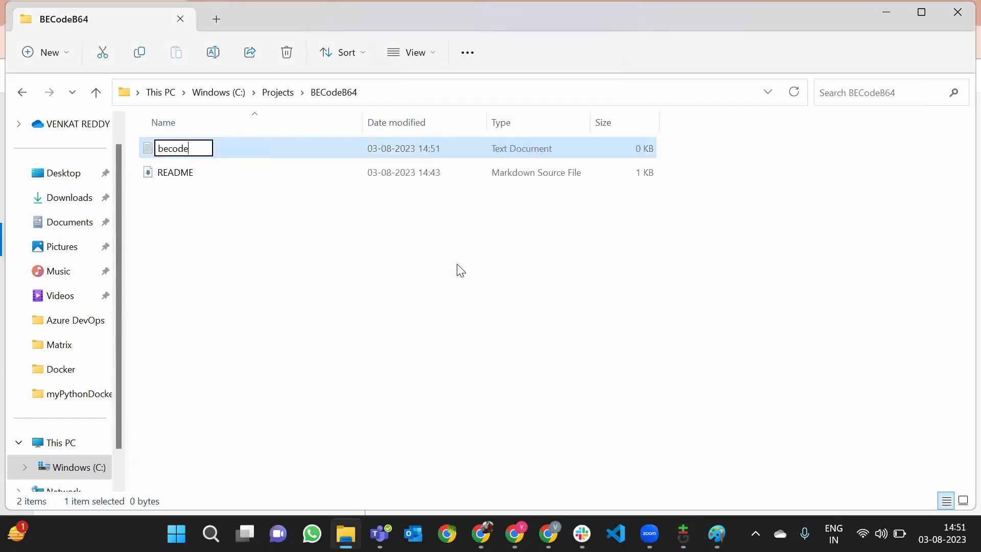
{"action": "key", "text": "Return"}
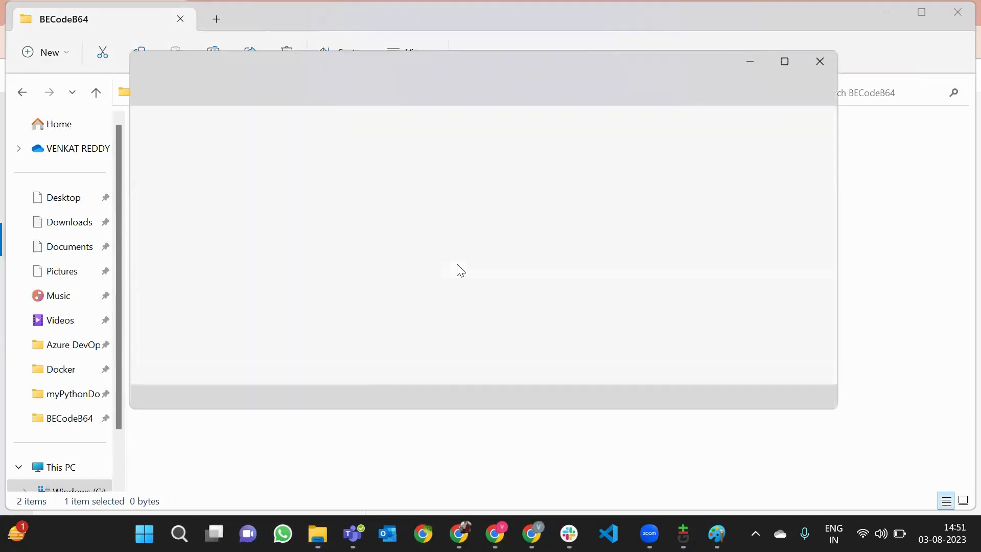
Enter "fdsfsdd" in the becode file, save it and close Notepad
{"action": "type", "text": "fdsfsdd"}
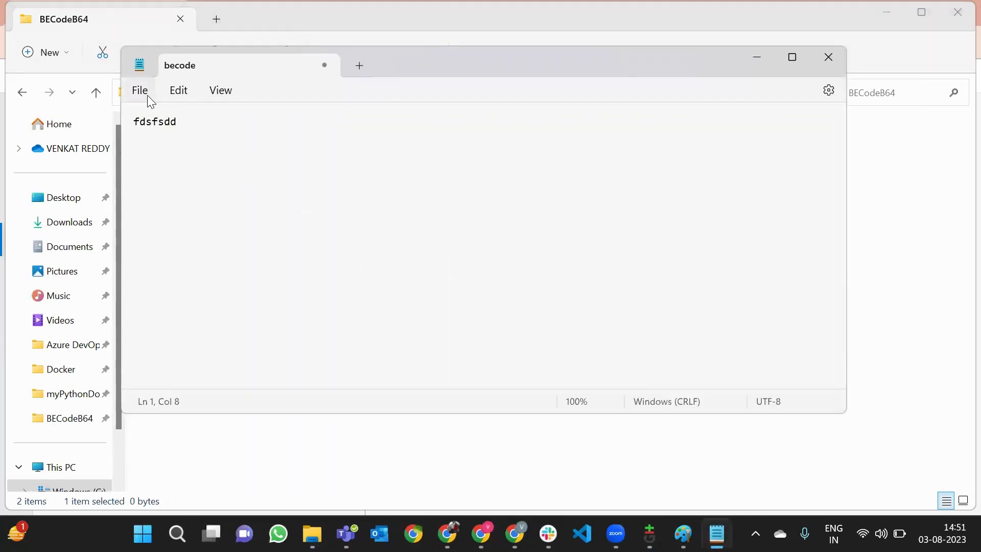
{"action": "left_click", "coordinate": [147, 95]}
{"action": "left_click", "coordinate": [182, 191]}
{"action": "left_click", "coordinate": [813, 65]}
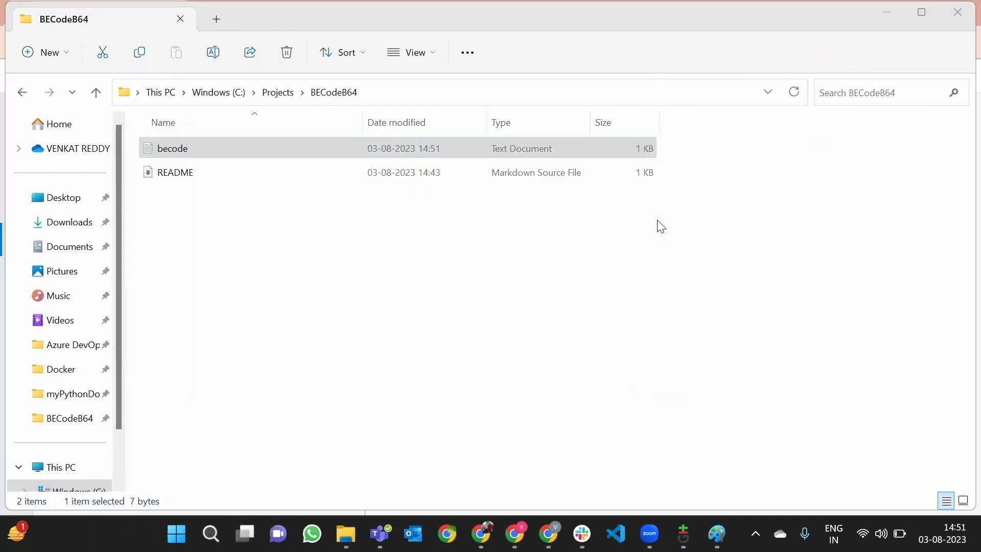
Switch to Git Gui, rescan the BECodeB64 repository and stage the untracked becode.txt file
{"action": "key", "text": "alt+Tab"}
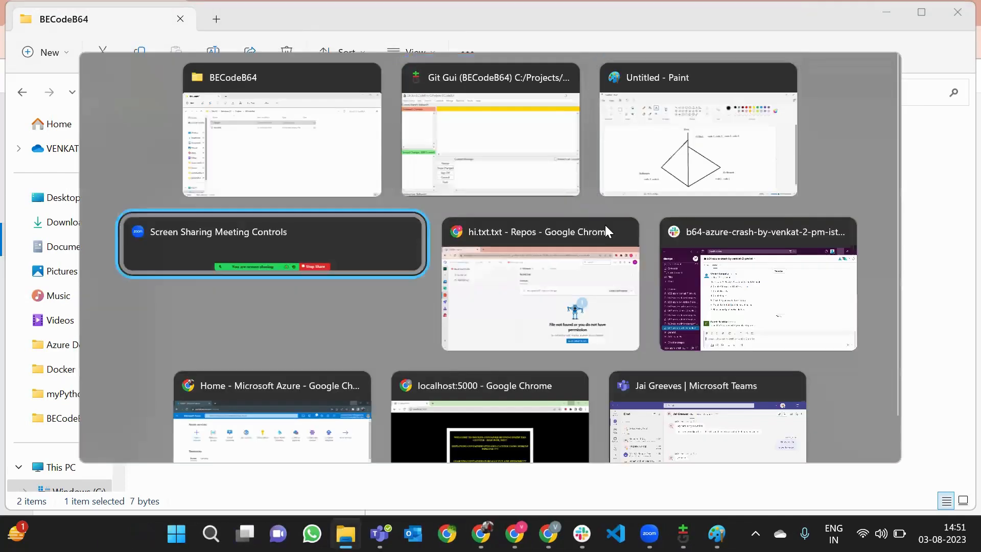
{"action": "key", "text": "alt+Tab"}
{"action": "key", "text": "alt+Tab"}
{"action": "key", "text": "alt+Tab"}
{"action": "key", "text": "alt+Tab"}
{"action": "key", "text": "alt+Tab"}
{"action": "key", "text": "alt+Tab"}
{"action": "key", "text": "alt+Tab"}
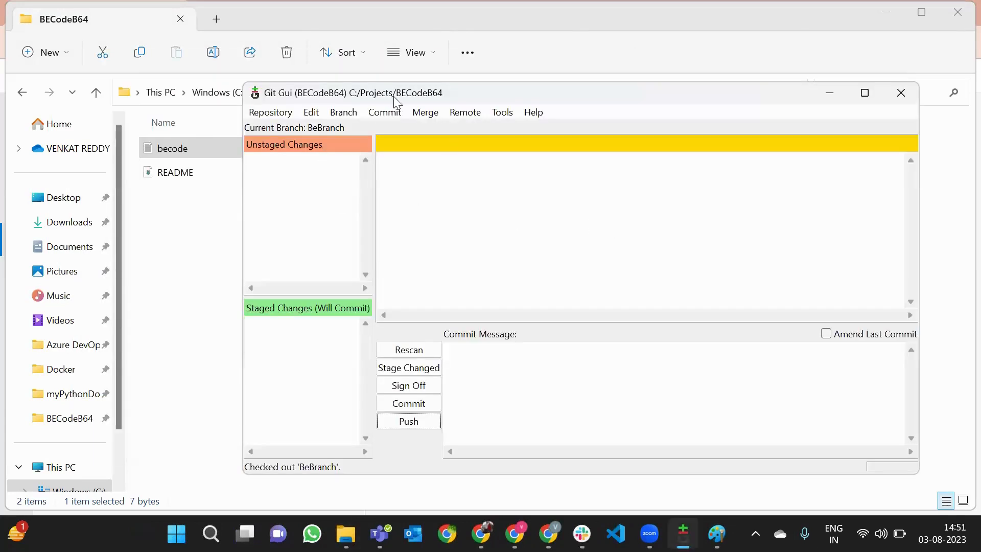
{"action": "left_click_drag", "start_coordinate": [394, 97], "coordinate": [434, 82]}
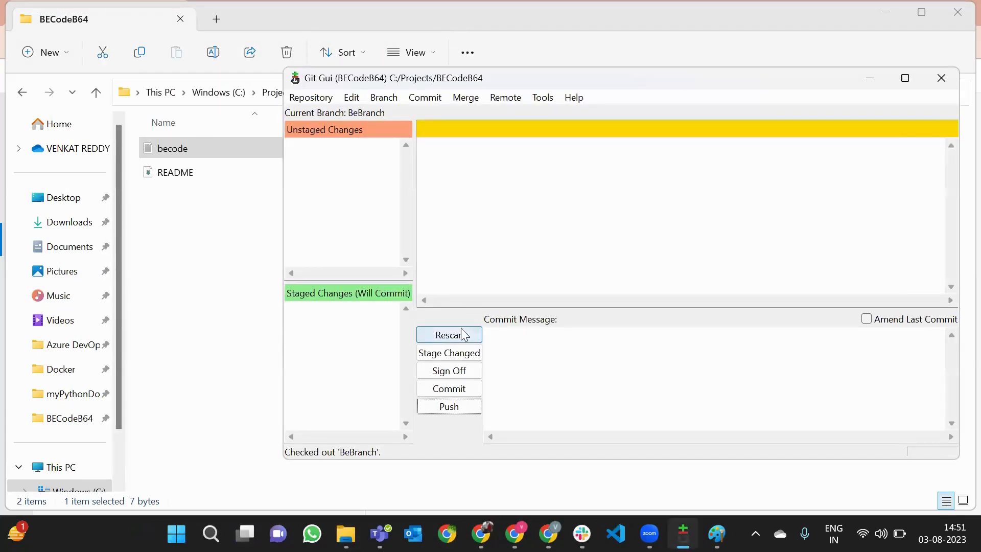
{"action": "left_click", "coordinate": [463, 334]}
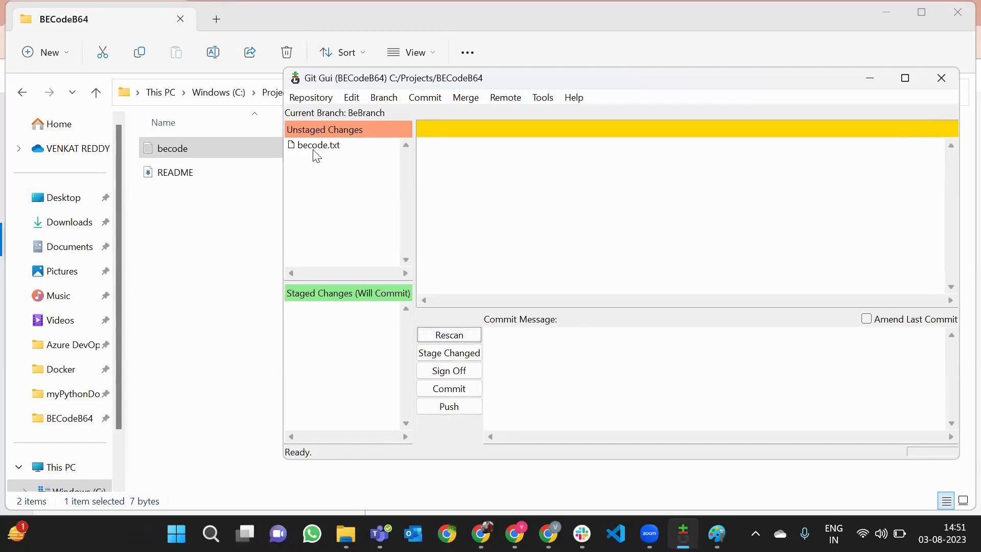
{"action": "left_click", "coordinate": [450, 356]}
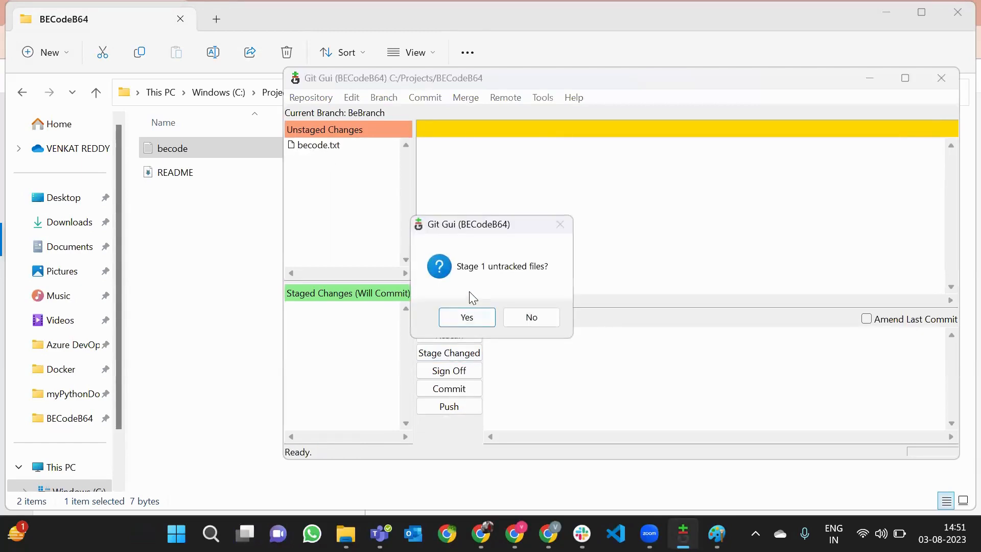
{"action": "left_click", "coordinate": [479, 315]}
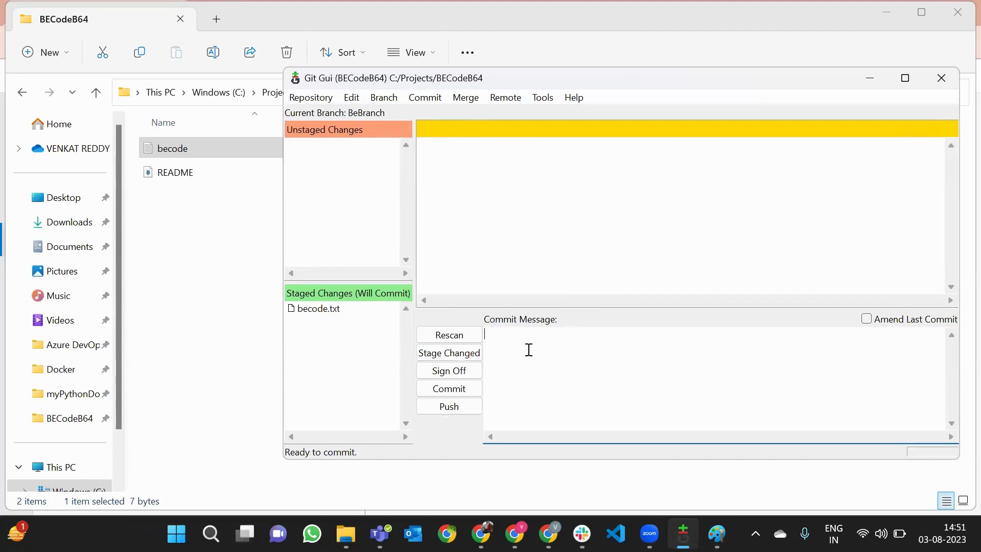
Commit the staged file with the message "becode commit" and push BeBranch to the origin remote
{"action": "type", "text": "becode commit"}
{"action": "left_click", "coordinate": [440, 386]}
{"action": "left_click", "coordinate": [451, 409]}
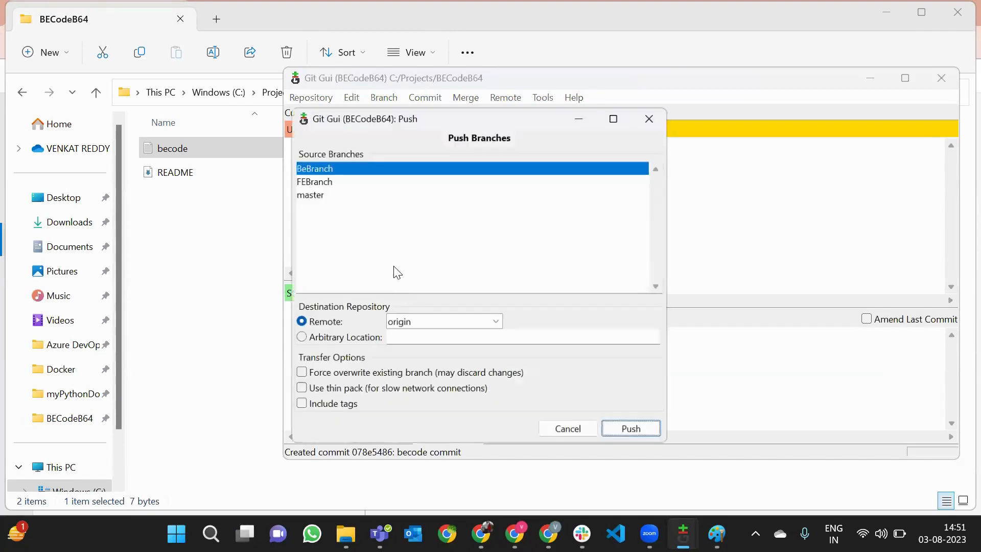
{"action": "left_click", "coordinate": [632, 431]}
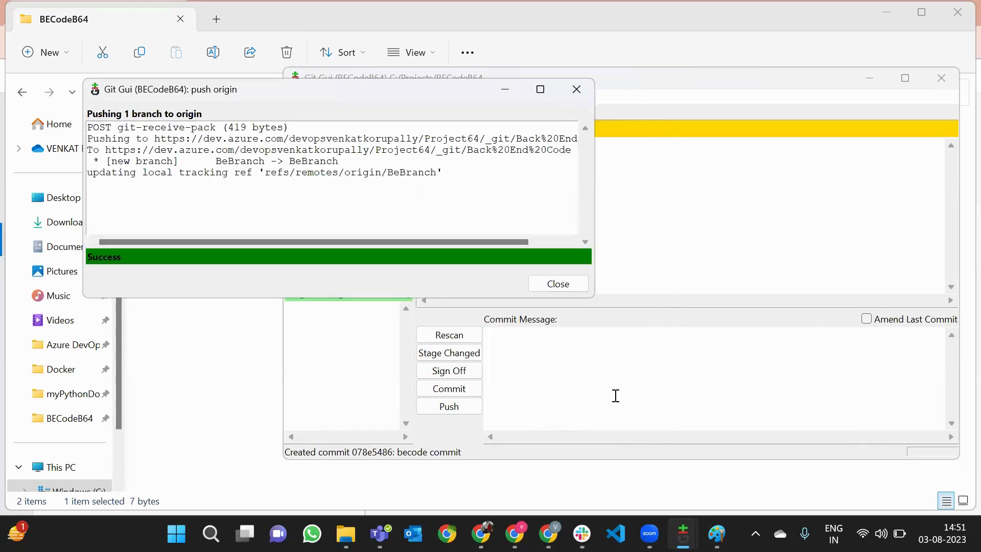
{"action": "left_click", "coordinate": [557, 284]}
Switch to Azure Repos in Chrome, compare the files on the master, FEBranch and BeBranch branches, and review the branching diagram in Paint
{"action": "key", "text": "alt+Tab"}
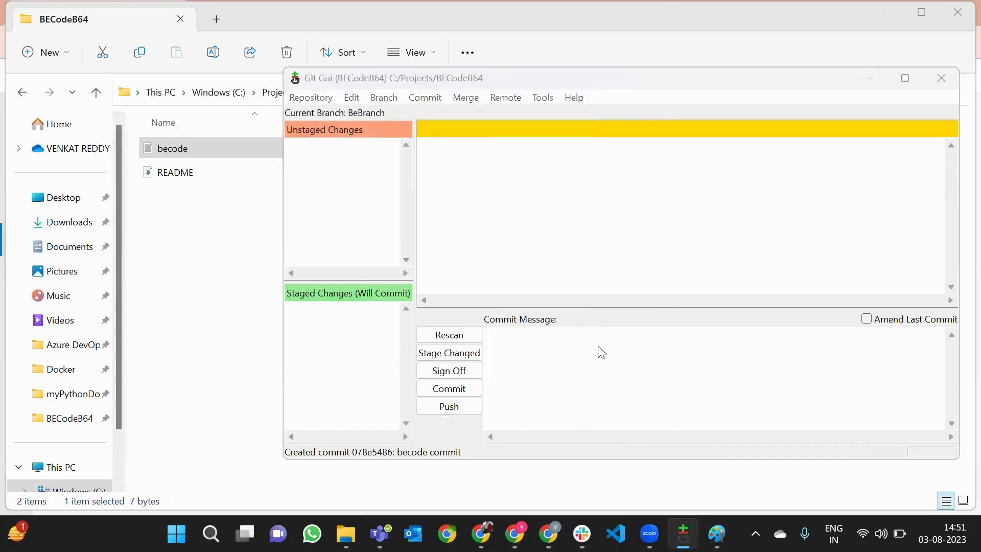
{"action": "key", "text": "alt+Tab"}
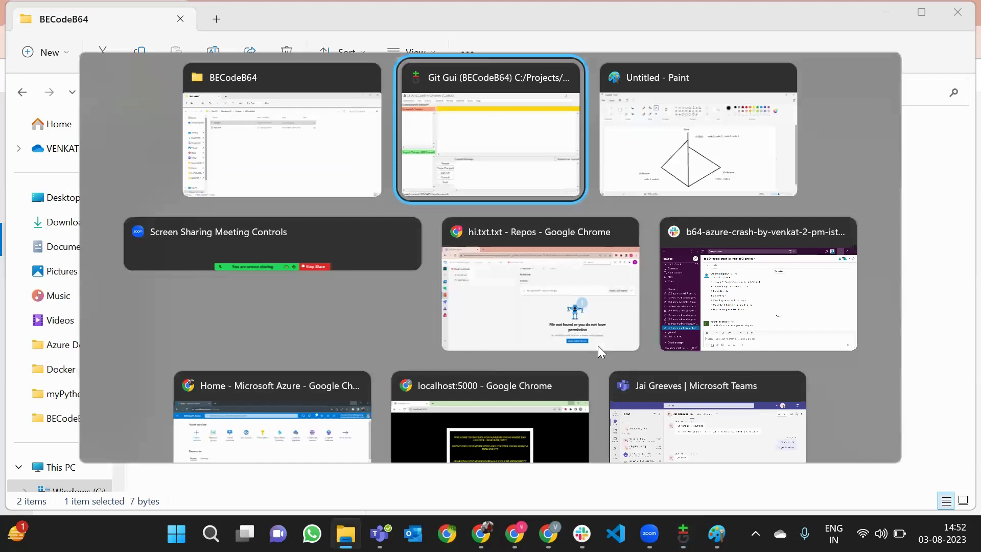
{"action": "key", "text": "alt+Tab"}
{"action": "key", "text": "alt+Tab"}
{"action": "key", "text": "alt+Tab"}
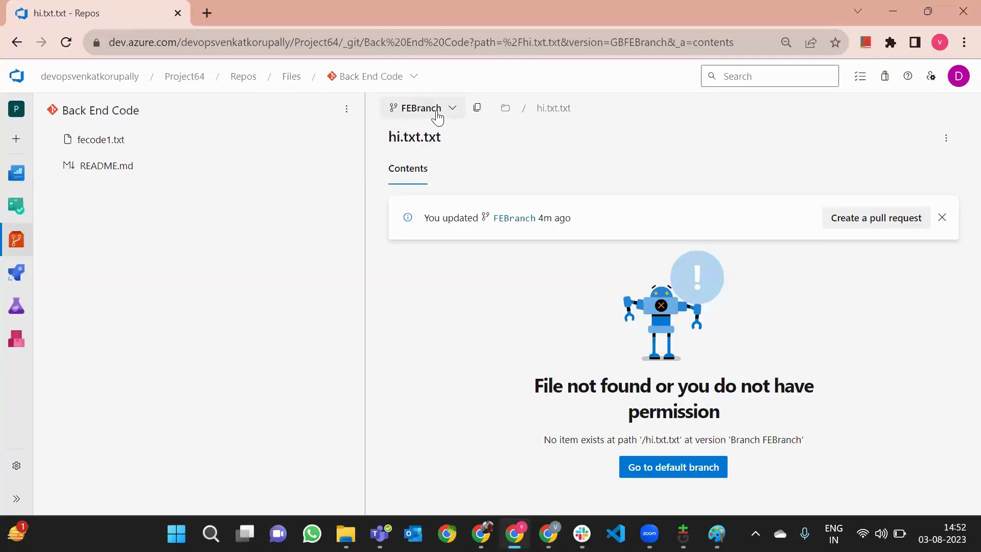
{"action": "left_click", "coordinate": [434, 111]}
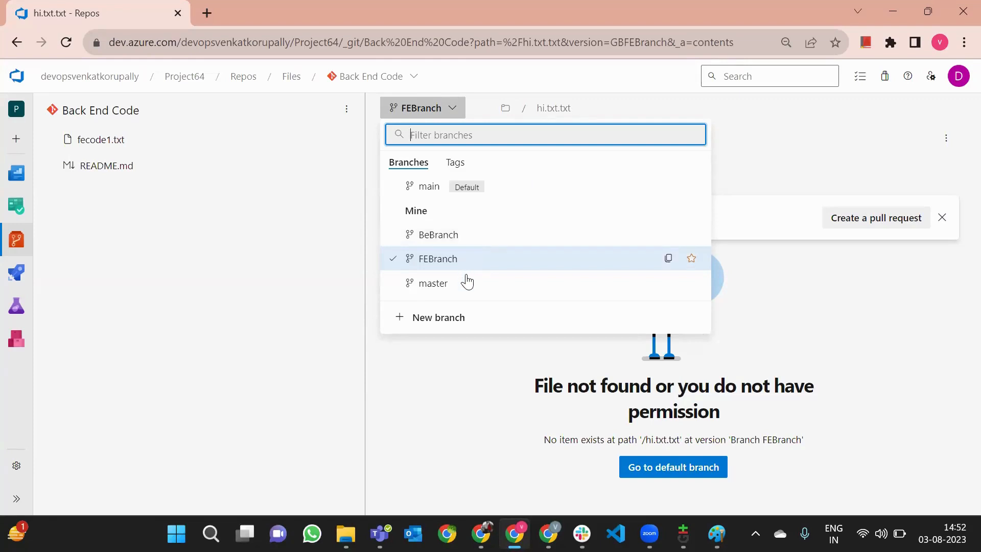
{"action": "left_click", "coordinate": [433, 283]}
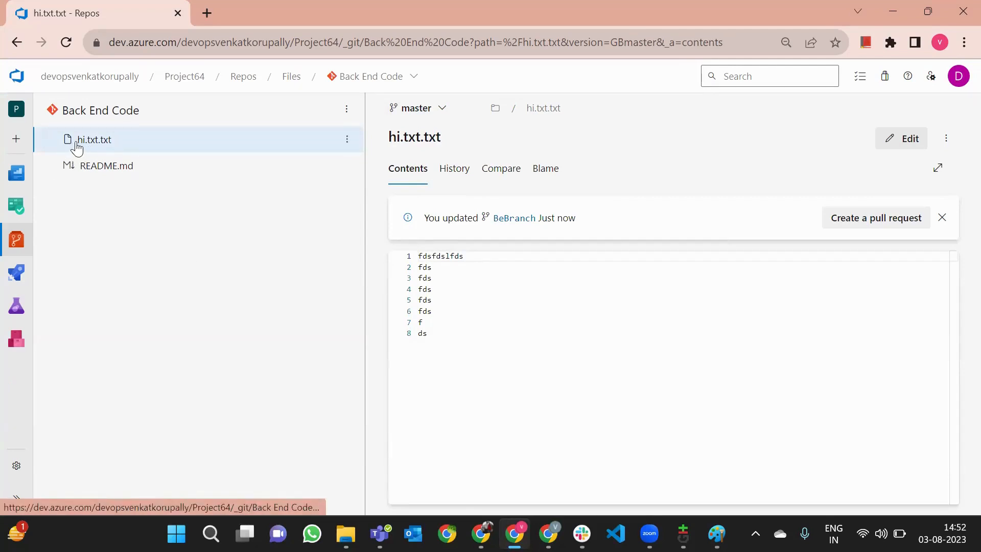
{"action": "left_click", "coordinate": [413, 110]}
{"action": "left_click", "coordinate": [450, 261]}
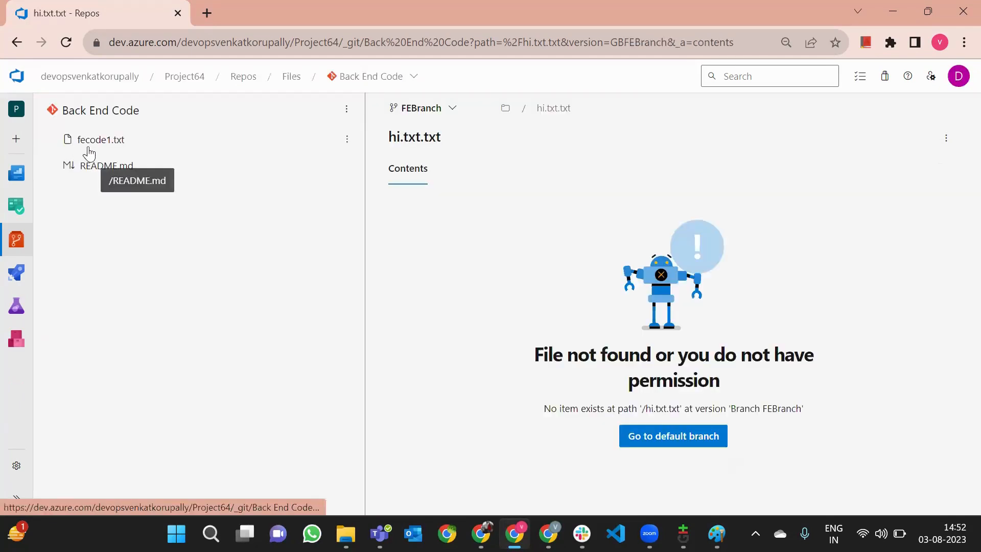
{"action": "left_click", "coordinate": [416, 112]}
{"action": "left_click", "coordinate": [449, 236]}
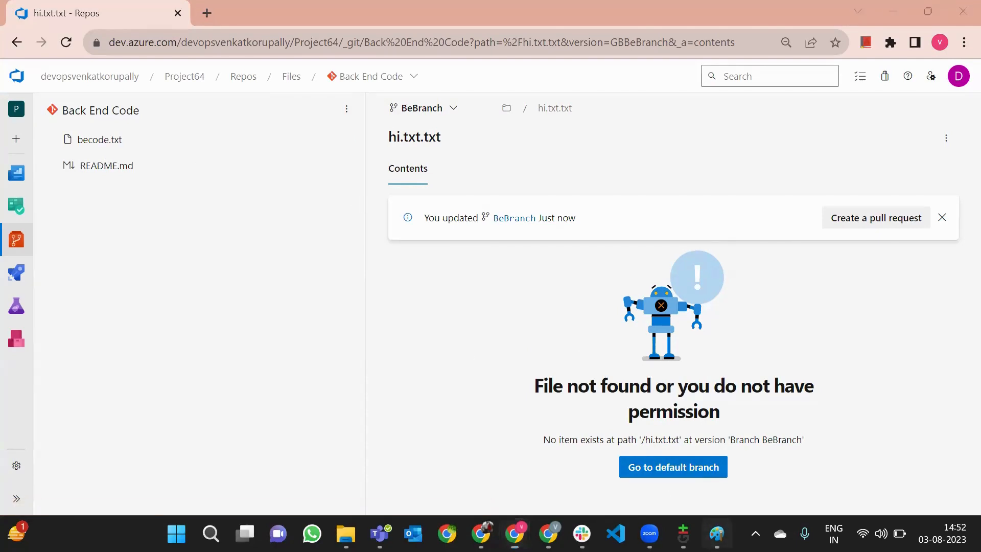
{"action": "left_click", "coordinate": [716, 533]}
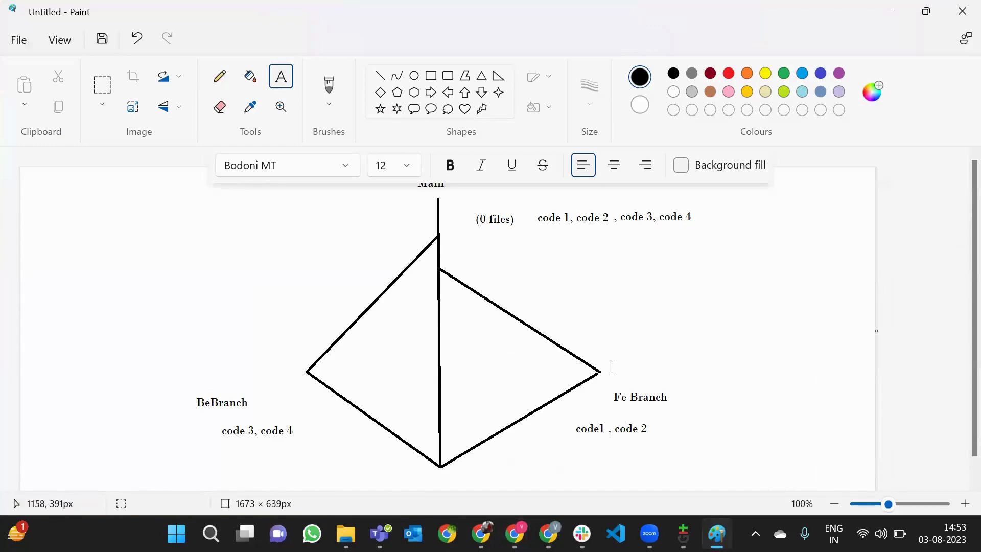
{"action": "left_click", "coordinate": [883, 14]}
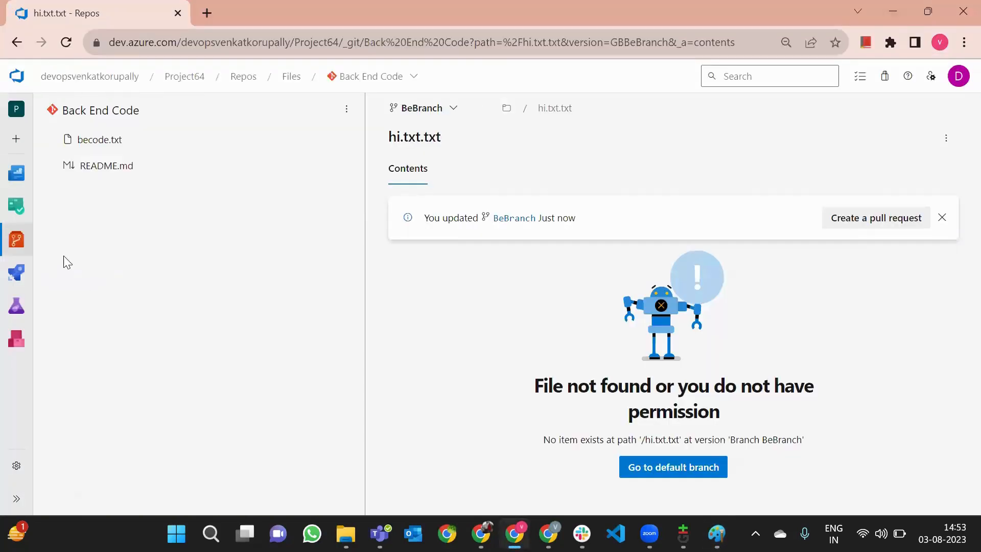
Start a new pull request in Back End Code with master as the source branch and main as the target
{"action": "mouse_move", "coordinate": [17, 240]}
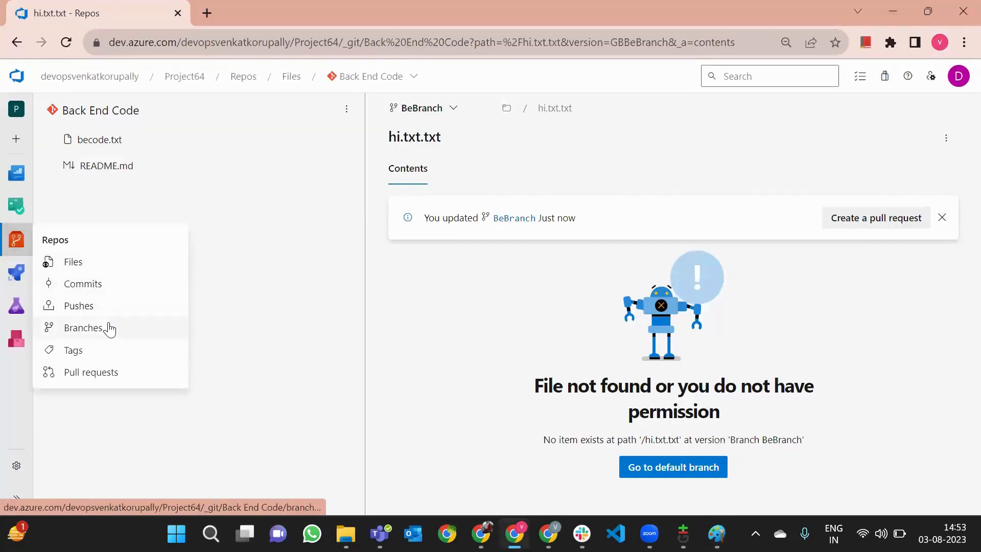
{"action": "left_click", "coordinate": [123, 373]}
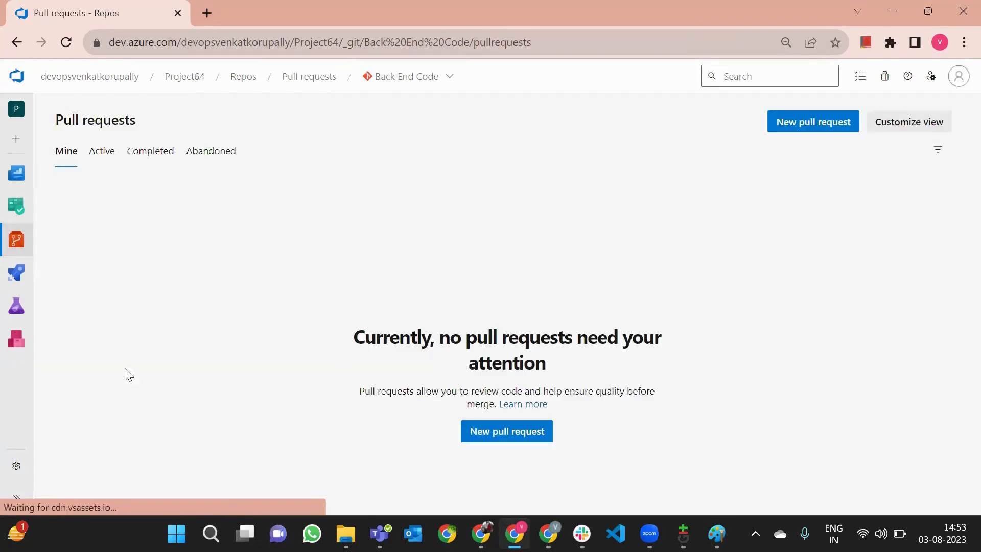
{"action": "left_click", "coordinate": [810, 126]}
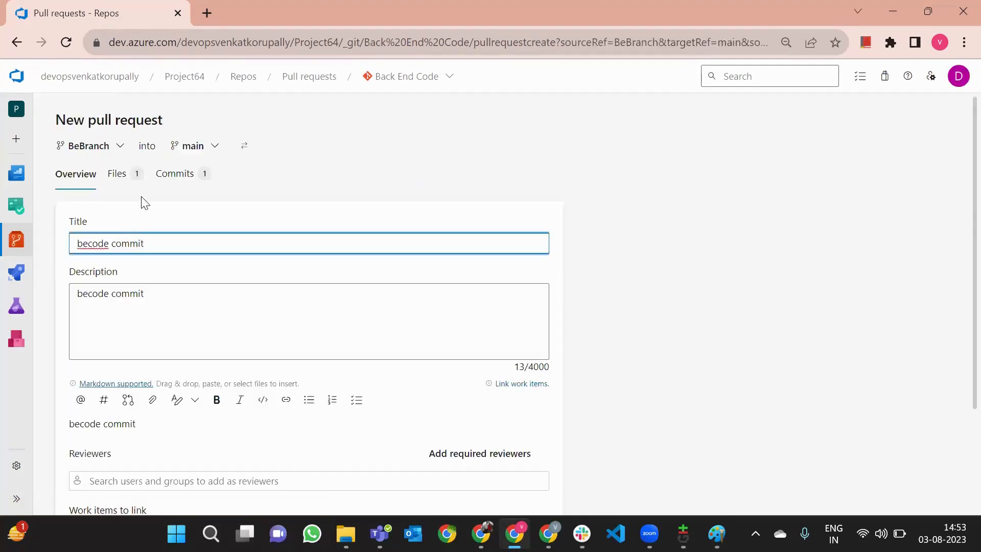
{"action": "left_click", "coordinate": [98, 149]}
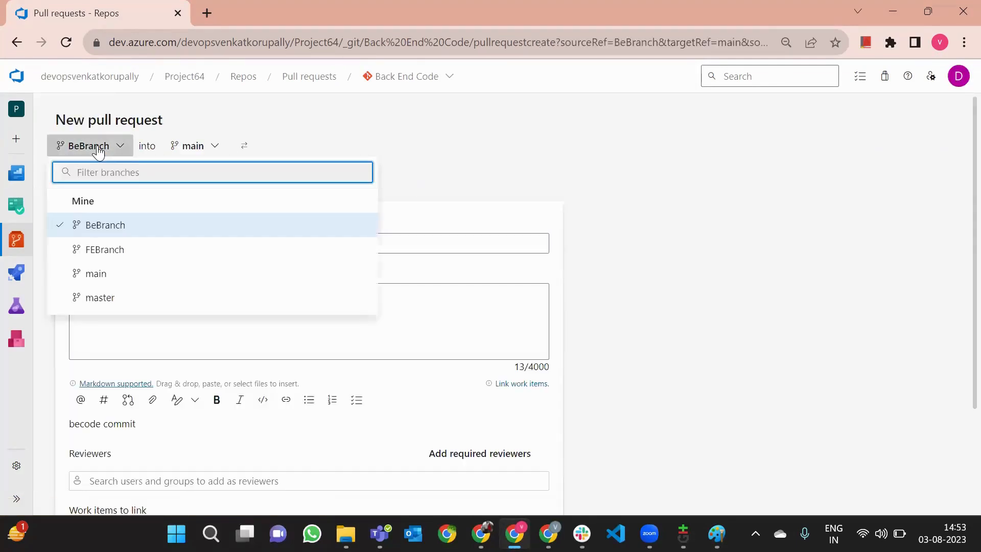
{"action": "left_click", "coordinate": [134, 298]}
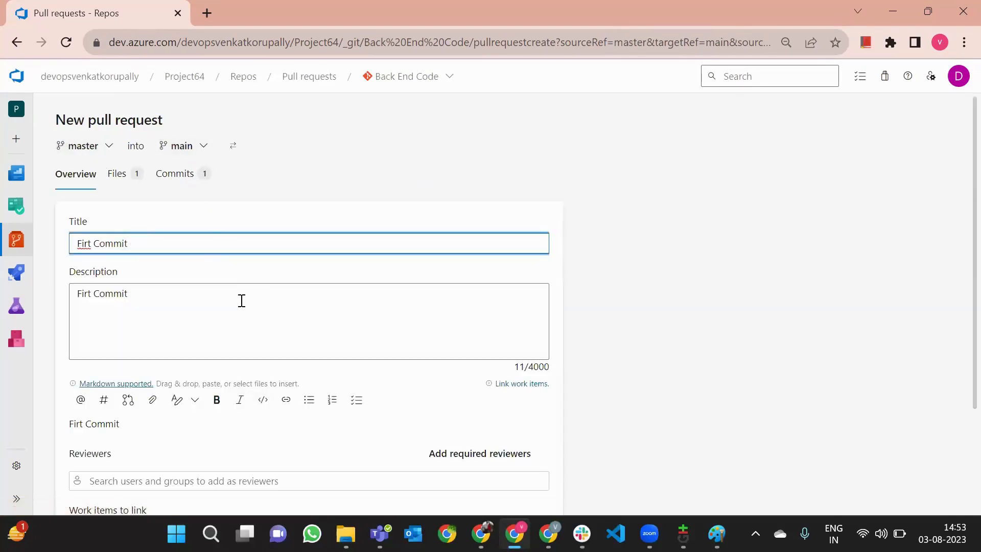
Create the "Firt Commit" pull request and complete its merge into main
{"action": "scroll", "coordinate": [240, 299], "scroll_direction": "down", "scroll_amount": 1}
{"action": "scroll", "coordinate": [316, 353], "scroll_direction": "down", "scroll_amount": 1}
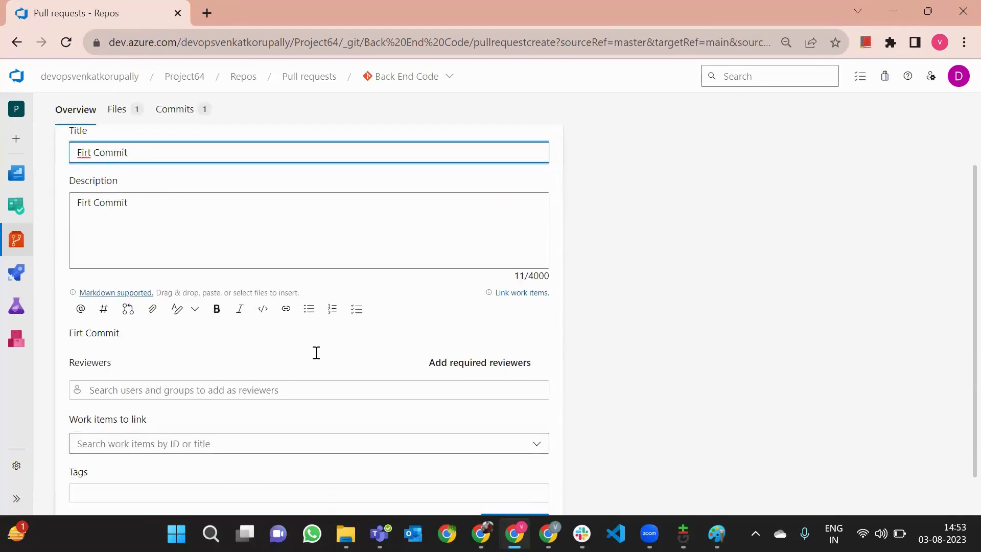
{"action": "left_click", "coordinate": [503, 480]}
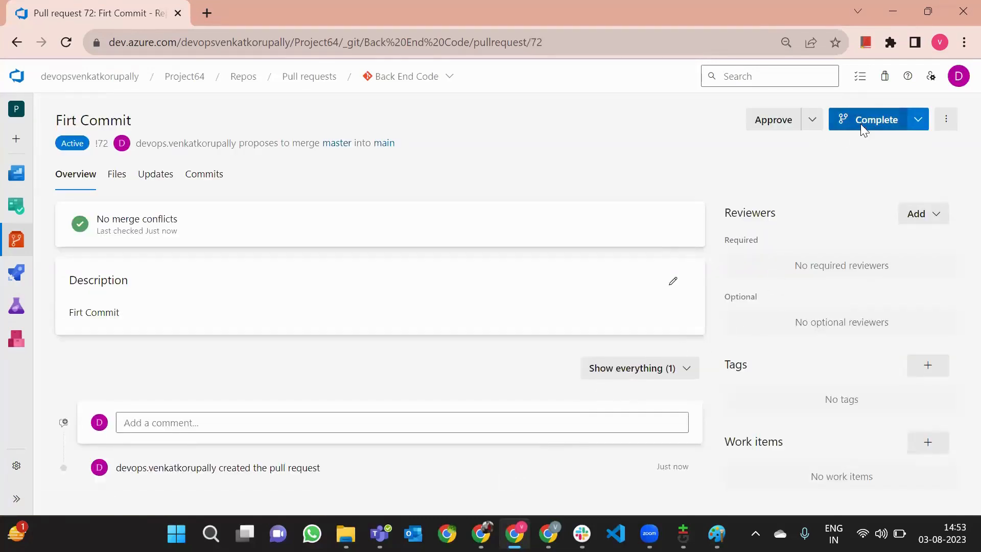
{"action": "left_click", "coordinate": [860, 124]}
{"action": "left_click", "coordinate": [895, 490]}
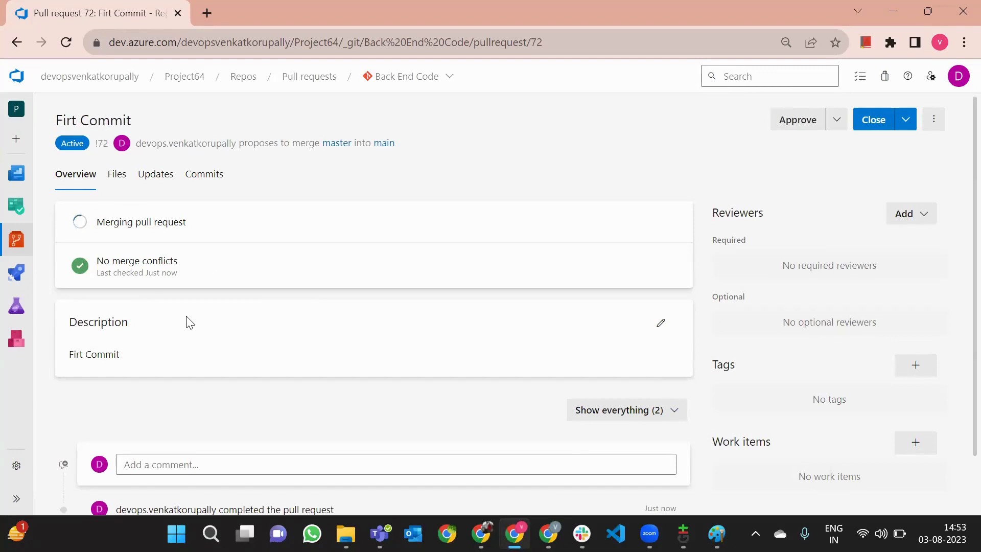
Open the Back End Code repository files and view the contents of the main branch
{"action": "mouse_move", "coordinate": [16, 239]}
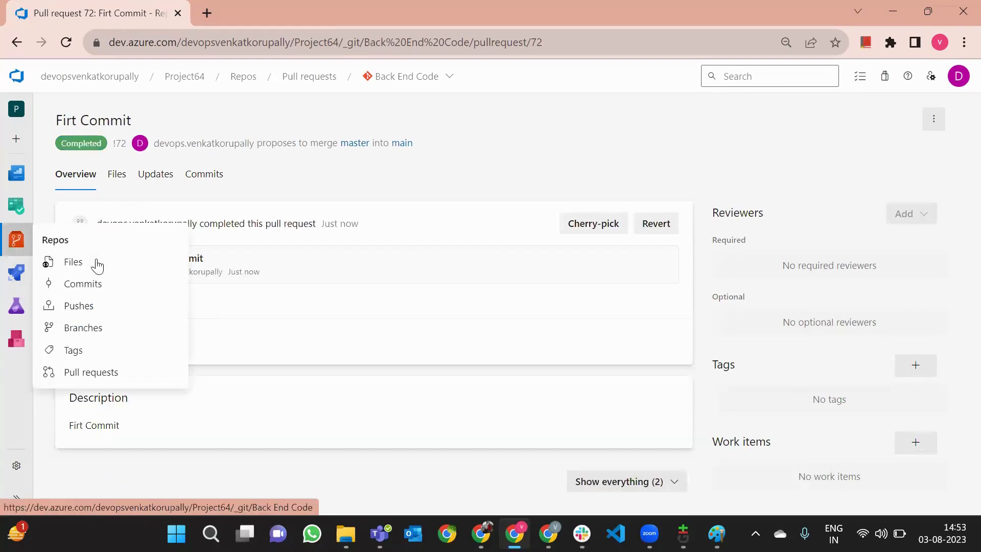
{"action": "left_click", "coordinate": [97, 264]}
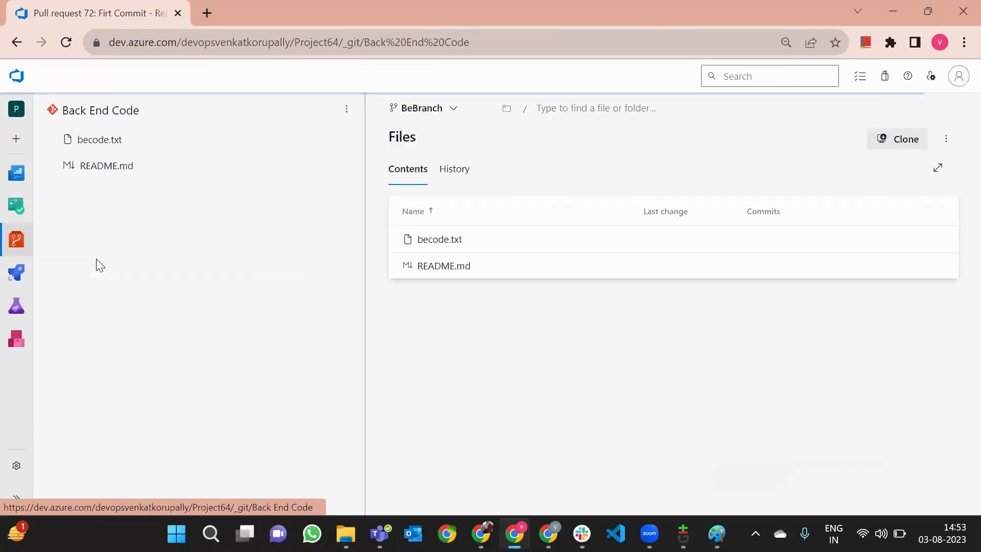
{"action": "left_click", "coordinate": [439, 119]}
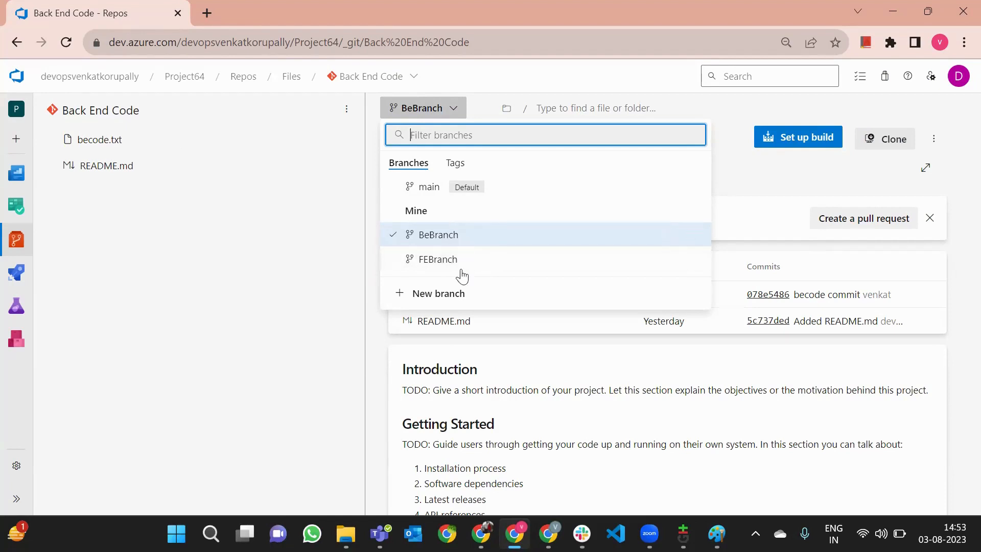
{"action": "left_click", "coordinate": [429, 187]}
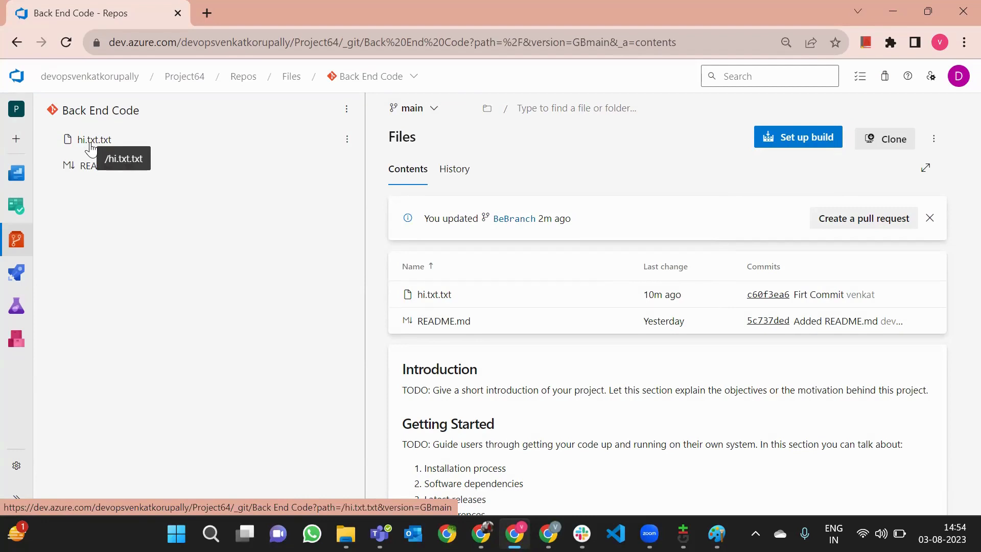
Start a pull request from BeBranch into main and add the first suggested user as reviewer
{"action": "left_click", "coordinate": [842, 218]}
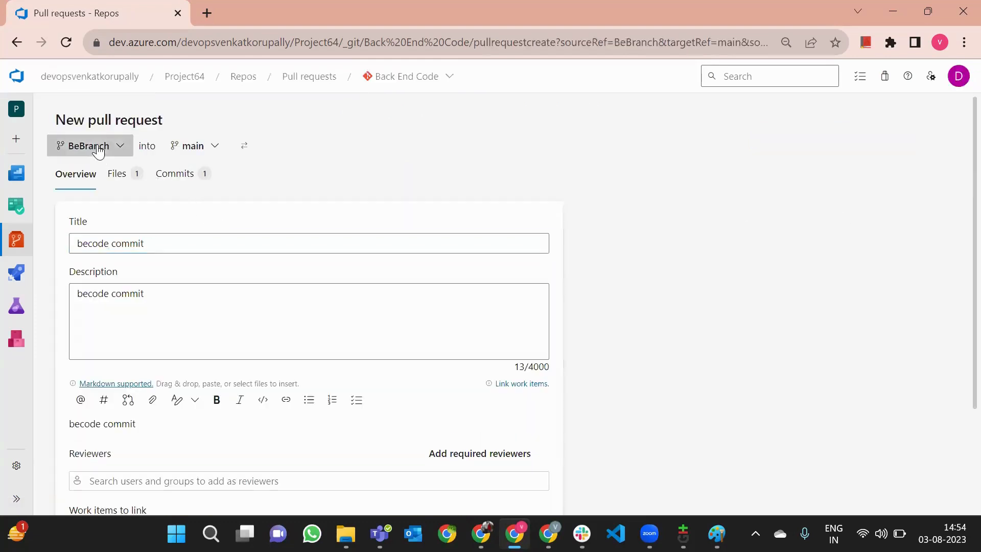
{"action": "left_click", "coordinate": [98, 149]}
{"action": "left_click", "coordinate": [99, 149]}
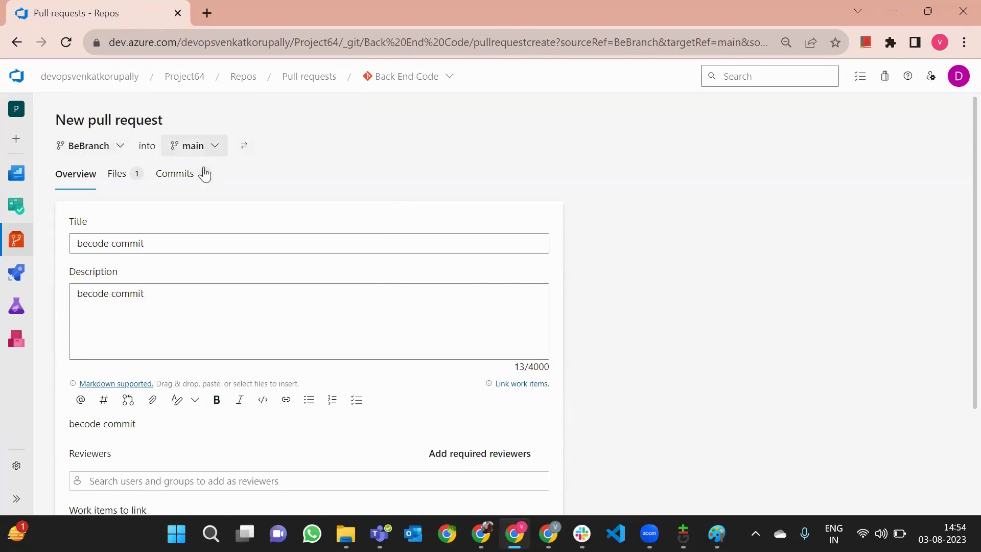
{"action": "scroll", "coordinate": [411, 316], "scroll_direction": "down", "scroll_amount": 2}
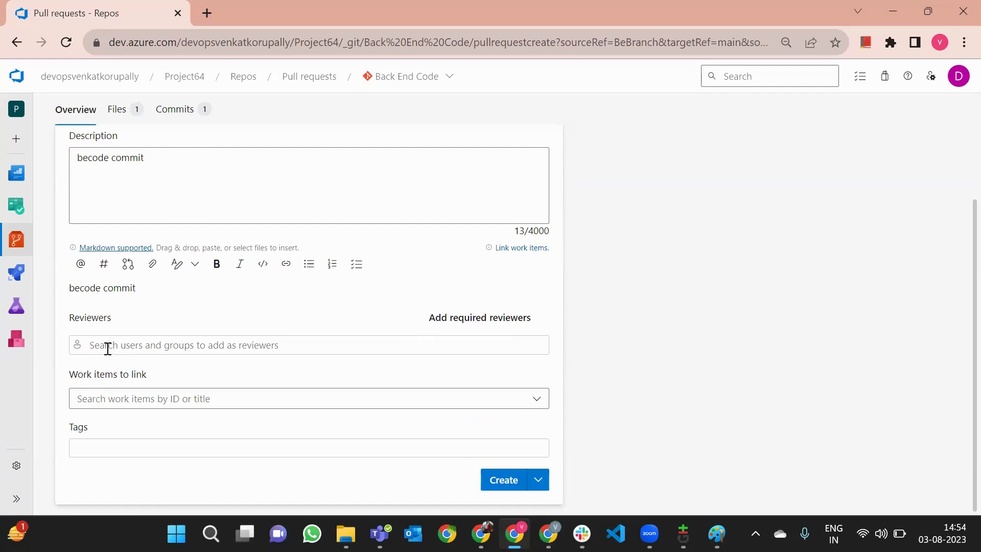
{"action": "left_click", "coordinate": [107, 349]}
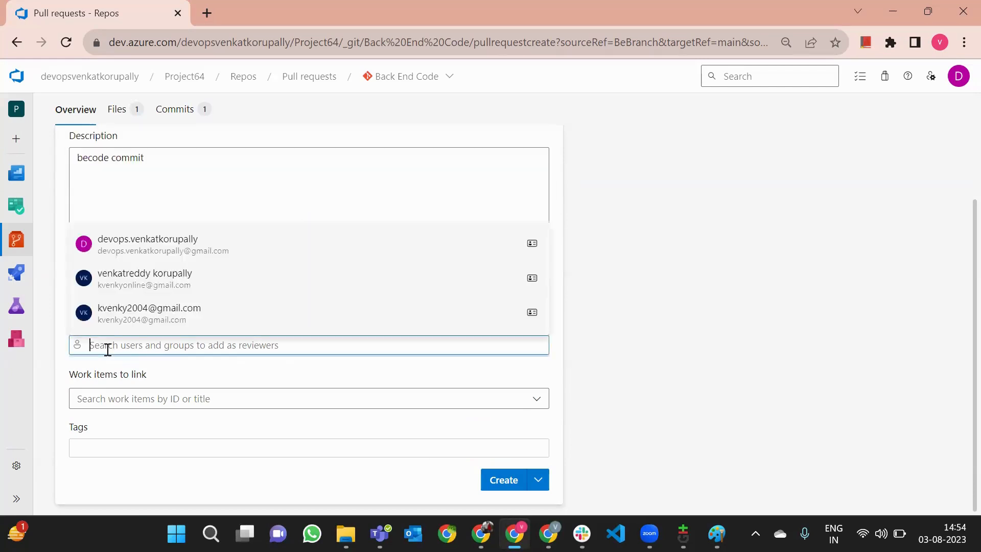
{"action": "left_click", "coordinate": [149, 250]}
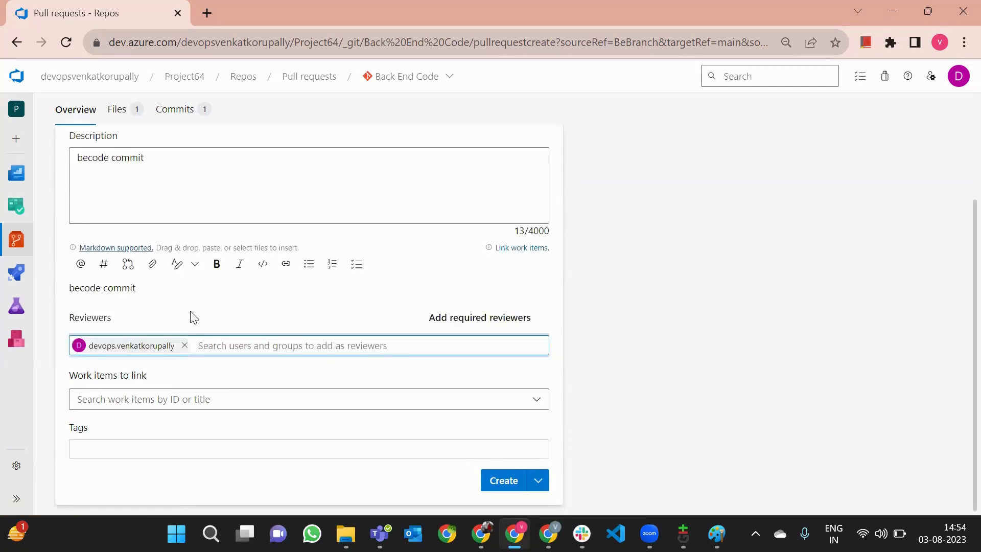
{"action": "scroll", "coordinate": [194, 317], "scroll_direction": "up", "scroll_amount": 3}
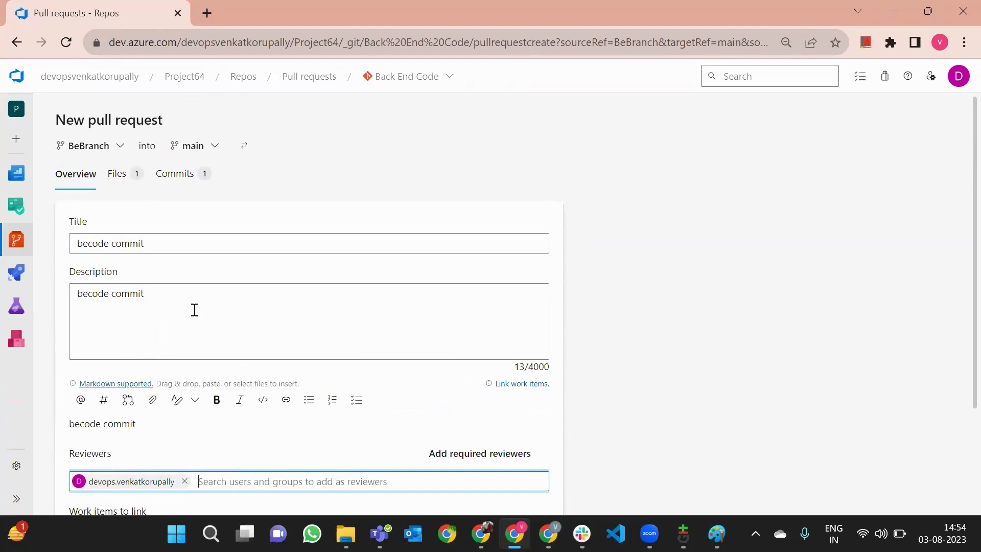
Create the "becode commit" pull request from BeBranch into main after reviewing the branching diagram
{"action": "left_click", "coordinate": [717, 534]}
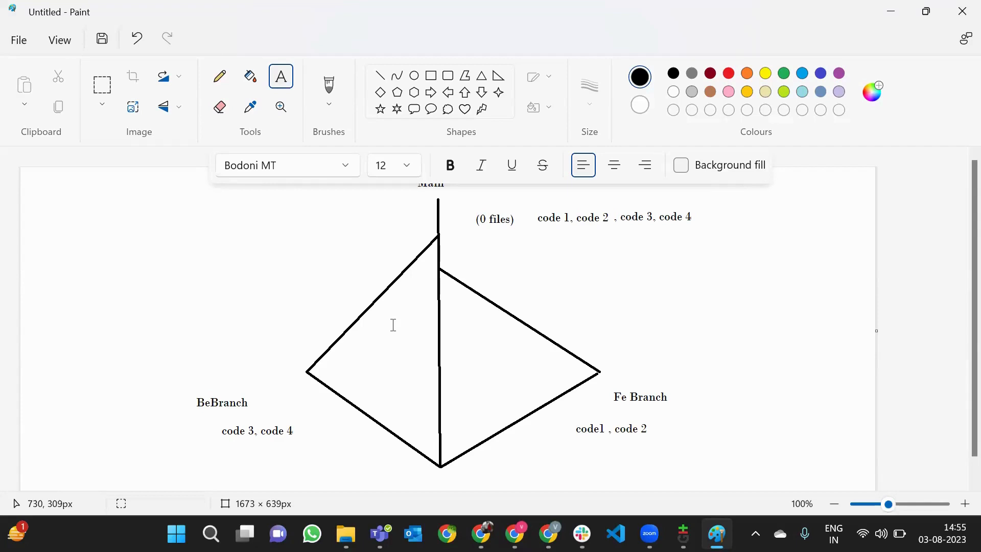
{"action": "key", "text": "alt+Tab"}
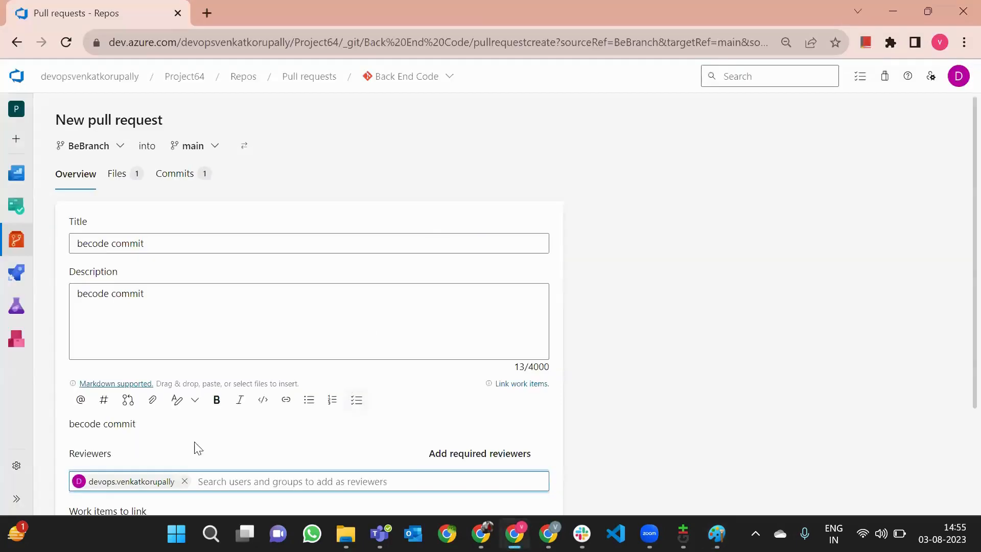
{"action": "scroll", "coordinate": [401, 398], "scroll_direction": "down", "scroll_amount": 3}
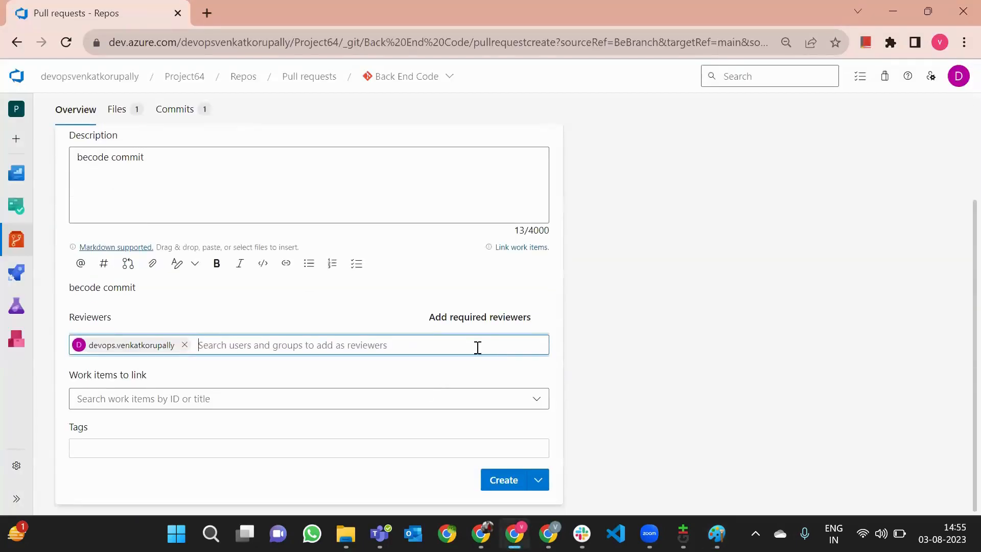
{"action": "left_click", "coordinate": [517, 483]}
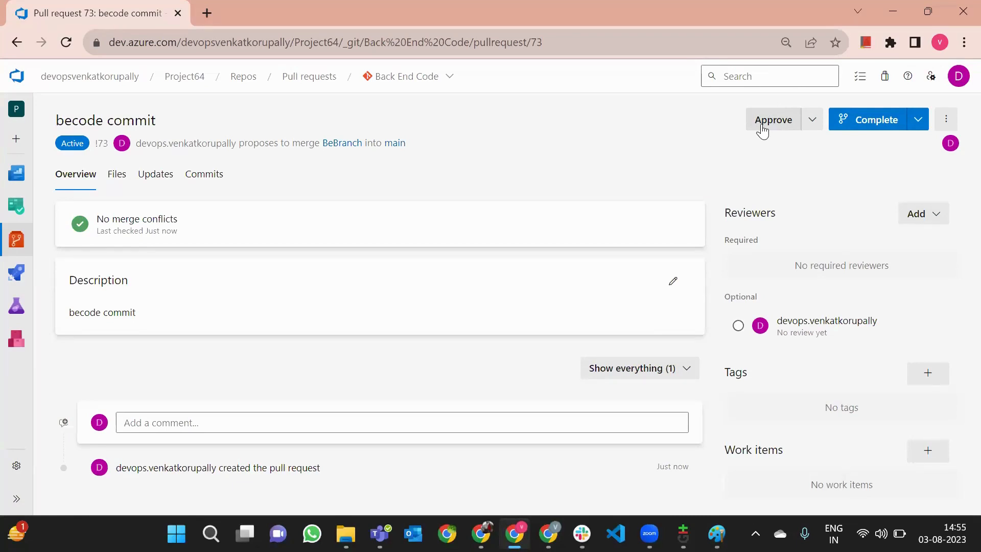
Approve the "becode commit" pull request and complete its merge into main with the BeBranch deletion option enabled
{"action": "left_click", "coordinate": [761, 127]}
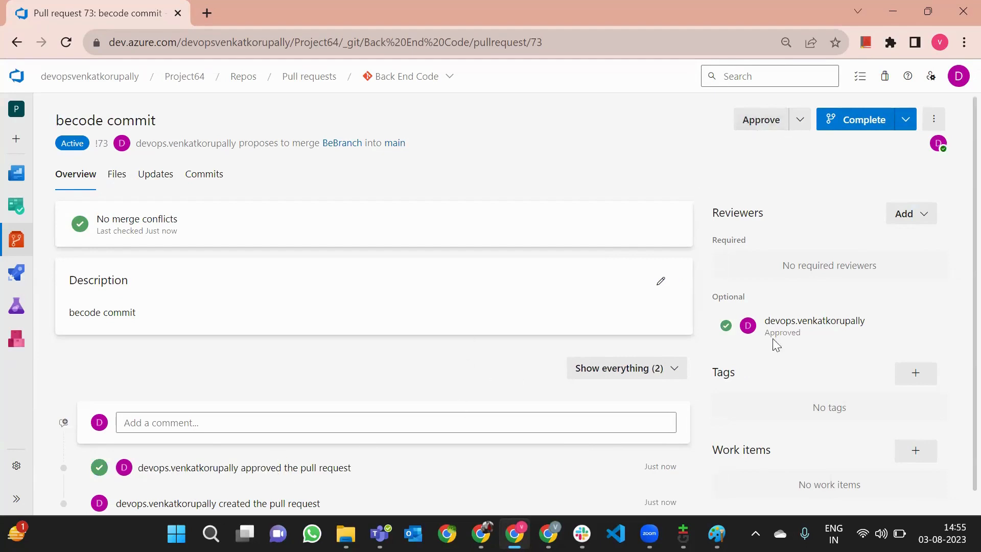
{"action": "left_click", "coordinate": [868, 118]}
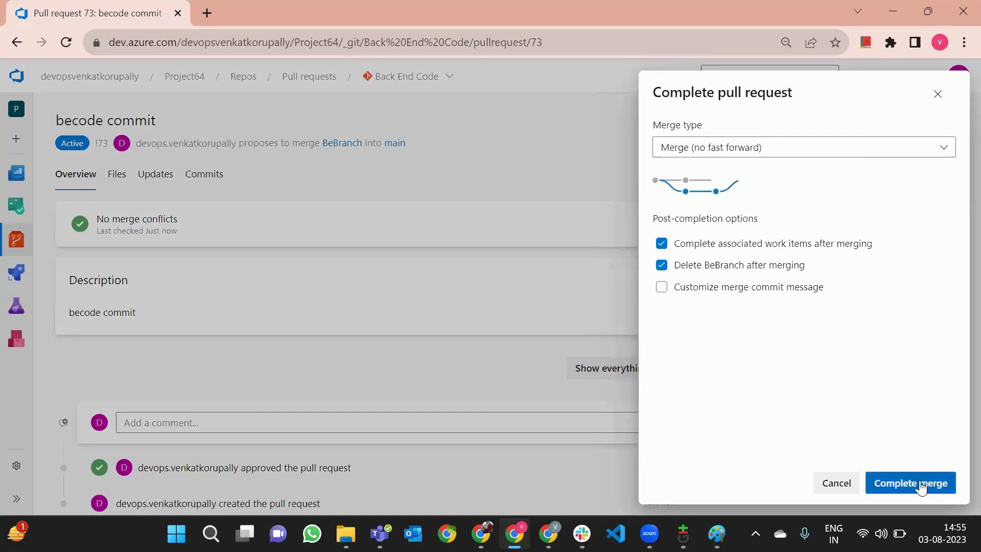
{"action": "left_click", "coordinate": [914, 482]}
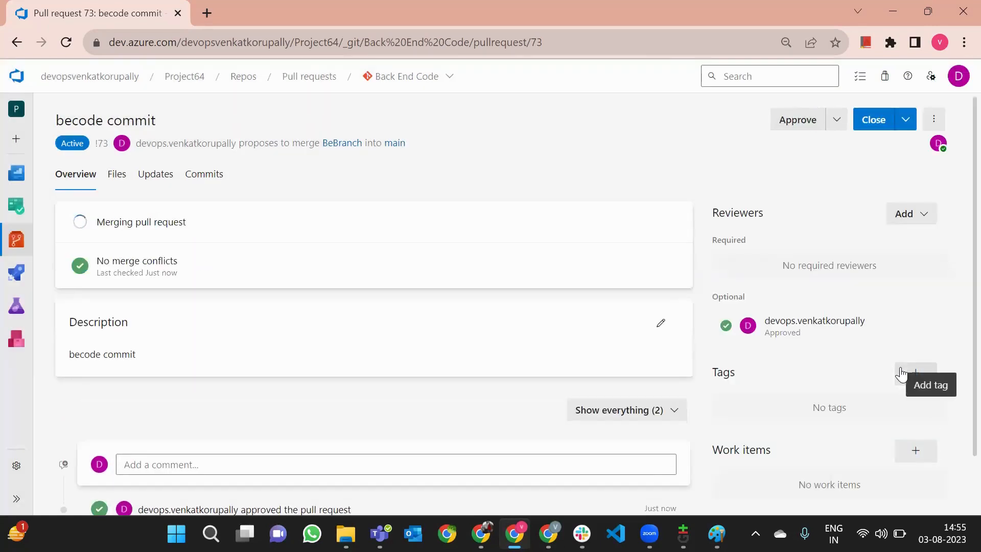
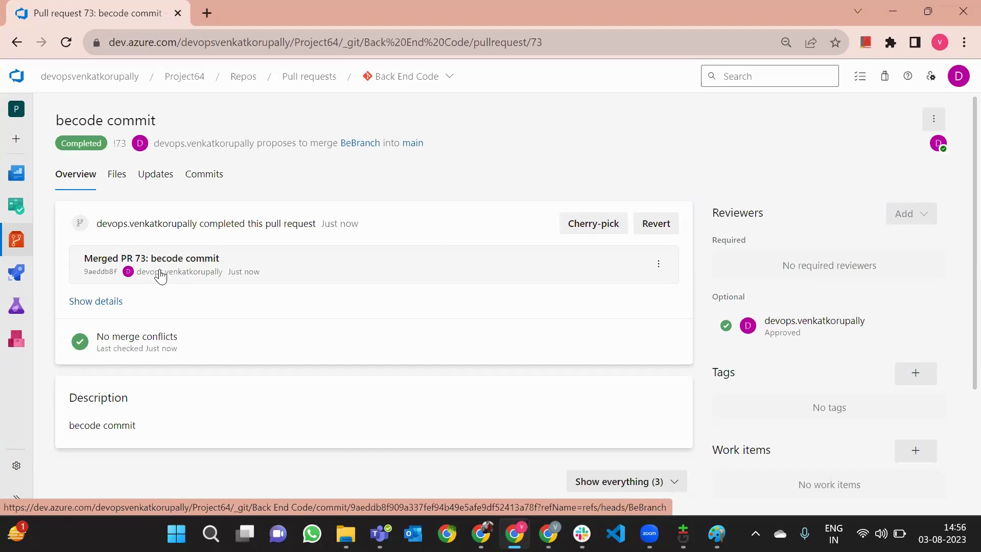
{"action": "mouse_move", "coordinate": [17, 273]}
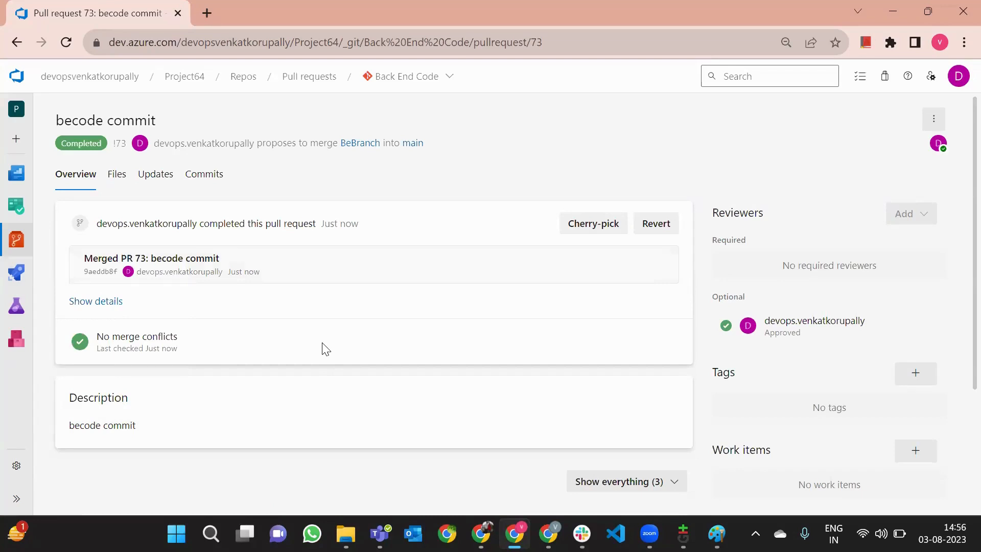
Switch to Paint and start a new blank drawing, discarding the unsaved branching diagram
{"action": "left_click", "coordinate": [716, 533]}
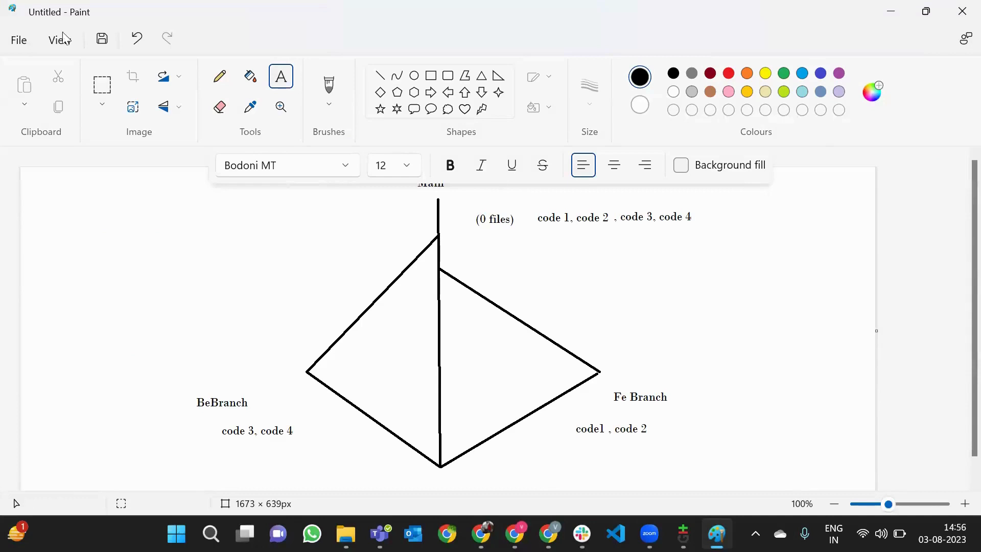
{"action": "left_click", "coordinate": [28, 38]}
{"action": "left_click", "coordinate": [47, 65]}
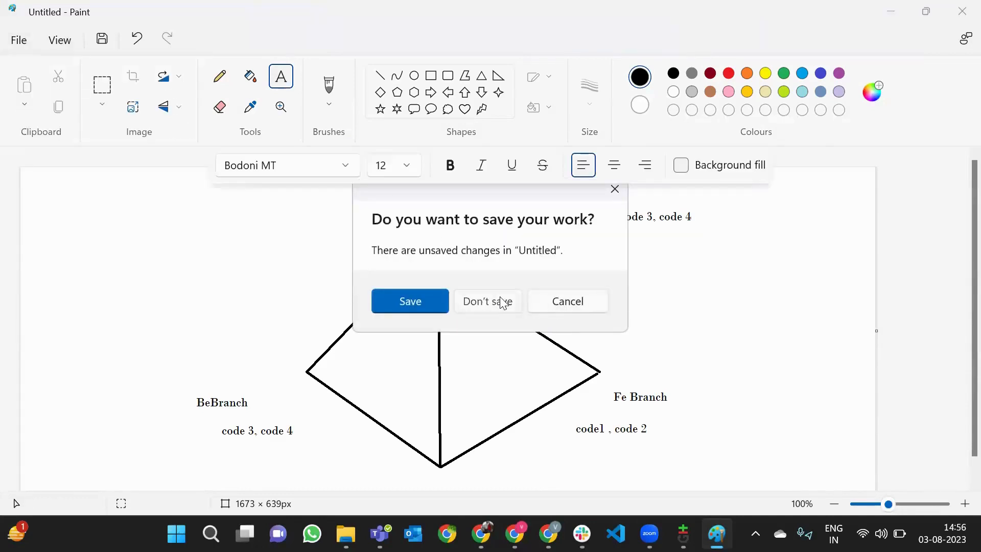
{"action": "left_click", "coordinate": [501, 301]}
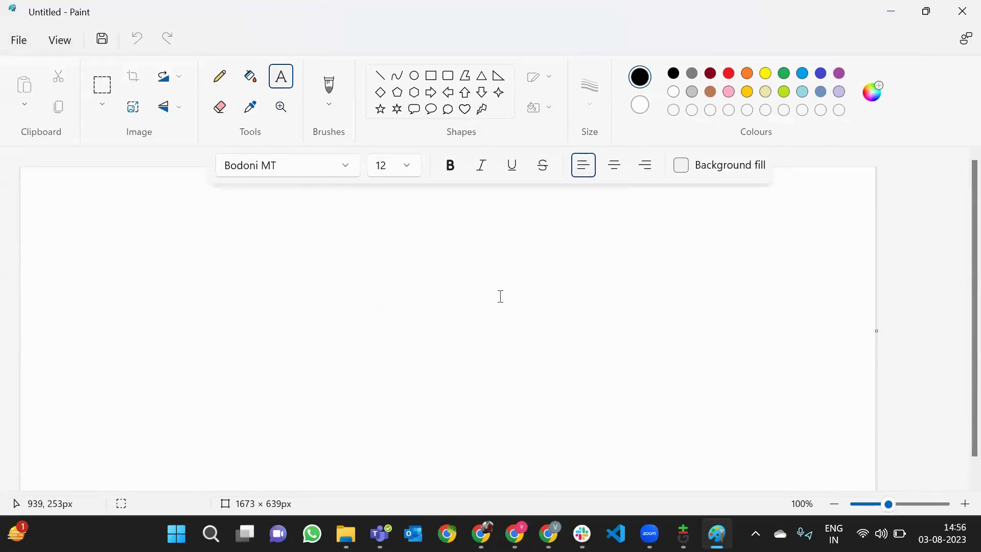
Draw a central vertical line about 522 px tall, a branch rising right from its base, and a short sub-branch on that branch
{"action": "left_click", "coordinate": [380, 76]}
{"action": "left_click_drag", "start_coordinate": [441, 462], "coordinate": [439, 196]}
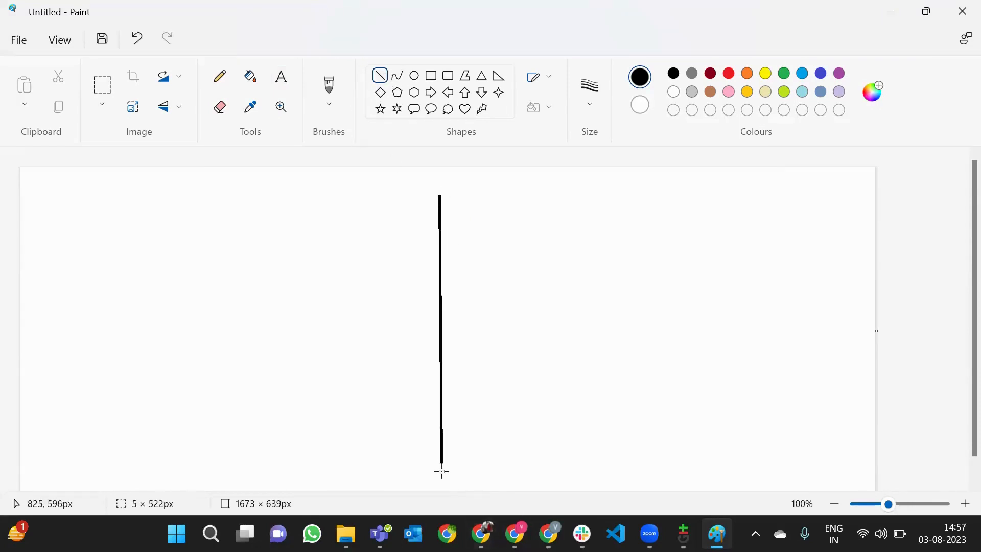
{"action": "left_click_drag", "start_coordinate": [442, 462], "coordinate": [582, 373]}
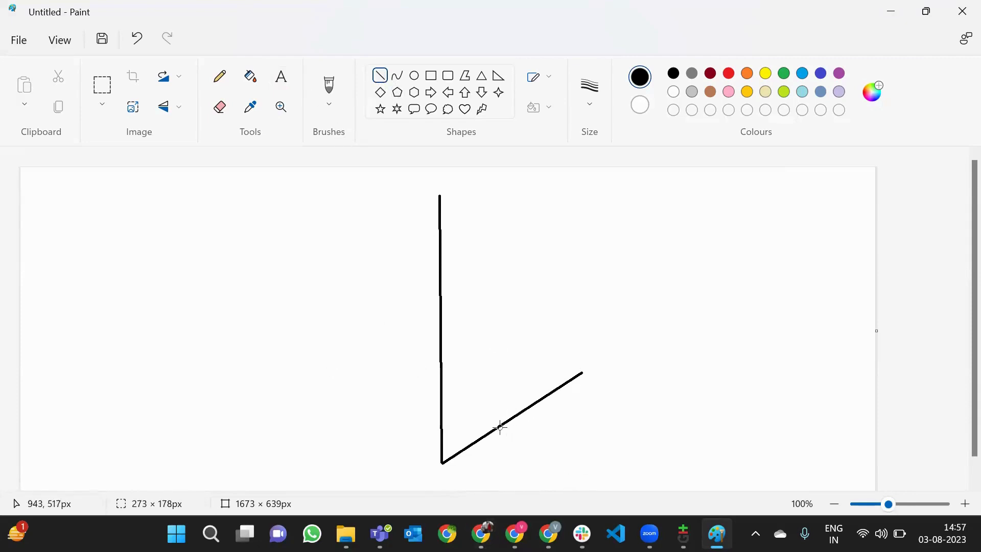
{"action": "left_click_drag", "start_coordinate": [499, 427], "coordinate": [563, 434]}
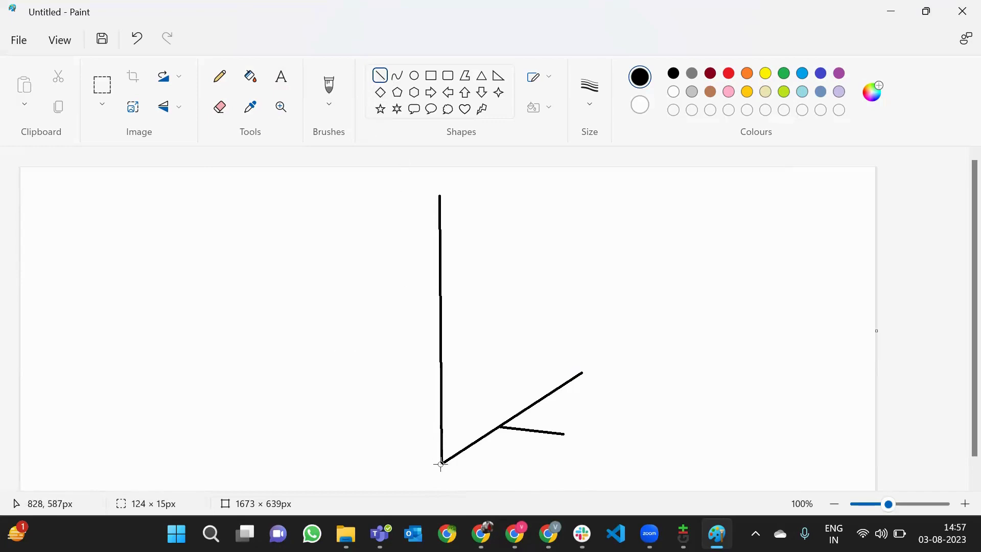
Draw a branch of about 303 × 193 px rising left from the trunk's base, with a short sub-branch of about 120 × 33 px
{"action": "left_click_drag", "start_coordinate": [441, 464], "coordinate": [416, 450]}
{"action": "left_click_drag", "start_coordinate": [315, 402], "coordinate": [285, 365]}
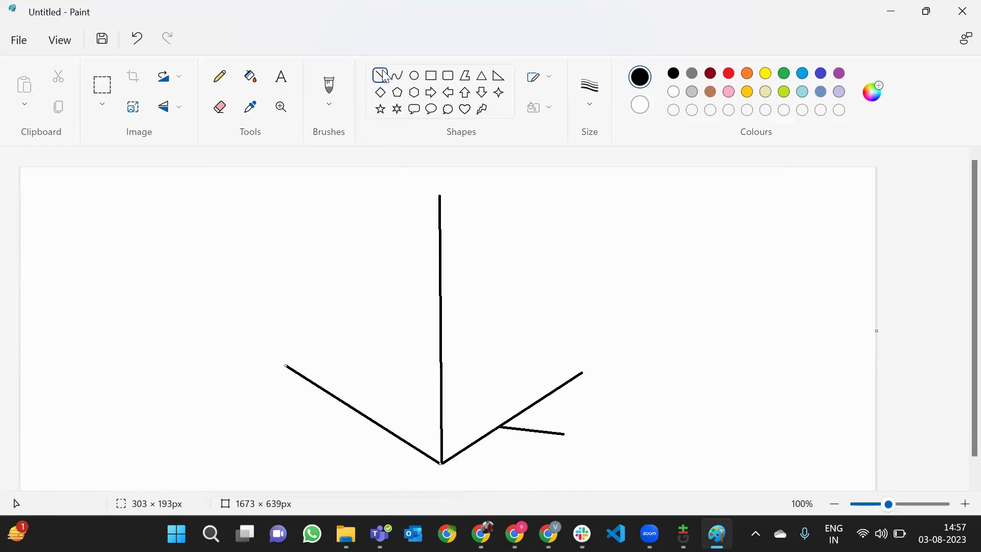
{"action": "left_click_drag", "start_coordinate": [369, 423], "coordinate": [308, 439]}
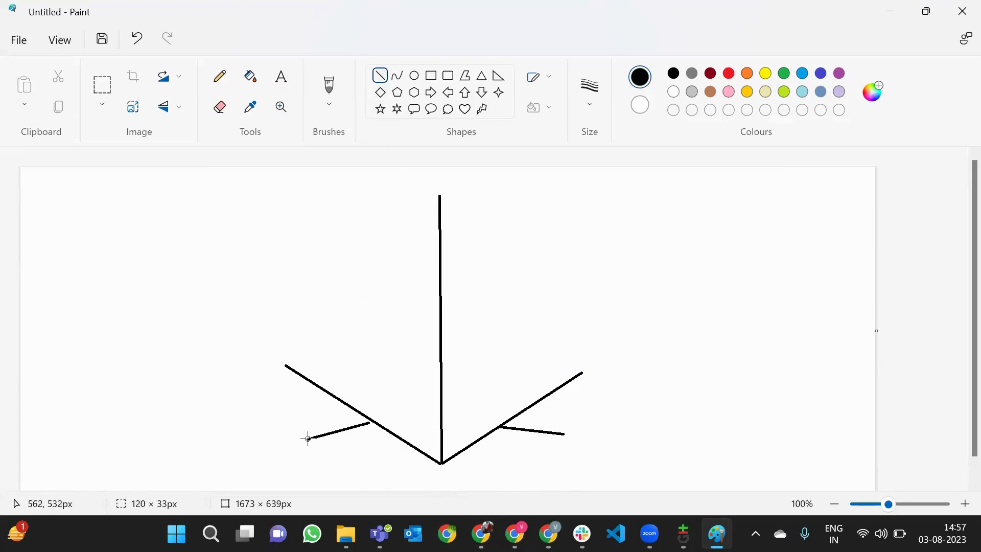
Draw an upper-left branch of about 261 × 160 px from the trunk's middle, with a sub-branch of about 26 × 101 px
{"action": "left_click", "coordinate": [379, 75]}
{"action": "left_click_drag", "start_coordinate": [438, 305], "coordinate": [306, 224]}
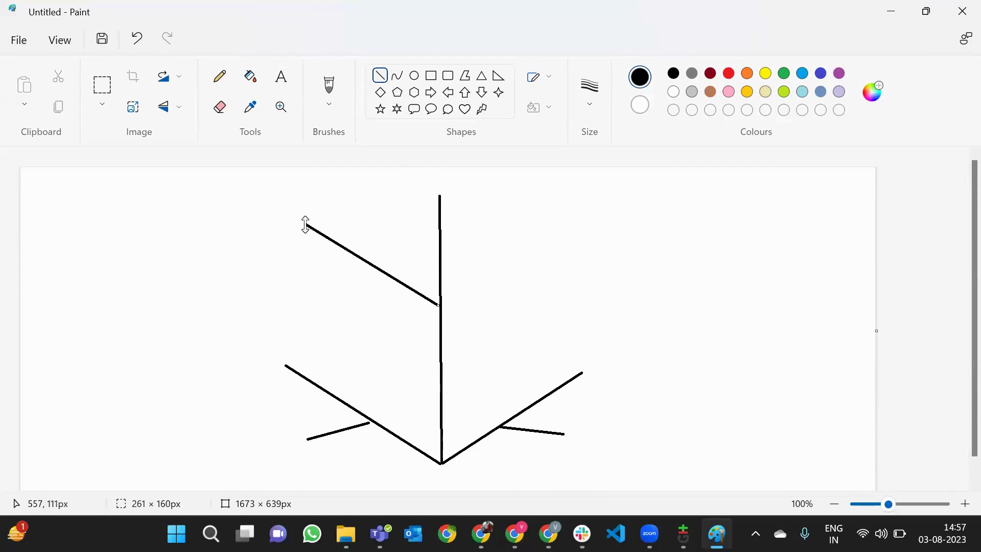
{"action": "left_click_drag", "start_coordinate": [384, 265], "coordinate": [372, 219]}
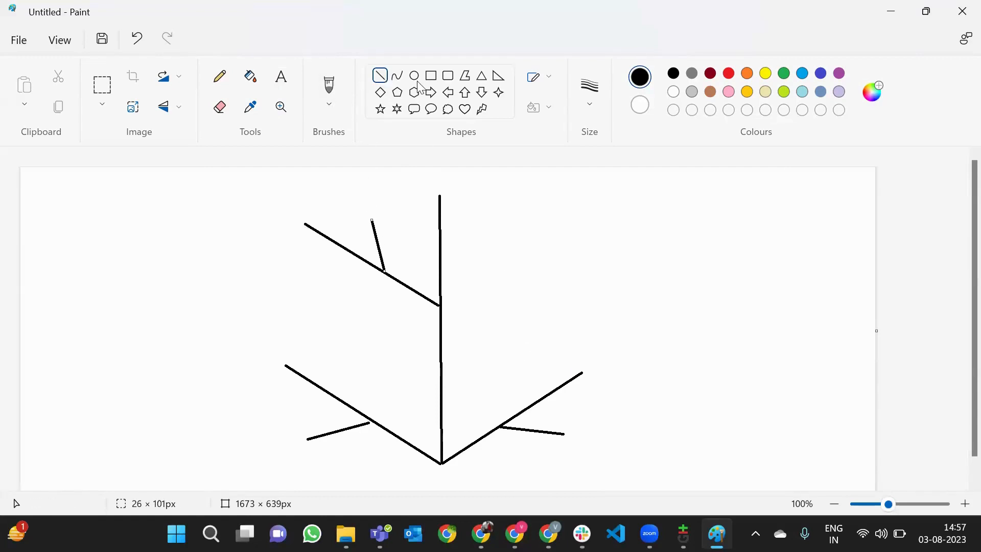
Label the right branch "FE Branch", the lower-left branch "Be Branch" and the upper-left branch "Db Branch"
{"action": "left_click", "coordinate": [281, 77]}
{"action": "left_click", "coordinate": [643, 377]}
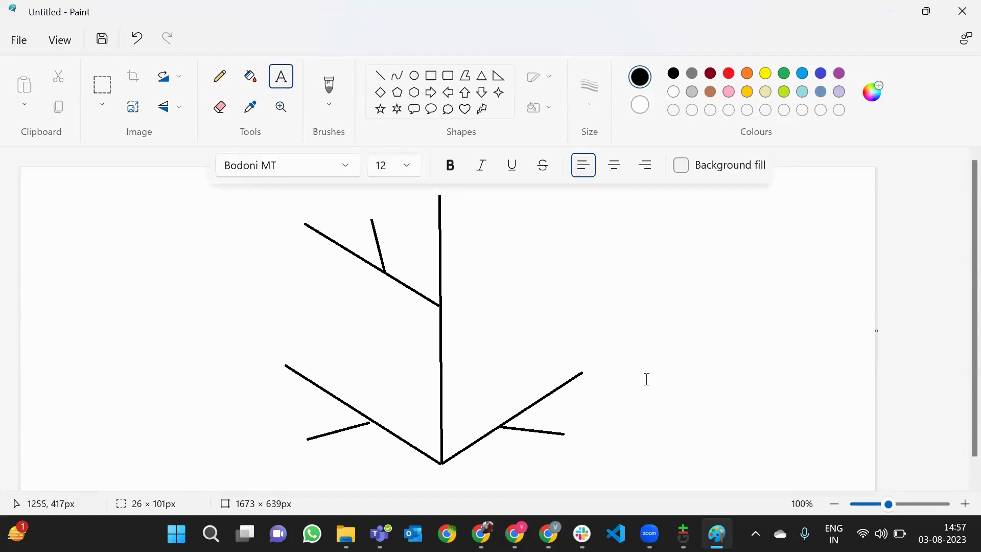
{"action": "type", "text": "FE B"}
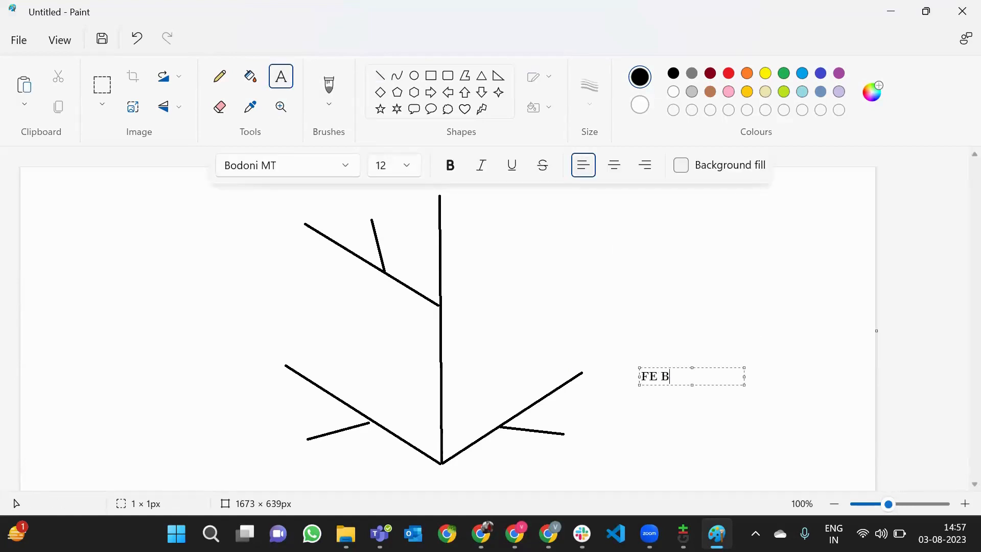
{"action": "type", "text": "ranch"}
{"action": "left_click", "coordinate": [159, 350]}
{"action": "type", "text": "Be Branch"}
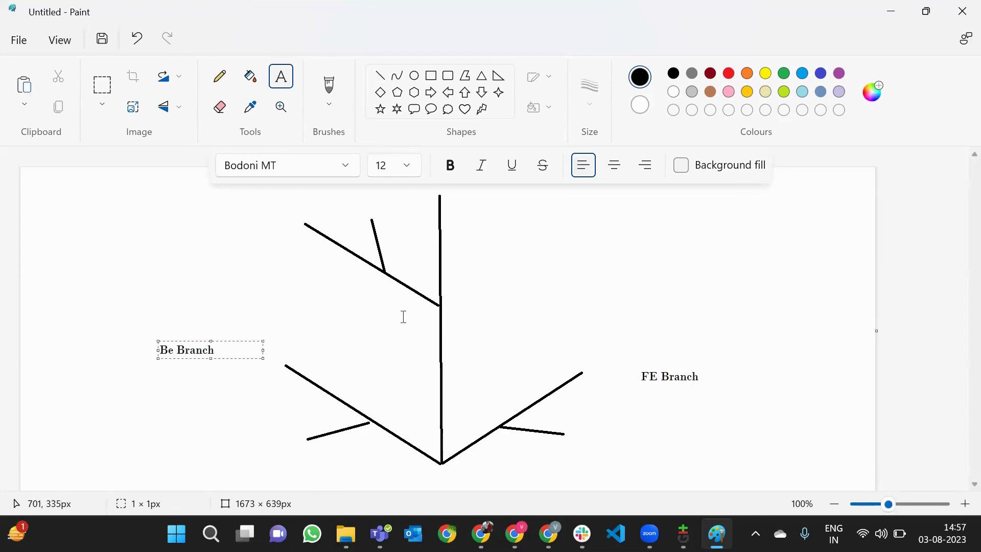
{"action": "left_click", "coordinate": [172, 233]}
{"action": "type", "text": "Db Branch"}
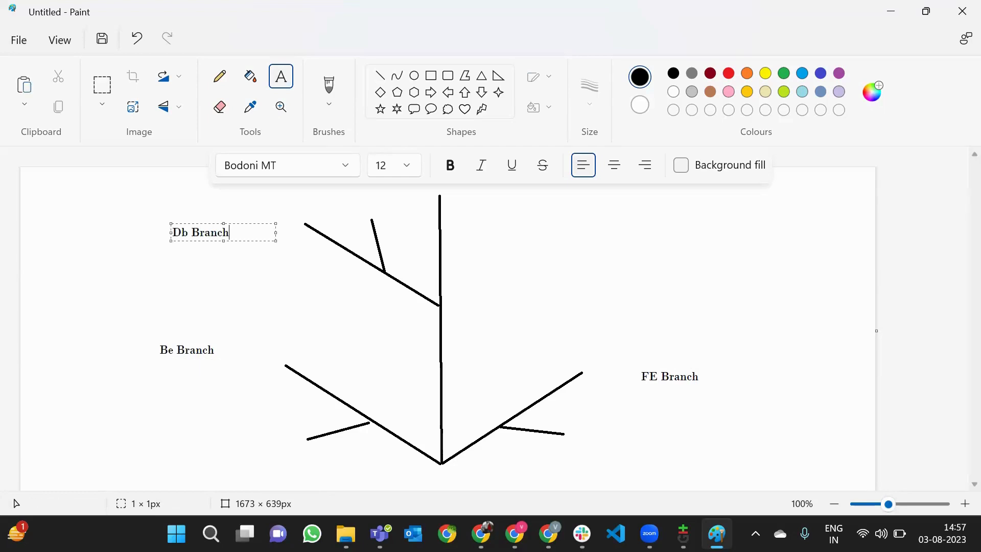
{"action": "left_click", "coordinate": [237, 274]}
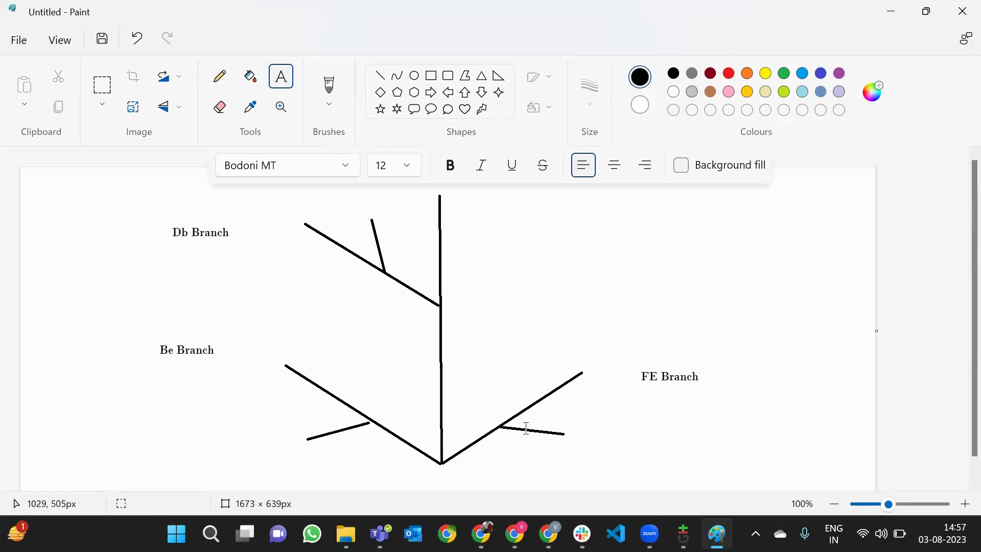
Label the short sub-branch of the FE Branch line "FE P1 Branch"
{"action": "left_click", "coordinate": [564, 454]}
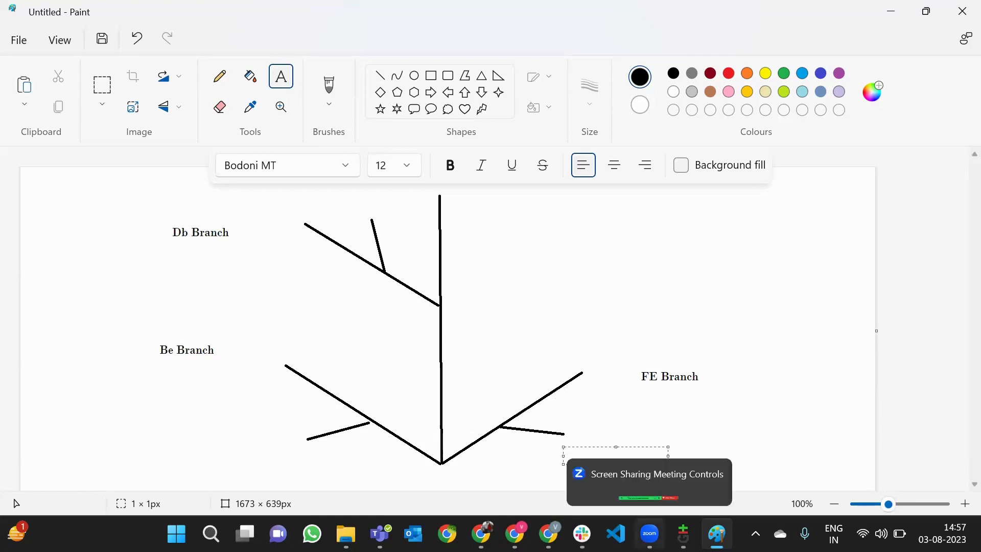
{"action": "type", "text": "FE P"}
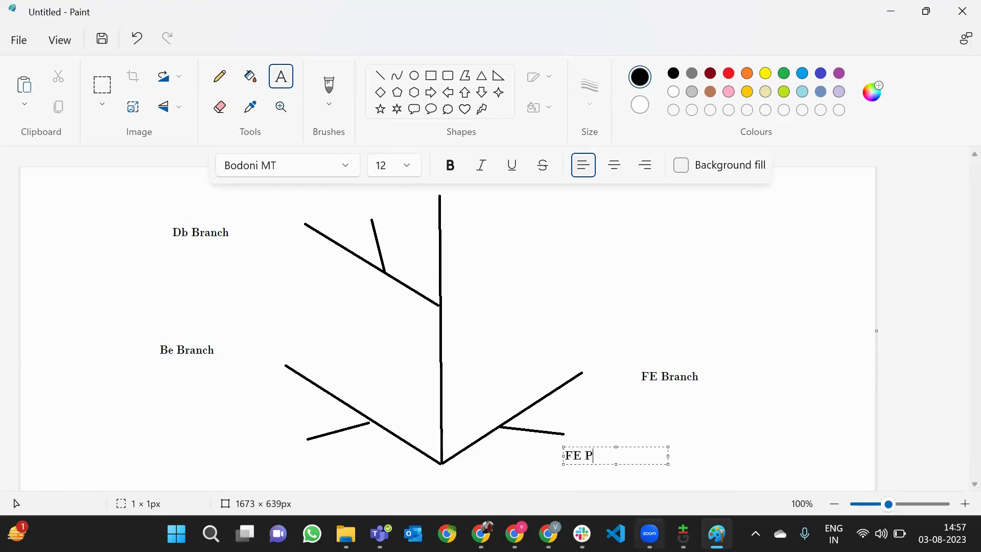
{"action": "type", "text": "1 Branch"}
{"action": "left_click", "coordinate": [523, 477]}
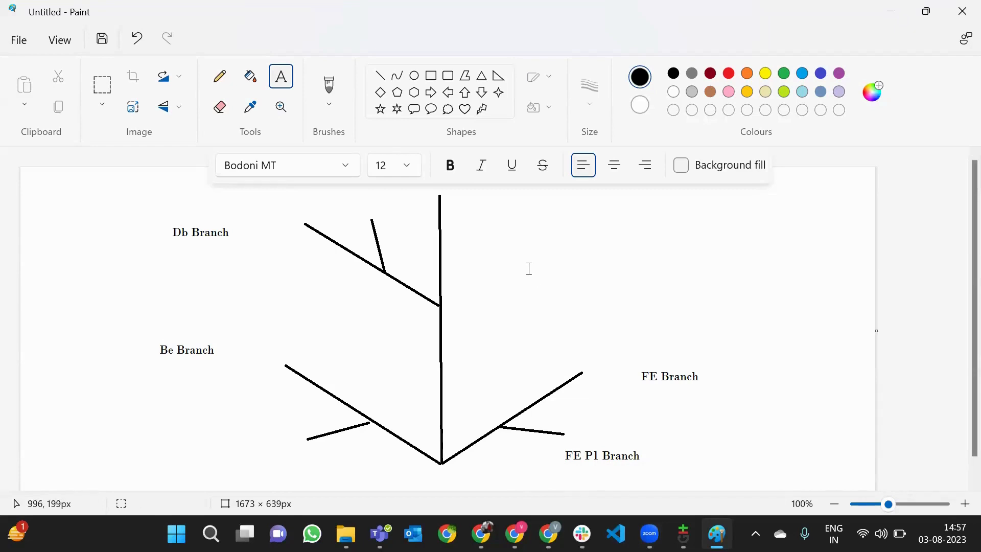
Add the text "main (0 Files)" in the blank upper-right area of the drawing
{"action": "left_click", "coordinate": [743, 204]}
{"action": "type", "text": "ma"}
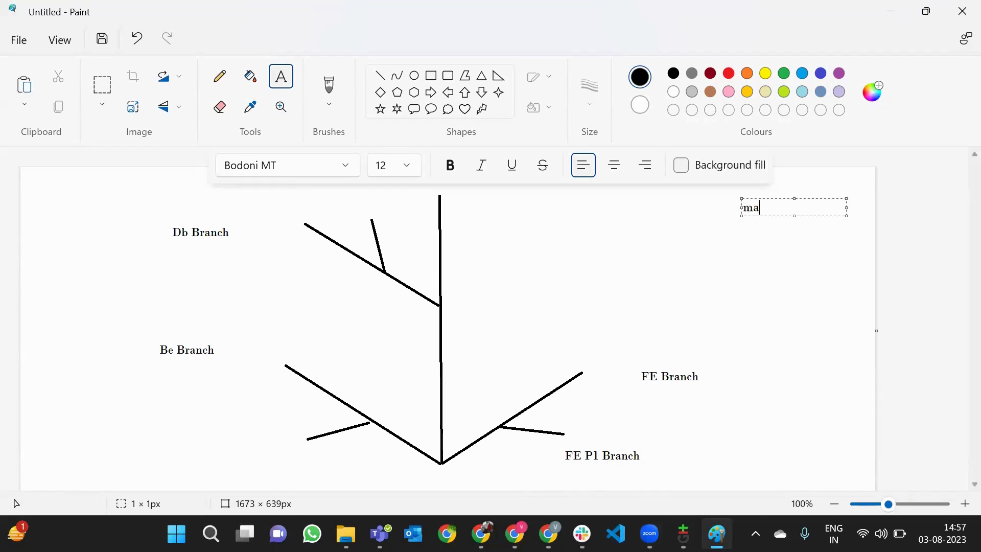
{"action": "type", "text": "in ()"}
{"action": "key", "text": "Left"}
{"action": "type", "text": "0 Files"}
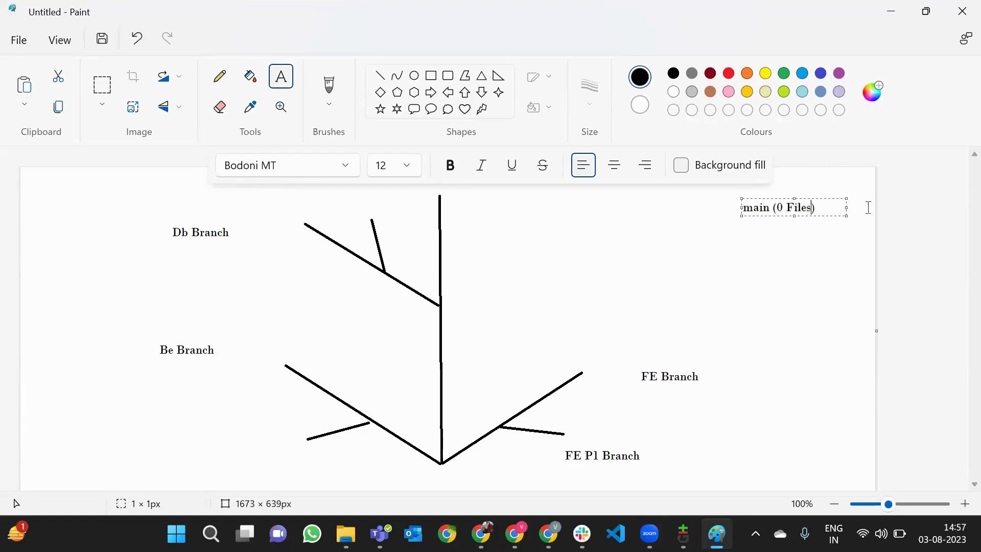
{"action": "left_click", "coordinate": [667, 252]}
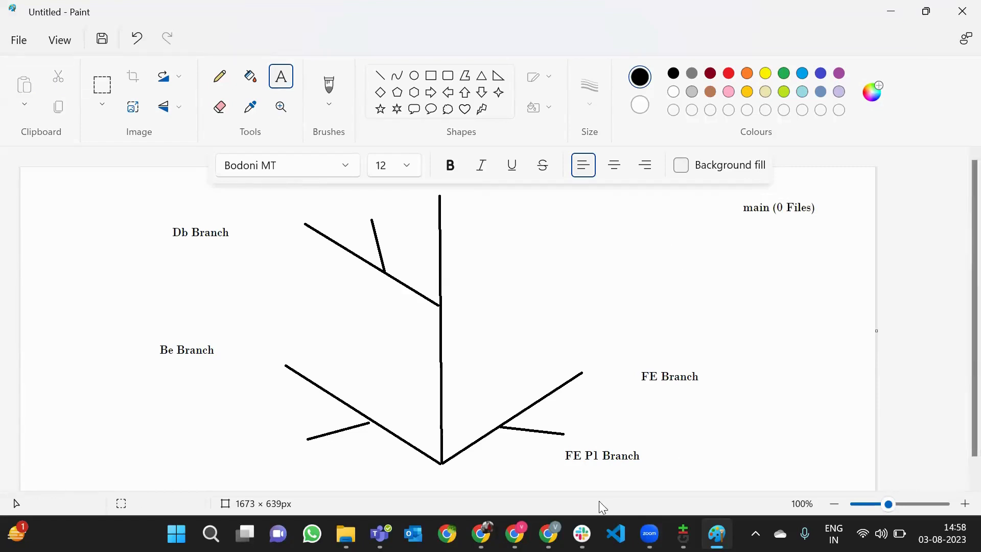
{"action": "left_click_drag", "start_coordinate": [561, 446], "coordinate": [648, 467]}
{"action": "left_click", "coordinate": [497, 454]}
{"action": "left_click_drag", "start_coordinate": [458, 338], "coordinate": [636, 479]}
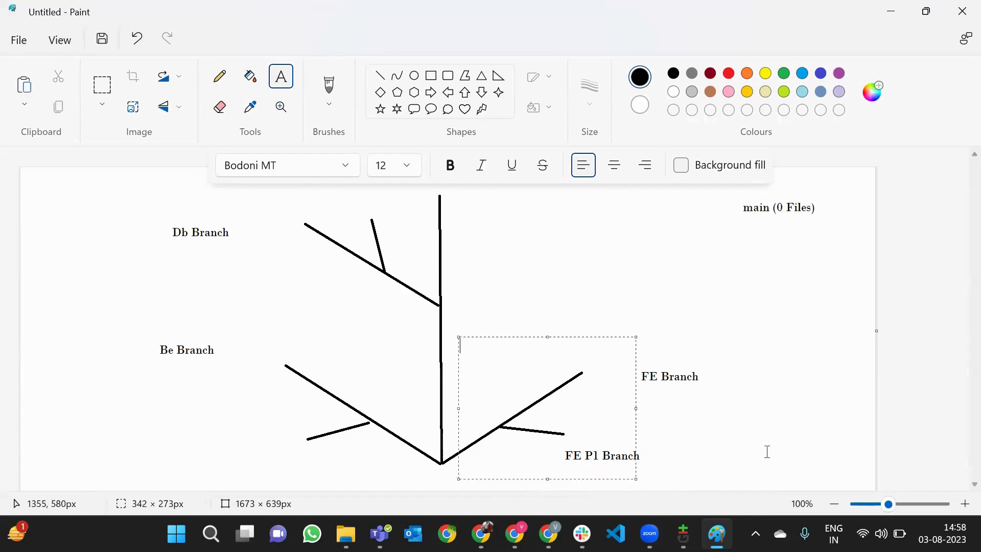
Draw a second sub-branch of about 17 × 94 px rising from the FE Branch line and label it "P2 Branch"
{"action": "left_click", "coordinate": [379, 76]}
{"action": "left_click_drag", "start_coordinate": [526, 409], "coordinate": [534, 361]}
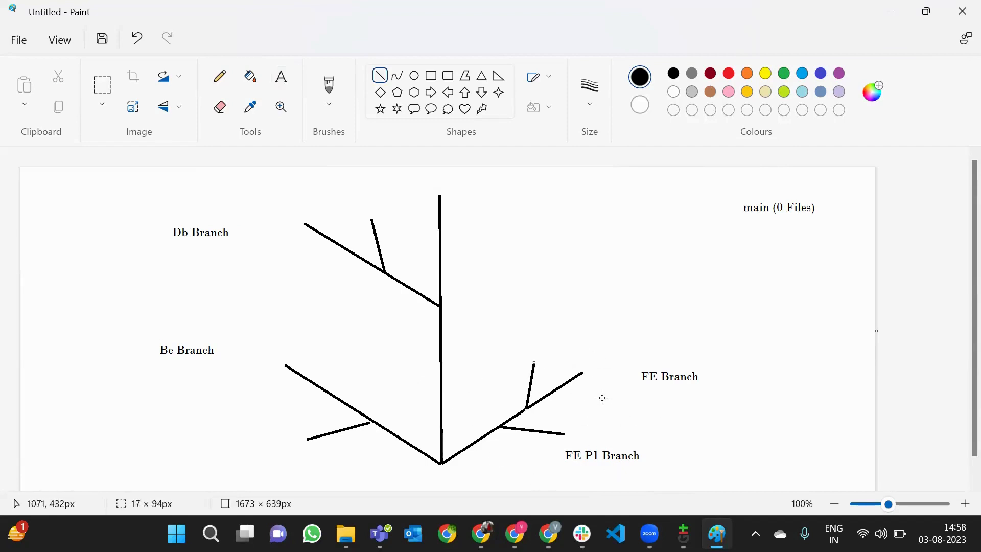
{"action": "left_click", "coordinate": [280, 76]}
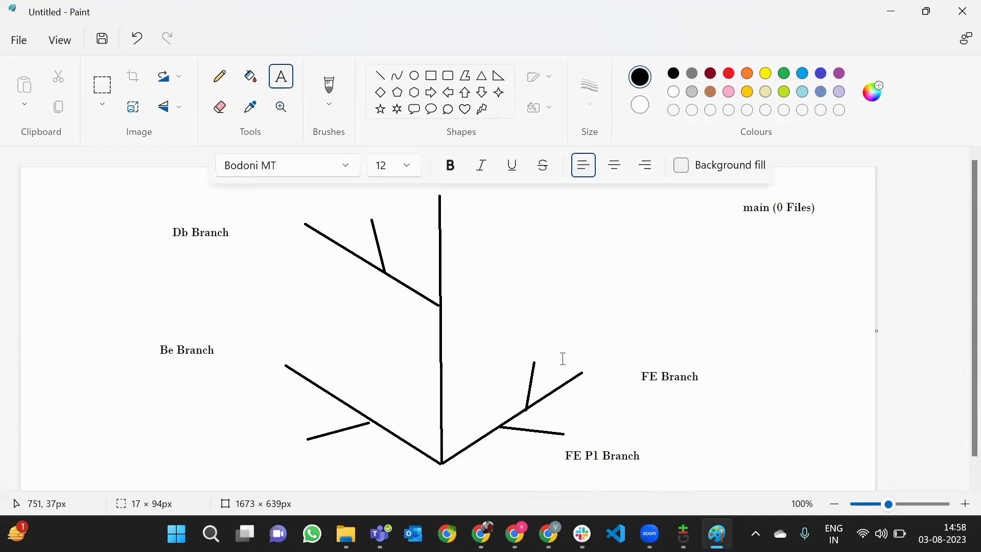
{"action": "left_click", "coordinate": [493, 354]}
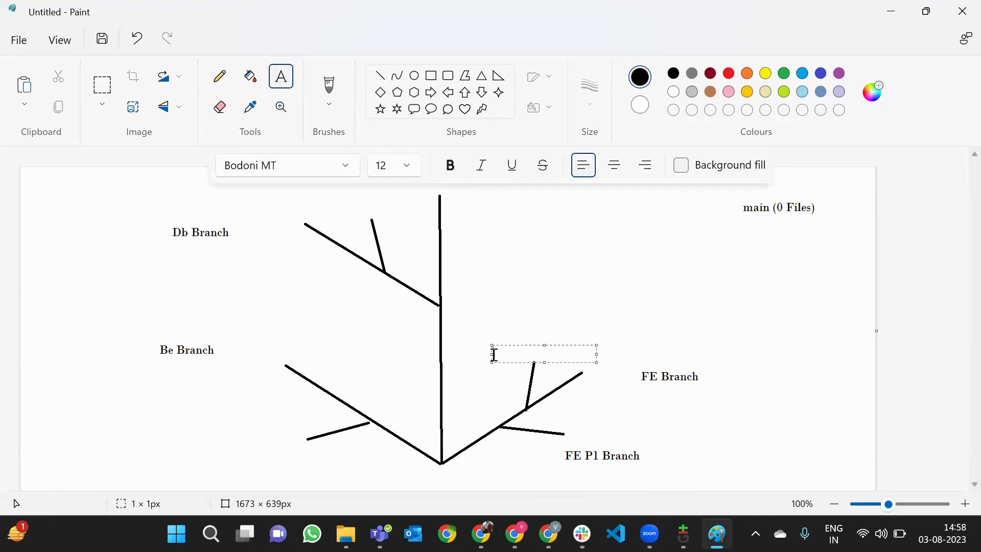
{"action": "type", "text": "P2 Branch"}
{"action": "left_click", "coordinate": [798, 367]}
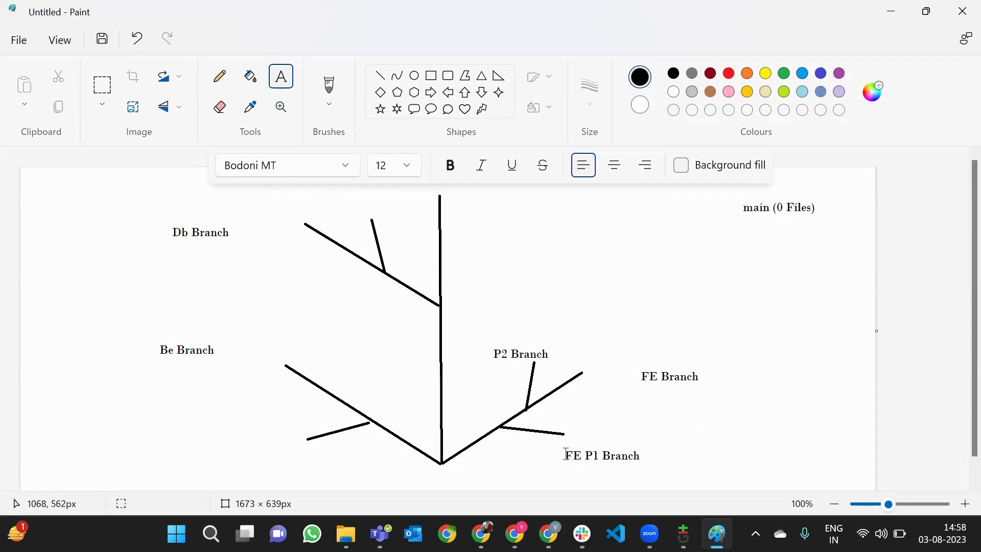
Add the text "(code1)" beside the FE P1 Branch label
{"action": "left_click", "coordinate": [659, 456]}
{"action": "mouse_move", "coordinate": [699, 520]}
{"action": "type", "text": "(code"}
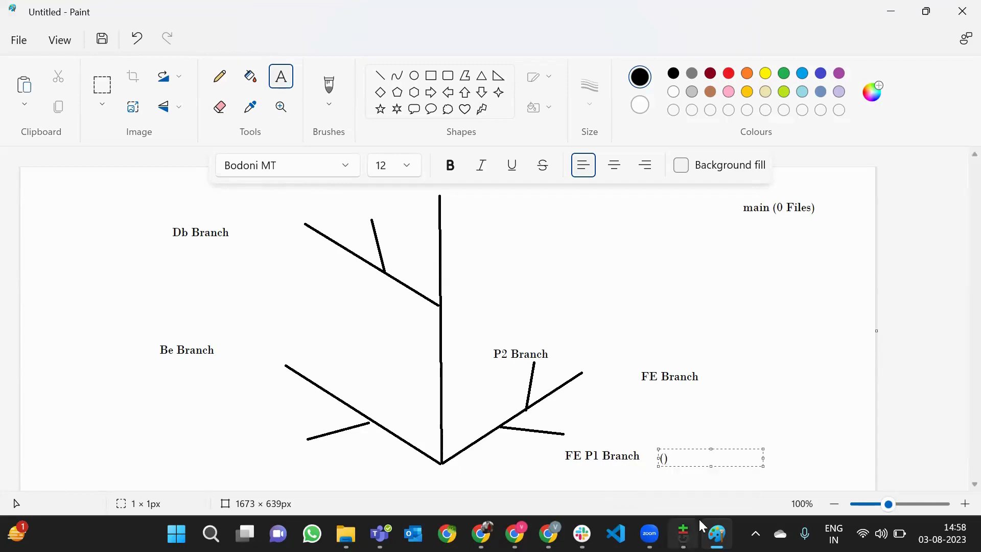
{"action": "type", "text": " 1,"}
{"action": "key", "text": "BackSpace"}
{"action": "key", "text": "BackSpace"}
{"action": "key", "text": "BackSpace"}
{"action": "key", "text": "BackSpace"}
{"action": "type", "text": "1"}
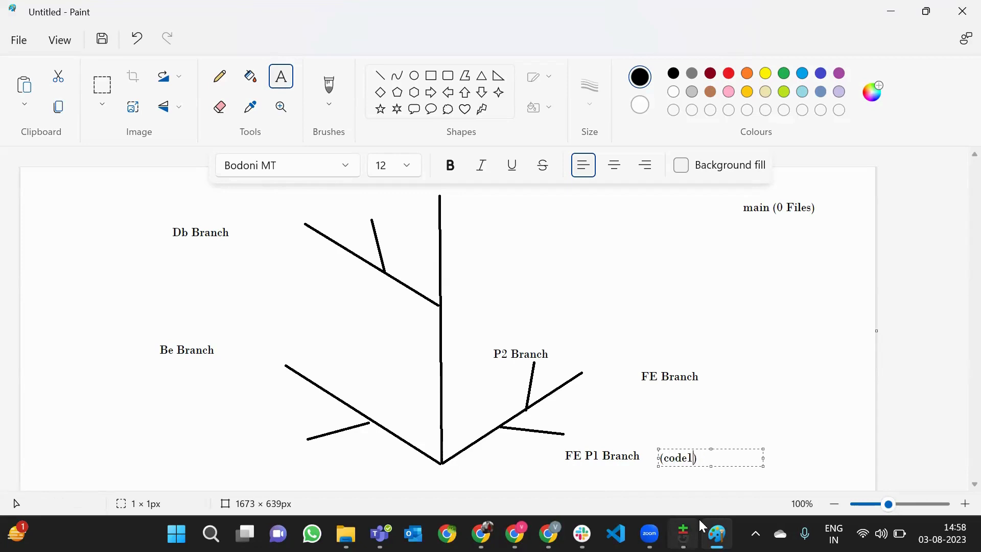
Add the text "(code 2)" above the P2 Branch label
{"action": "left_click", "coordinate": [489, 331]}
{"action": "left_click", "coordinate": [489, 330]}
{"action": "type", "text": "()"}
{"action": "key", "text": "Left"}
{"action": "type", "text": "code 2"}
{"action": "left_click", "coordinate": [570, 433]}
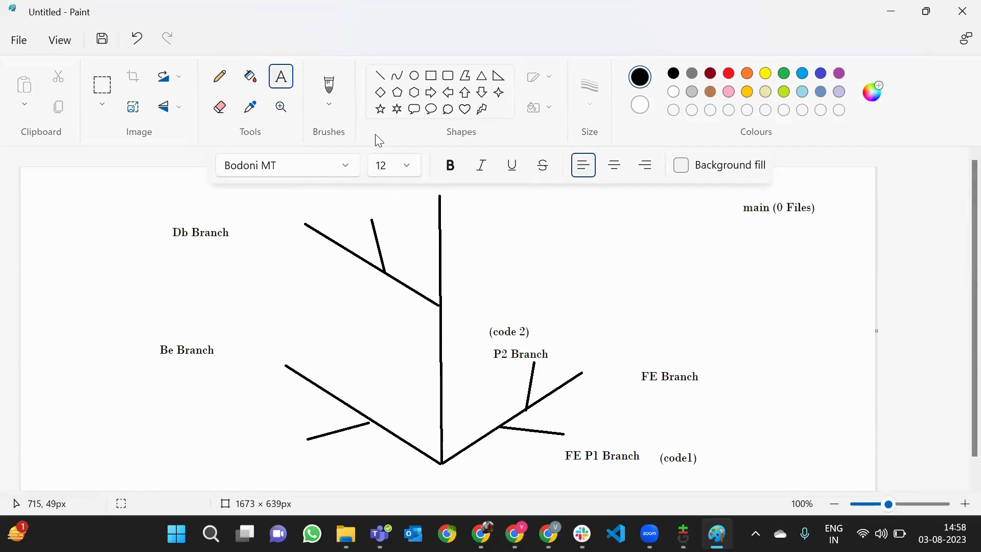
Connect the FE P1 sub-branch tip to the FE Branch line with a line about 14 × 83 px and add "(code 1)" beside FE Branch
{"action": "left_click", "coordinate": [379, 76]}
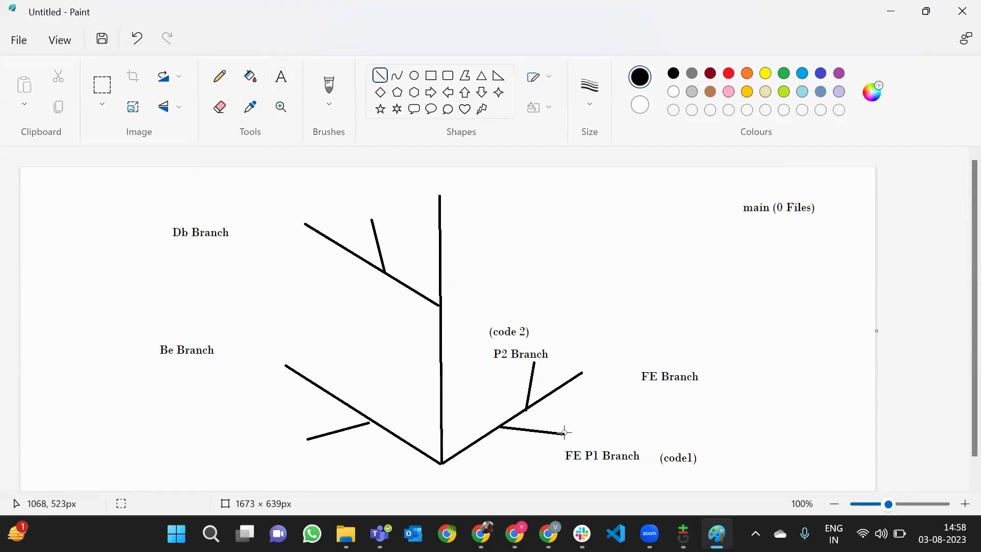
{"action": "left_click_drag", "start_coordinate": [564, 433], "coordinate": [557, 391]}
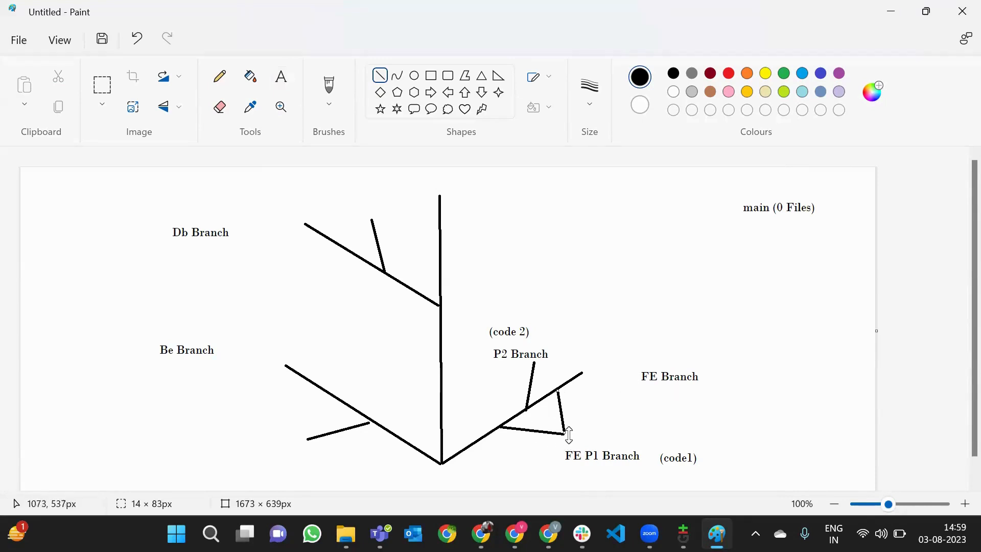
{"action": "left_click", "coordinate": [281, 78]}
{"action": "left_click", "coordinate": [720, 370]}
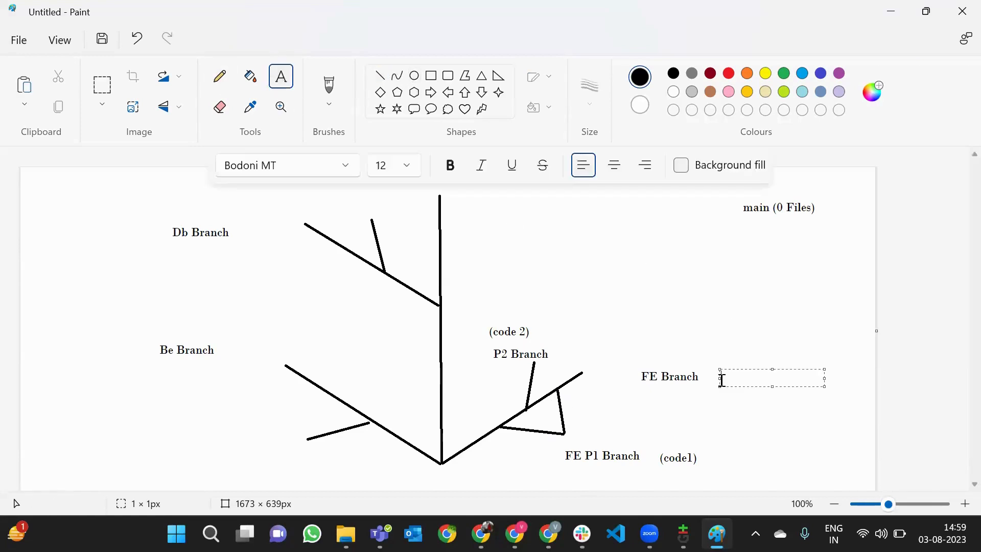
{"action": "type", "text": "()"}
{"action": "key", "text": "Left"}
{"action": "type", "text": "code 1"}
{"action": "left_click", "coordinate": [800, 406]}
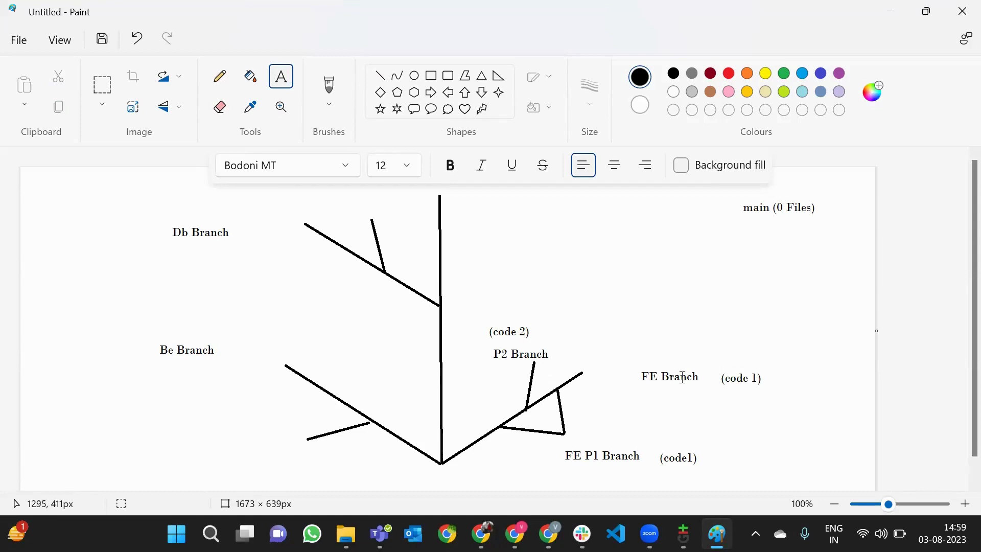
Connect the P2 sub-branch tip to the FE Branch line's end with a line about 91 × 22 px and add "code 2" below "(code 1)"
{"action": "left_click", "coordinate": [379, 75]}
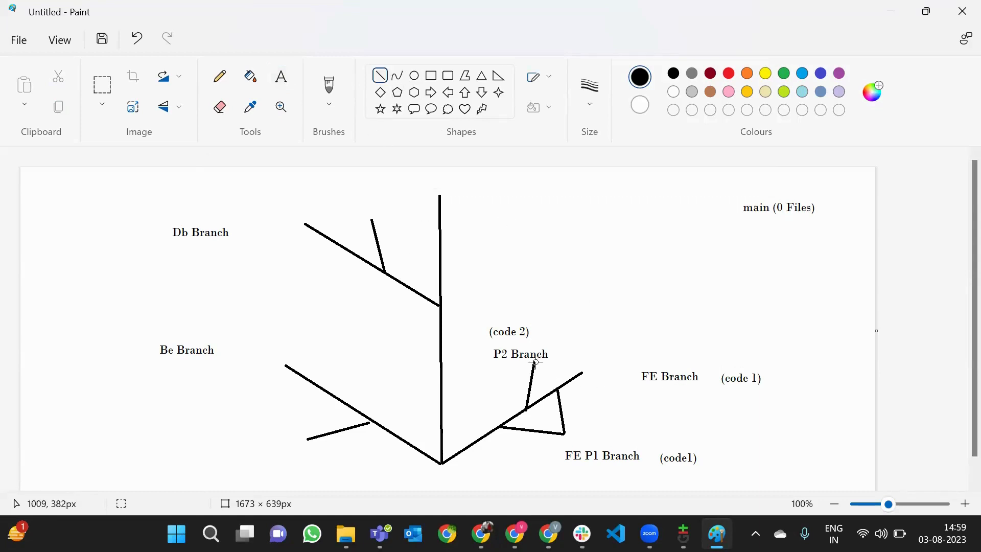
{"action": "left_click_drag", "start_coordinate": [535, 363], "coordinate": [582, 373]}
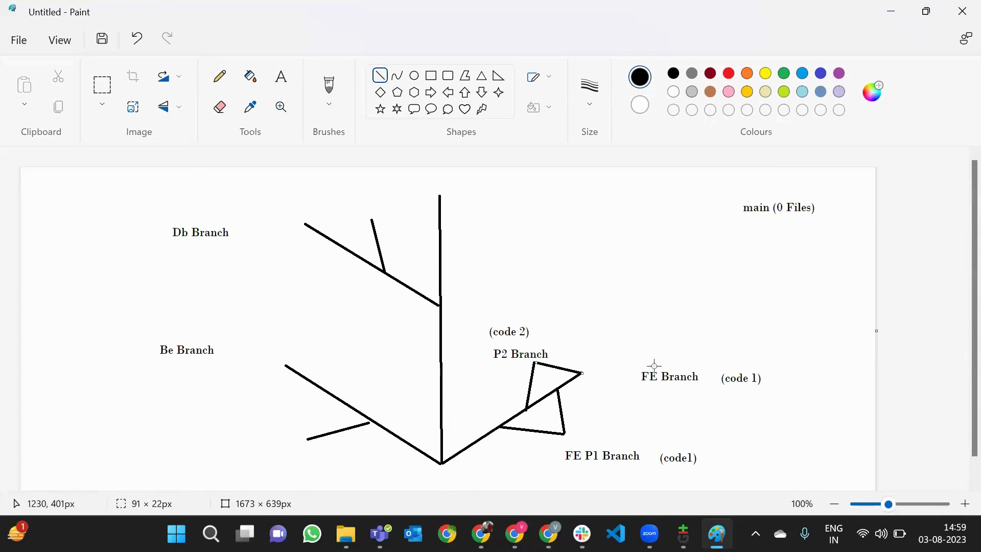
{"action": "left_click", "coordinate": [283, 79]}
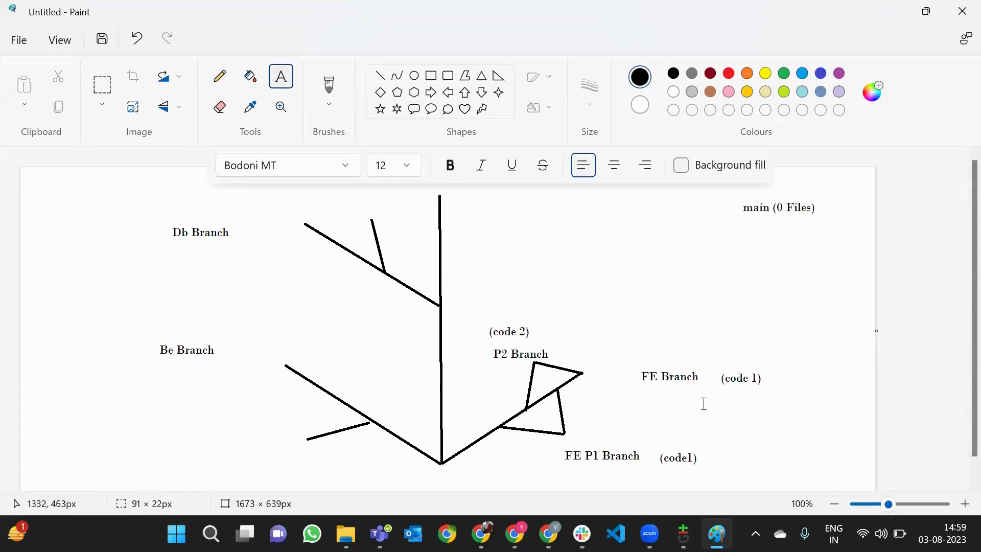
{"action": "left_click", "coordinate": [723, 402]}
{"action": "type", "text": "c"}
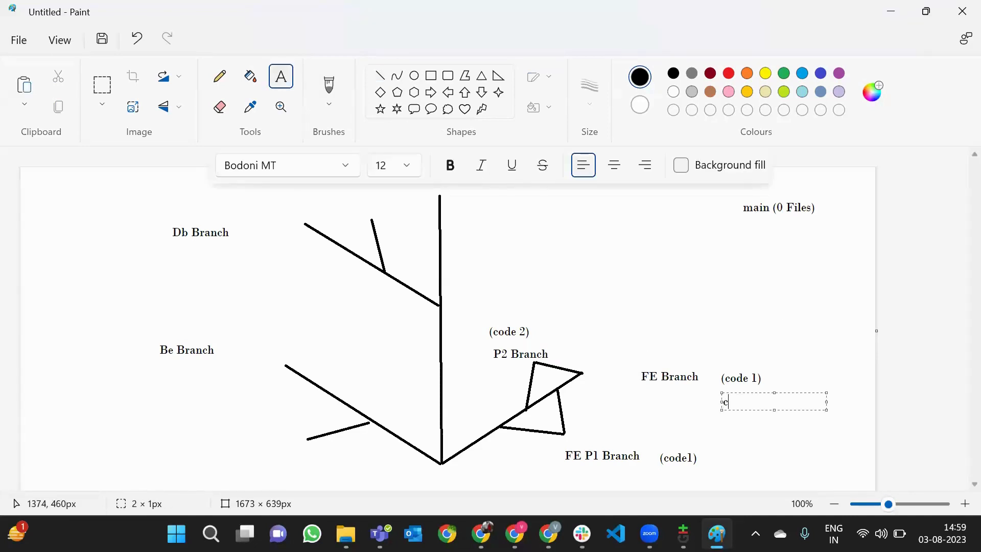
{"action": "type", "text": "ode 2"}
{"action": "left_click", "coordinate": [830, 403]}
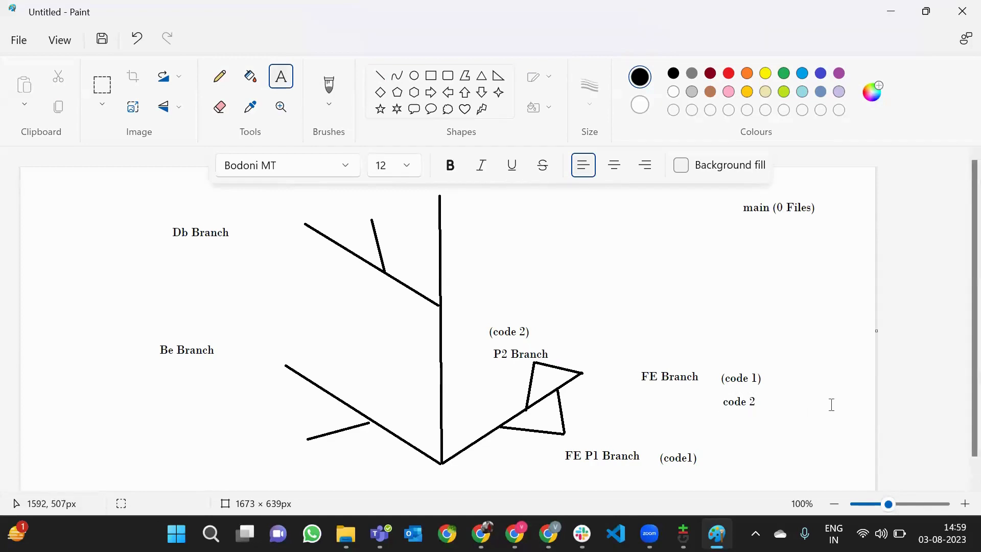
Extend the FE Branch line outward from its end by about 87 × 60 px
{"action": "left_click", "coordinate": [380, 76]}
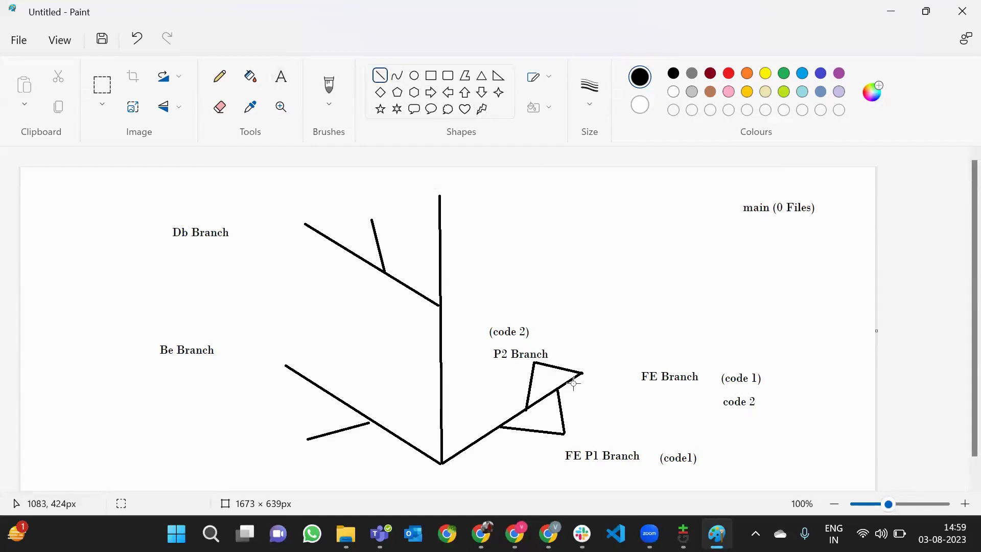
{"action": "left_click_drag", "start_coordinate": [576, 377], "coordinate": [622, 346]}
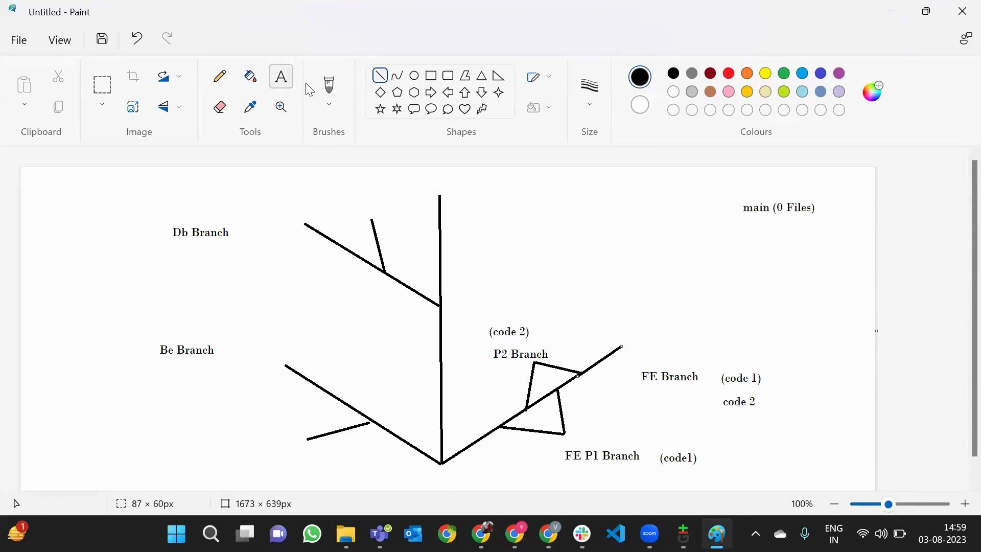
Connect the FE Branch tip to the main line with a line about 354 × 259 px and extend the main line upward about 61 px
{"action": "left_click", "coordinate": [379, 79]}
{"action": "left_click_drag", "start_coordinate": [621, 346], "coordinate": [441, 213]}
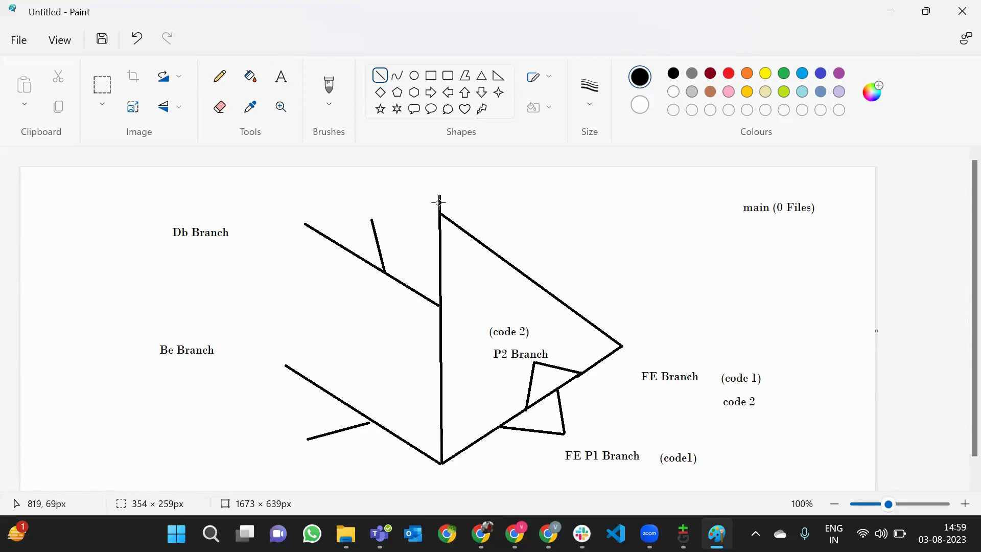
{"action": "left_click_drag", "start_coordinate": [439, 199], "coordinate": [439, 171]}
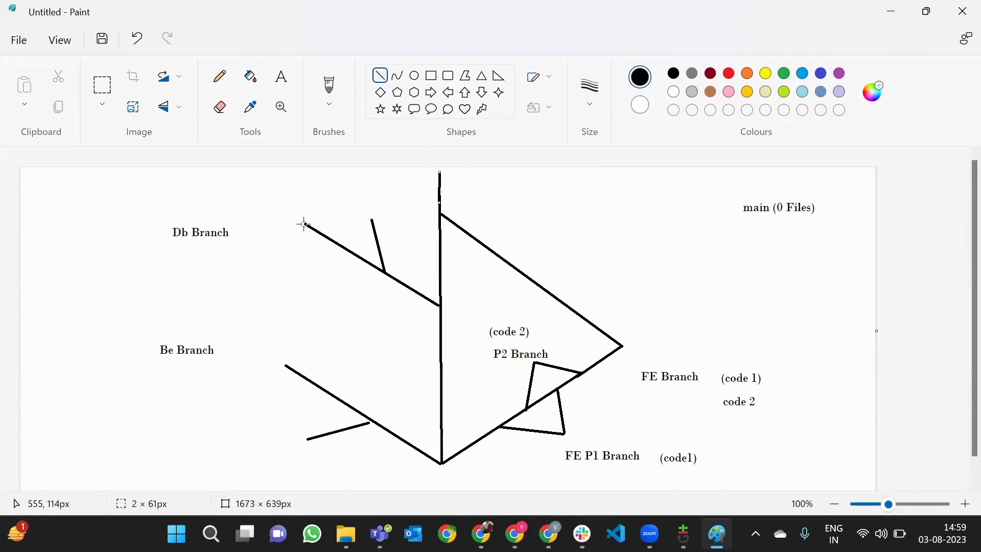
Connect the Db Branch tip to the main line with a line about 266 × 61 px and mark both merge points with 80 px horizontal ticks
{"action": "left_click_drag", "start_coordinate": [303, 224], "coordinate": [439, 193]}
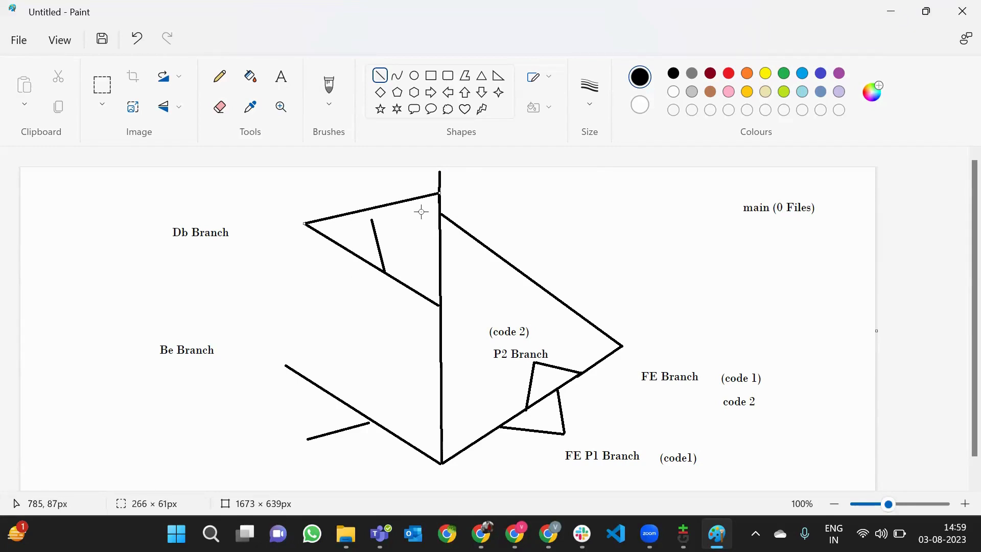
{"action": "left_click_drag", "start_coordinate": [421, 214], "coordinate": [460, 213]}
{"action": "left_click_drag", "start_coordinate": [422, 188], "coordinate": [462, 189]}
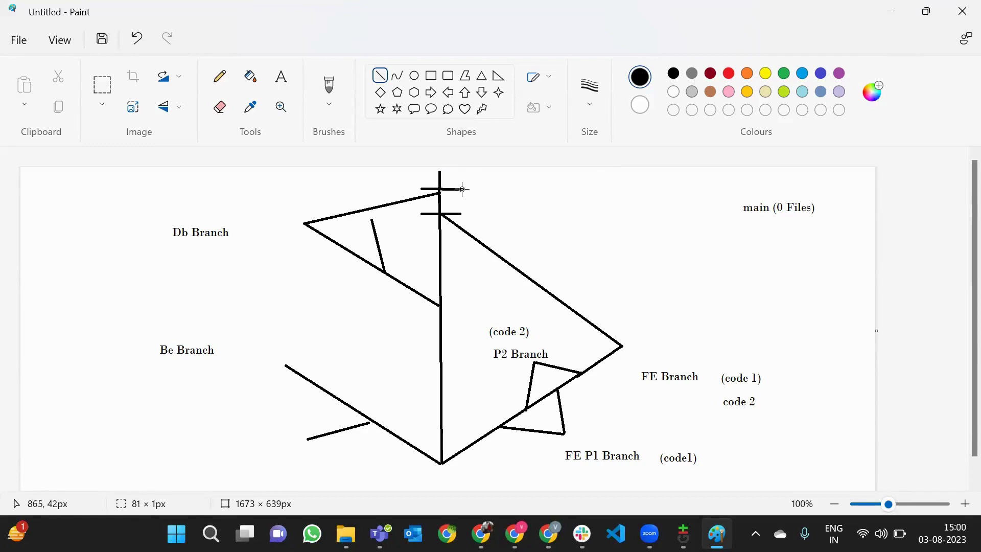
Add the text "dbcode1" between the Db Branch's sub-branch and the main line
{"action": "left_click", "coordinate": [280, 77]}
{"action": "left_click", "coordinate": [440, 255]}
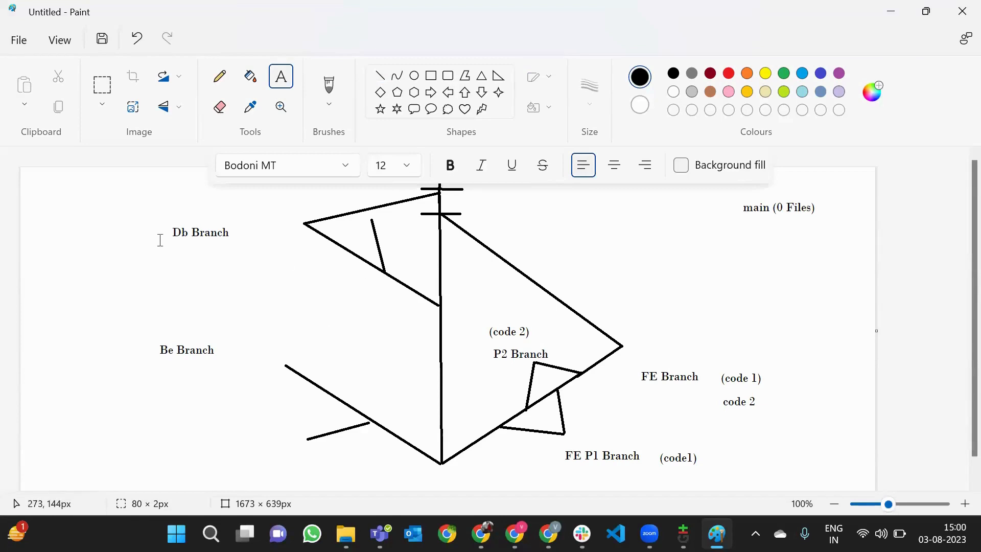
{"action": "left_click", "coordinate": [393, 244]}
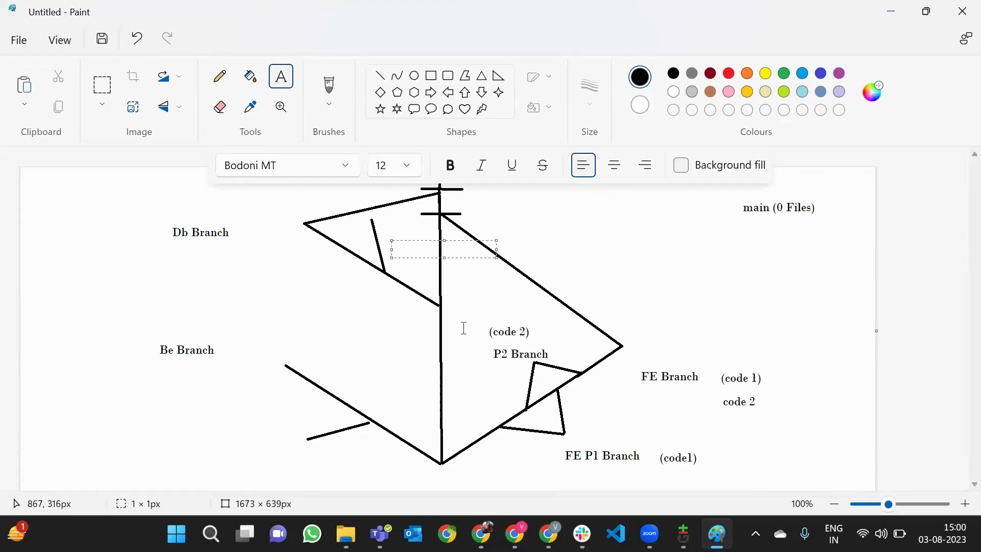
{"action": "type", "text": "dbcode1"}
Connect the Db sub-branch tip to the Db Branch line with a line about 69 × 47 px and add "dbcode1" near the Db Branch label
{"action": "left_click", "coordinate": [380, 76]}
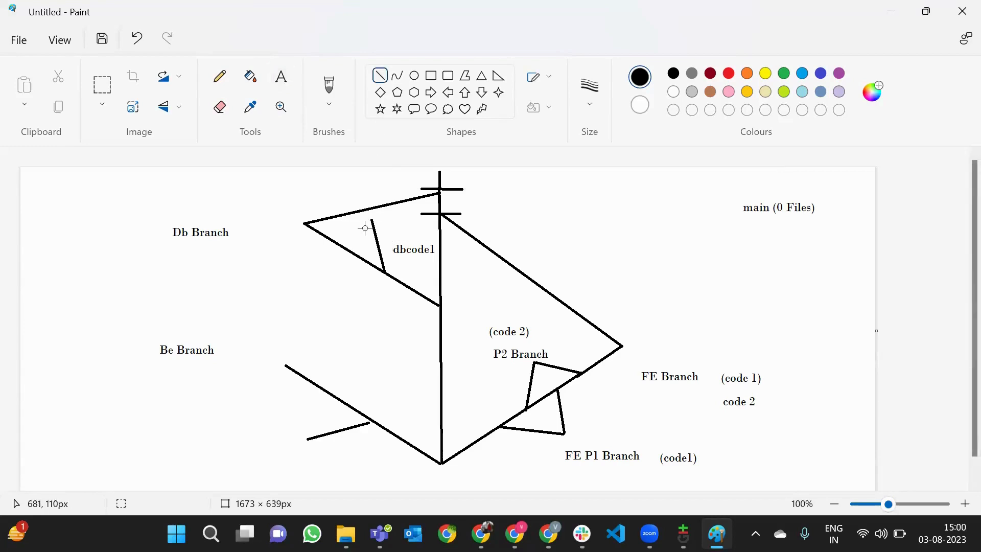
{"action": "left_click_drag", "start_coordinate": [370, 220], "coordinate": [336, 244]}
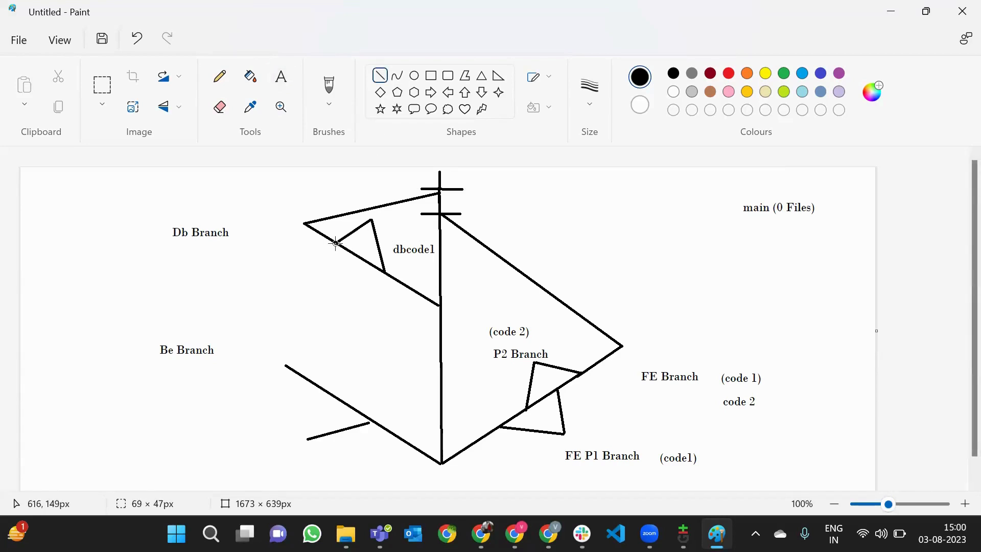
{"action": "left_click", "coordinate": [281, 78]}
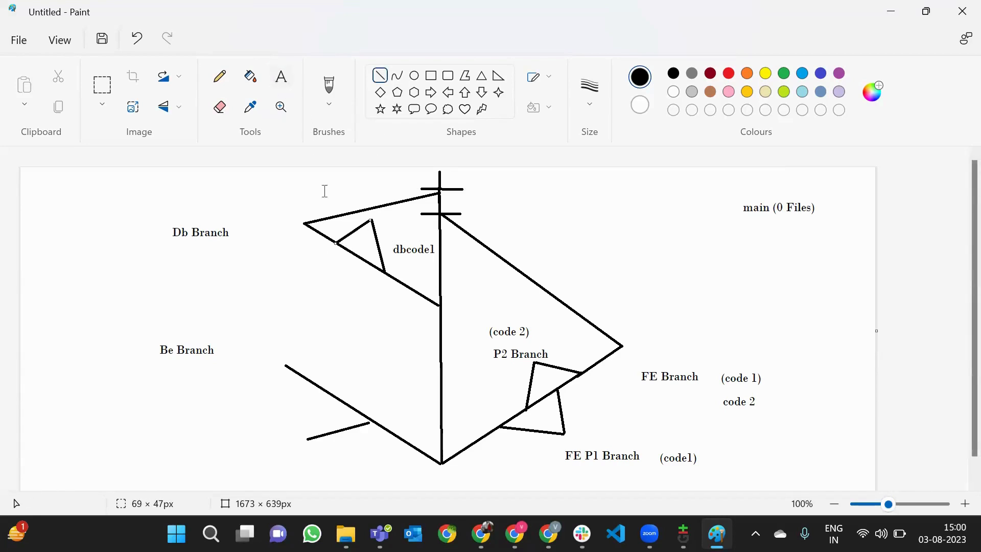
{"action": "left_click", "coordinate": [275, 248]}
{"action": "type", "text": "dbcode1"}
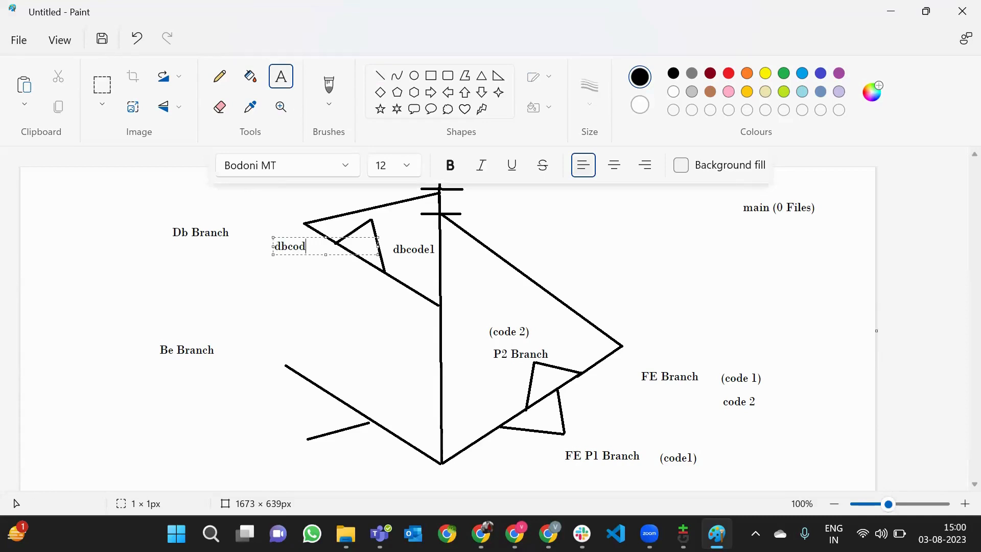
{"action": "left_click", "coordinate": [563, 255]}
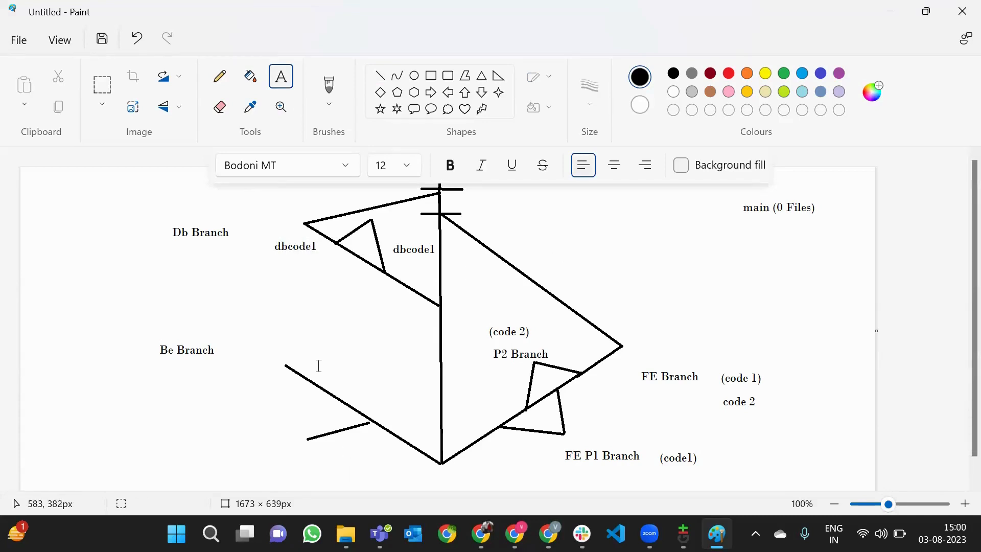
Extend the Be Branch line outward by about 54 × 34 px and label its sub-branch "Bp3 Branch"
{"action": "left_click", "coordinate": [379, 76]}
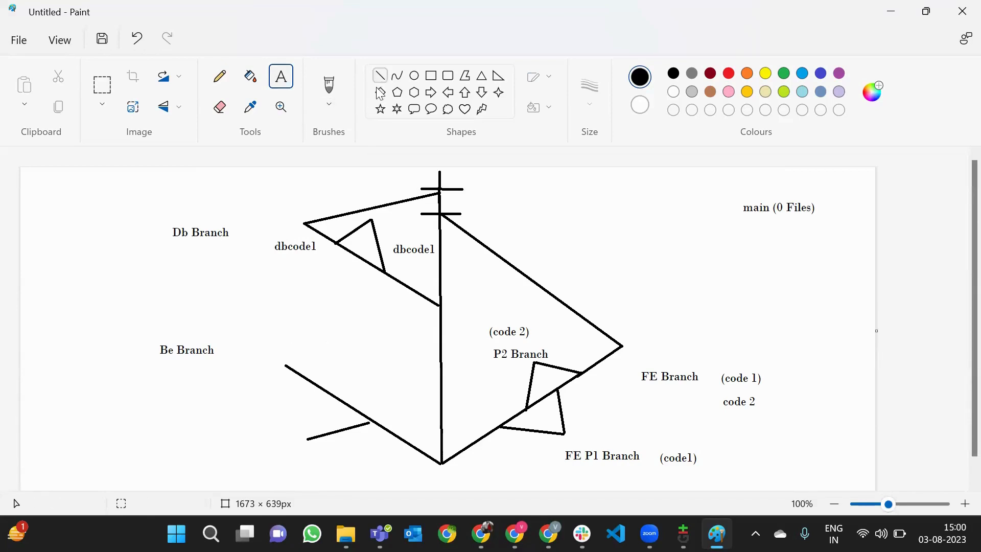
{"action": "left_click_drag", "start_coordinate": [288, 368], "coordinate": [261, 352]}
{"action": "left_click", "coordinate": [281, 76]}
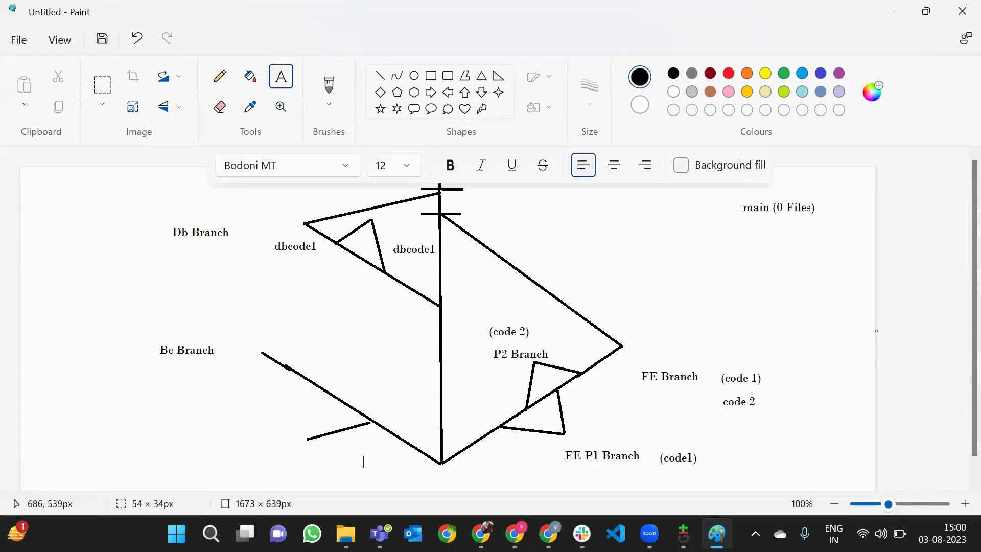
{"action": "left_click", "coordinate": [327, 464]}
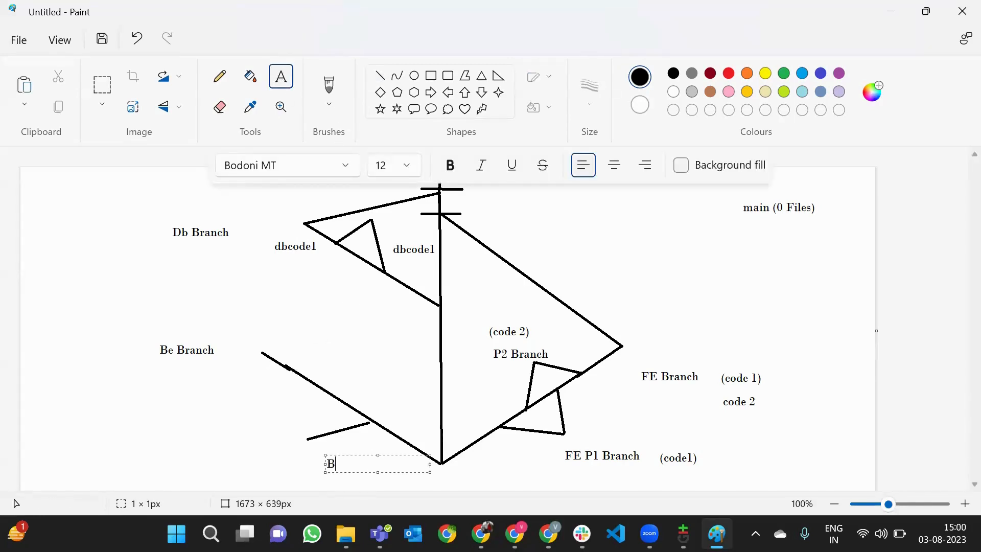
{"action": "type", "text": "Bp3 Bracbh"}
{"action": "key", "text": "BackSpace"}
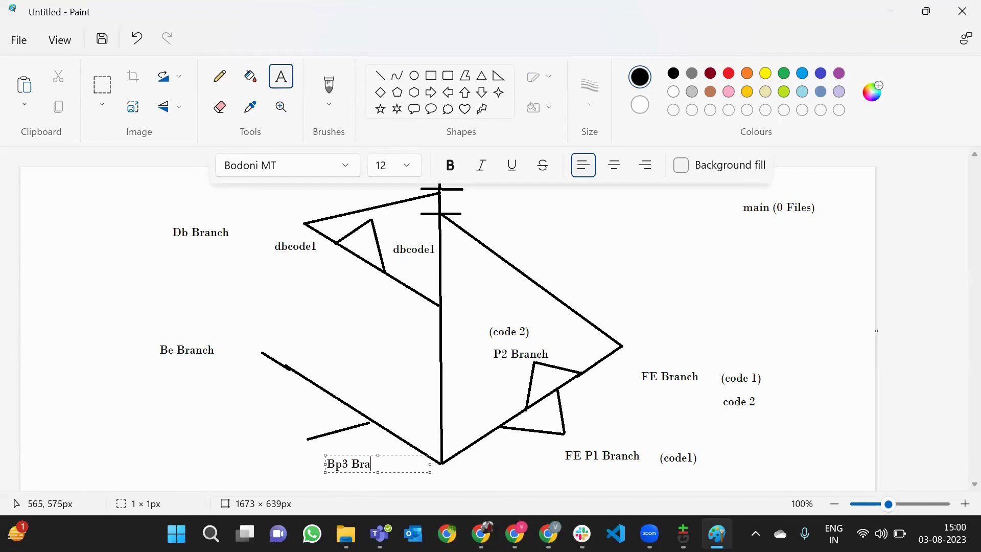
Connect the Bp3 sub-branch tip to the Be Branch line with a line about 14 × 96 px and add "code be1" below both branch labels
{"action": "left_click", "coordinate": [379, 75]}
{"action": "left_click_drag", "start_coordinate": [309, 439], "coordinate": [317, 390]}
{"action": "left_click", "coordinate": [287, 81]}
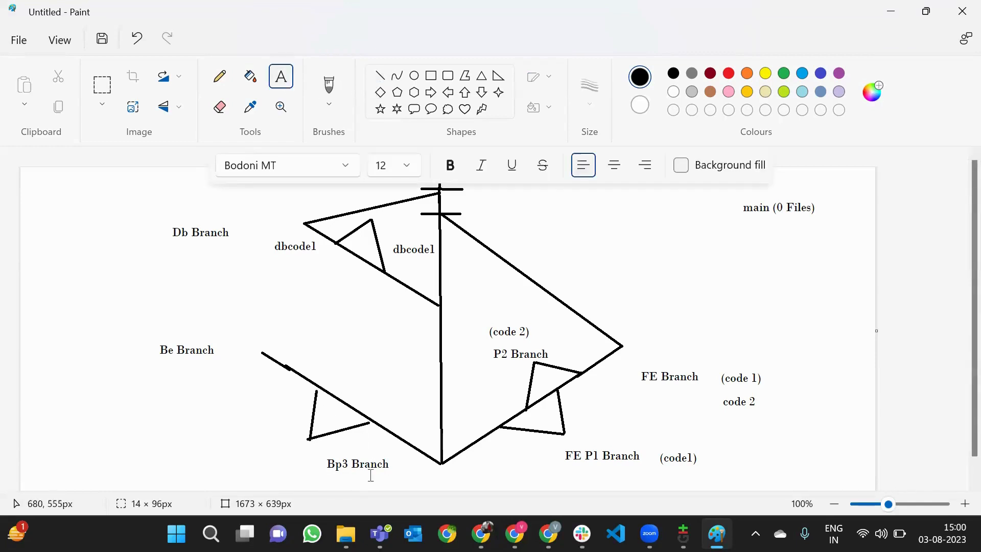
{"action": "left_click", "coordinate": [356, 480]}
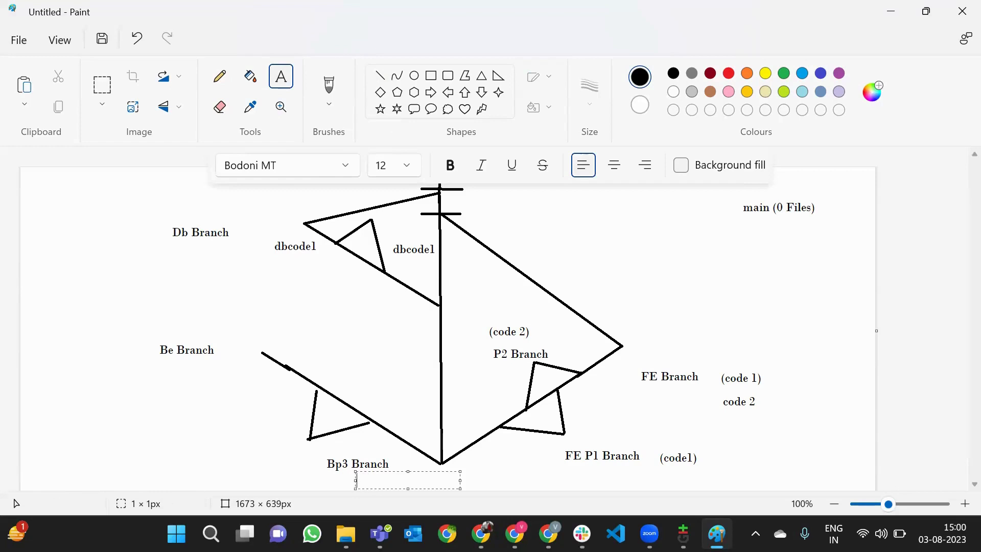
{"action": "type", "text": "code bel"}
{"action": "left_click", "coordinate": [196, 377]}
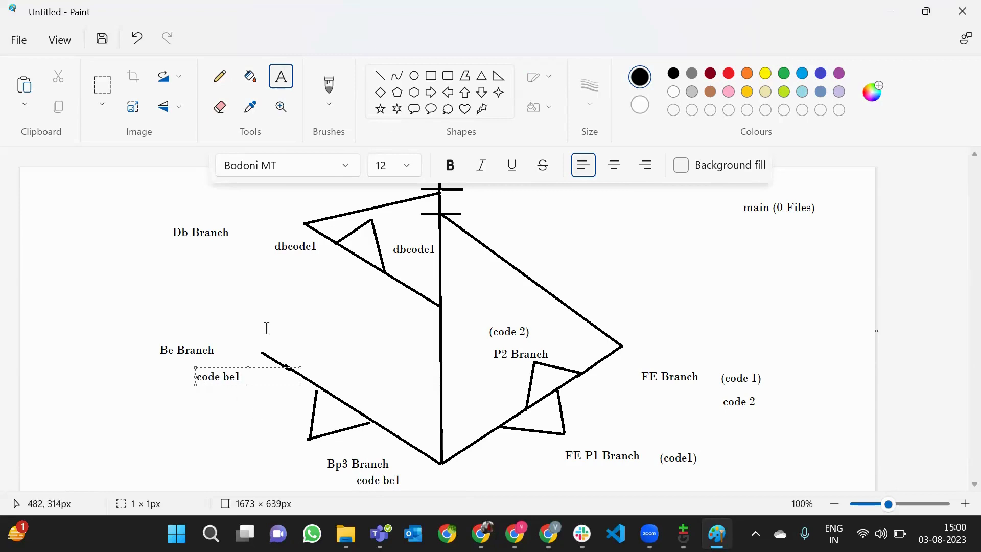
Connect the Be Branch tip to the main line with a line about 353 × 59 px and mark the merge with two crossing lines
{"action": "left_click", "coordinate": [380, 75]}
{"action": "mouse_move", "coordinate": [262, 355]}
{"action": "left_mouse_down"}
{"action": "mouse_move", "coordinate": [375, 323]}
{"action": "mouse_move", "coordinate": [440, 325]}
{"action": "left_mouse_up"}
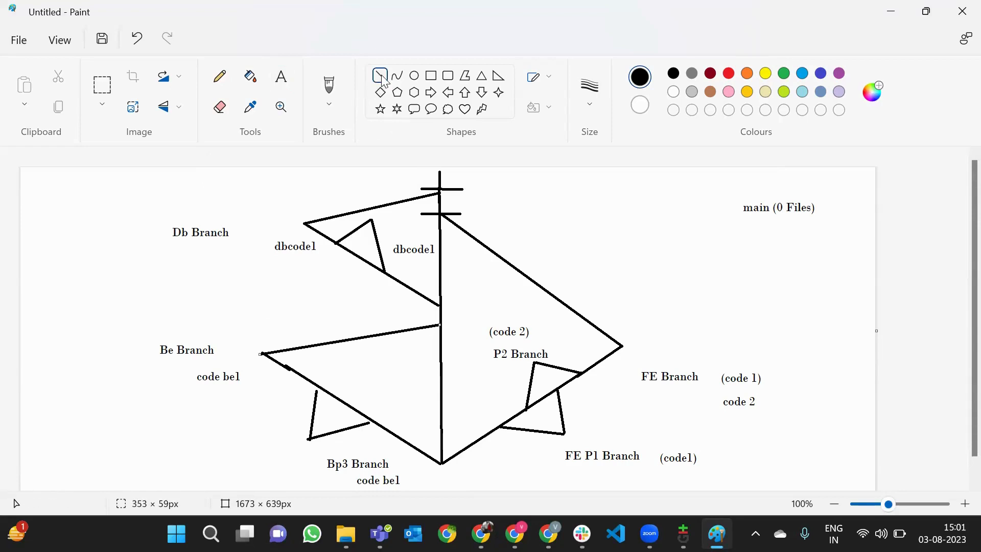
{"action": "left_click_drag", "start_coordinate": [417, 323], "coordinate": [462, 319]}
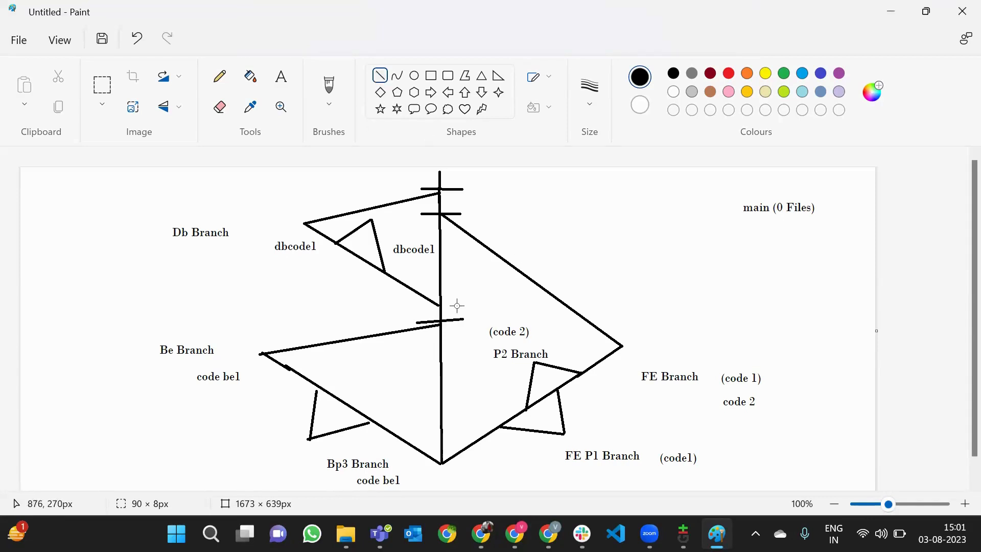
{"action": "left_click_drag", "start_coordinate": [399, 317], "coordinate": [485, 316]}
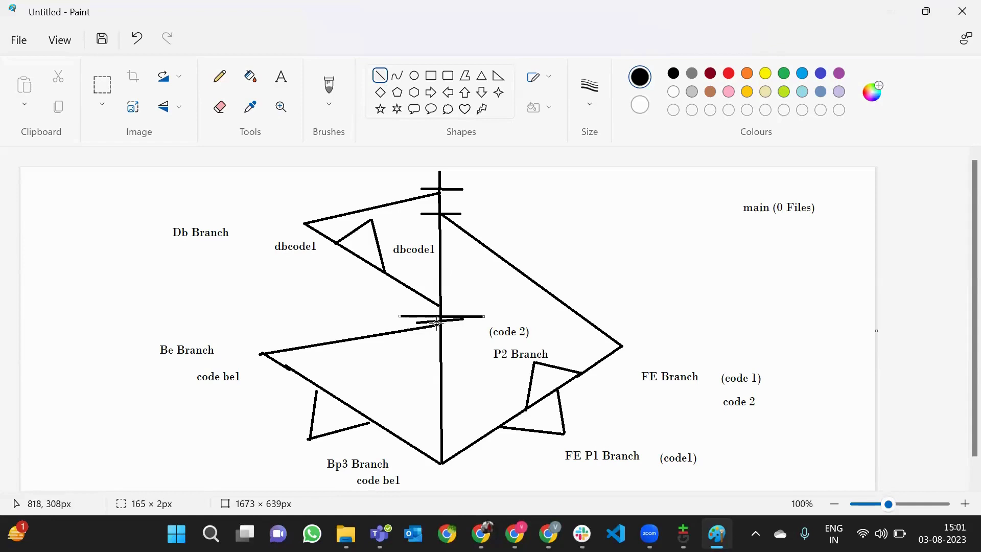
Mark the Db Branch start on the main line with a line about 190 × 2 px and add "(code be 1)" below dbcode1
{"action": "left_click_drag", "start_coordinate": [440, 326], "coordinate": [445, 330]}
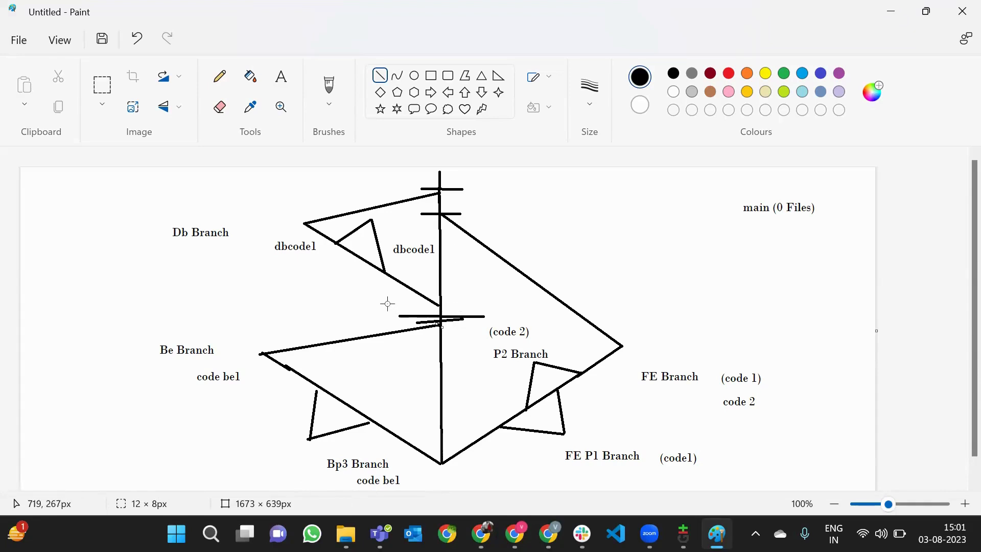
{"action": "left_click_drag", "start_coordinate": [387, 303], "coordinate": [485, 303]}
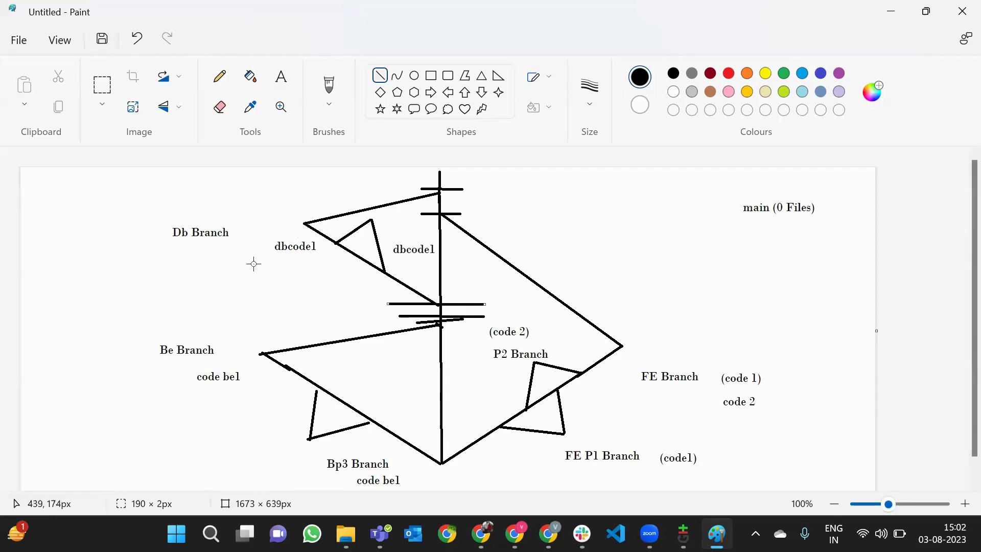
{"action": "left_click", "coordinate": [281, 77]}
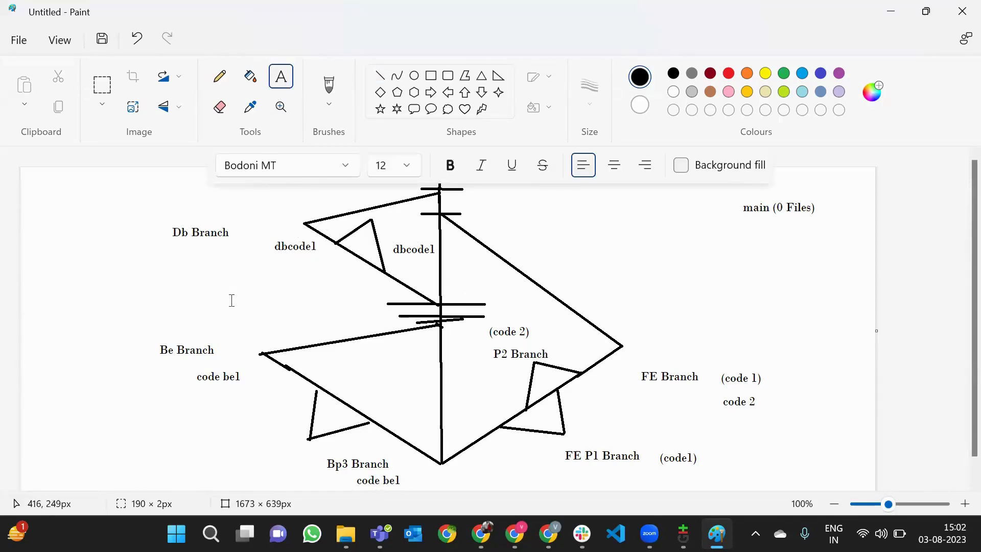
{"action": "left_click", "coordinate": [246, 265]}
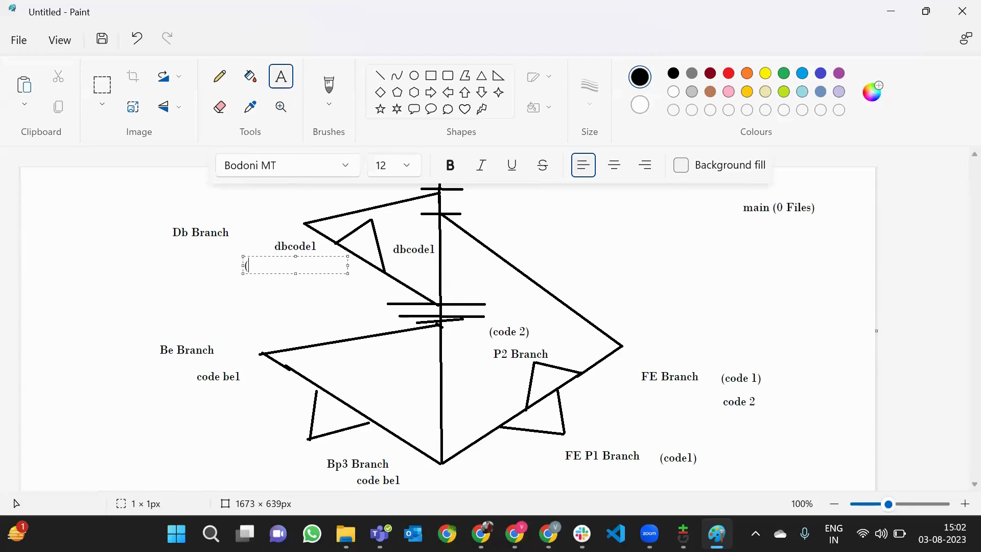
{"action": "type", "text": "(code be 1"}
{"action": "left_click", "coordinate": [288, 284]}
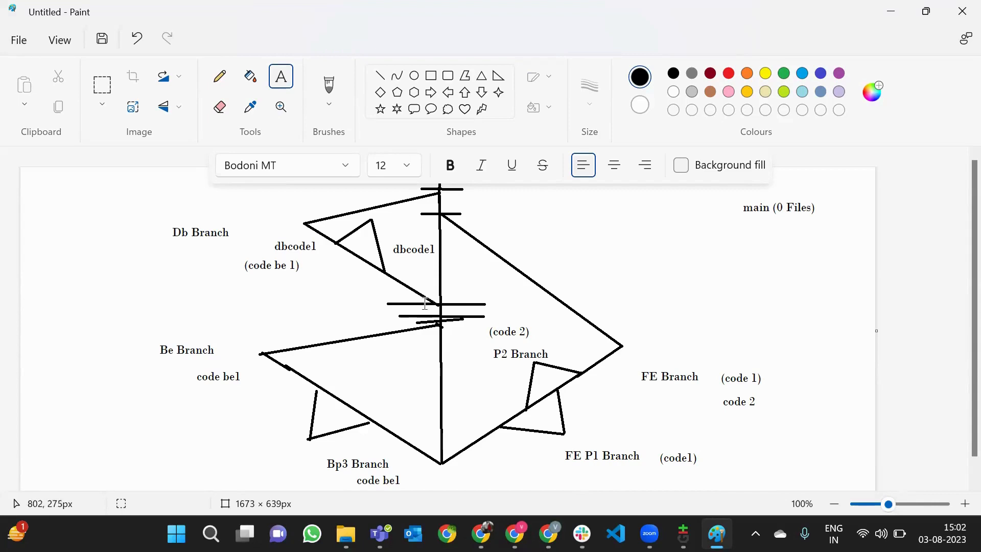
Examine the merge marks on the main line and the code labels beside the Db, Bp3 and FE branches by framing each area
{"action": "left_click_drag", "start_coordinate": [379, 292], "coordinate": [497, 306]}
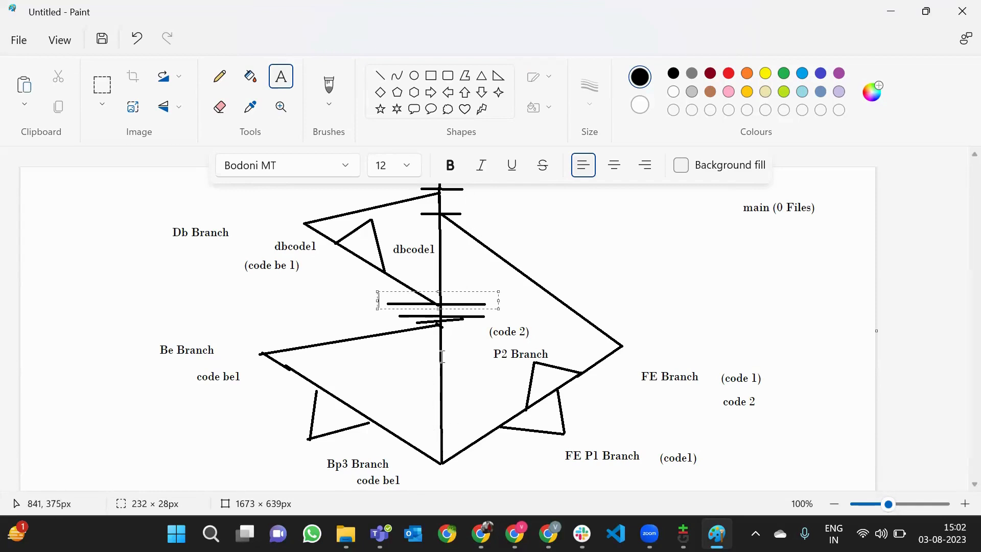
{"action": "left_click_drag", "start_coordinate": [239, 252], "coordinate": [344, 279]}
{"action": "left_click", "coordinate": [316, 310]}
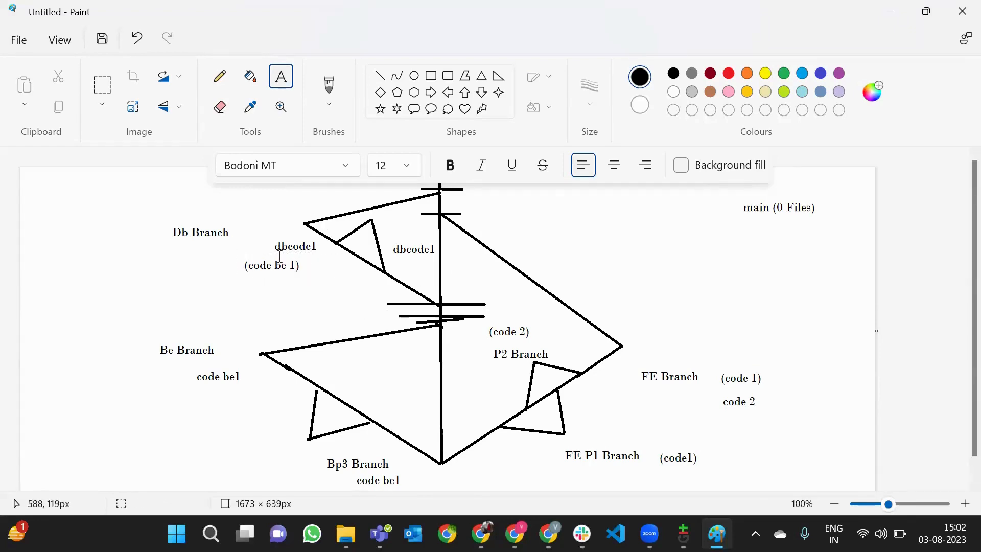
{"action": "left_click_drag", "start_coordinate": [233, 254], "coordinate": [316, 276]}
{"action": "left_click", "coordinate": [309, 298]}
{"action": "left_click", "coordinate": [101, 86]}
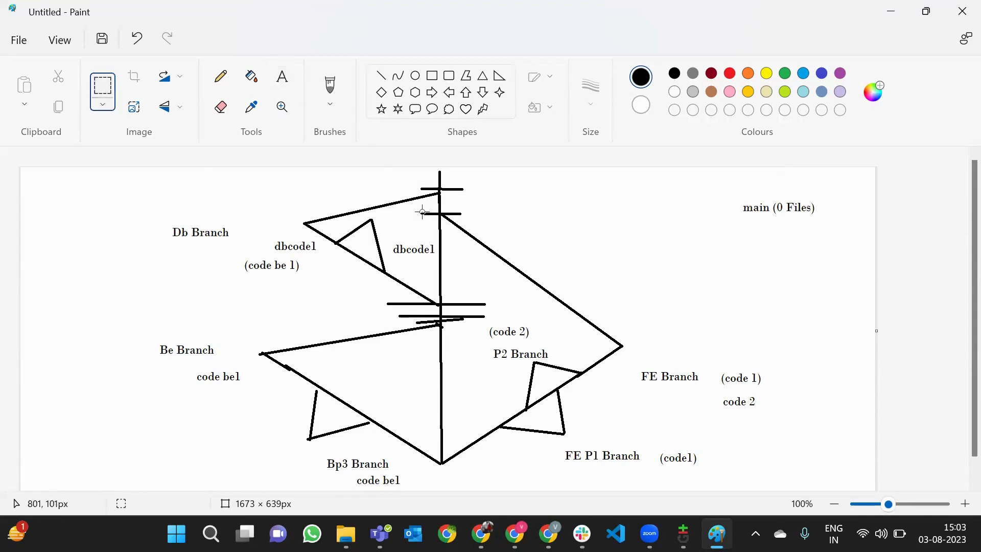
{"action": "left_click_drag", "start_coordinate": [418, 206], "coordinate": [474, 225]}
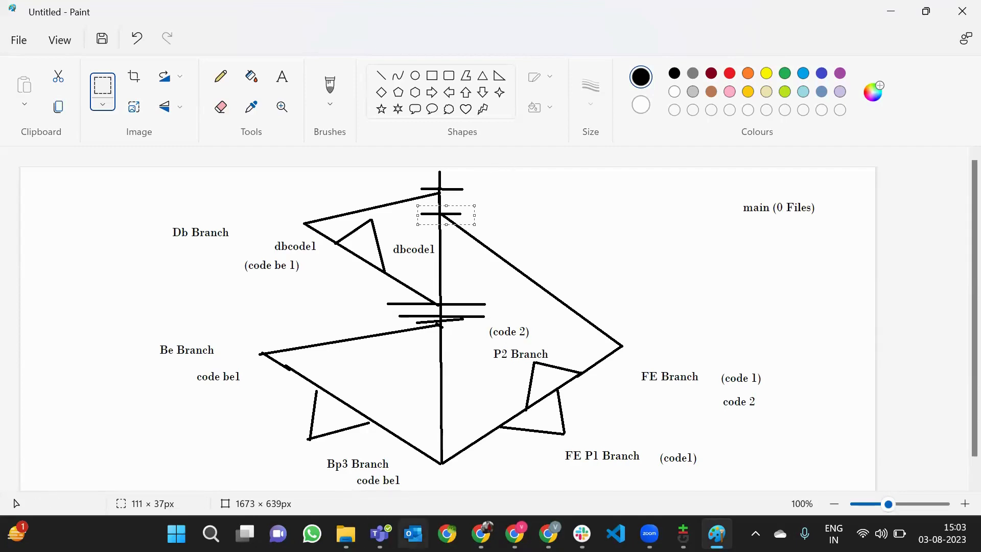
{"action": "left_click_drag", "start_coordinate": [353, 473], "coordinate": [406, 491]}
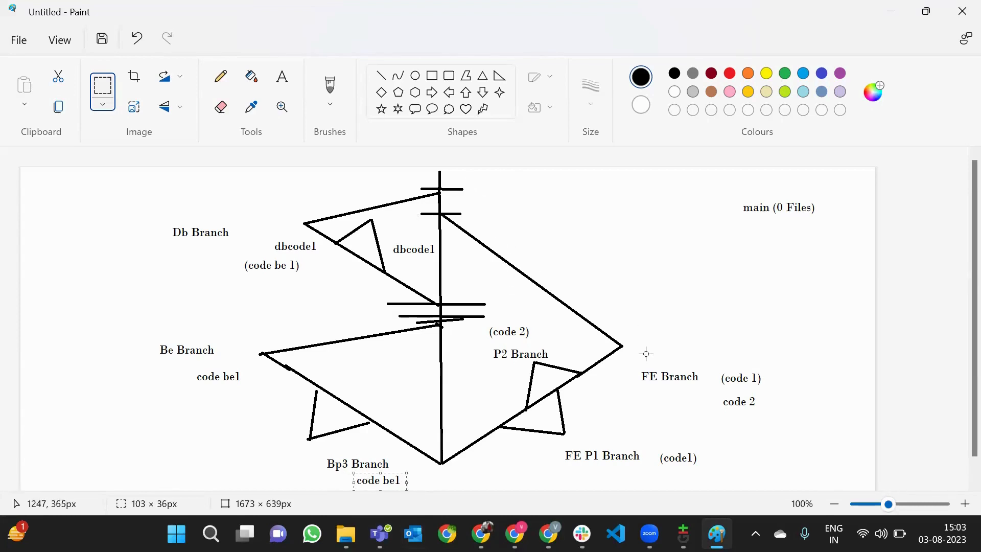
{"action": "left_click_drag", "start_coordinate": [640, 359], "coordinate": [776, 418]}
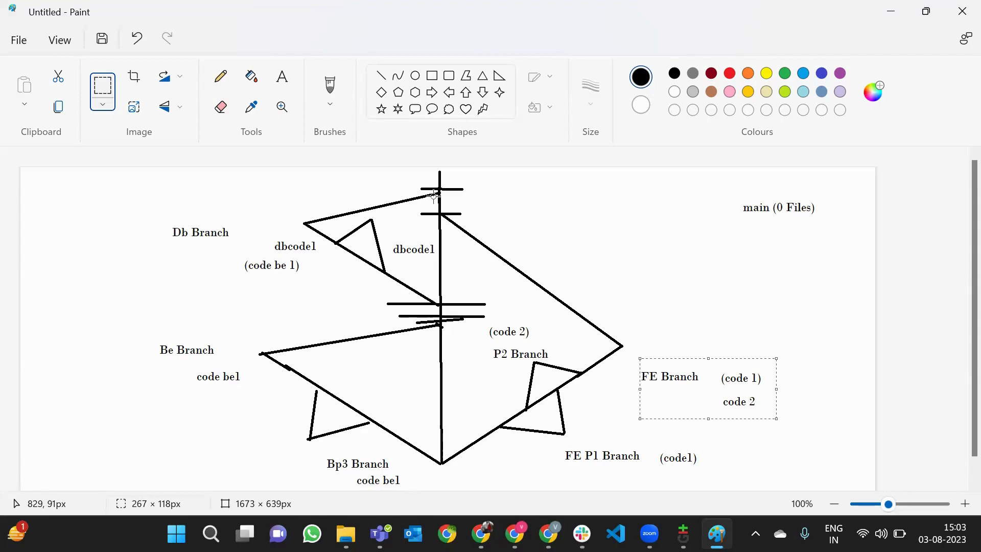
{"action": "left_click_drag", "start_coordinate": [412, 171], "coordinate": [474, 192]}
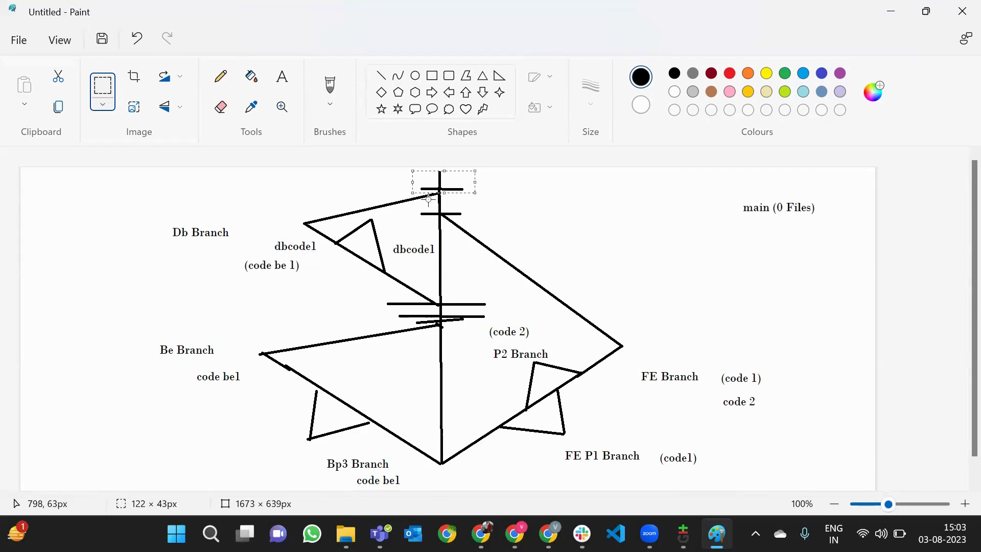
{"action": "left_click", "coordinate": [589, 244]}
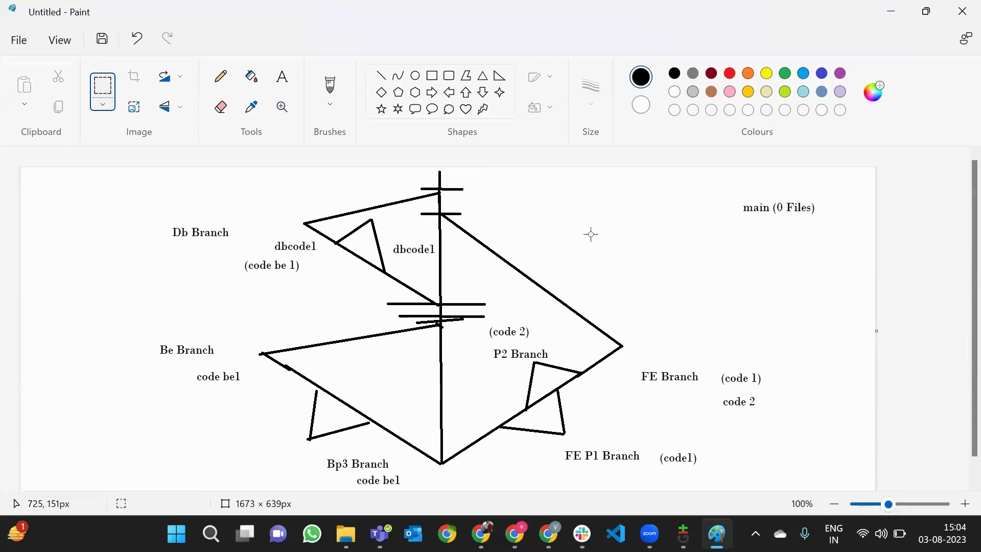
Close the branch diagram without saving it and switch to the b64 Azure crash course channel in Slack
{"action": "left_click", "coordinate": [961, 10]}
{"action": "left_click", "coordinate": [500, 310]}
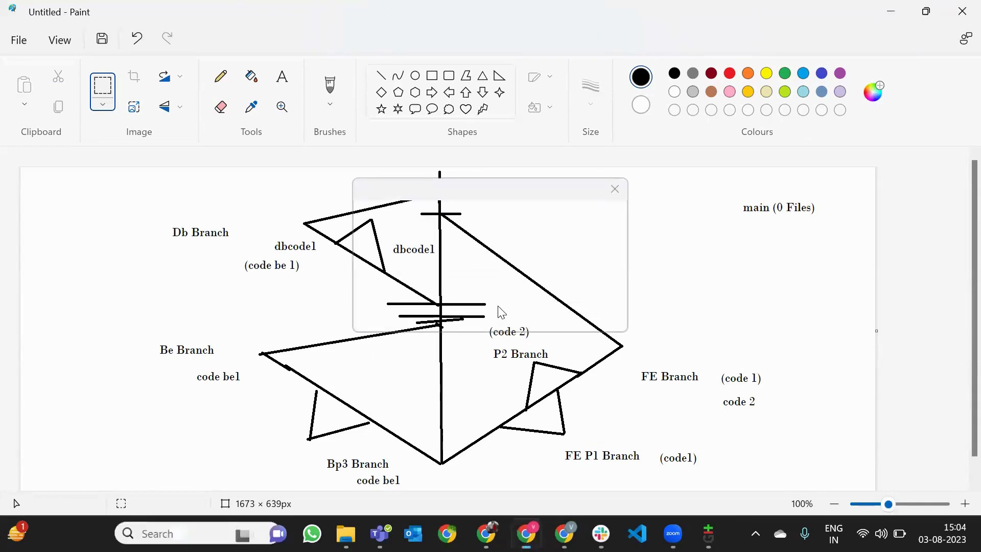
{"action": "left_click", "coordinate": [887, 9]}
{"action": "left_click", "coordinate": [627, 522]}
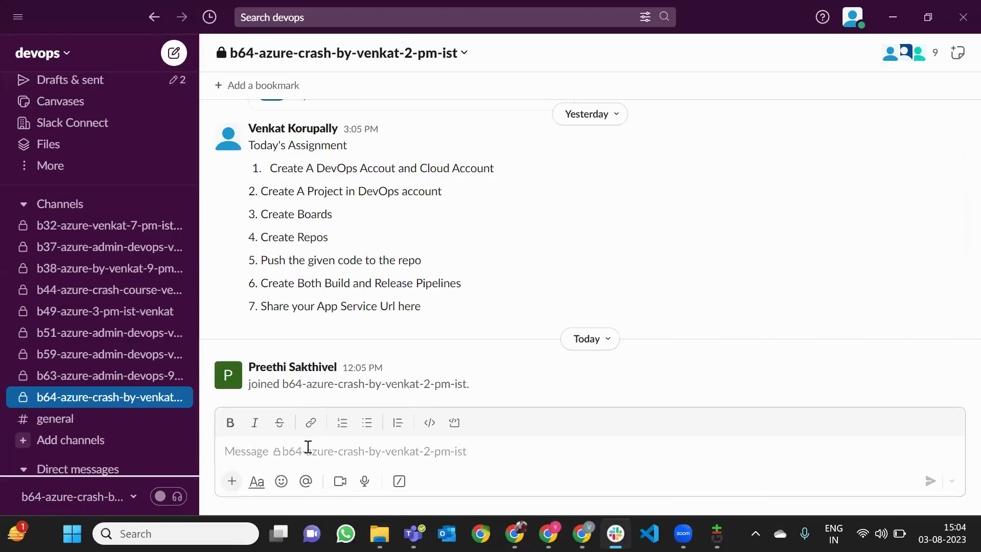
Post the heading "Today's Assignment" in the channel
{"action": "type", "text": "Today's As"}
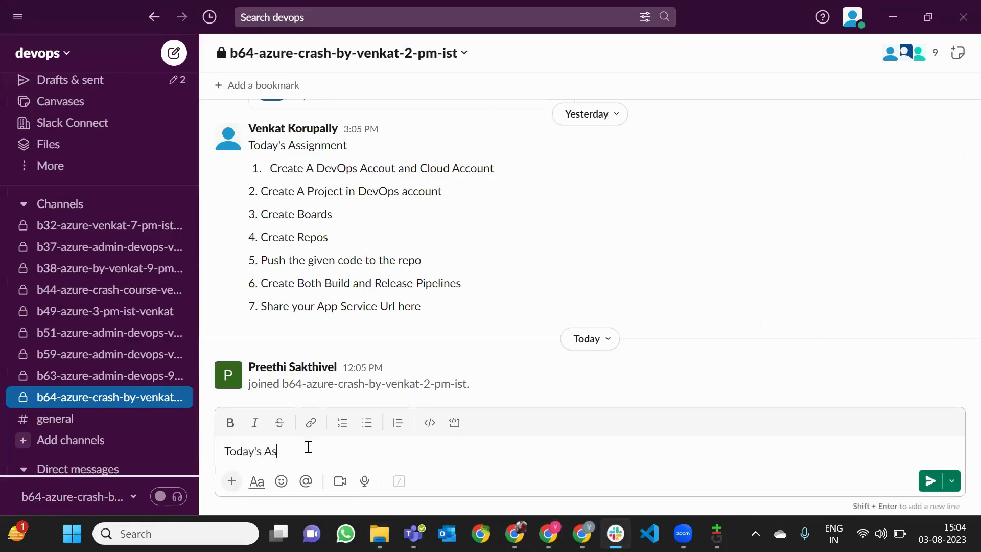
{"action": "type", "text": "signment"}
{"action": "key", "text": "Return"}
Post numbered item 1, "Create both DevOps Account and Cloud Account", and begin the following message with "2."
{"action": "type", "text": "1. "}
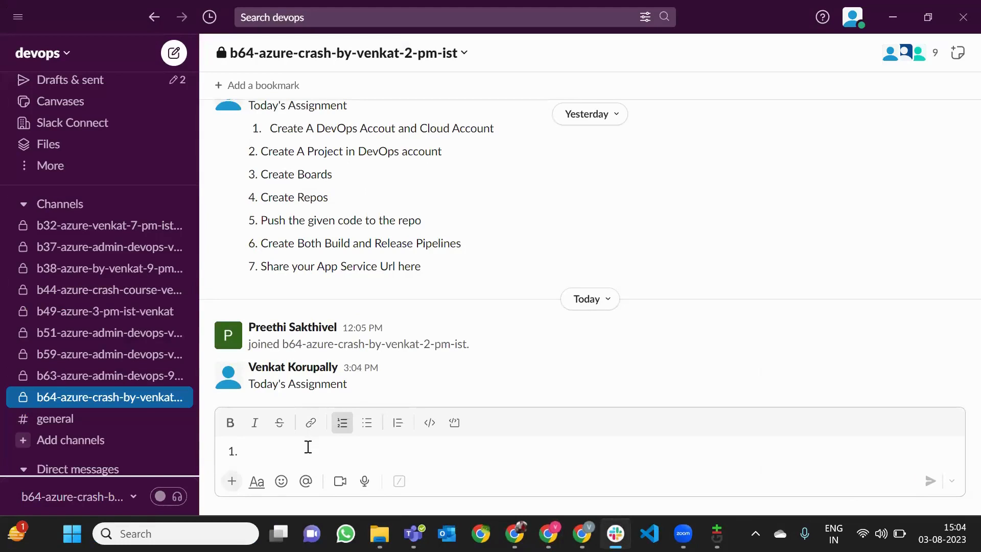
{"action": "type", "text": "Create A"}
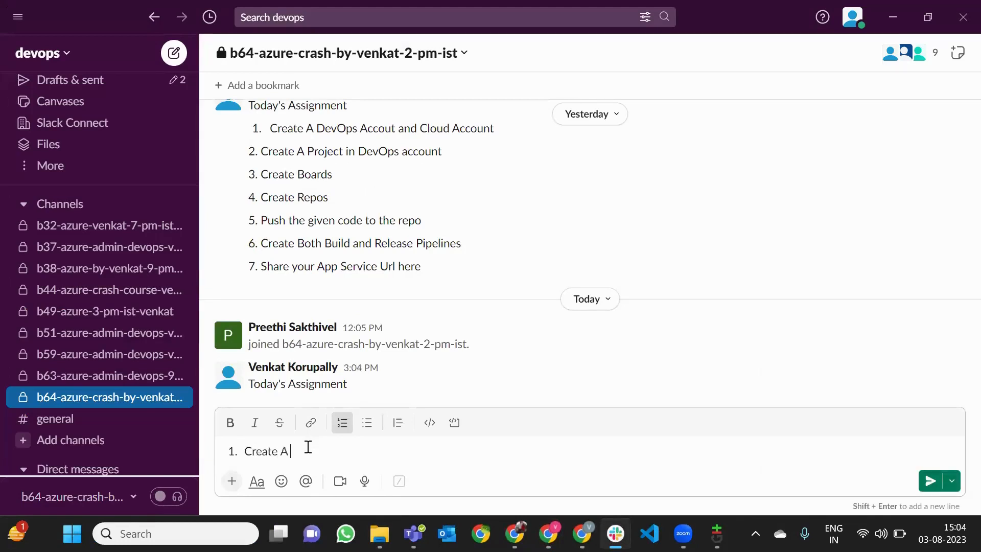
{"action": "key", "text": "BackSpace"}
{"action": "type", "text": "both DevOps Account and C"}
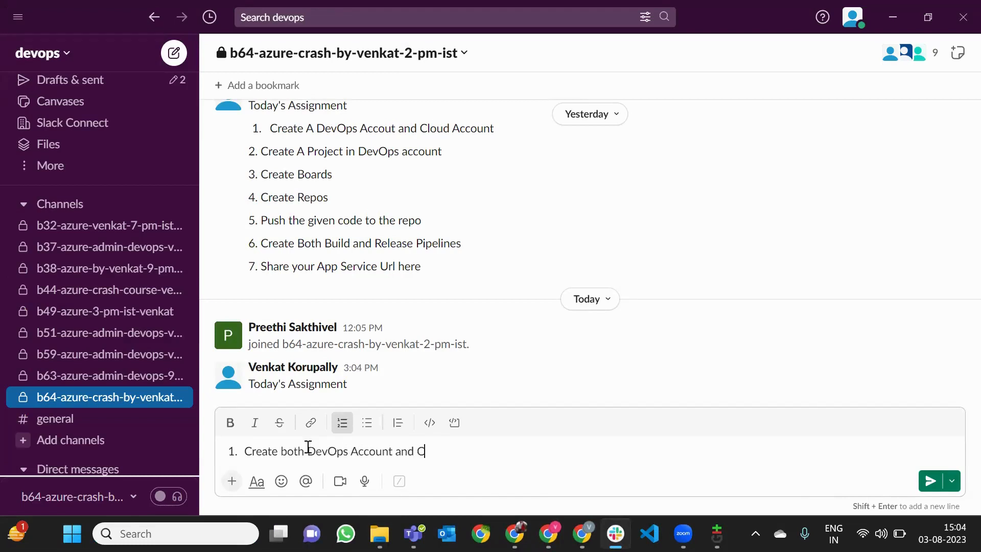
{"action": "type", "text": "loud Account"}
{"action": "key", "text": "Return"}
{"action": "type", "text": "2."}
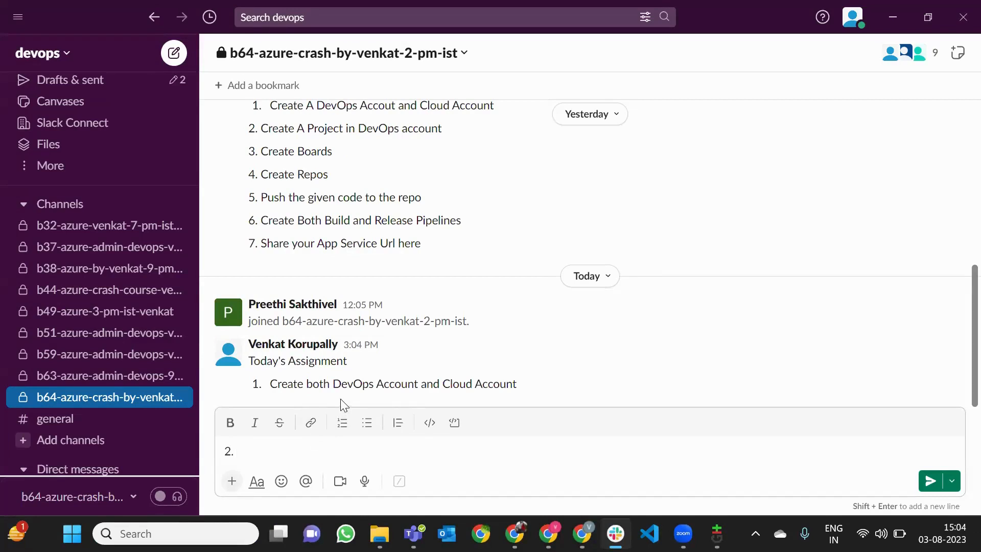
Examine the DevOps Account and Cloud Account wording in the posted first assignment item by highlighting it
{"action": "left_click_drag", "start_coordinate": [333, 383], "coordinate": [411, 389]}
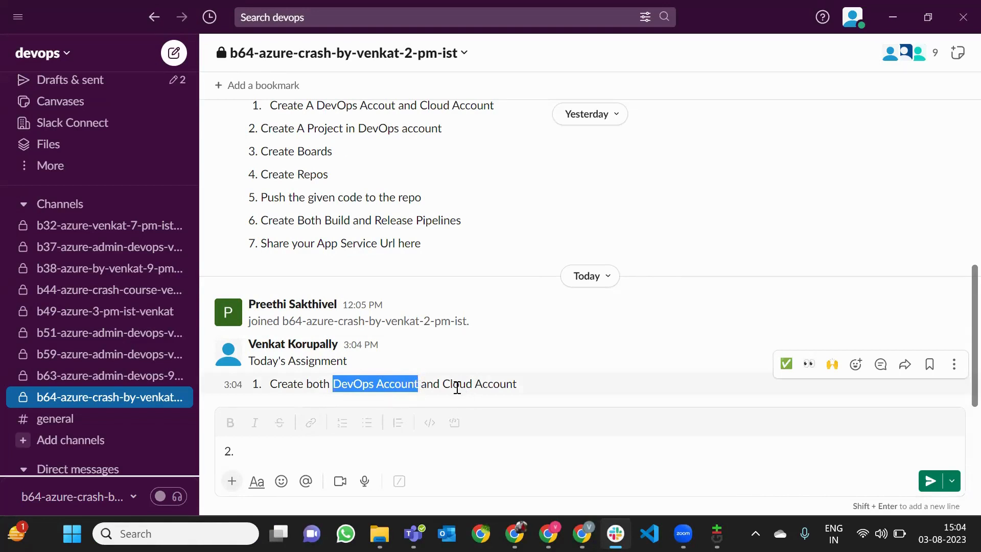
{"action": "left_click_drag", "start_coordinate": [442, 383], "coordinate": [518, 376]}
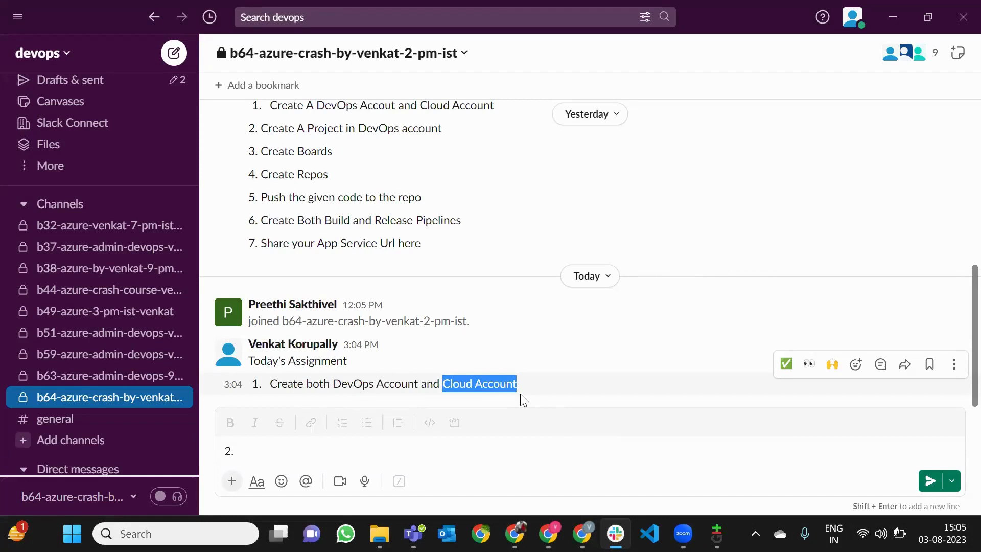
{"action": "left_click", "coordinate": [522, 398]}
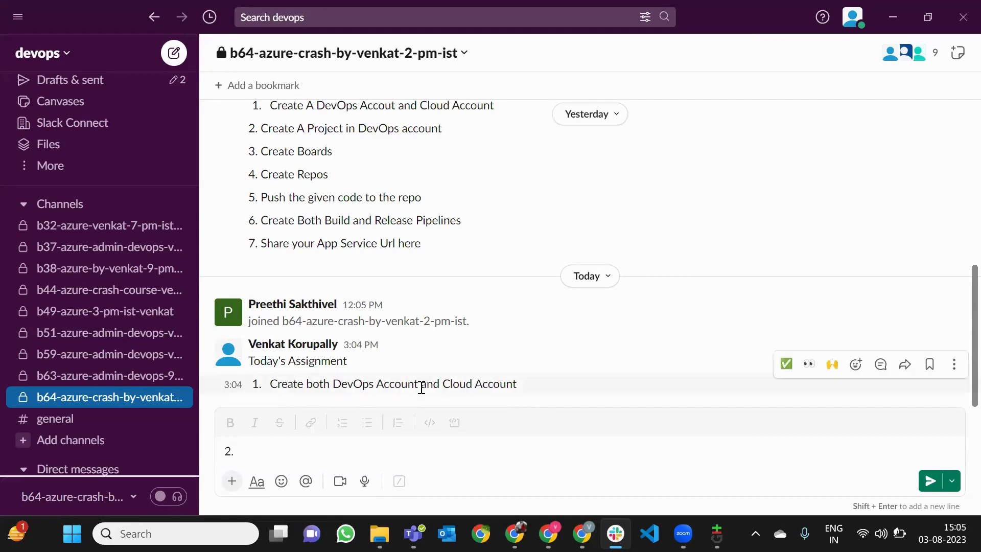
{"action": "left_click_drag", "start_coordinate": [441, 384], "coordinate": [534, 393]}
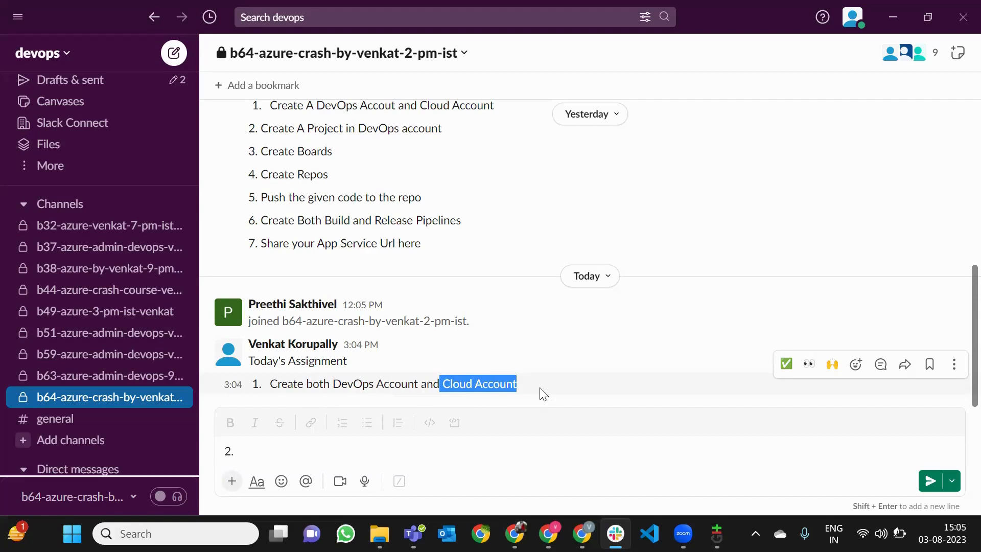
{"action": "left_click", "coordinate": [543, 394]}
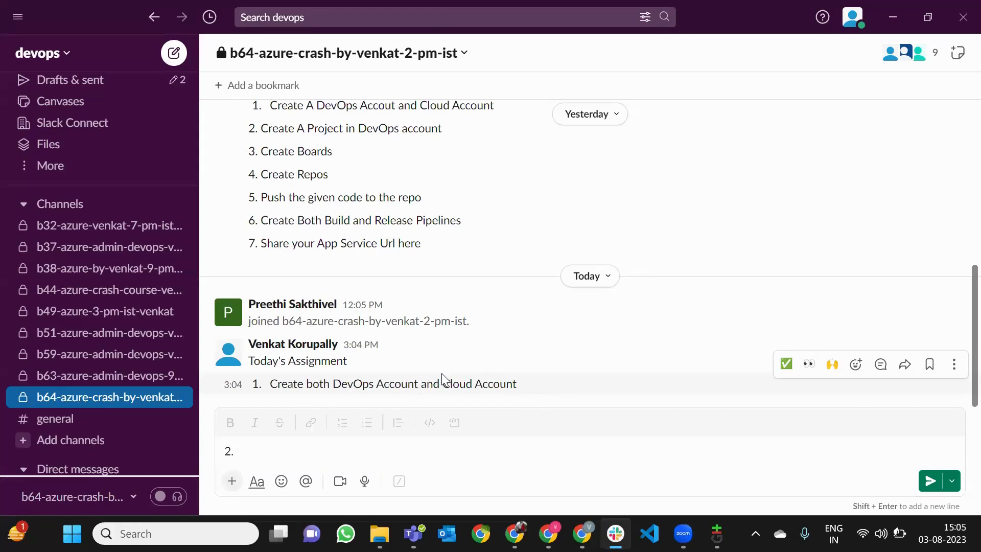
{"action": "left_click_drag", "start_coordinate": [423, 367], "coordinate": [525, 394]}
{"action": "left_click", "coordinate": [529, 396]}
{"action": "left_click_drag", "start_coordinate": [333, 386], "coordinate": [569, 394]}
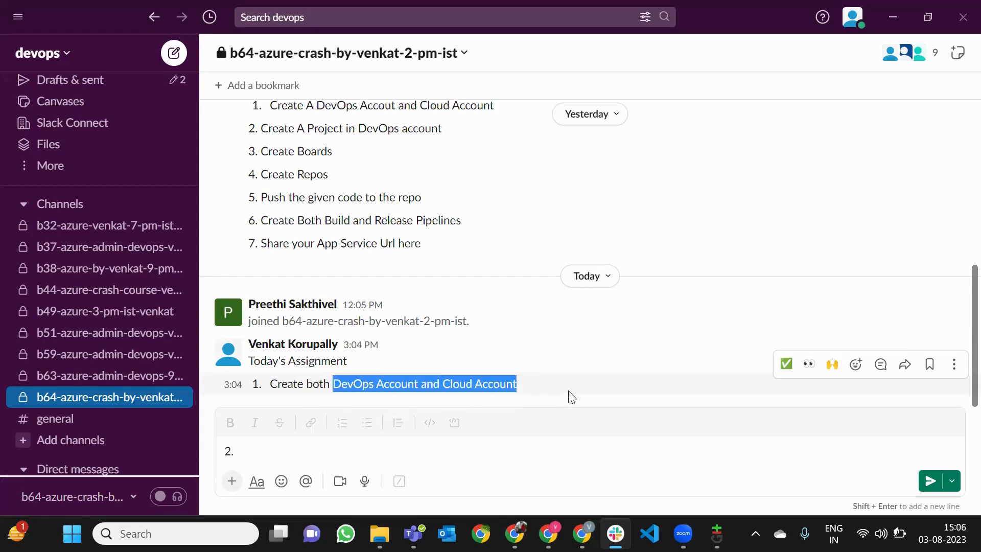
Complete and post item 2 as "Create Boards - > workitems, backlog, sprint, queries, Delivery plan"
{"action": "left_click", "coordinate": [267, 450]}
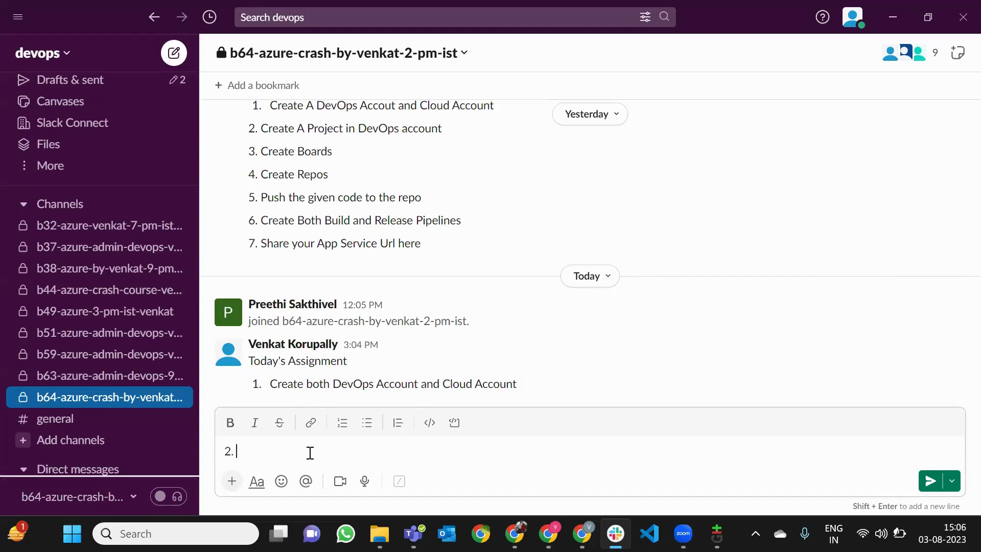
{"action": "type", "text": "Create Boards - > workit"}
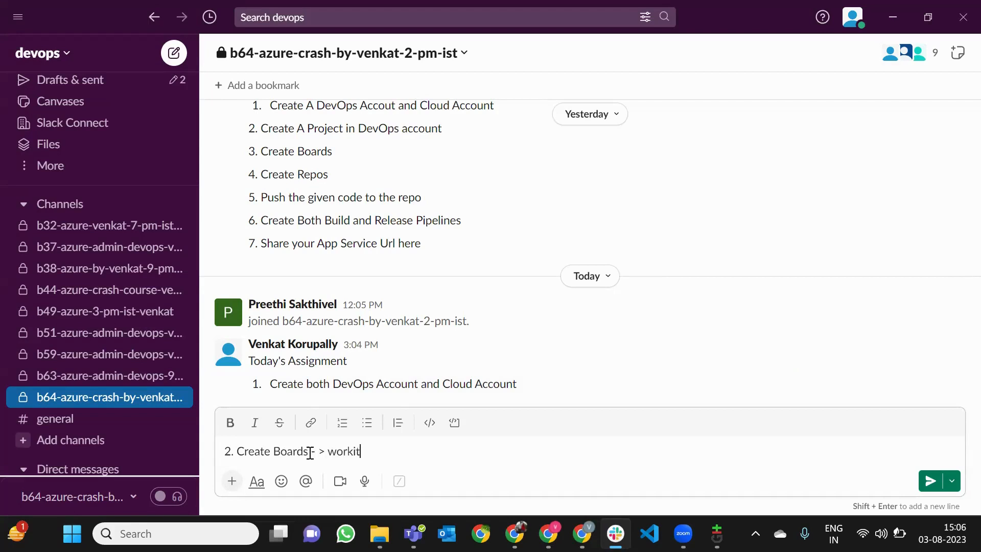
{"action": "type", "text": "ems, backlog, "}
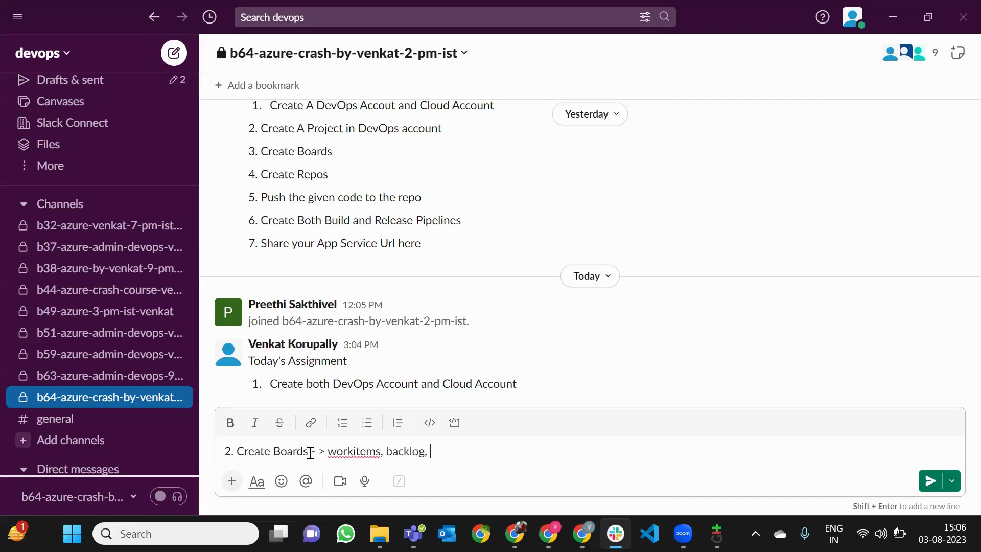
{"action": "type", "text": "sprint, queries, Deliver"}
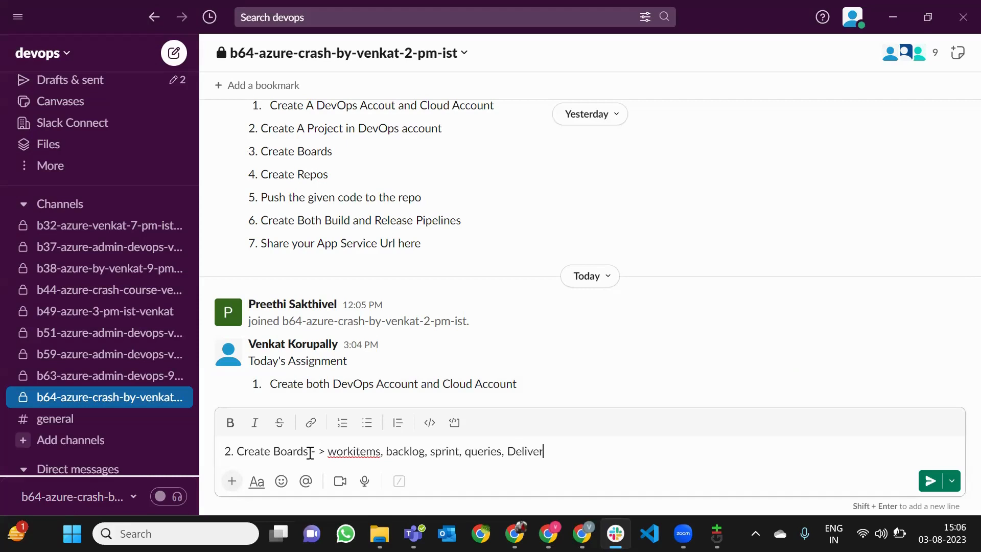
{"action": "type", "text": "y plan"}
{"action": "key", "text": "Return"}
Draft item 3 of the assignment, starting with "3. In Repos - > Push some sample code in to master branch, craete"
{"action": "type", "text": "3. R"}
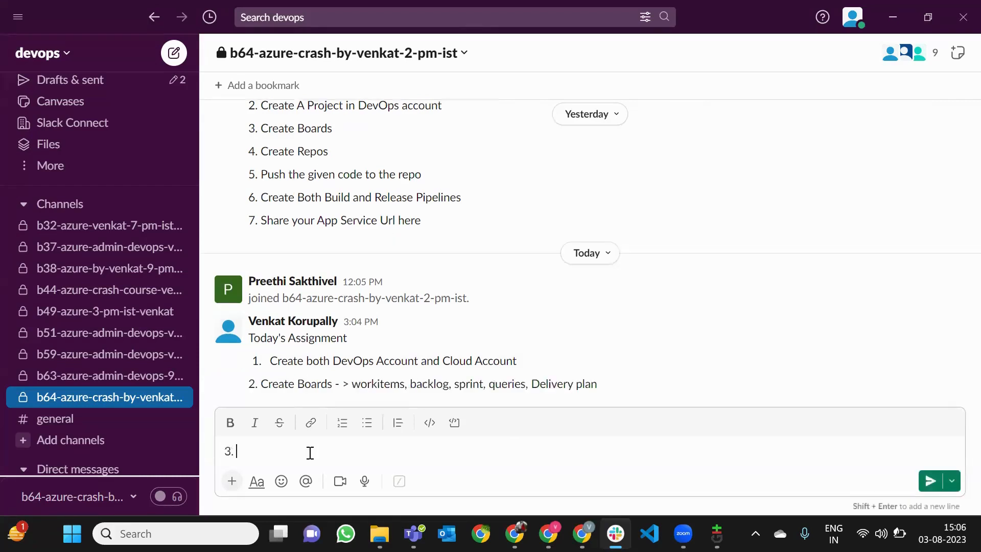
{"action": "key", "text": "BackSpace"}
{"action": "type", "text": "Re"}
{"action": "key", "text": "BackSpace"}
{"action": "key", "text": "BackSpace"}
{"action": "type", "text": "In Pa"}
{"action": "key", "text": "BackSpace"}
{"action": "key", "text": "BackSpace"}
{"action": "type", "text": "Repos - > Push some sample cod"}
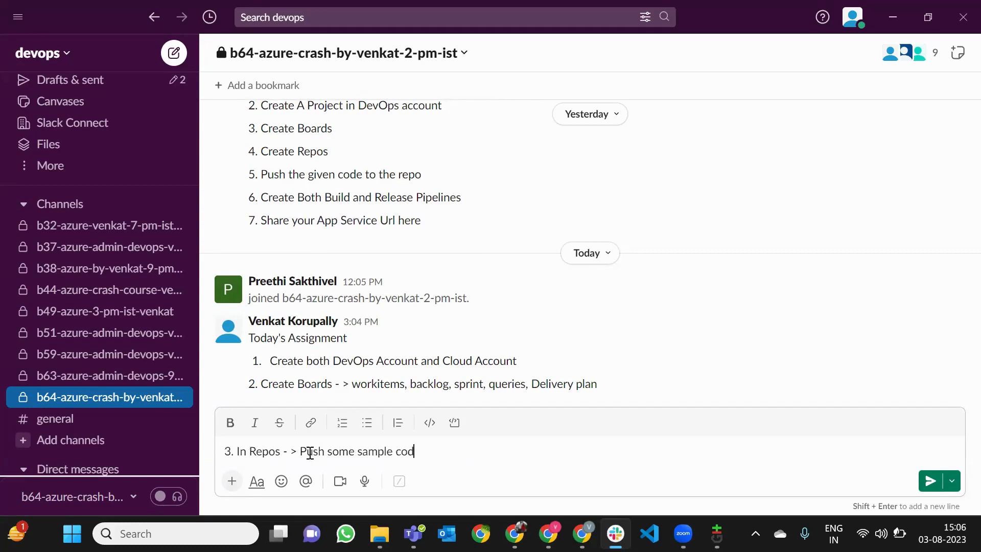
{"action": "type", "text": "e in to master branch, craete"}
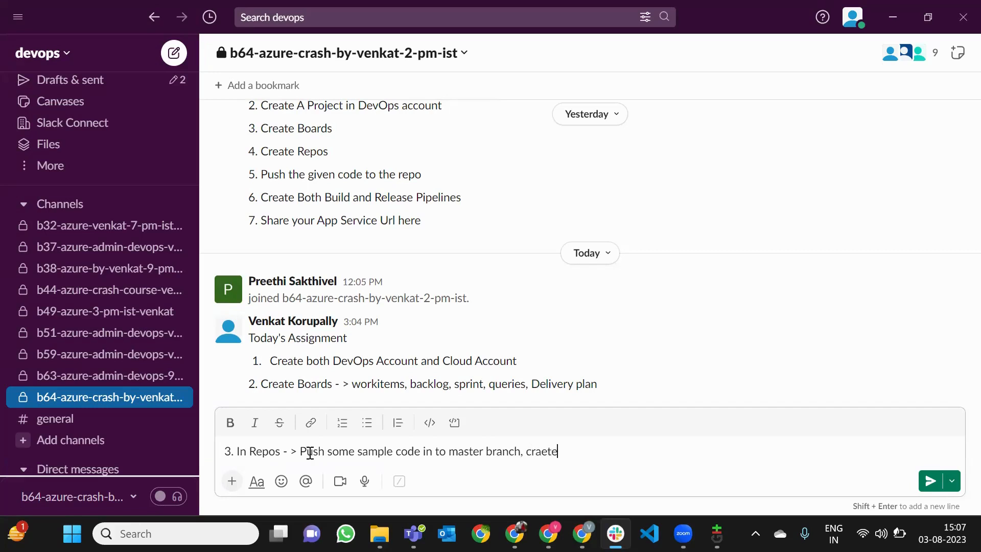
Complete item 3 with "some branches and try to push some randome codes there and later try to merge them" and post it
{"action": "type", "text": " some branches"}
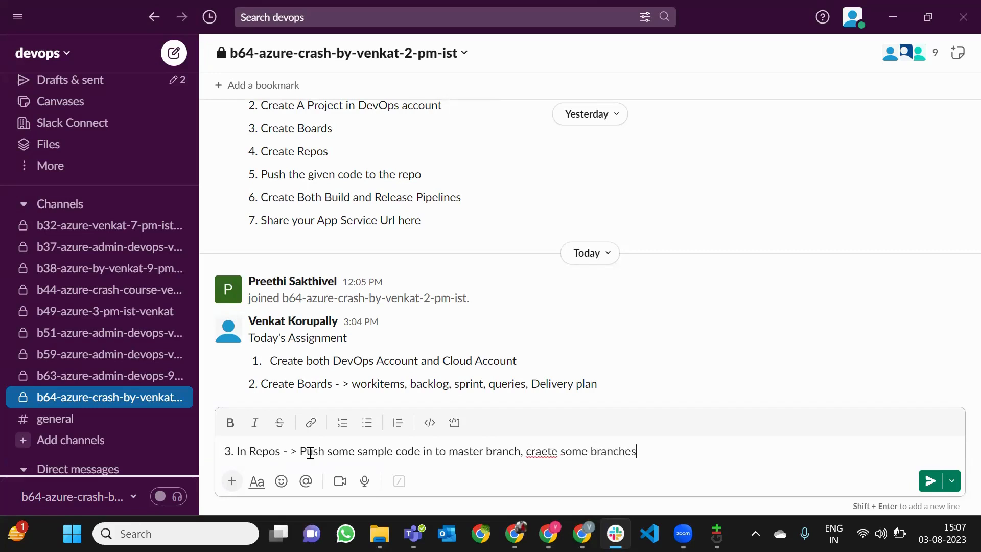
{"action": "type", "text": " and try to push some randome c"}
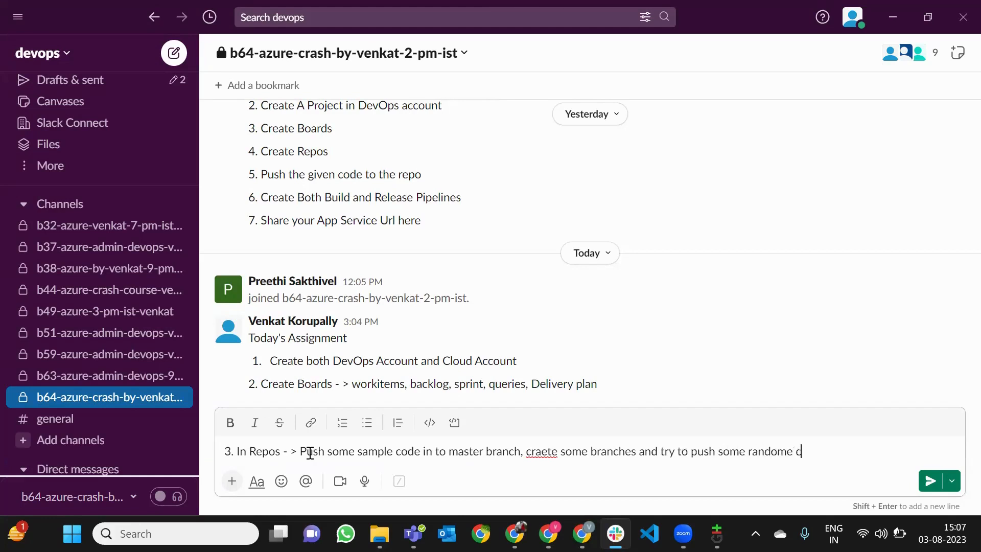
{"action": "type", "text": "odes there and later tr"}
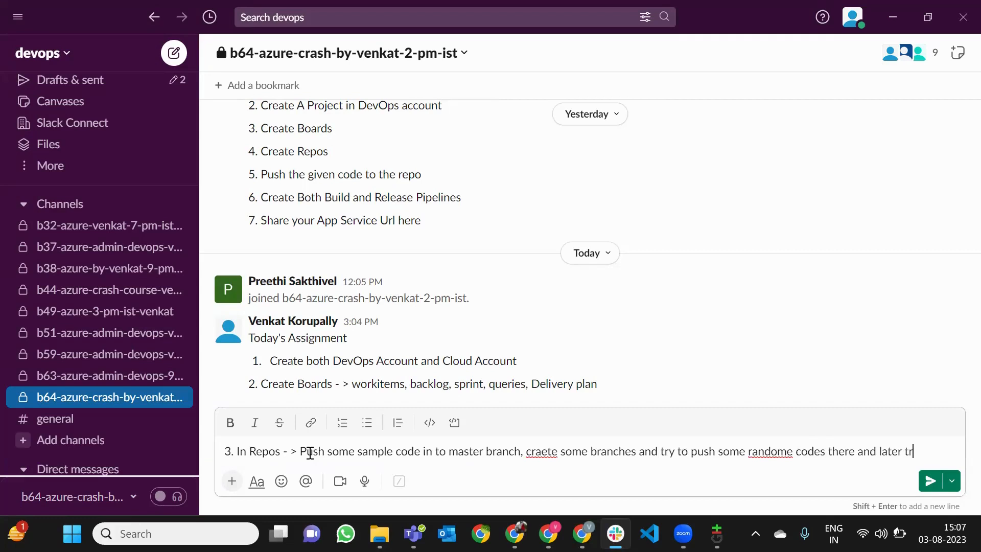
{"action": "type", "text": "y to merge them"}
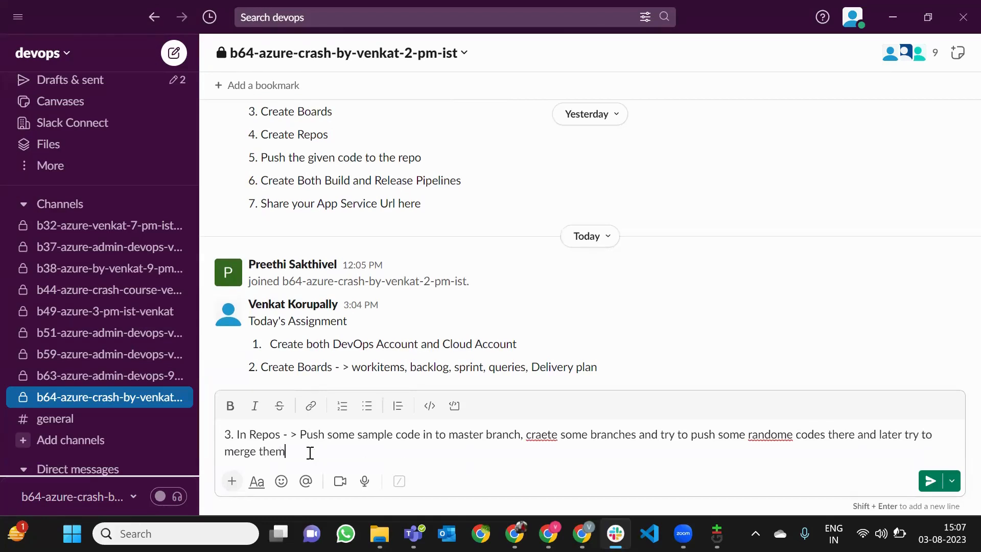
{"action": "key", "text": "Return"}
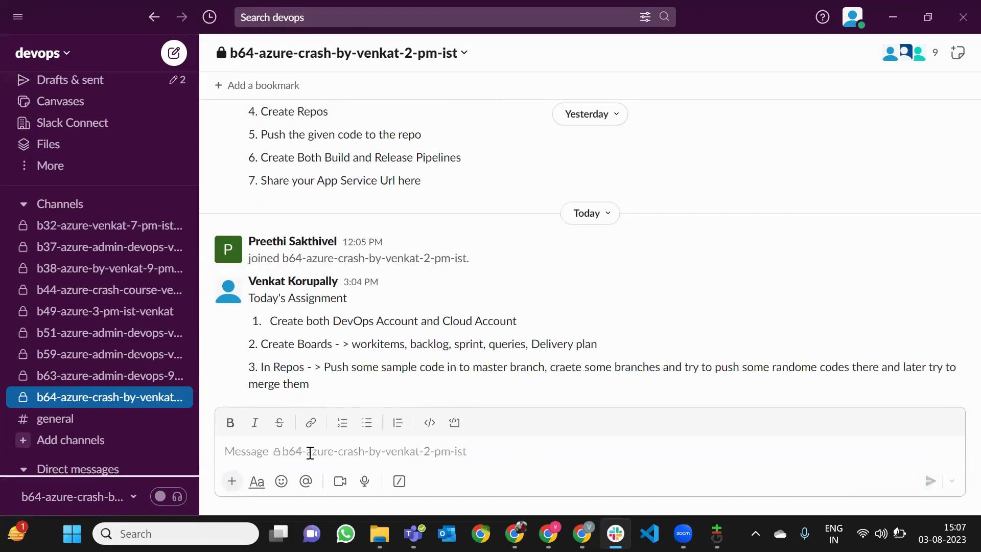
Post item 4 of the assignment as "4. Share all your screens here"
{"action": "type", "text": "4. Sah"}
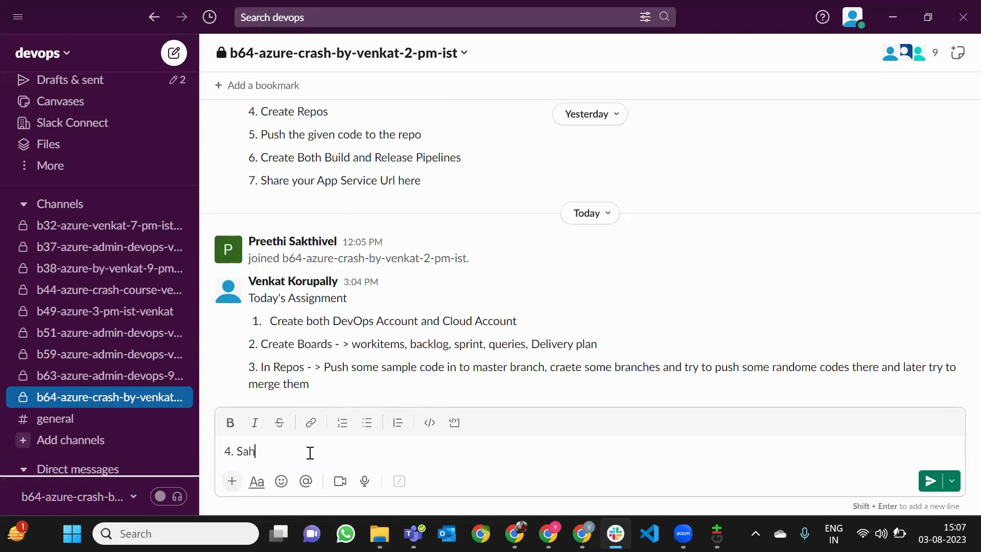
{"action": "key", "text": "BackSpace"}
{"action": "key", "text": "BackSpace"}
{"action": "type", "text": "hare all your screens here"}
{"action": "key", "text": "Return"}
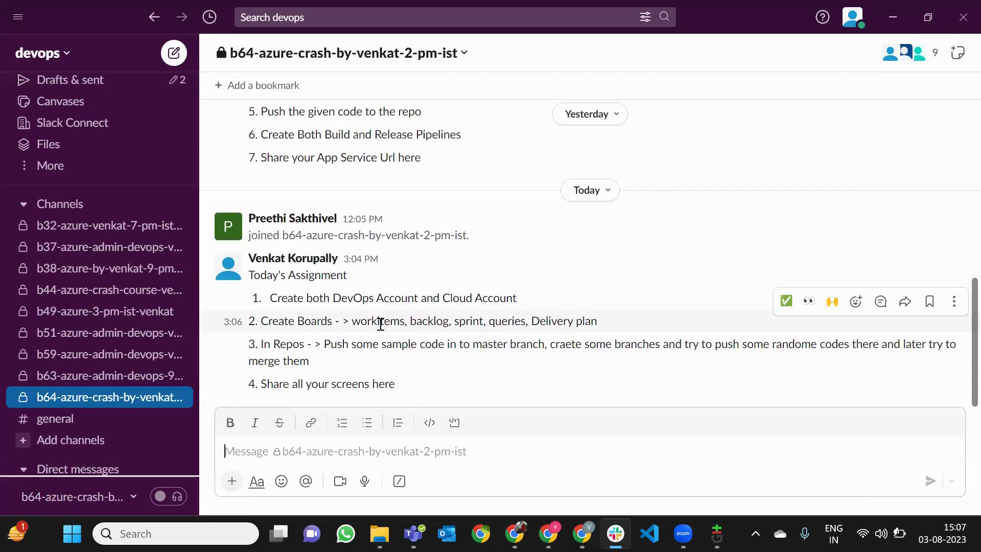
{"action": "left_click", "coordinate": [446, 71]}
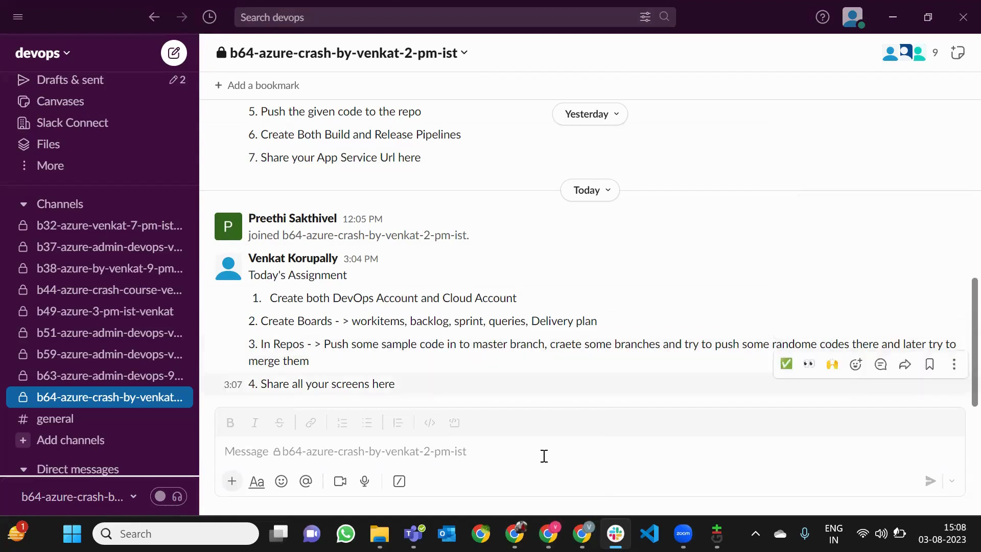
Switch to Azure DevOps in Chrome and examine the Repos sections from the becode commit pull request page
{"action": "left_click", "coordinate": [548, 533]}
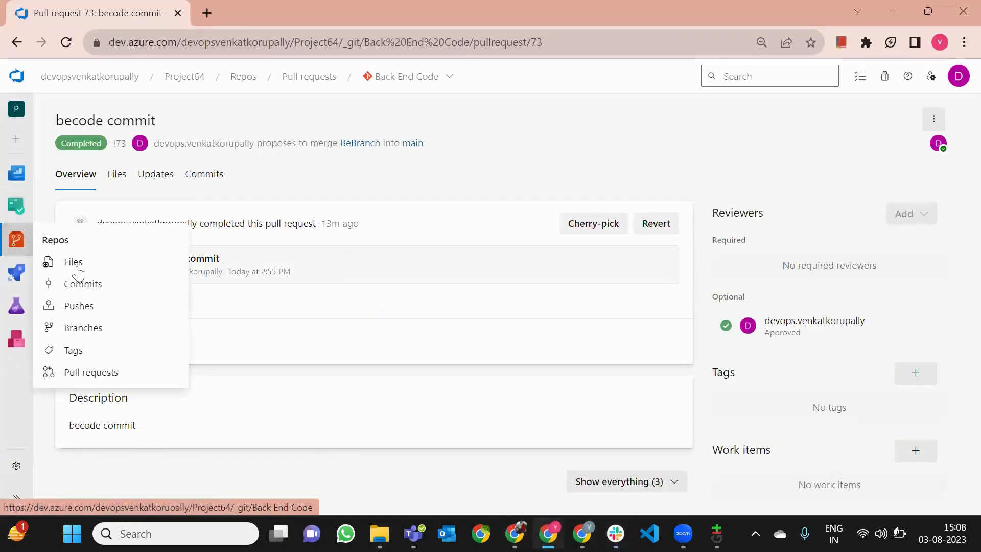
{"action": "mouse_move", "coordinate": [25, 271]}
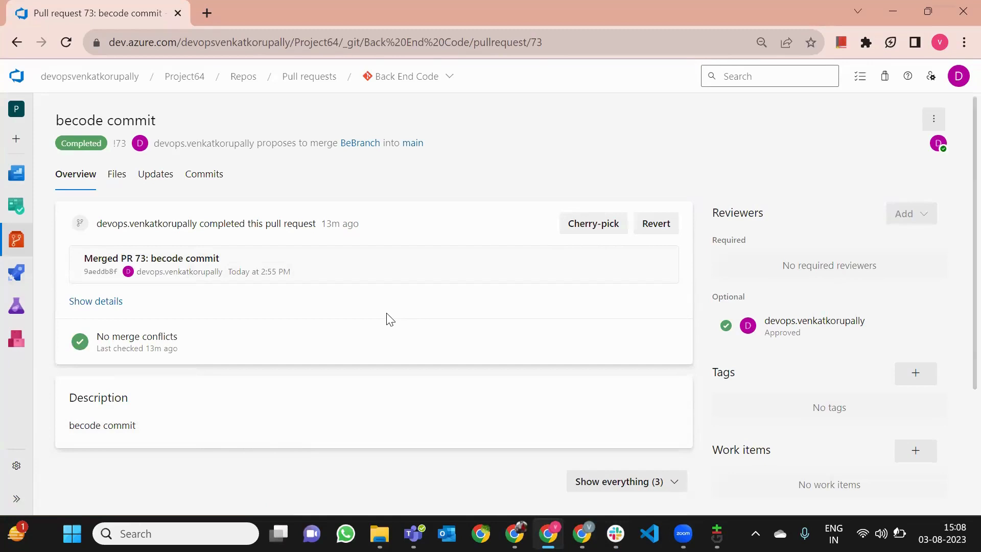
{"action": "mouse_move", "coordinate": [6, 253]}
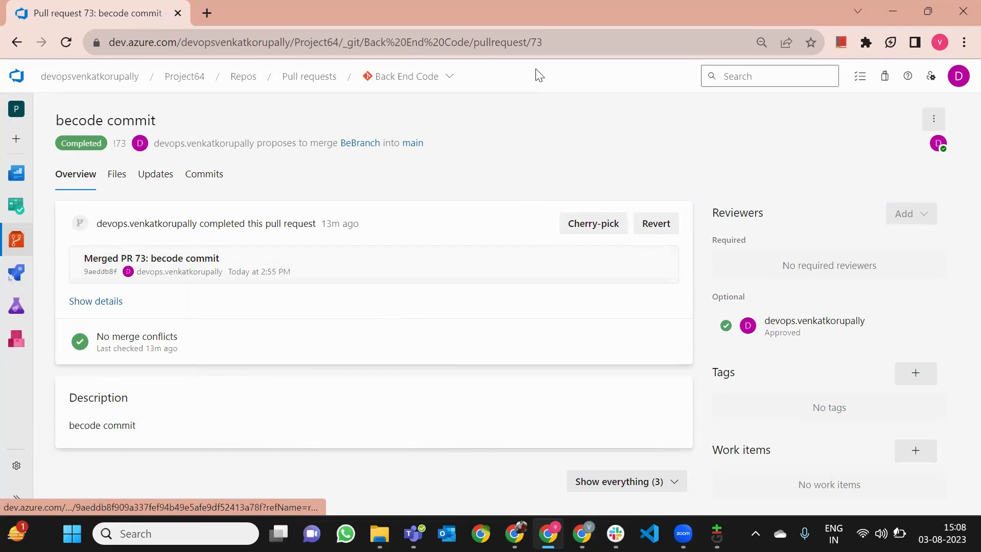
{"action": "left_click", "coordinate": [615, 533]}
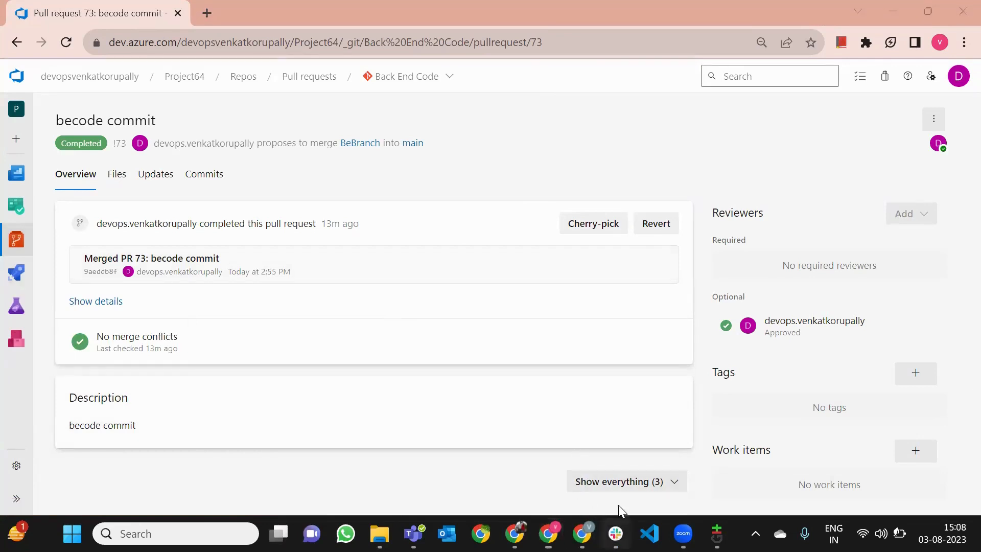
{"action": "left_click", "coordinate": [549, 534]}
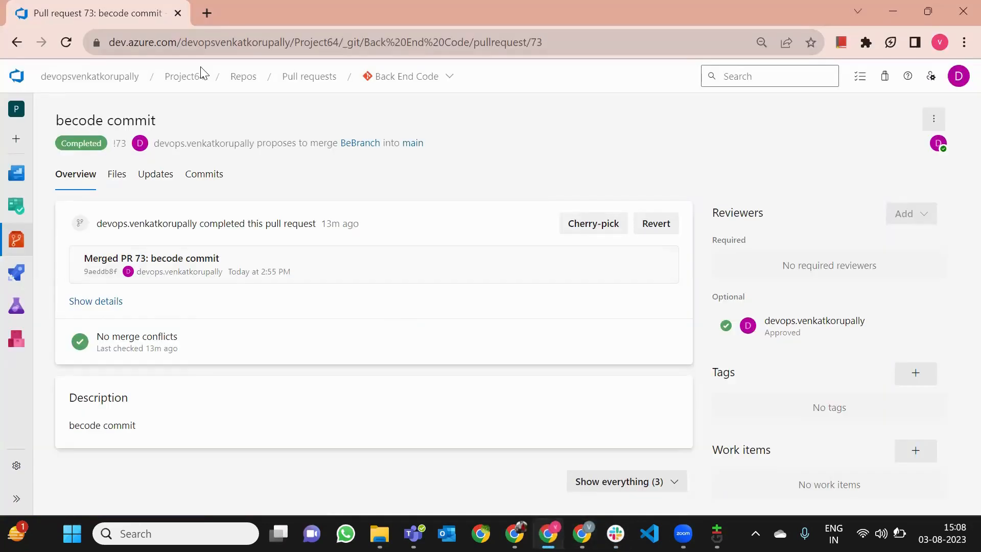
Go to classroom.google.com in a new tab and open the Registered - Azure admin & DevOps Batch 38 class
{"action": "key", "text": "ctrl+t"}
{"action": "type", "text": "cla"}
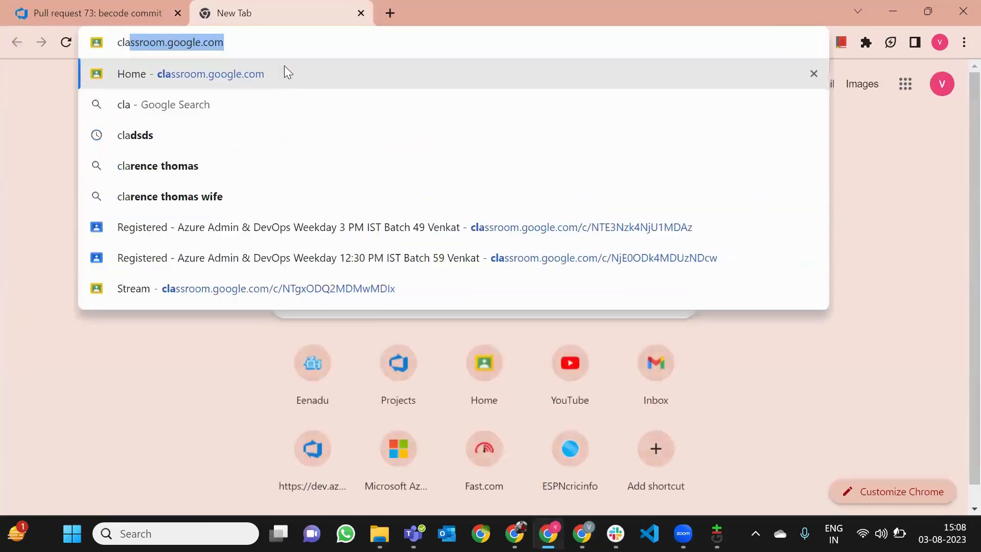
{"action": "key", "text": "Return"}
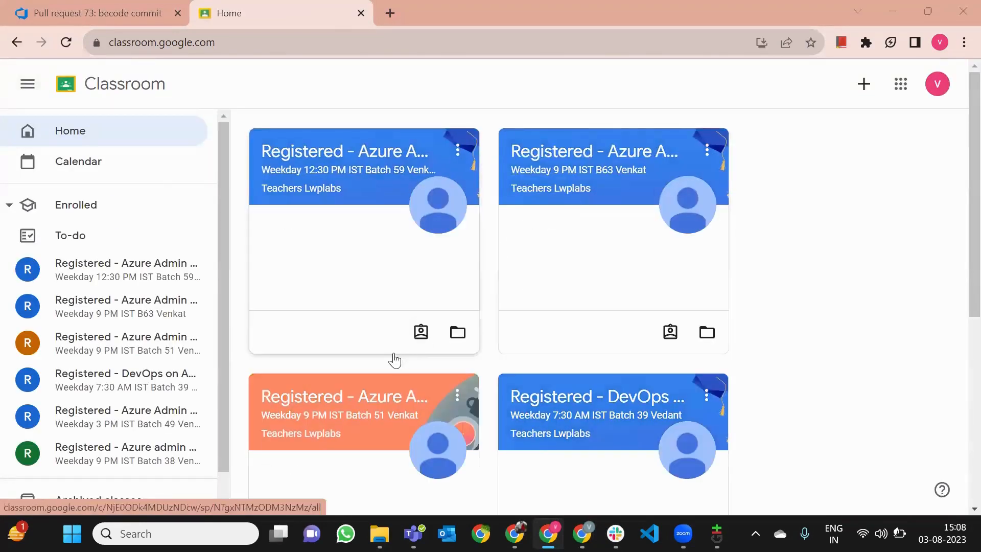
{"action": "scroll", "coordinate": [395, 360], "scroll_direction": "down", "scroll_amount": 5}
{"action": "left_click", "coordinate": [589, 189]}
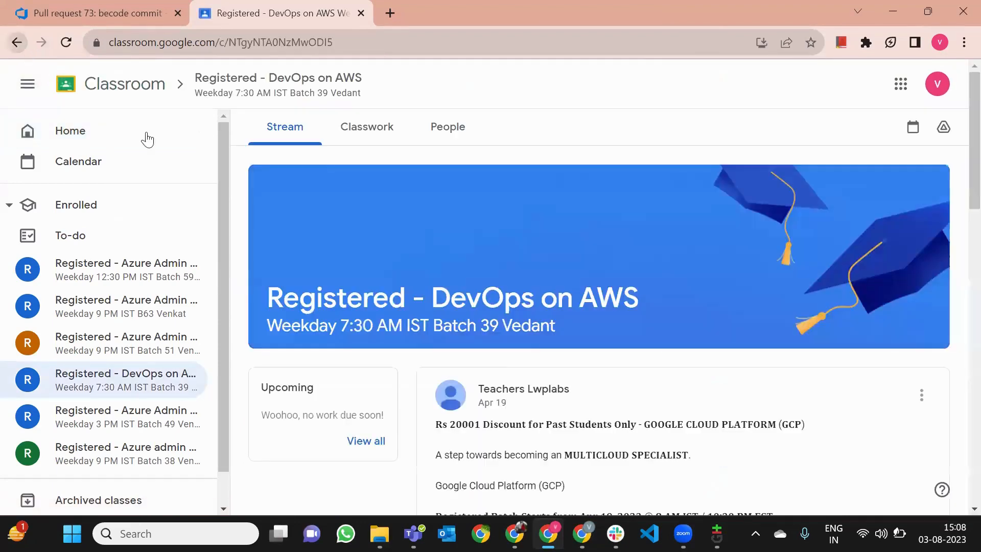
{"action": "left_click", "coordinate": [147, 139]}
{"action": "left_click", "coordinate": [581, 424]}
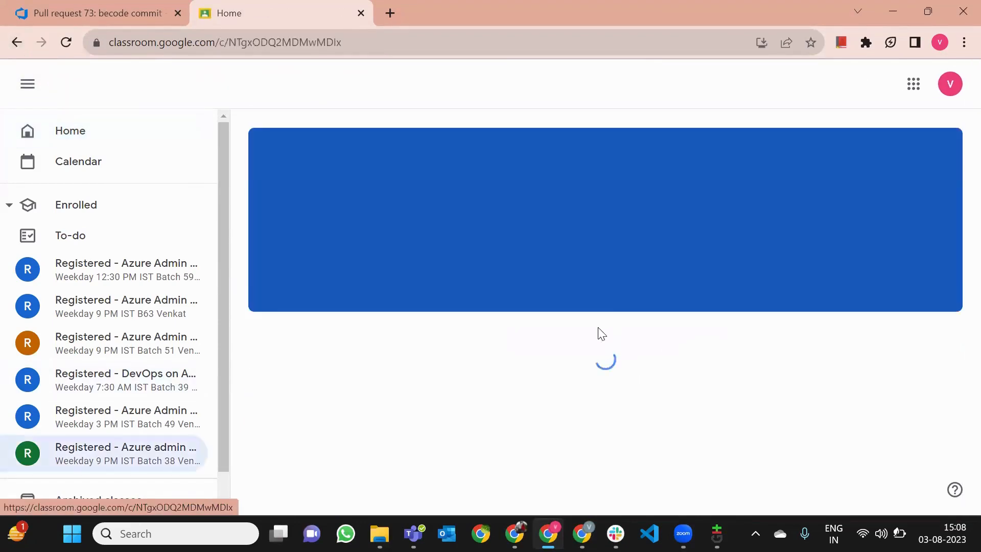
Look through the daily materials in the class stream, including the class comment on DAY 44 (17/03), and return to Slack
{"action": "scroll", "coordinate": [551, 438], "scroll_direction": "down", "scroll_amount": 1}
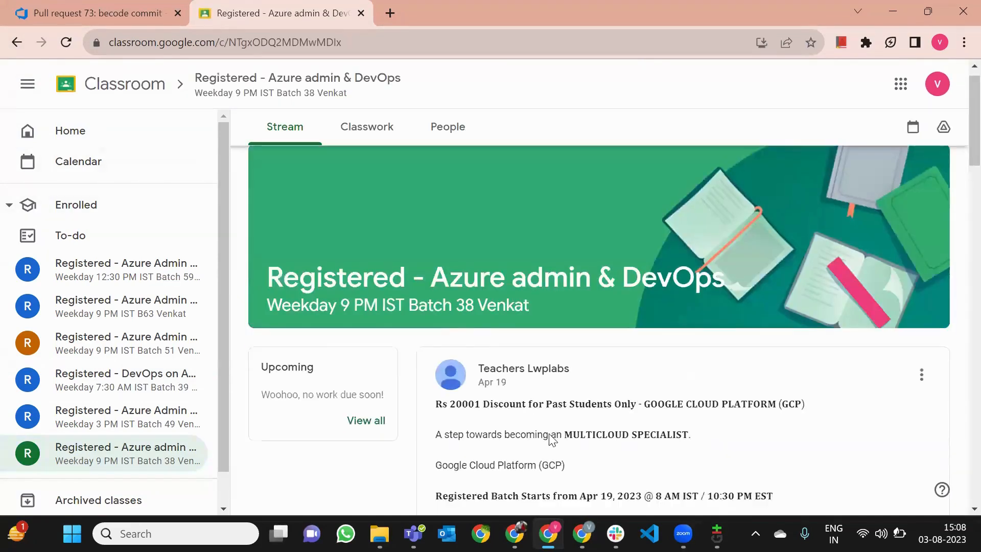
{"action": "scroll", "coordinate": [551, 439], "scroll_direction": "down", "scroll_amount": 15}
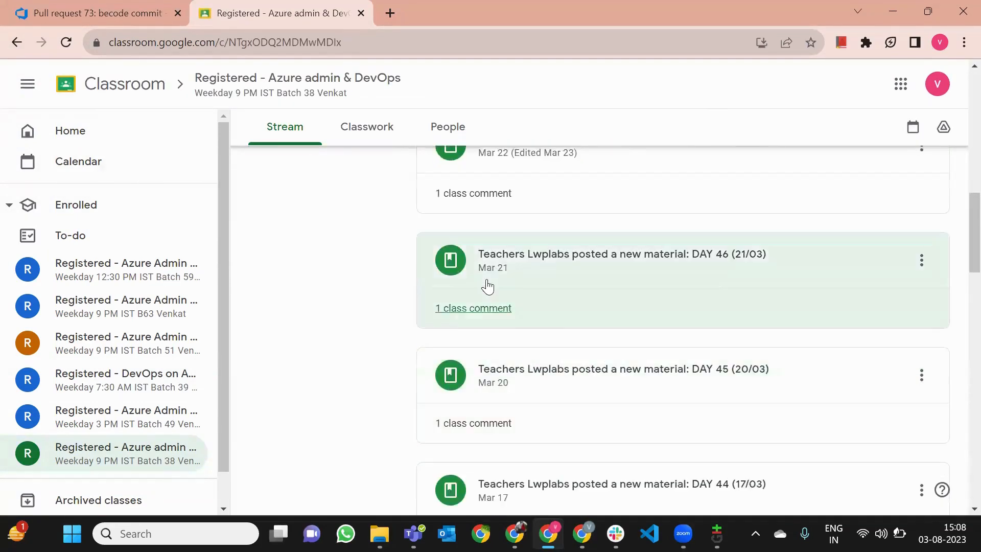
{"action": "scroll", "coordinate": [525, 284], "scroll_direction": "down", "scroll_amount": 5}
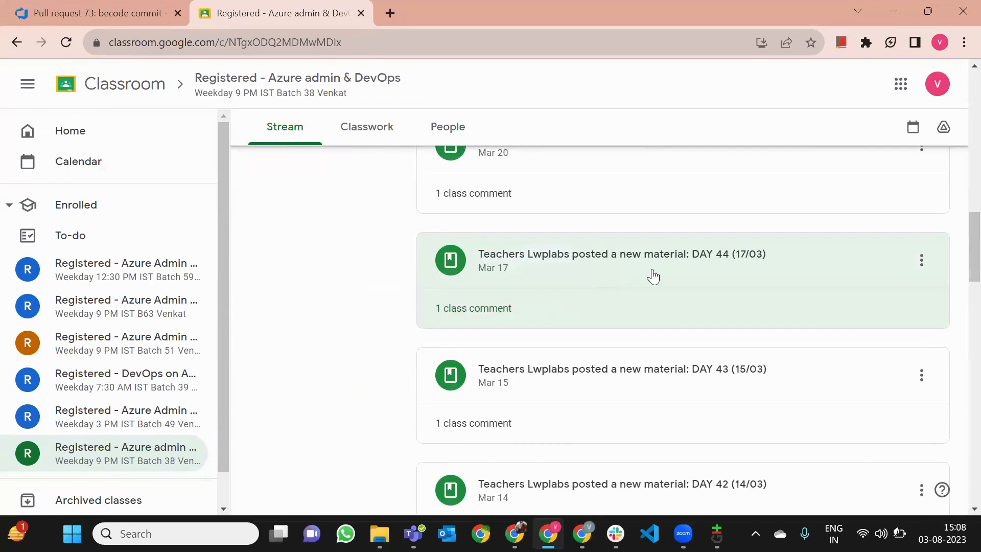
{"action": "left_click", "coordinate": [498, 308]}
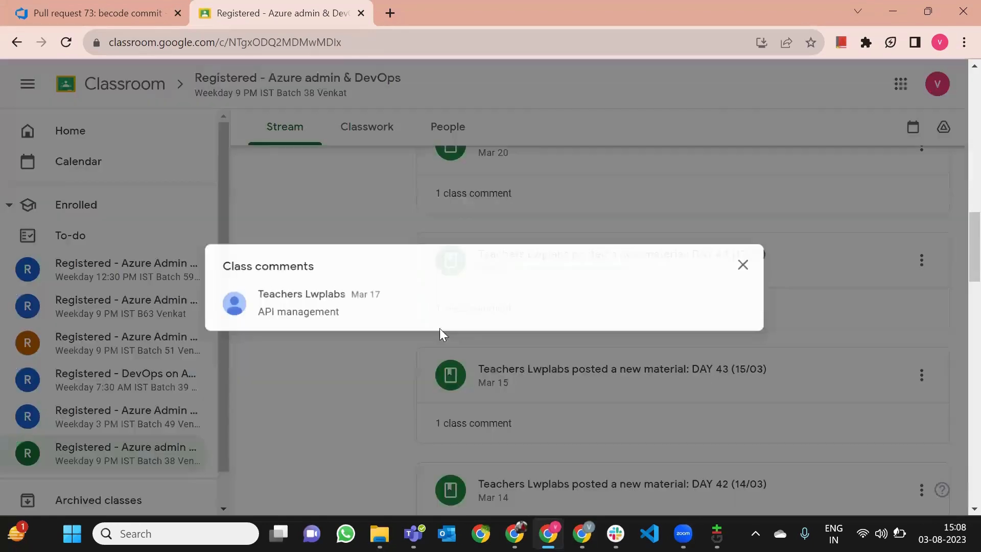
{"action": "left_click", "coordinate": [755, 264]}
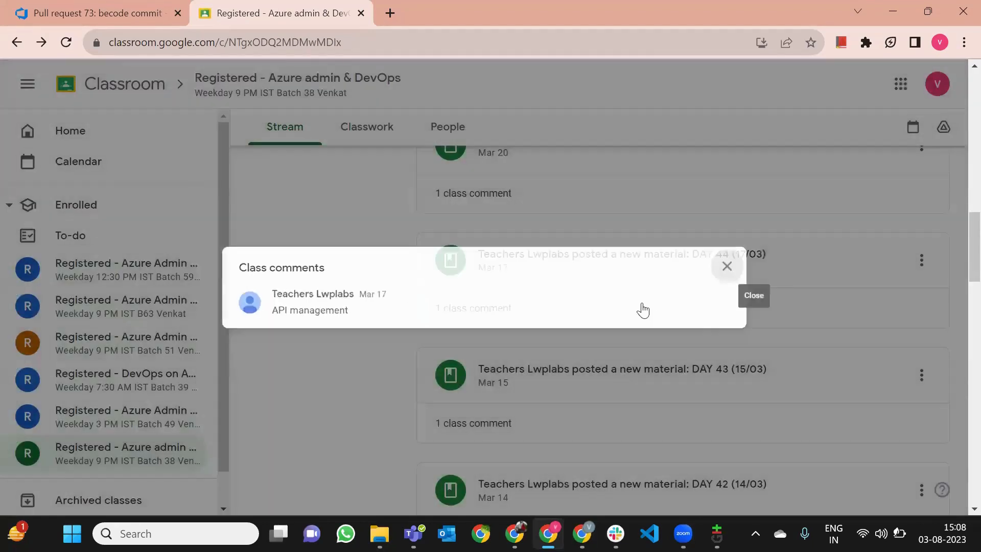
{"action": "scroll", "coordinate": [690, 313], "scroll_direction": "down", "scroll_amount": 10}
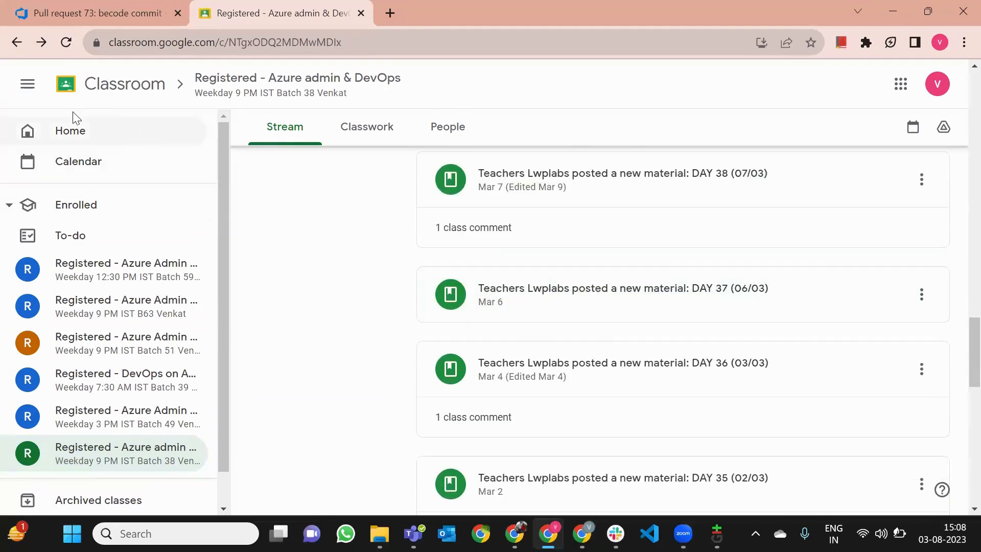
{"action": "left_click", "coordinate": [28, 83]}
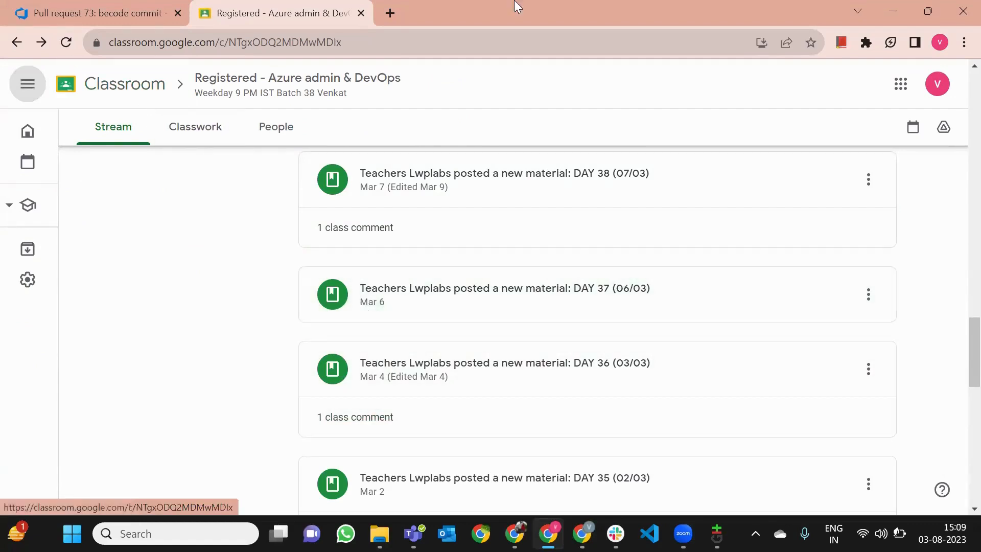
{"action": "key", "text": "ctrl+w"}
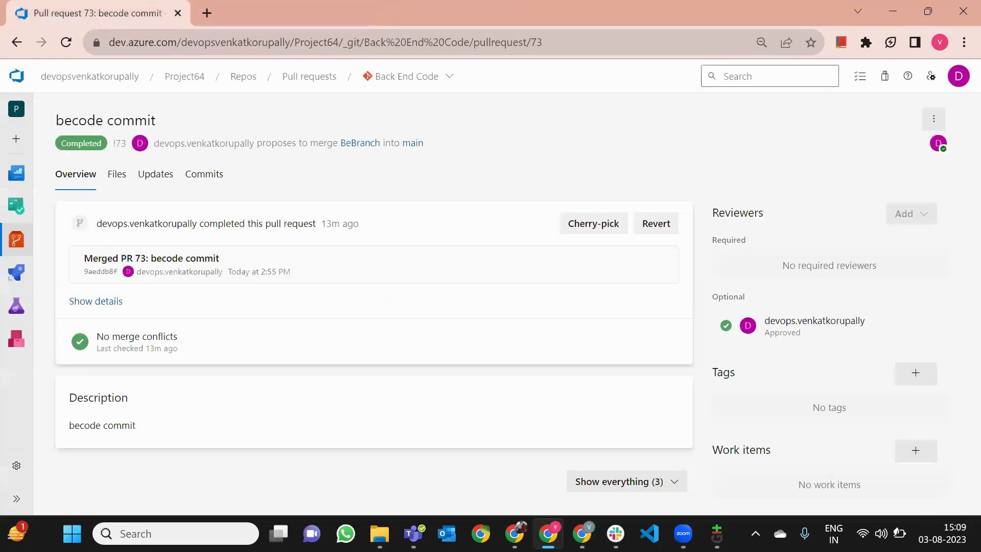
{"action": "key", "text": "alt+Tab"}
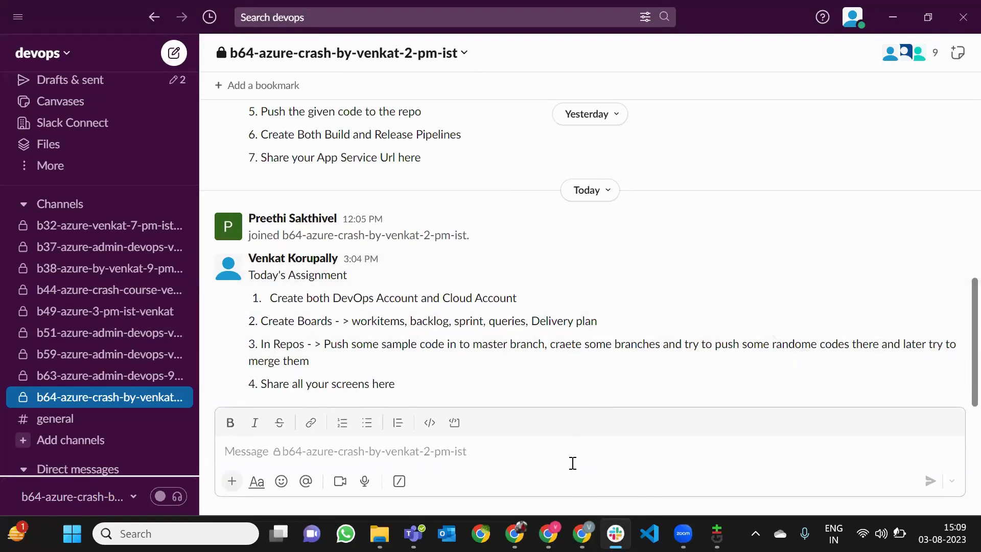
Switch to Azure DevOps, examine the organization's new project form with Agile as the work item process, and cancel the form
{"action": "left_click", "coordinate": [548, 533]}
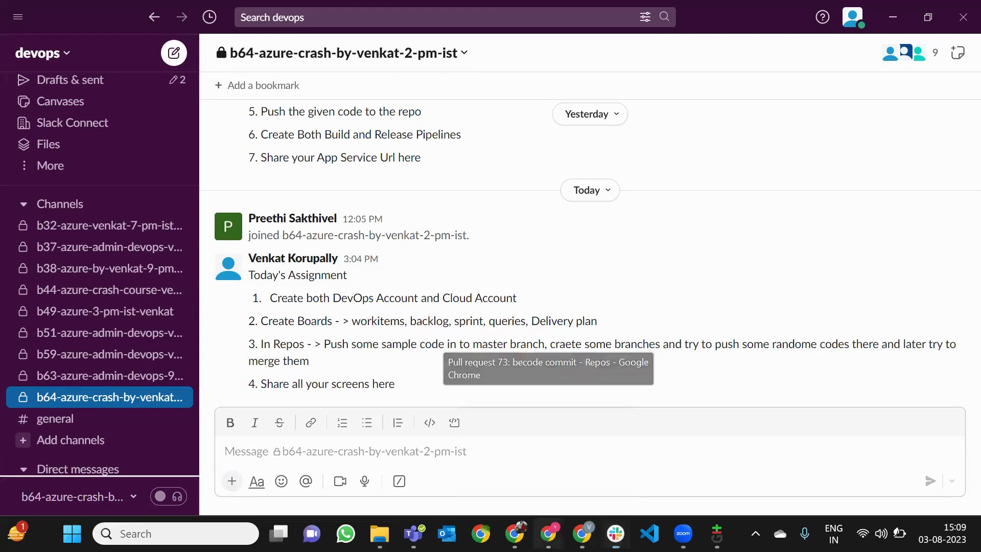
{"action": "left_click", "coordinate": [34, 81]}
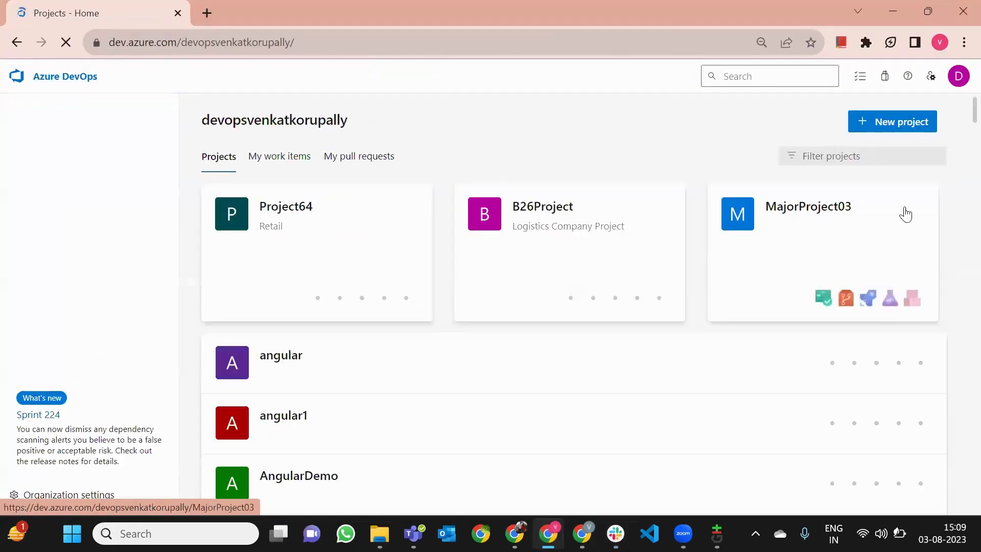
{"action": "left_click", "coordinate": [909, 122]}
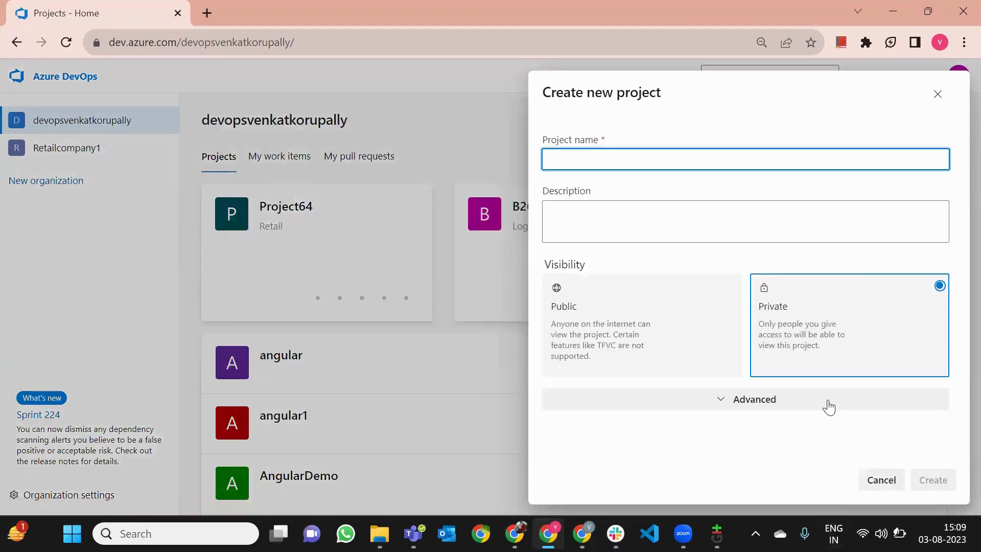
{"action": "left_click", "coordinate": [797, 398]}
{"action": "left_click", "coordinate": [825, 449]}
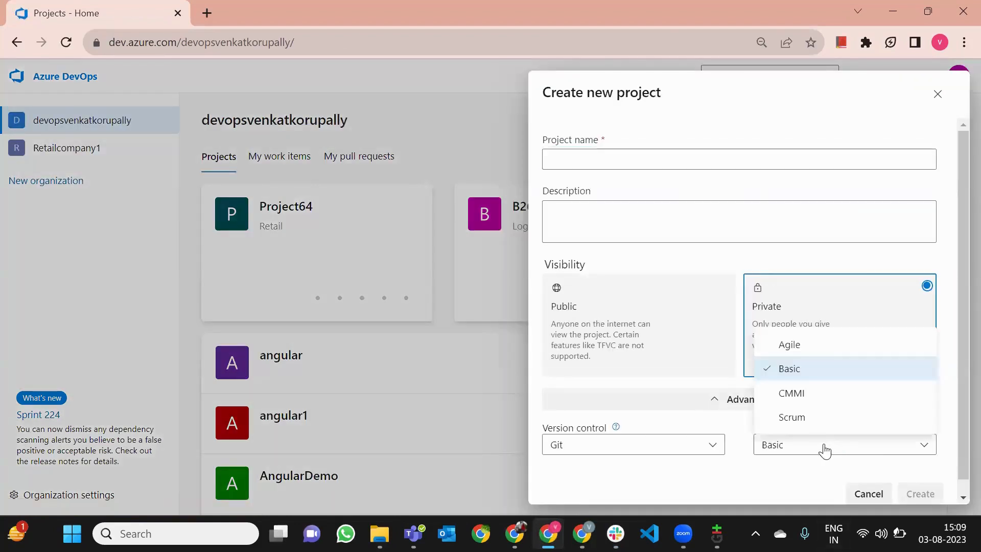
{"action": "left_click", "coordinate": [810, 345]}
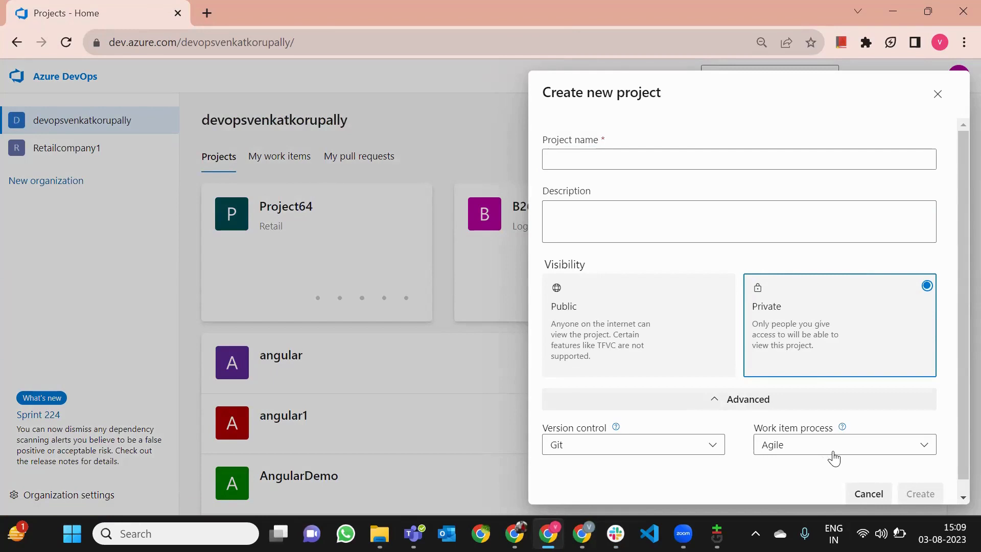
{"action": "left_click", "coordinate": [868, 494]}
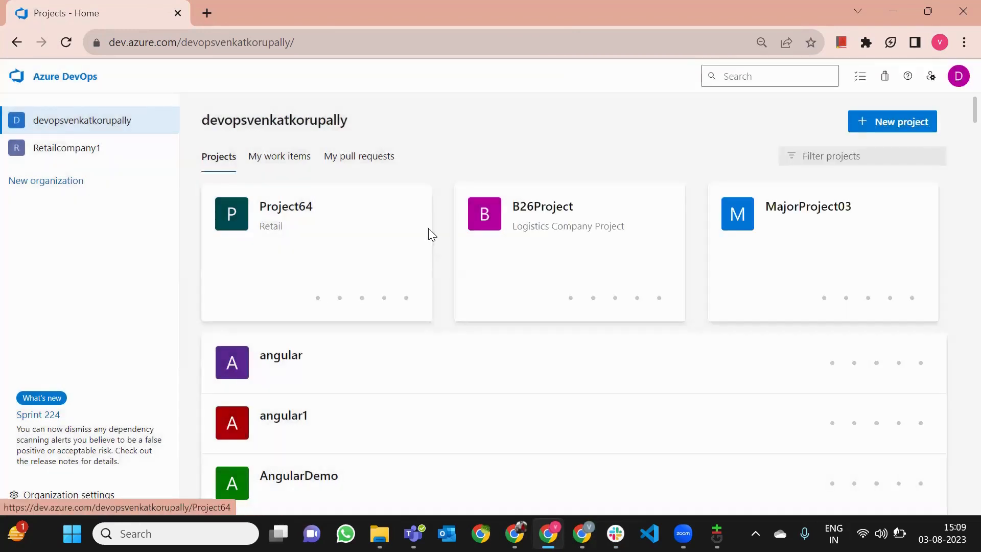